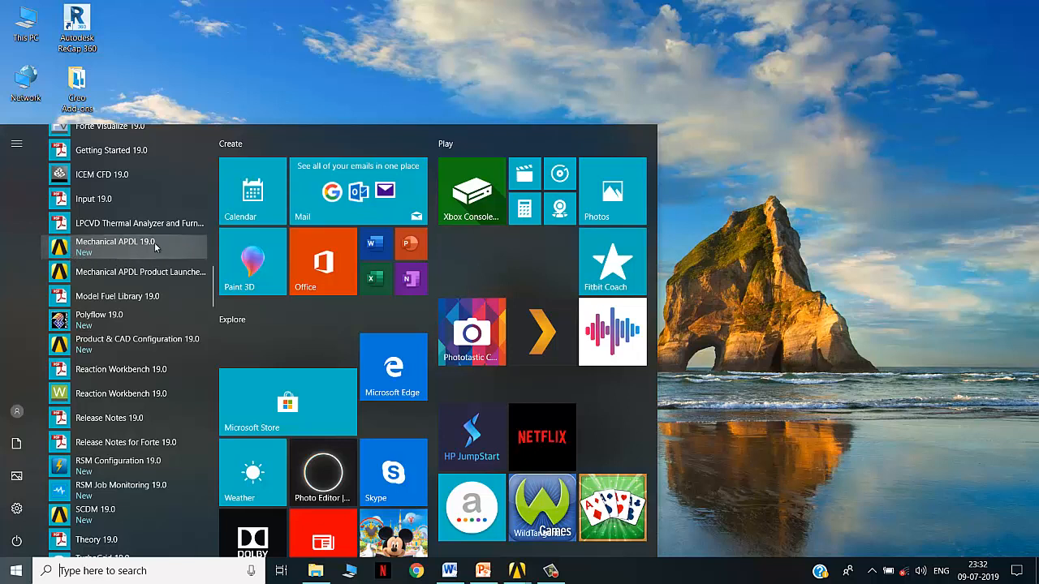
- Switch to the open ANSYS Mechanical Enterprise Utility Menu window
scroll(105, 348, down, 3)
scroll(105, 347, down, 1)
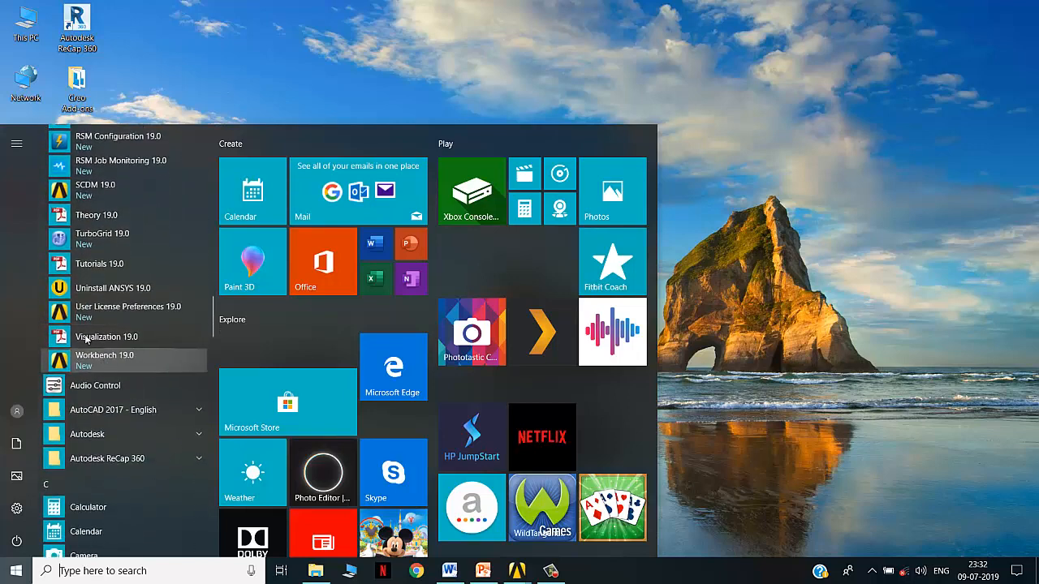
scroll(170, 343, up, 1)
scroll(169, 340, up, 5)
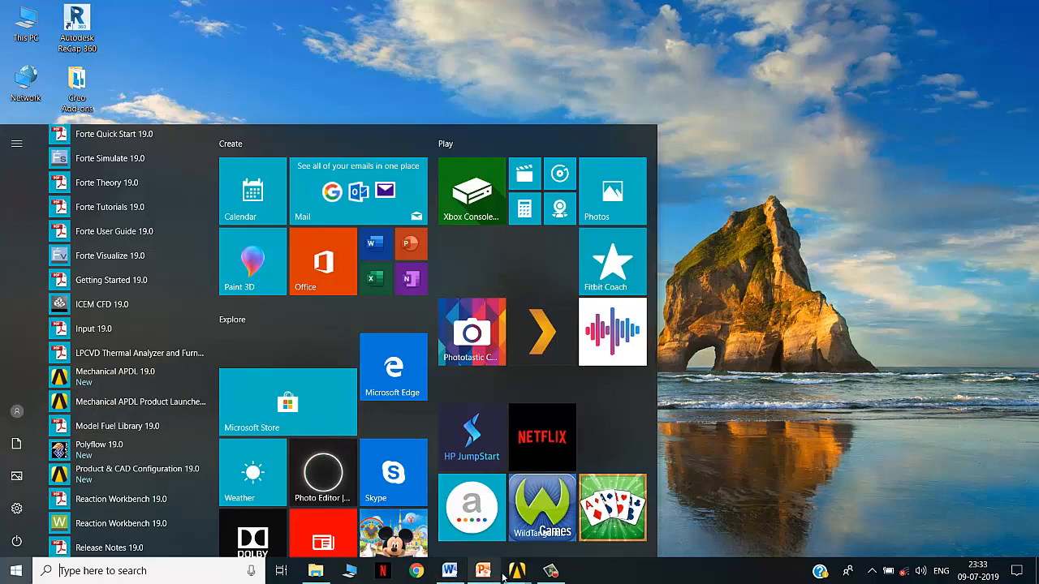
mouse_move(517, 571)
click(540, 532)
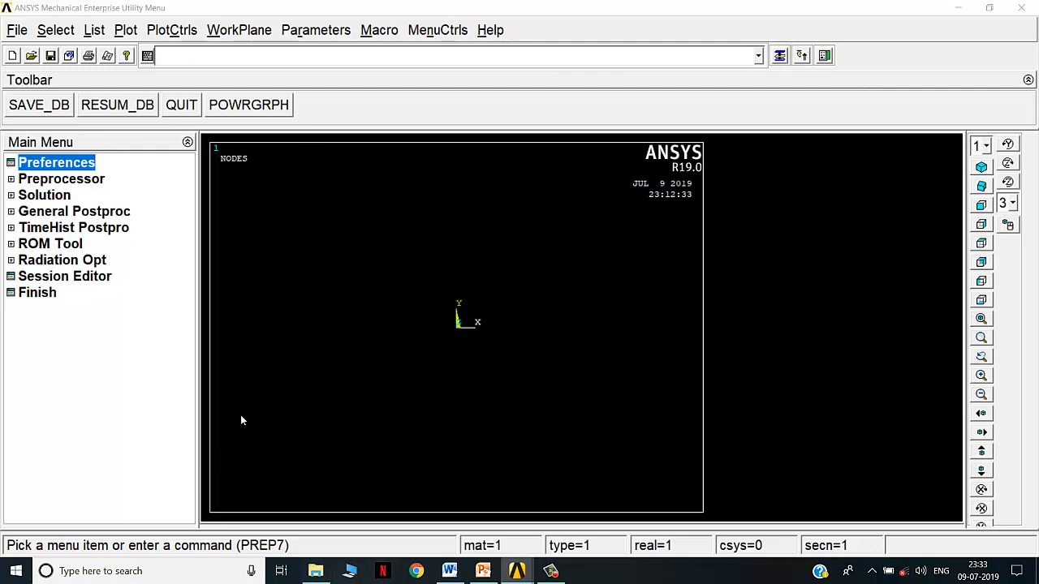
- Set the GUI filtering preferences to the Structural discipline with the h-Method
click(84, 165)
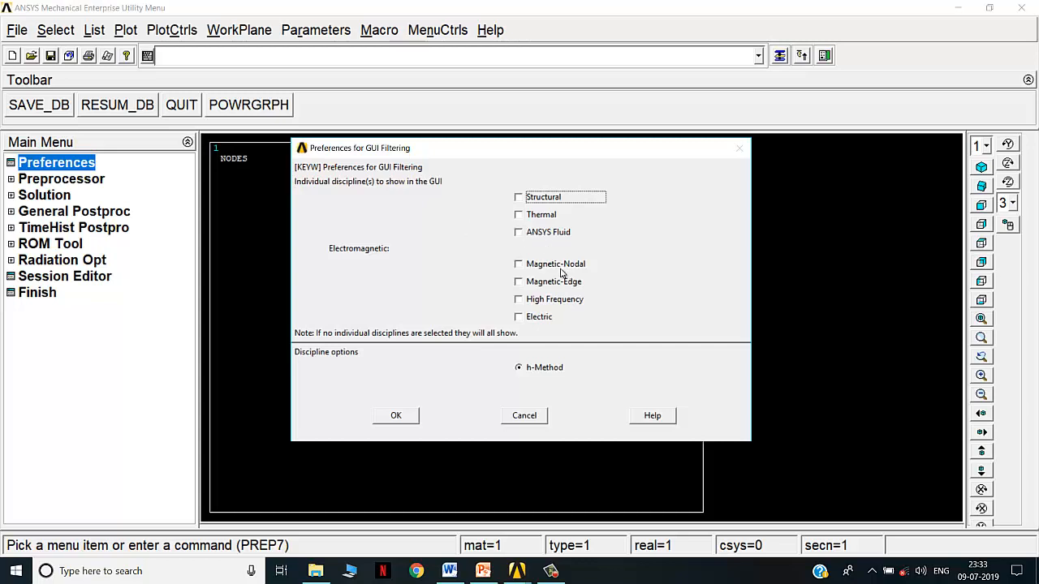
click(538, 201)
click(396, 415)
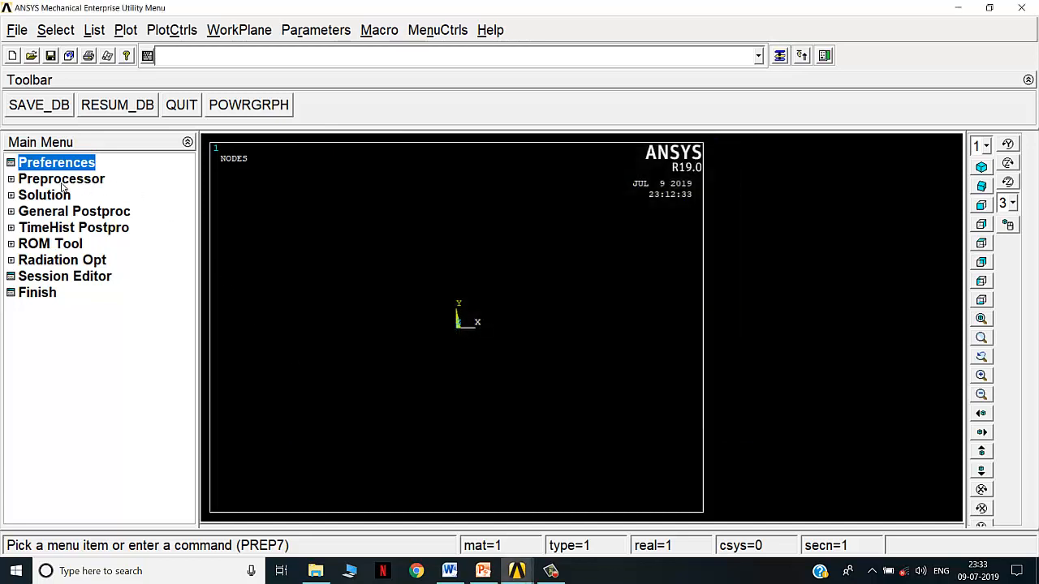
click(68, 167)
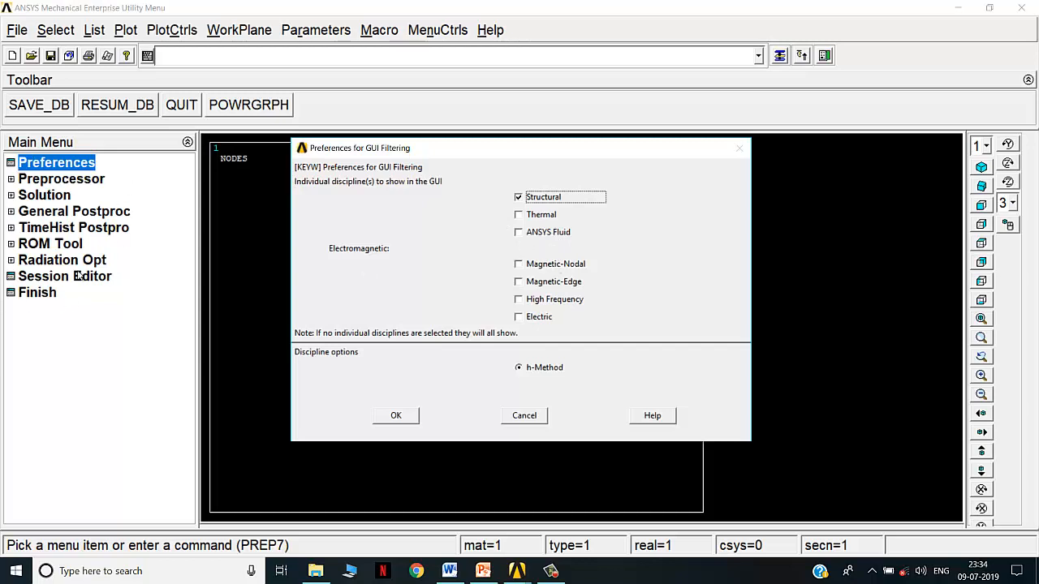
click(399, 417)
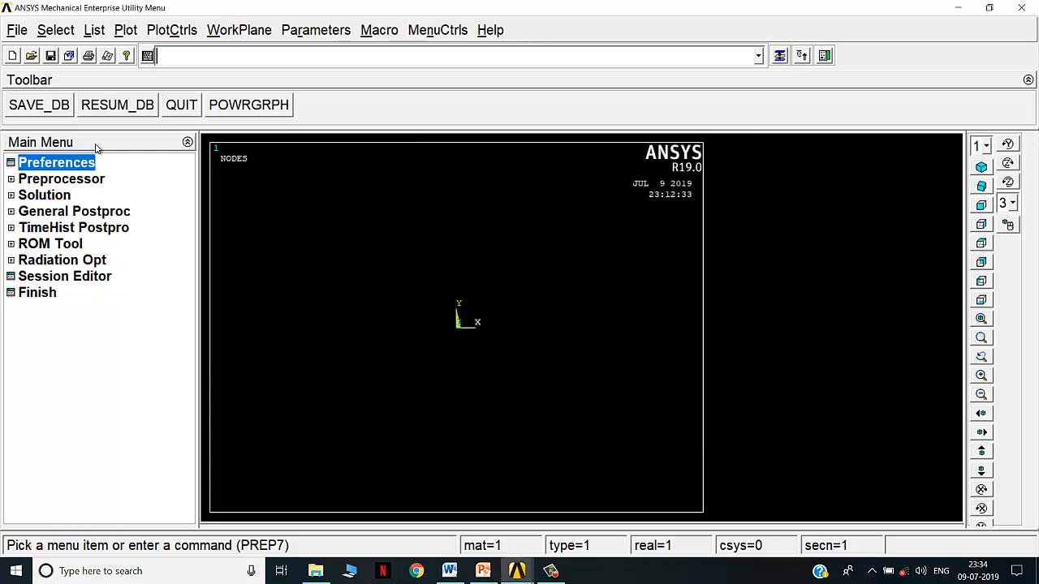
- Expand the Preprocessor and check the stepped bar problem definition slide in PowerPoint before returning to ANSYS
click(43, 158)
click(47, 185)
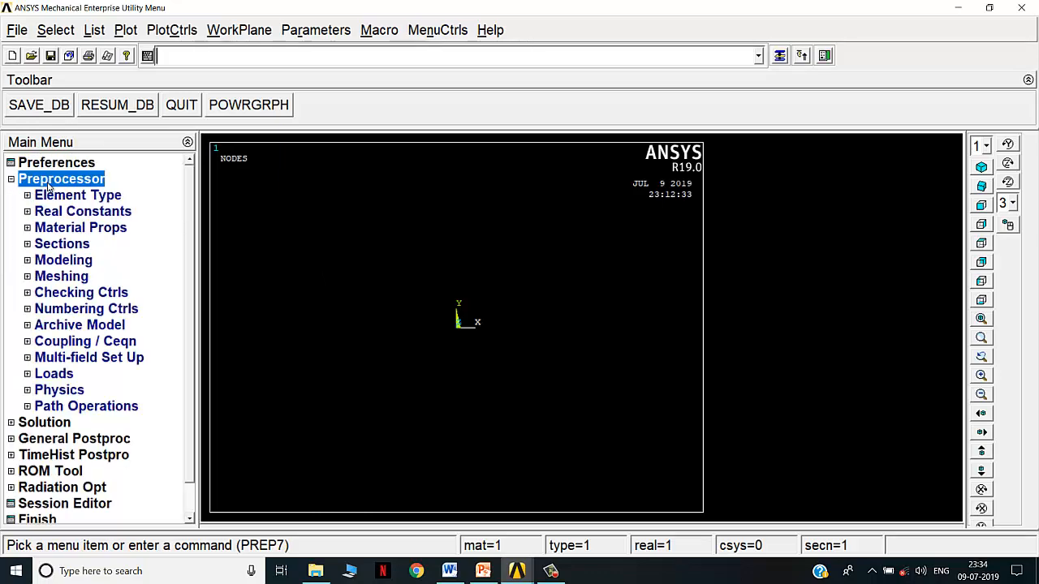
click(482, 570)
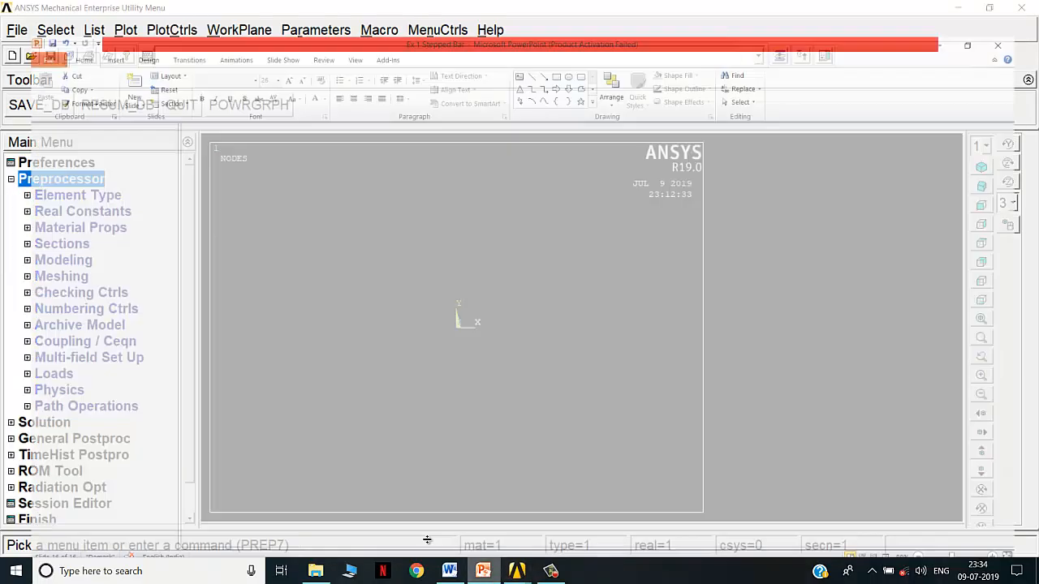
scroll(69, 299, up, 6)
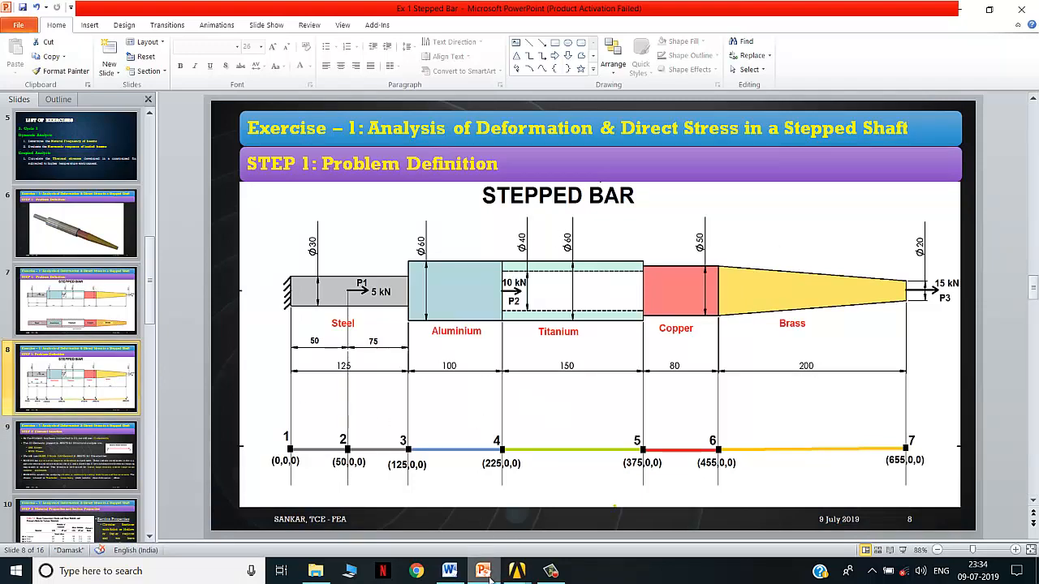
click(517, 570)
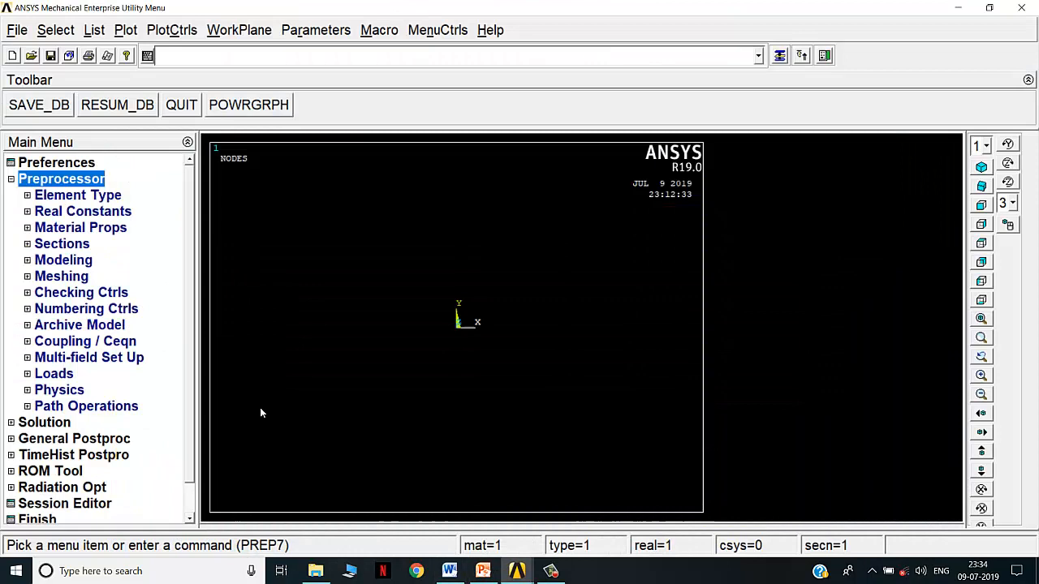
- Add the Beam 2 node 188 element type with reference number 1 and close the element type definition
click(91, 199)
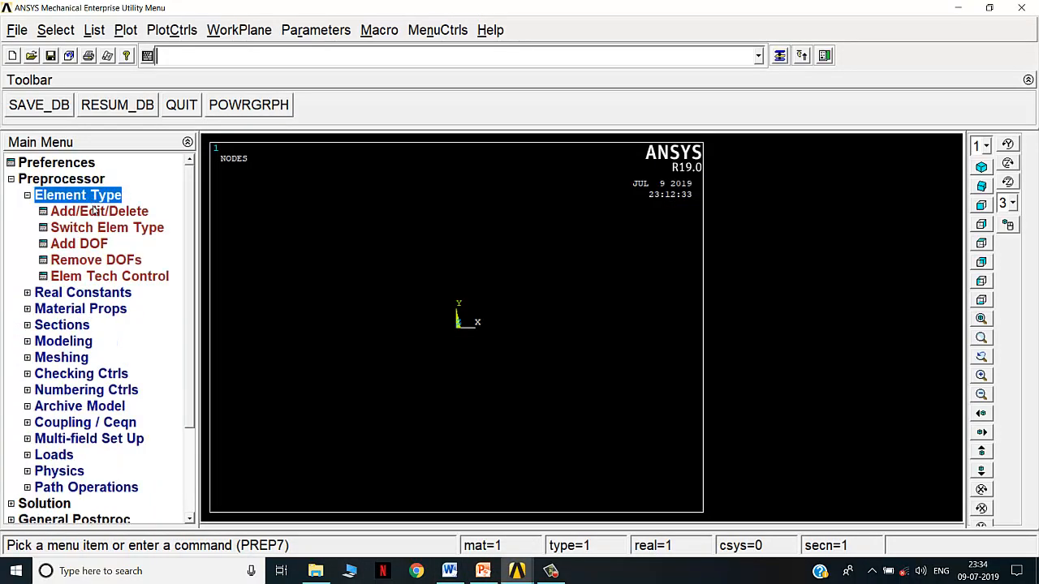
click(95, 212)
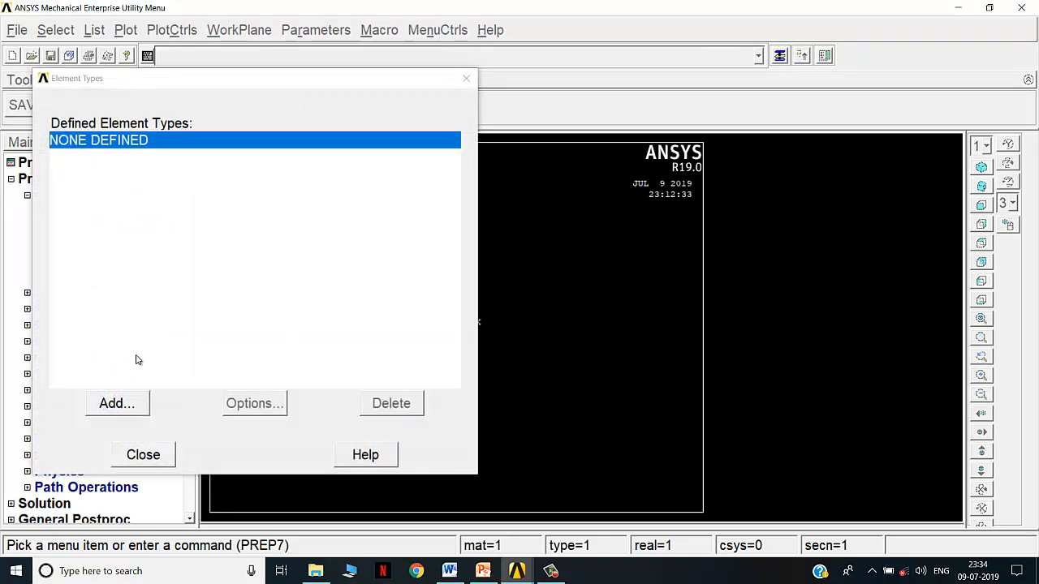
click(121, 405)
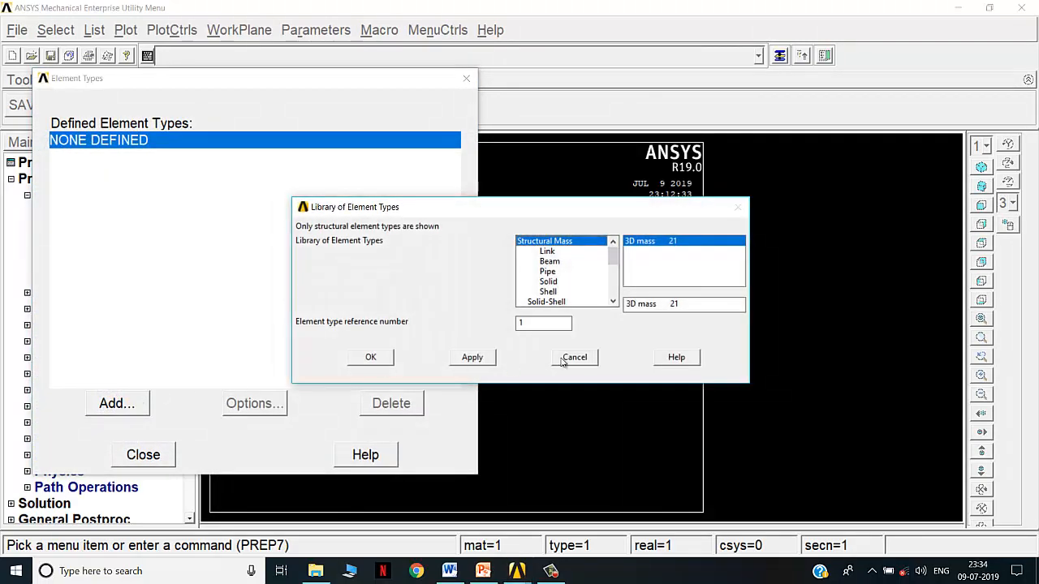
click(558, 262)
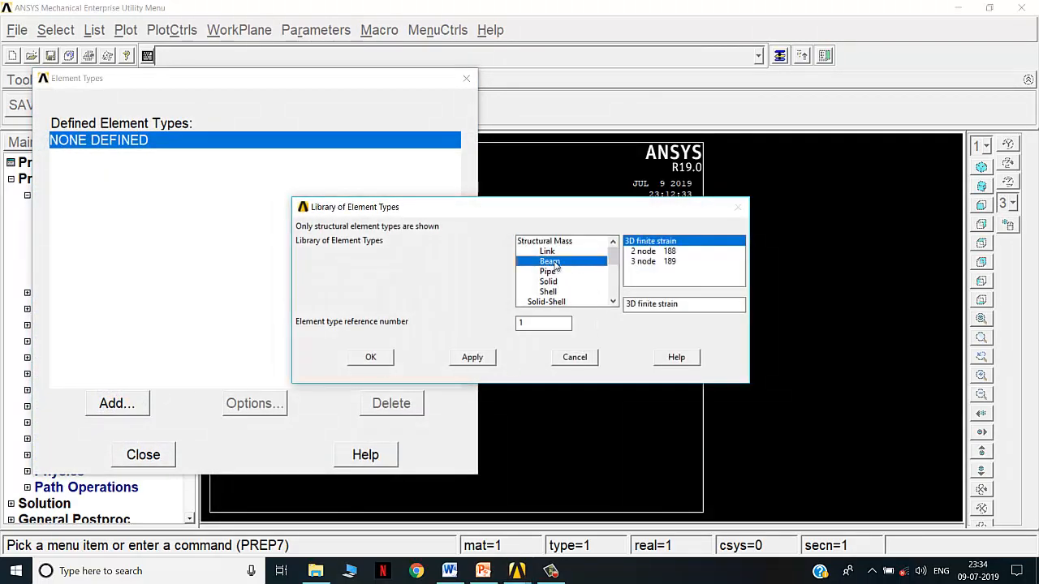
click(645, 253)
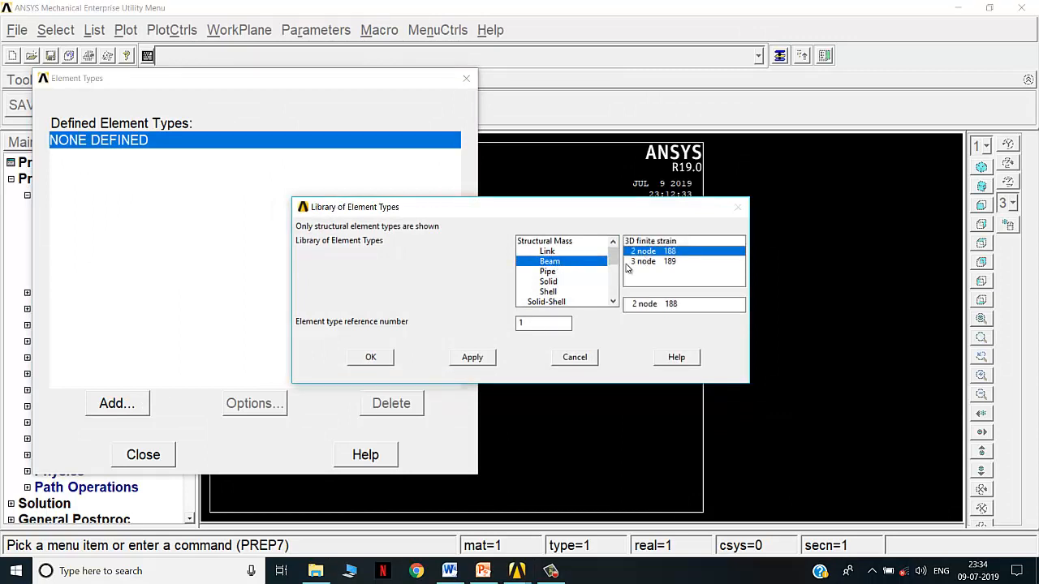
mouse_move(613, 260)
mouse_down()
mouse_move(611, 297)
mouse_move(609, 259)
mouse_up()
click(370, 357)
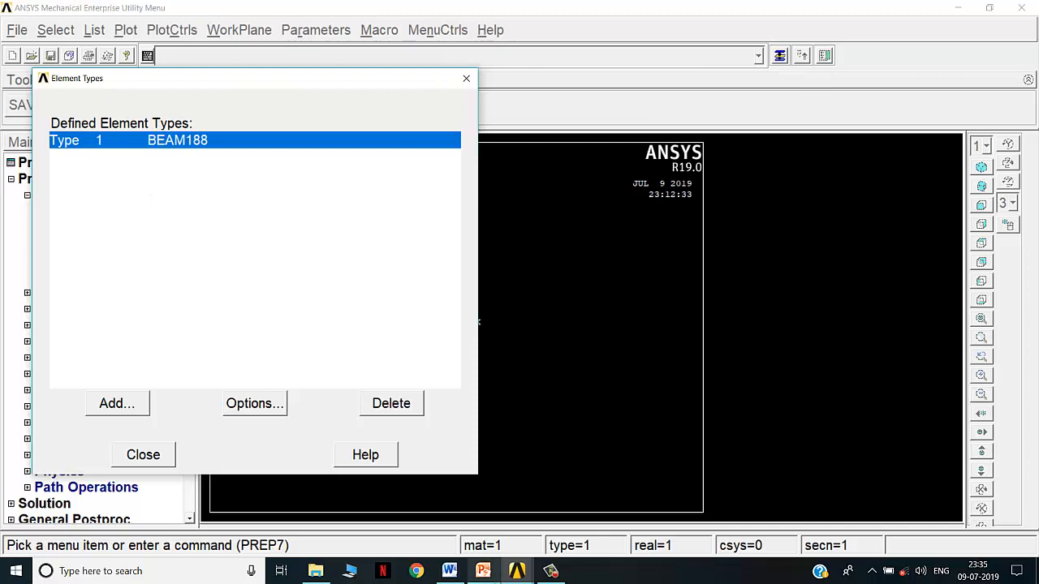
click(483, 571)
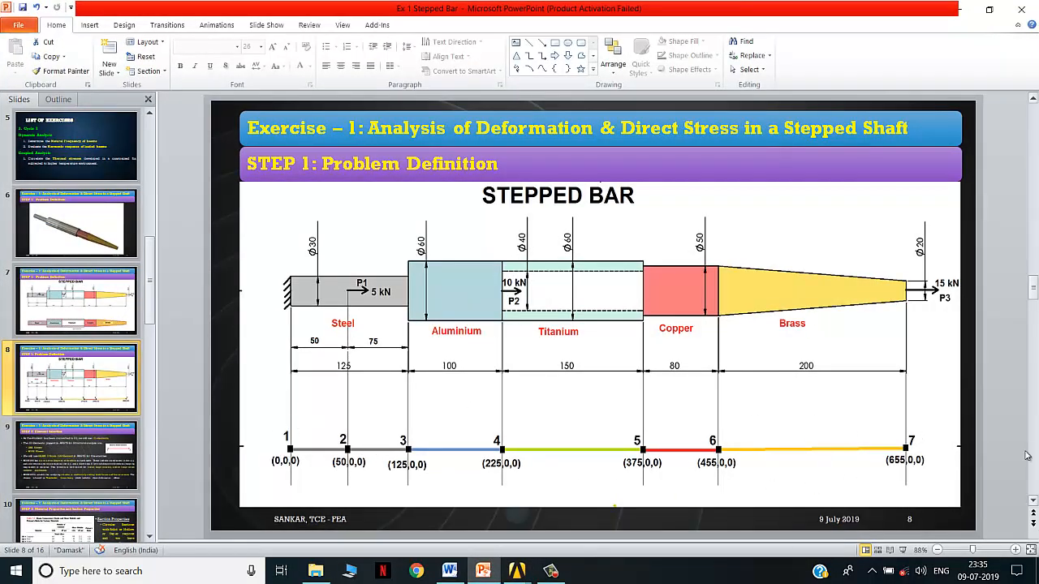
click(483, 571)
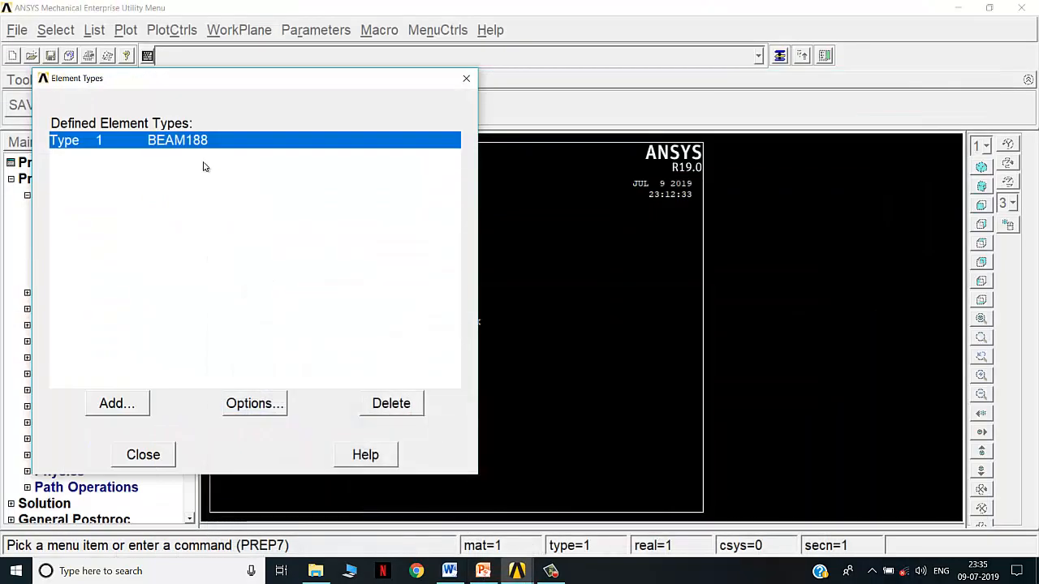
click(156, 451)
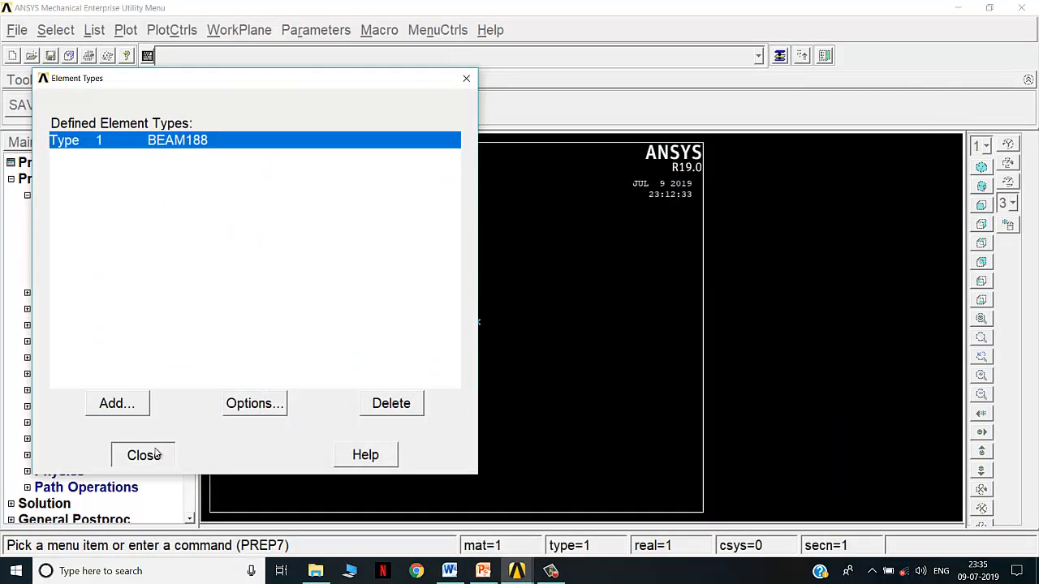
click(59, 197)
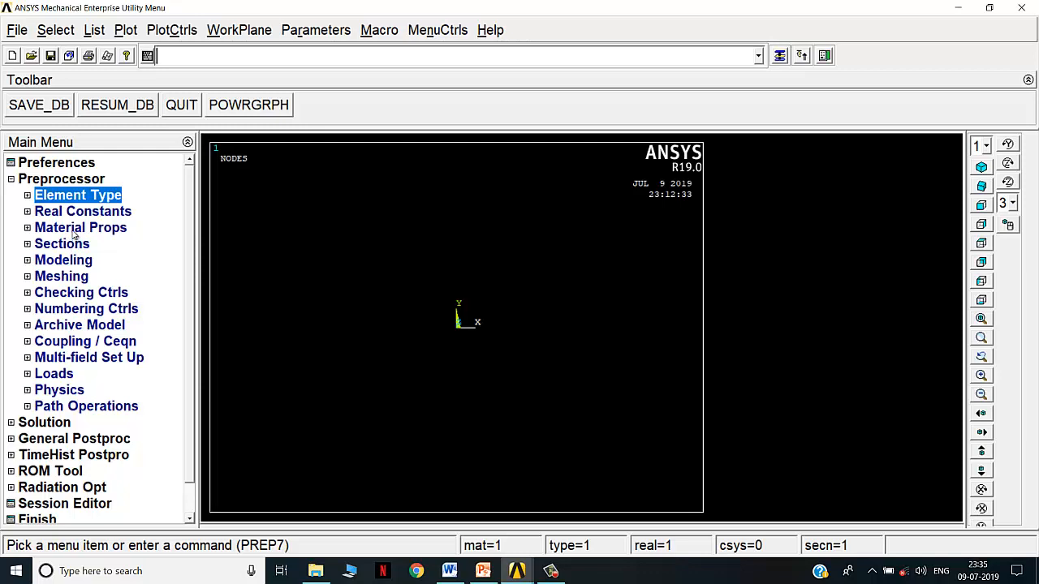
- Open the material model definition in a widened window and bring up the stepped bar slide in PowerPoint
click(72, 229)
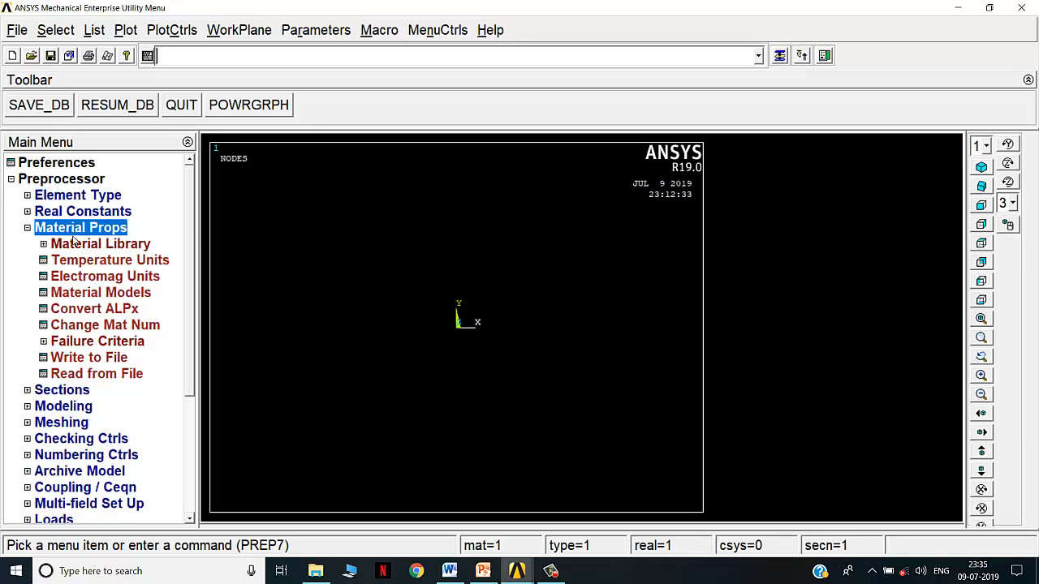
double_click(94, 294)
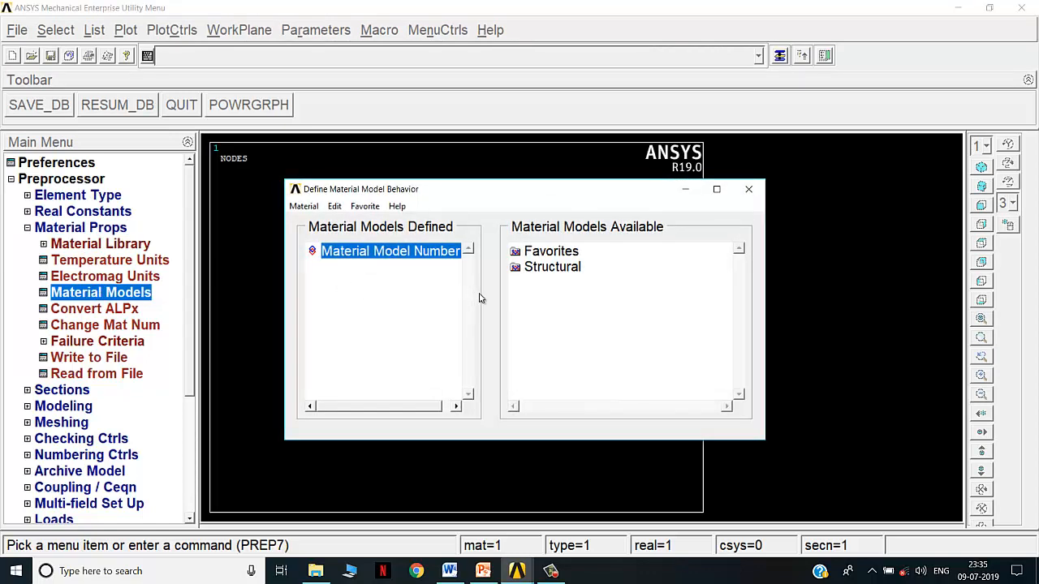
drag(282, 305, 198, 310)
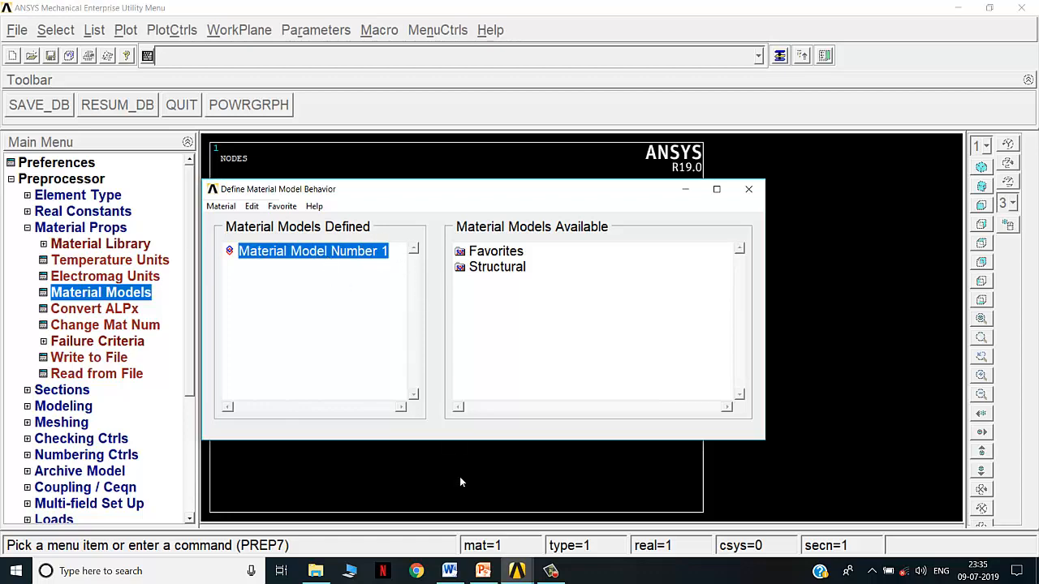
click(483, 571)
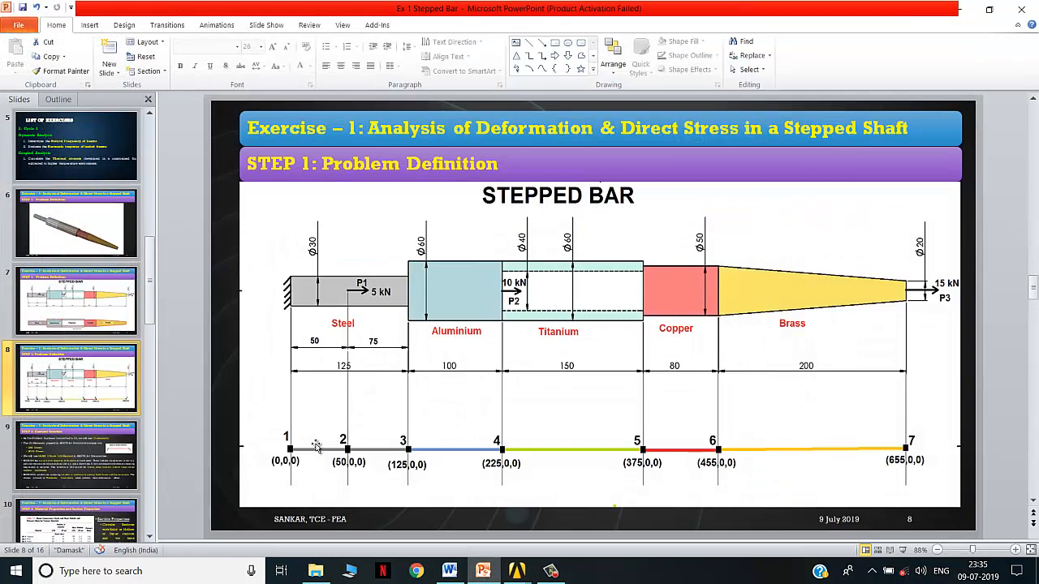
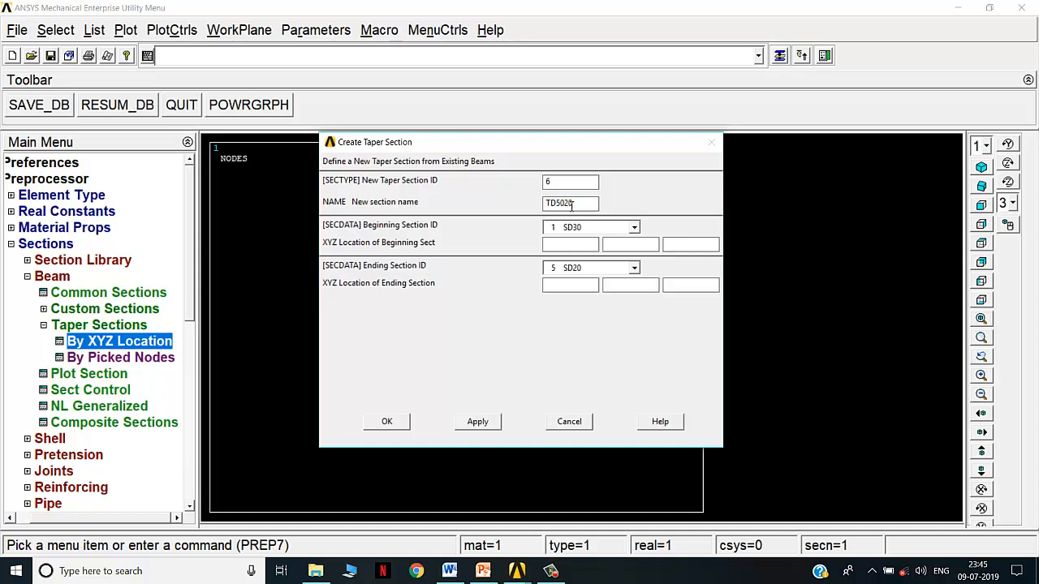
- Assign SD50 as the beginning section and SD20 as the ending section of taper section TD5020
click(580, 227)
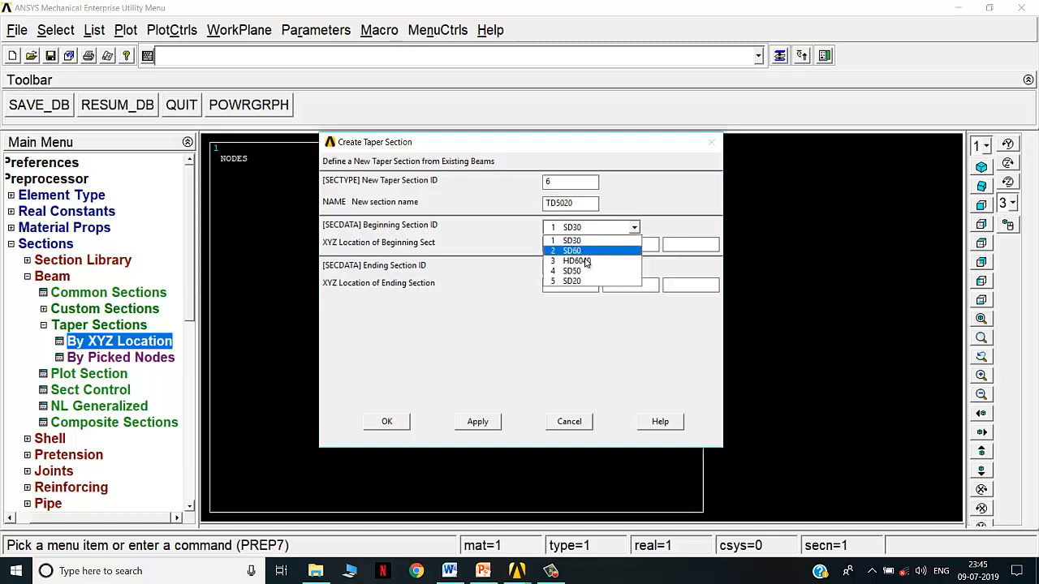
click(586, 271)
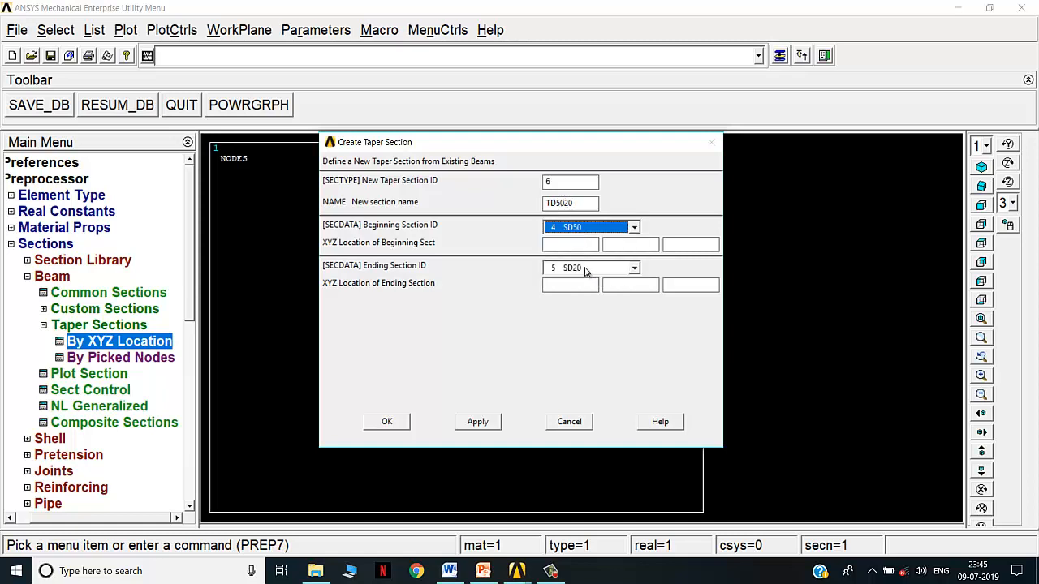
click(586, 271)
click(587, 321)
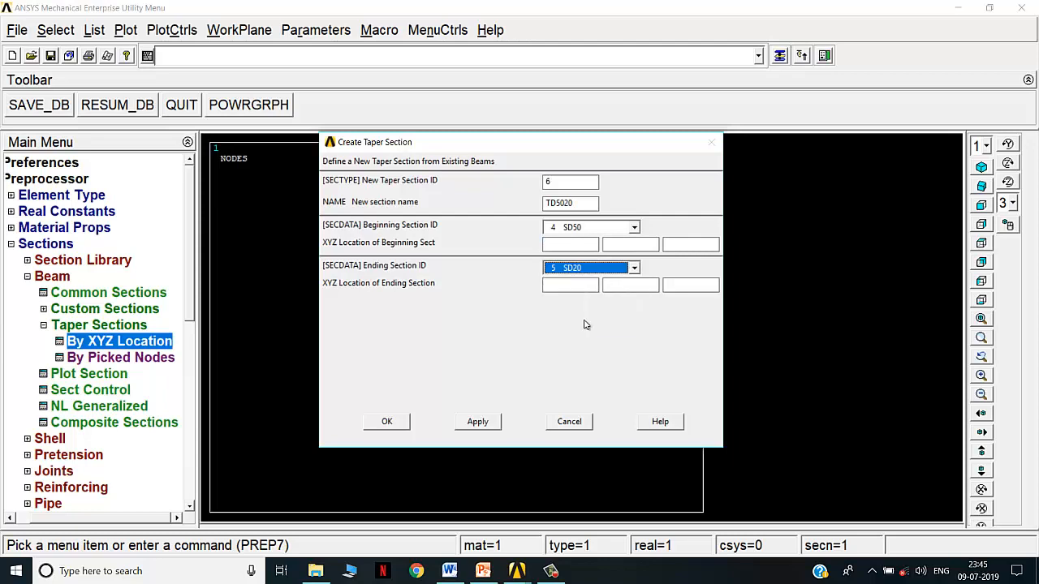
- Create taper section TD5020 with its beginning at 455, 0, 0 and its ending at keypoint 7's coordinates from the PowerPoint slide
click(482, 572)
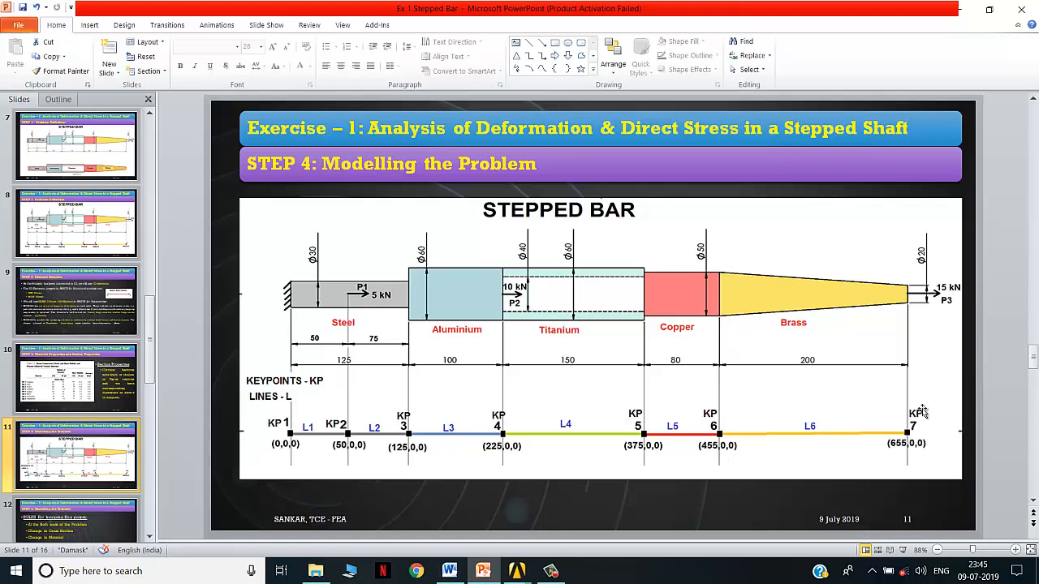
click(957, 9)
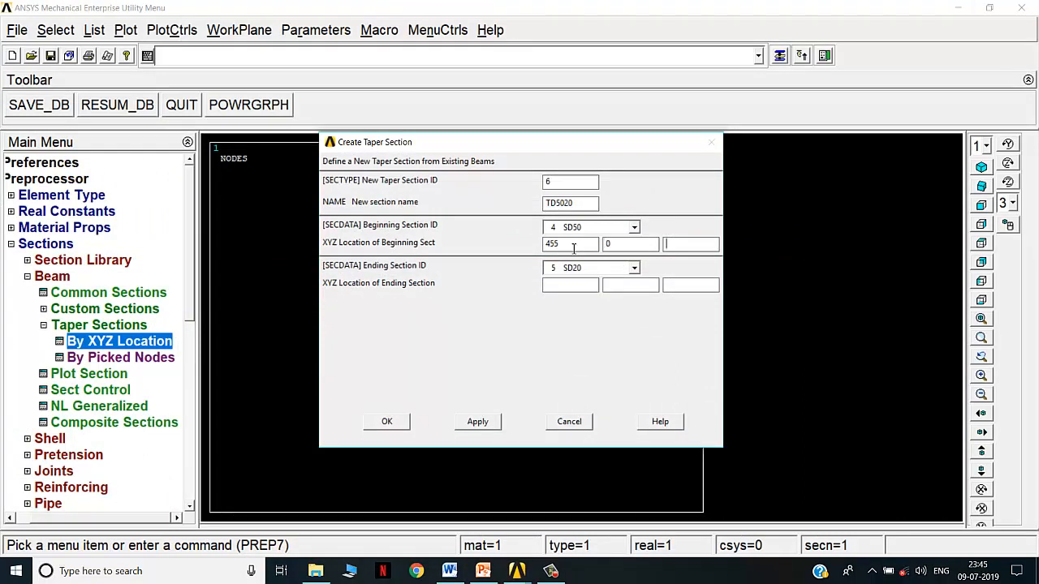
key(Tab)
key(Tab)
click(387, 421)
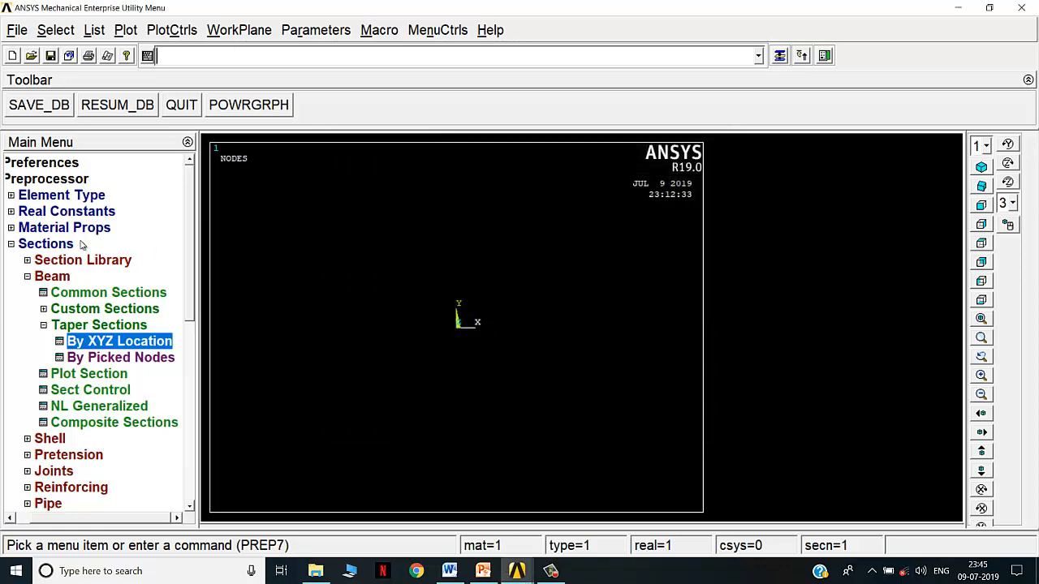
click(58, 247)
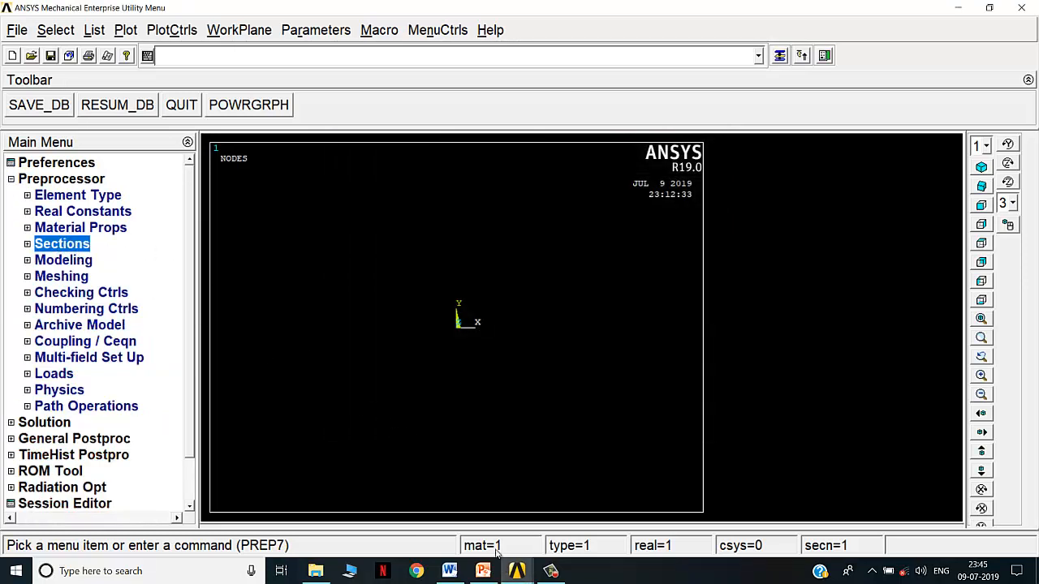
- Check the stepped bar's keypoint and line layout on the PowerPoint modelling slide, then return to ANSYS
click(483, 570)
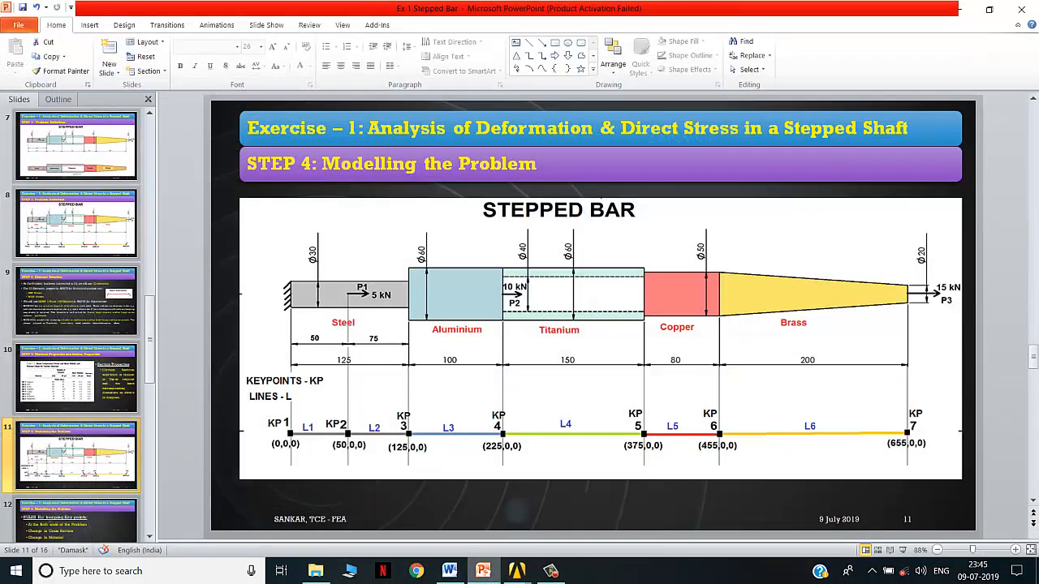
click(483, 570)
mouse_move(516, 571)
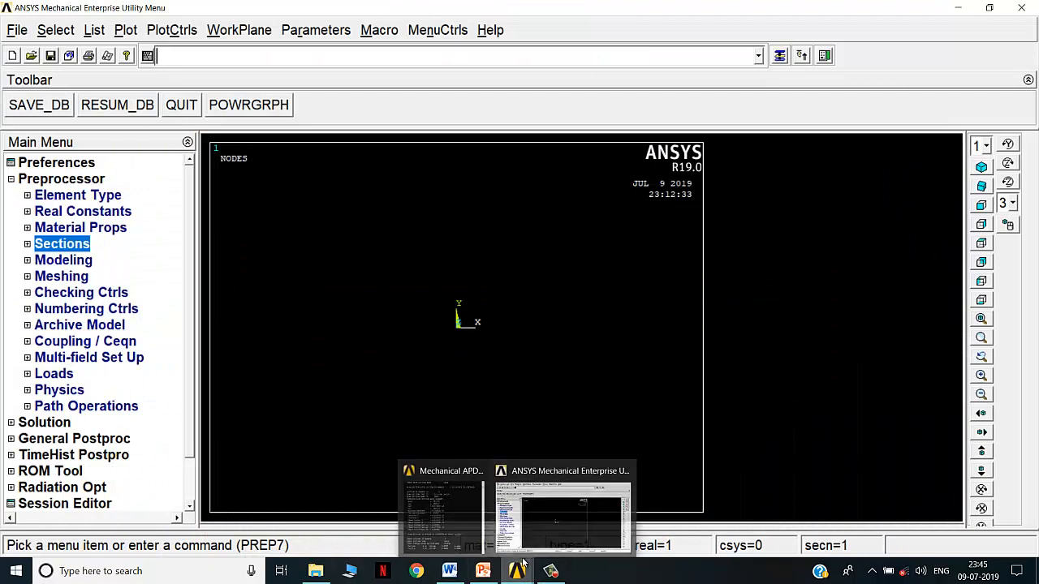
- Check the keypoint coordinates on the PowerPoint slide and create keypoint 1 at 0, 0, 0 in the active coordinate system
click(85, 263)
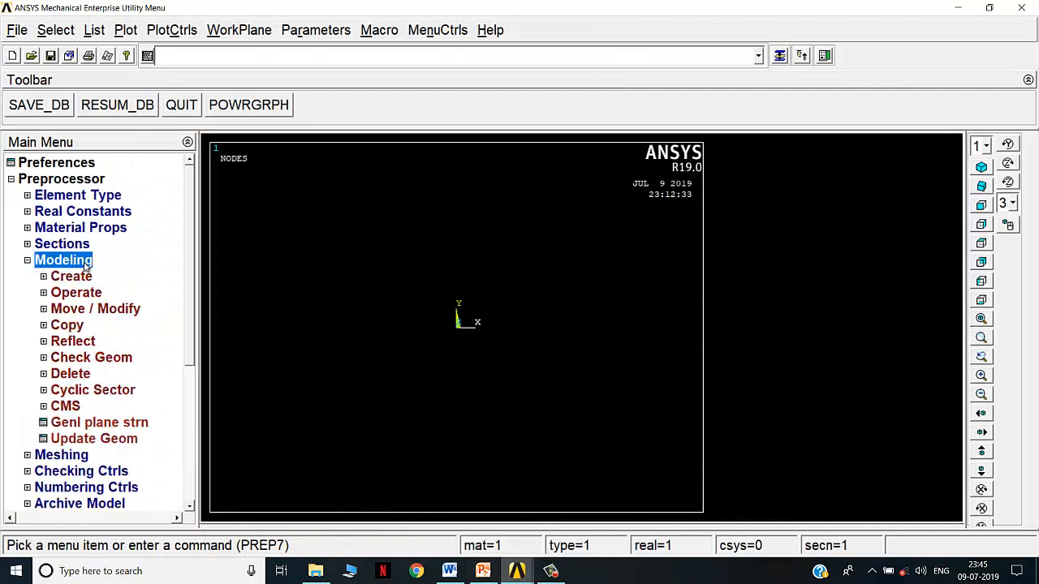
click(84, 278)
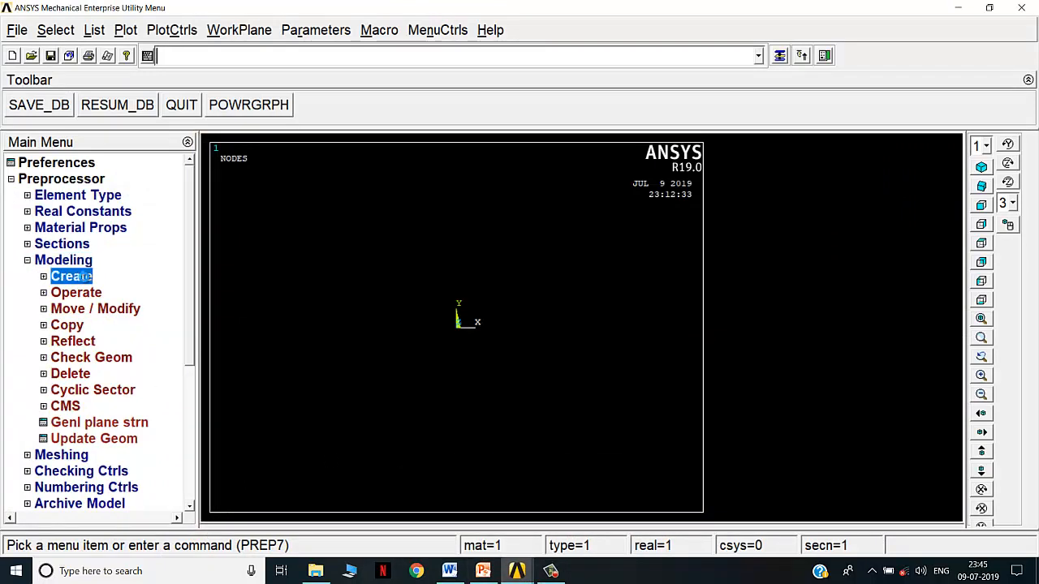
click(91, 298)
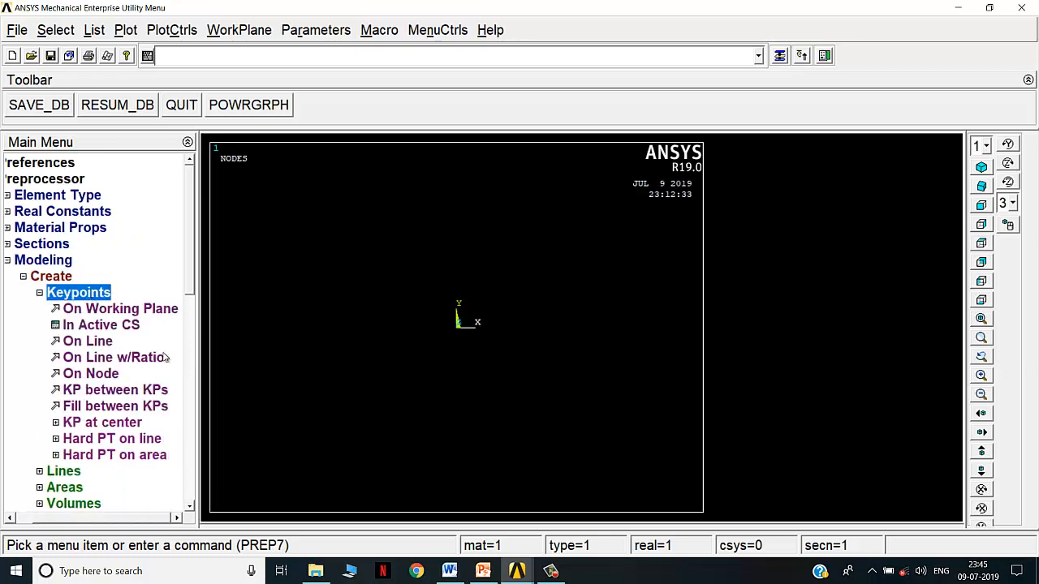
click(483, 570)
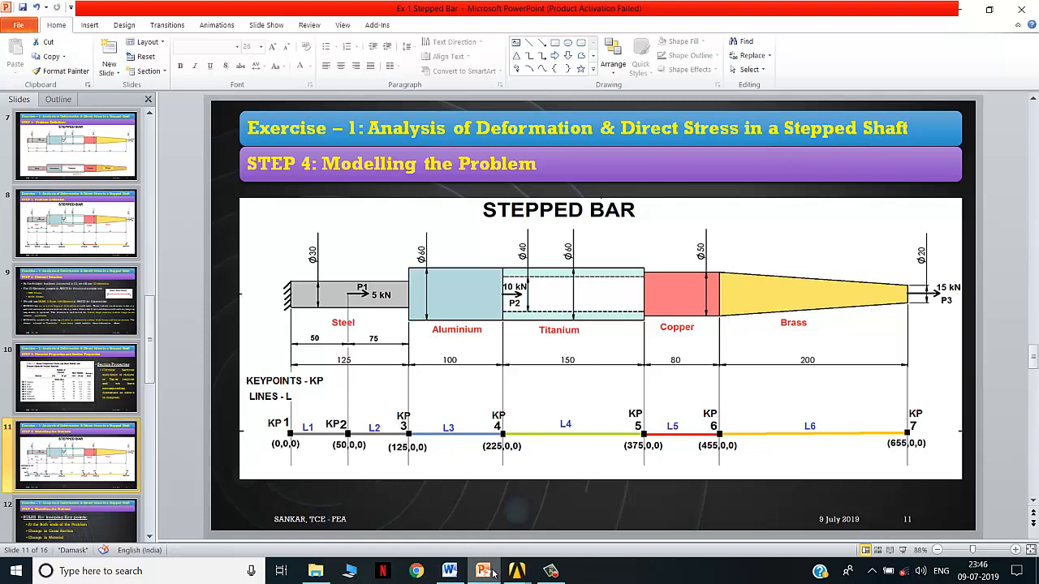
click(516, 571)
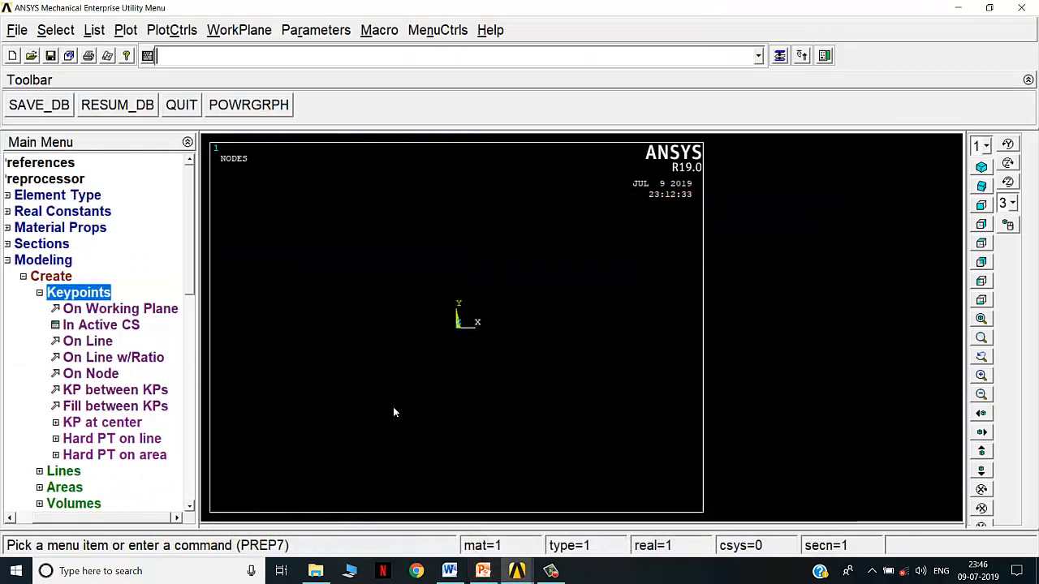
click(113, 324)
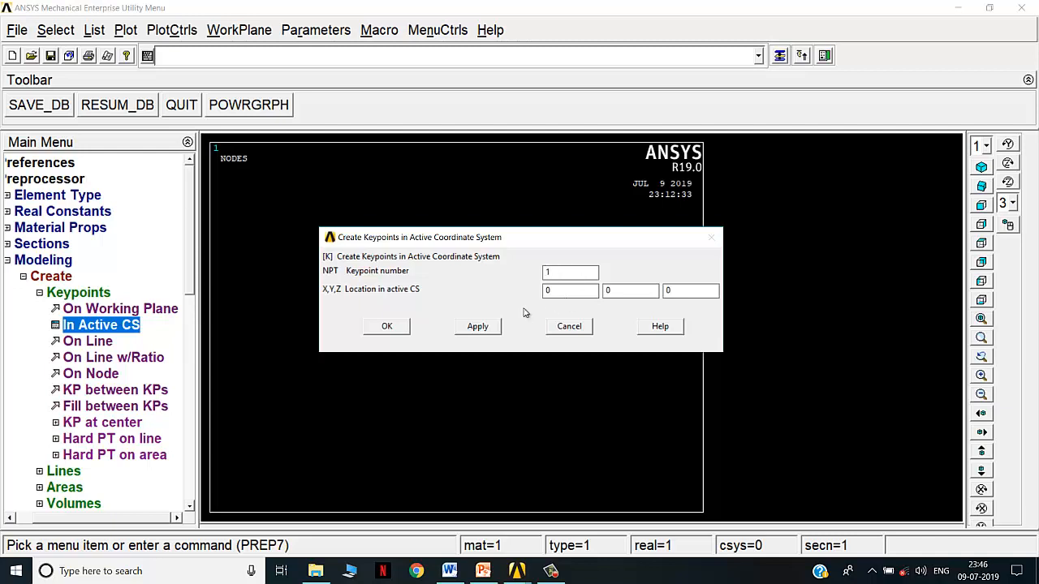
click(399, 325)
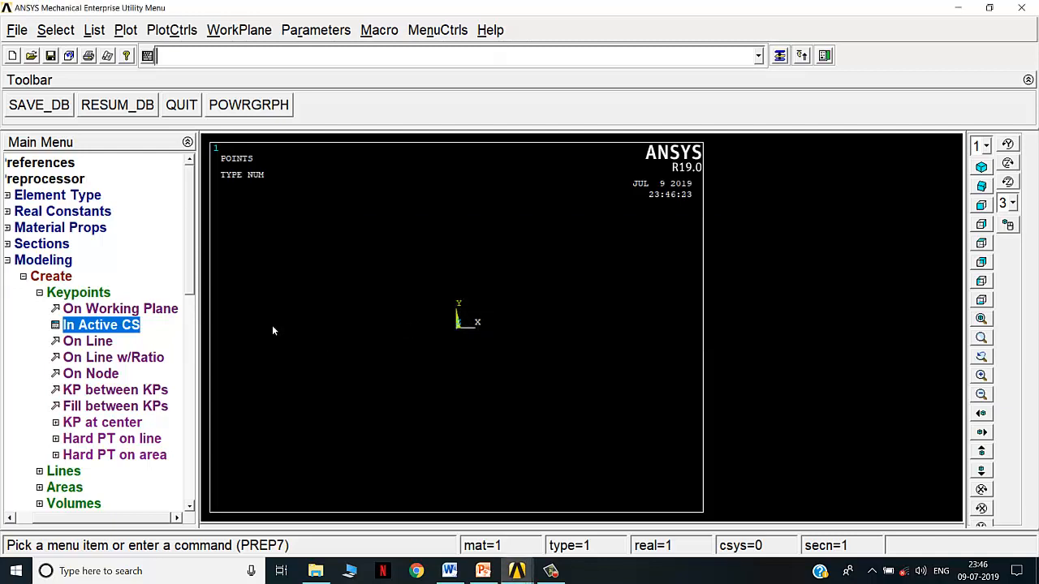
- Create keypoint 2 at 50, 0, 0 in the active coordinate system, checking its coordinates on the PowerPoint slide
click(128, 325)
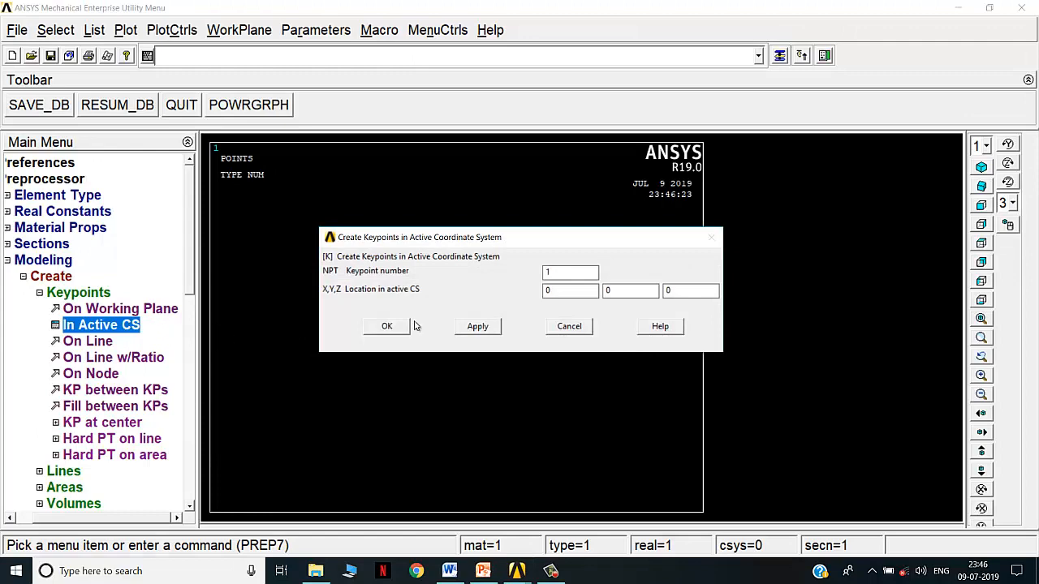
double_click(549, 290)
click(483, 570)
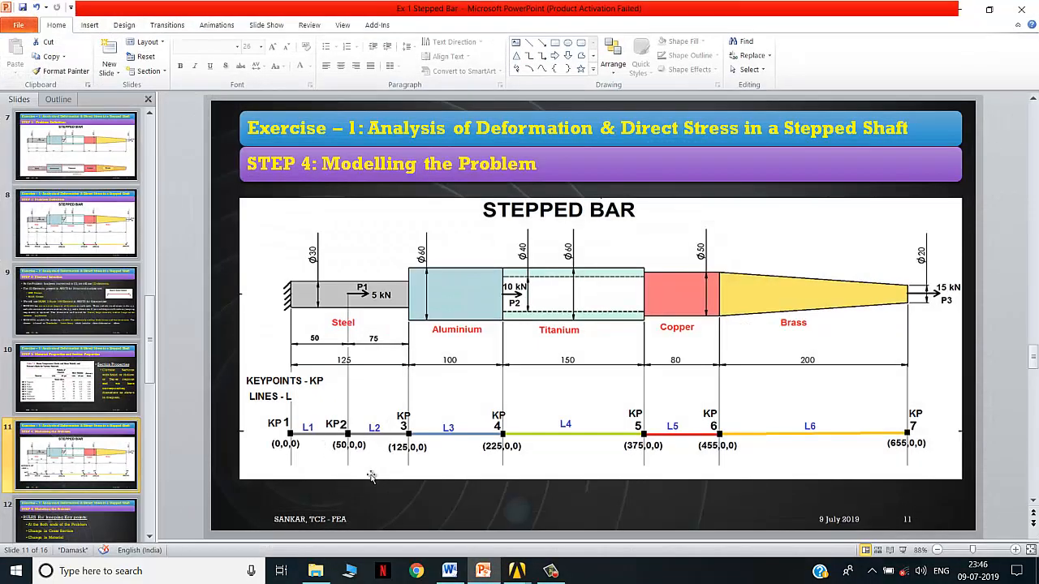
click(517, 571)
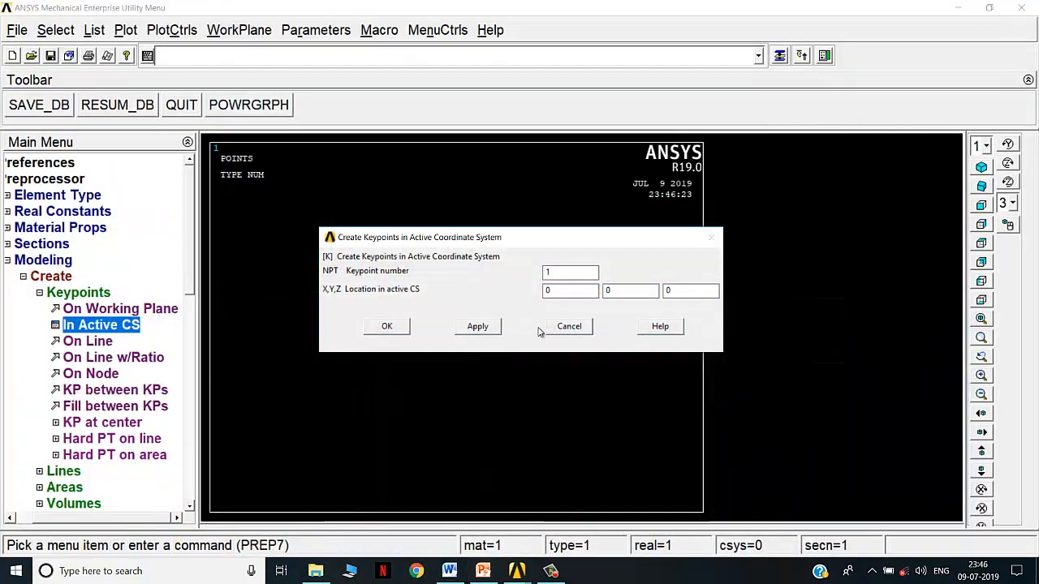
double_click(570, 291)
text(50)
double_click(558, 272)
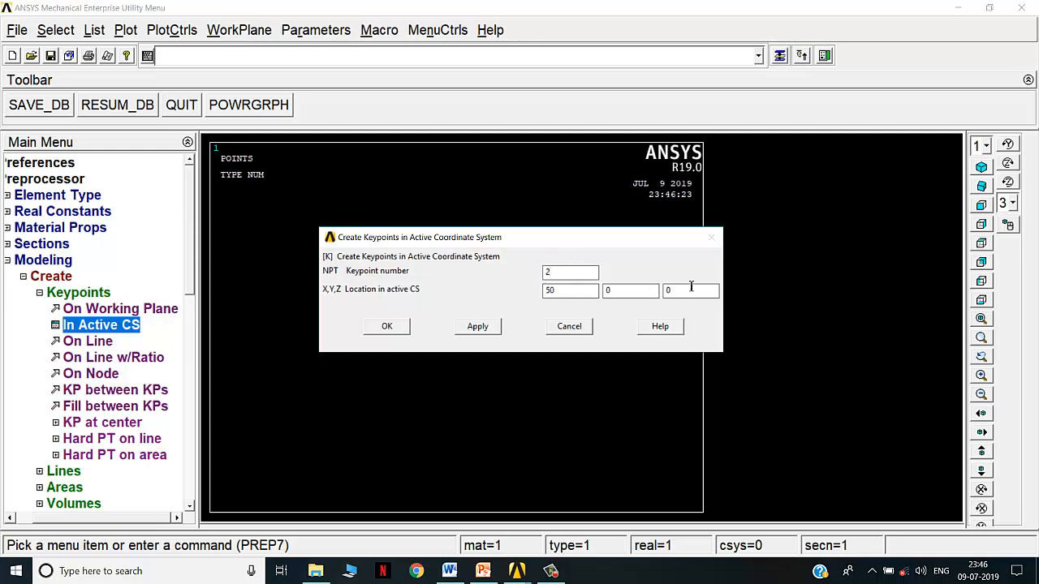
click(371, 330)
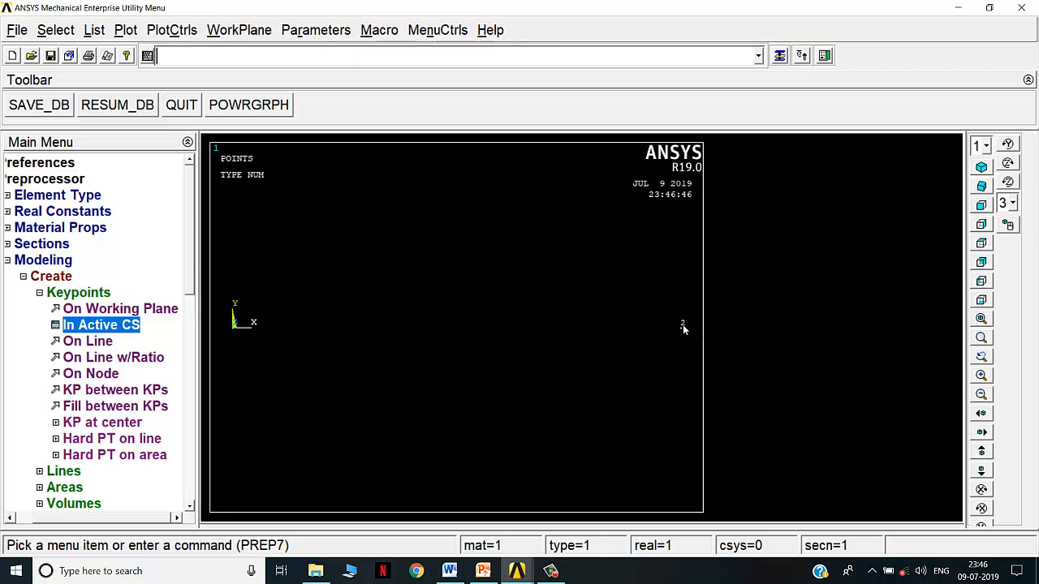
- Look up keypoint 3 on the PowerPoint slide and create it at 125, 0, 0 in the active coordinate system
click(104, 324)
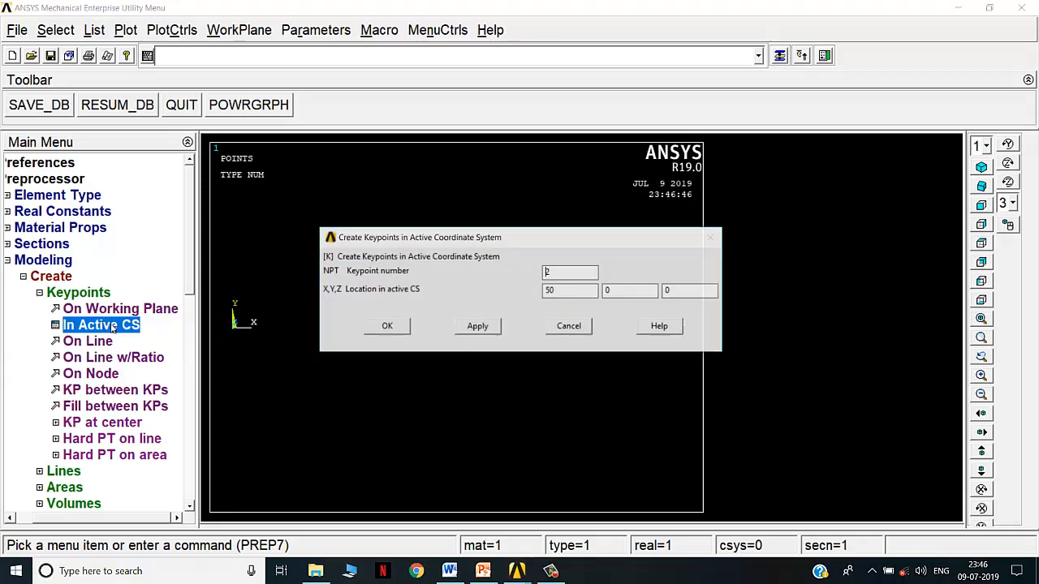
click(483, 570)
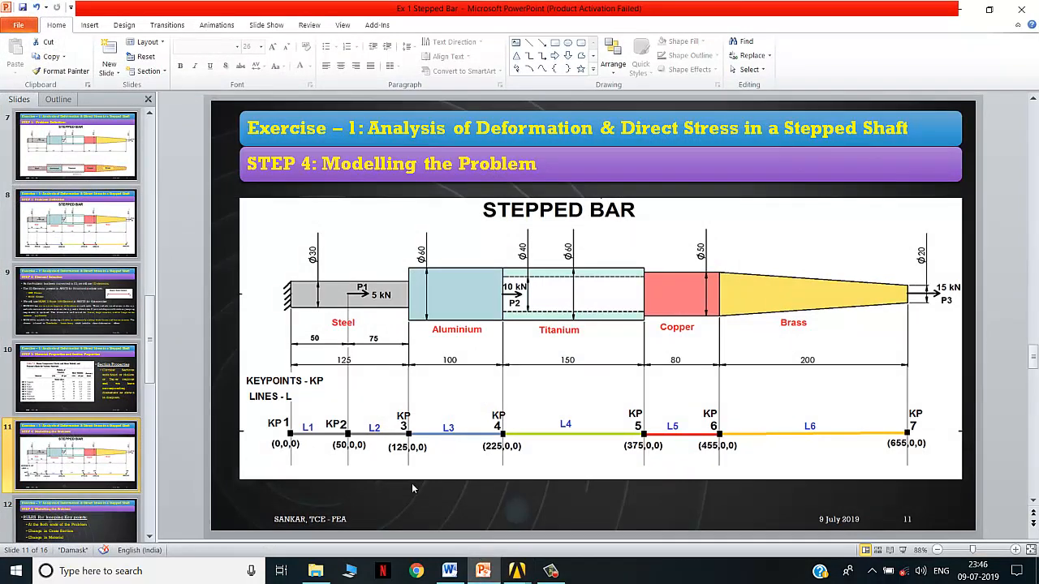
click(483, 570)
drag(563, 289, 529, 299)
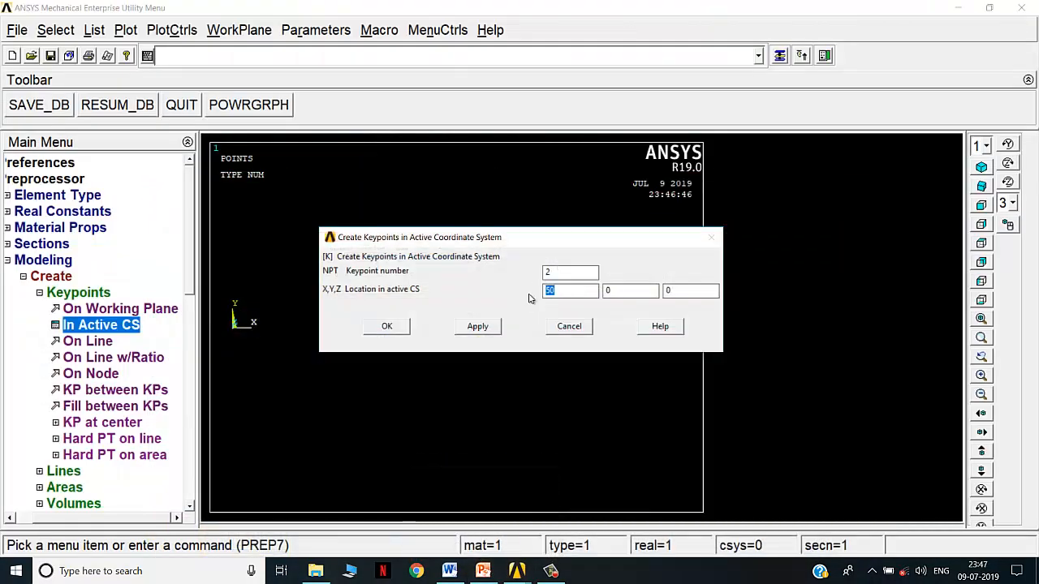
text(125)
drag(564, 271, 544, 274)
click(385, 327)
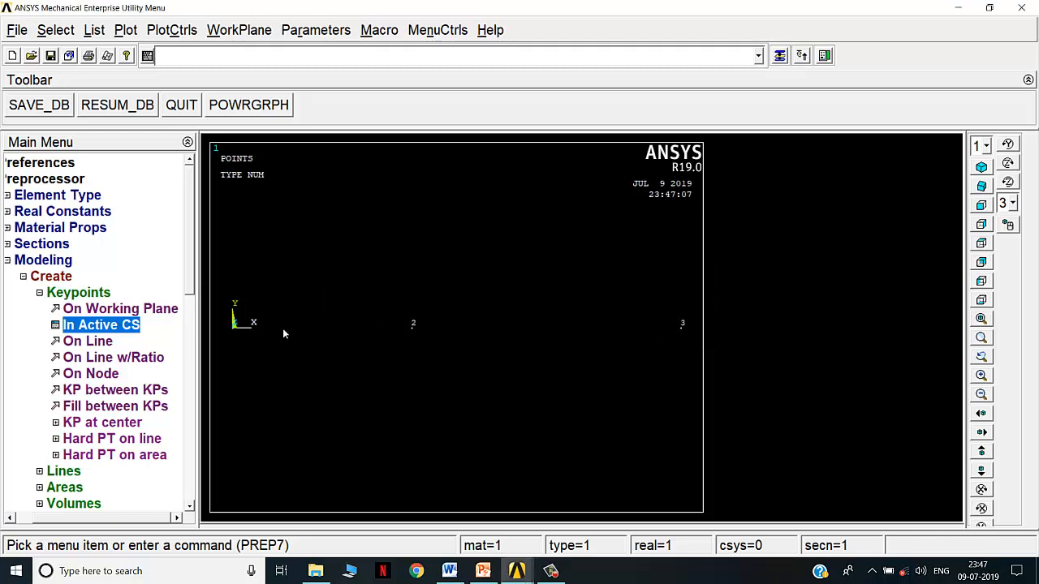
- Create keypoint 4 at 225, 0, 0 in the active coordinate system, following the coordinates on the PowerPoint slide
click(122, 327)
click(483, 570)
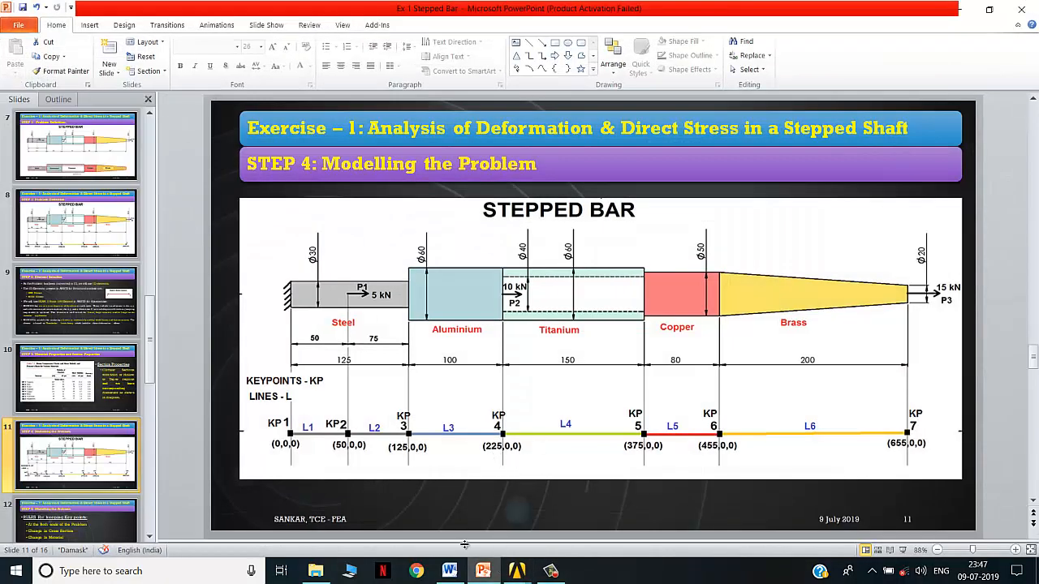
click(478, 571)
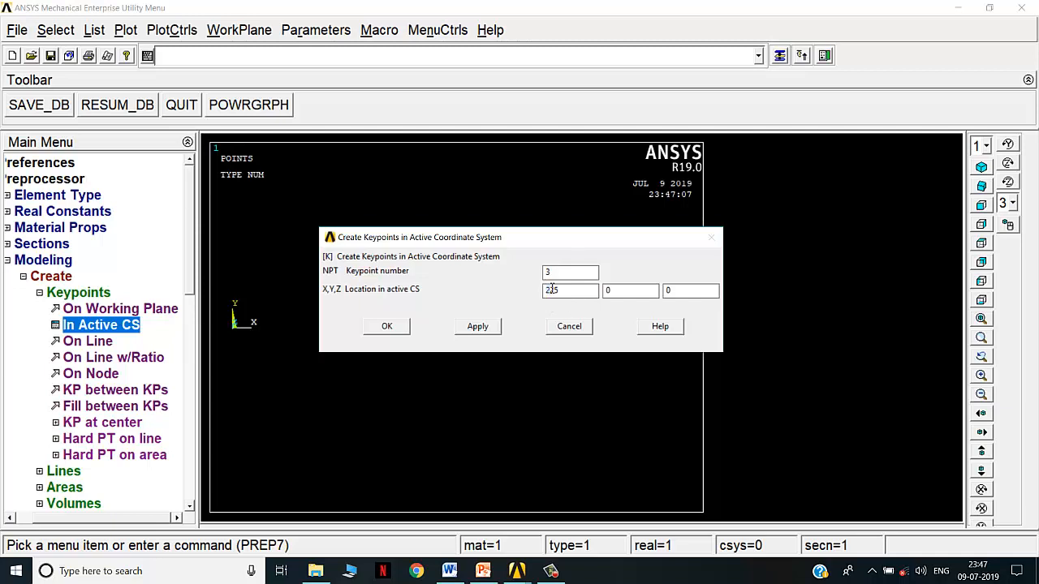
double_click(539, 273)
click(388, 326)
- Create keypoint 5 at 375, 0, 0 in the active coordinate system, verifying its number and location on the PowerPoint slide
click(483, 571)
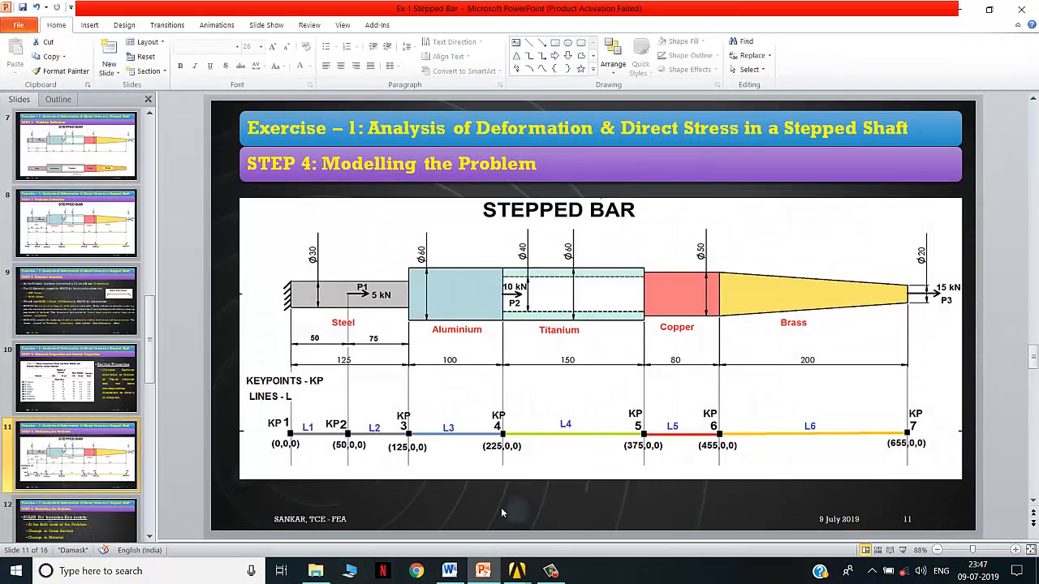
click(484, 572)
click(96, 327)
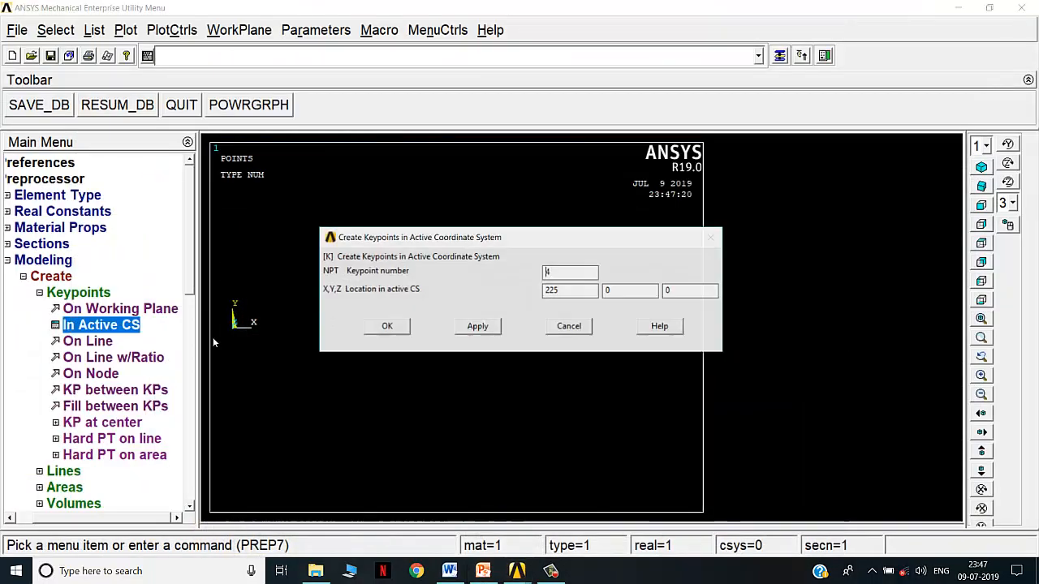
drag(588, 294, 517, 295)
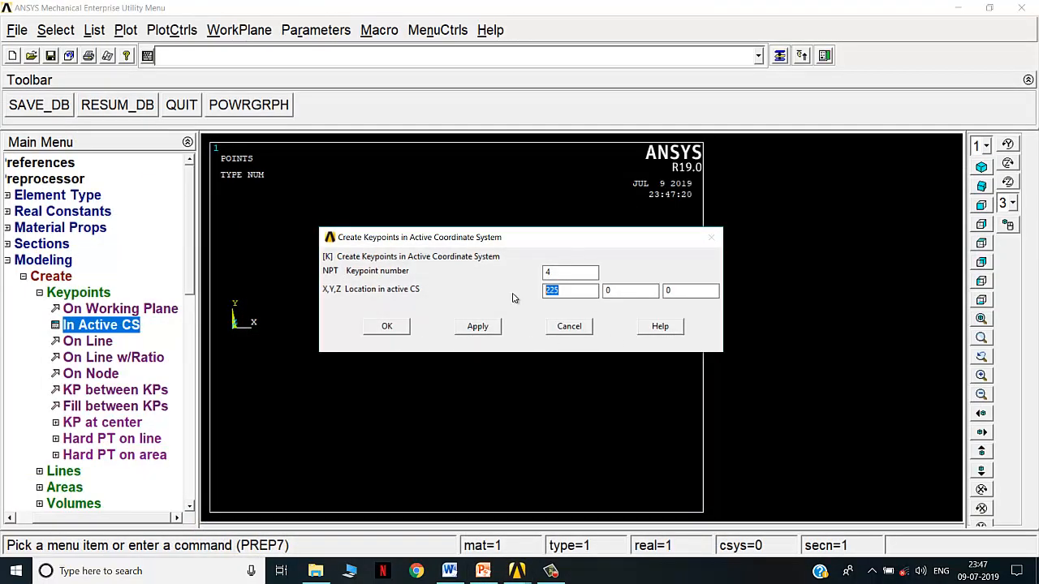
text(375)
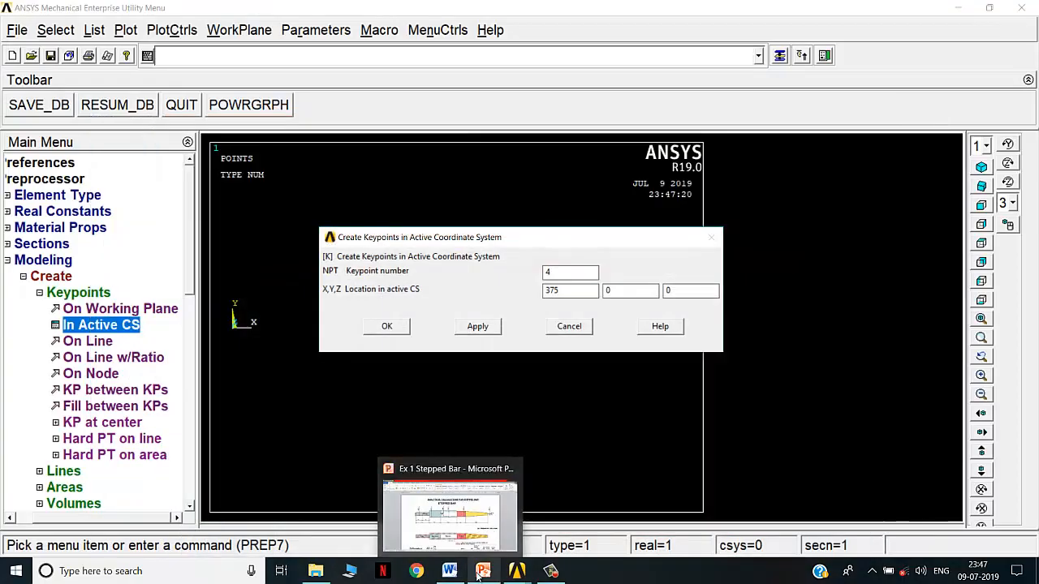
click(480, 575)
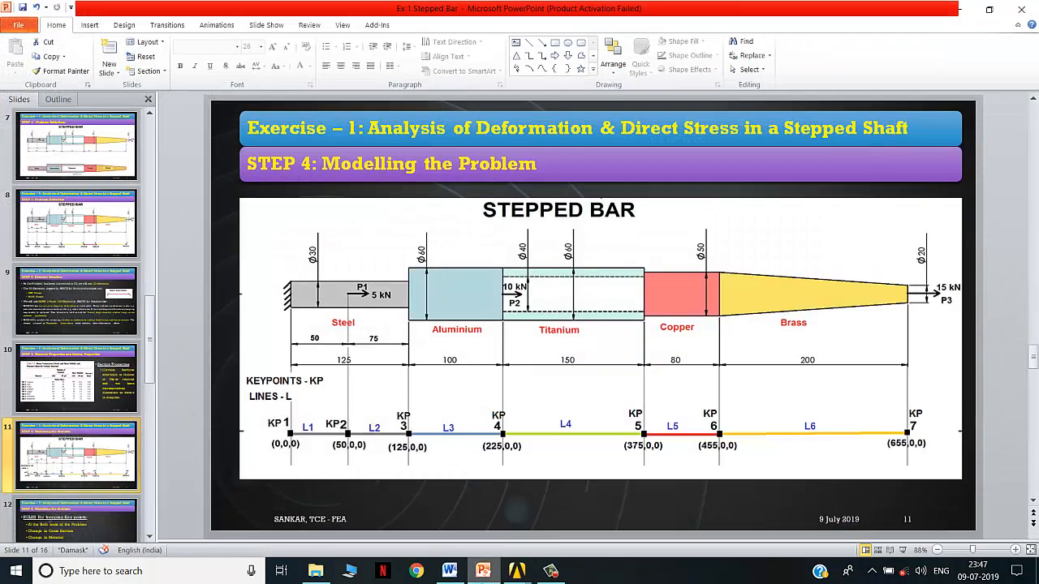
click(485, 573)
drag(558, 272, 535, 279)
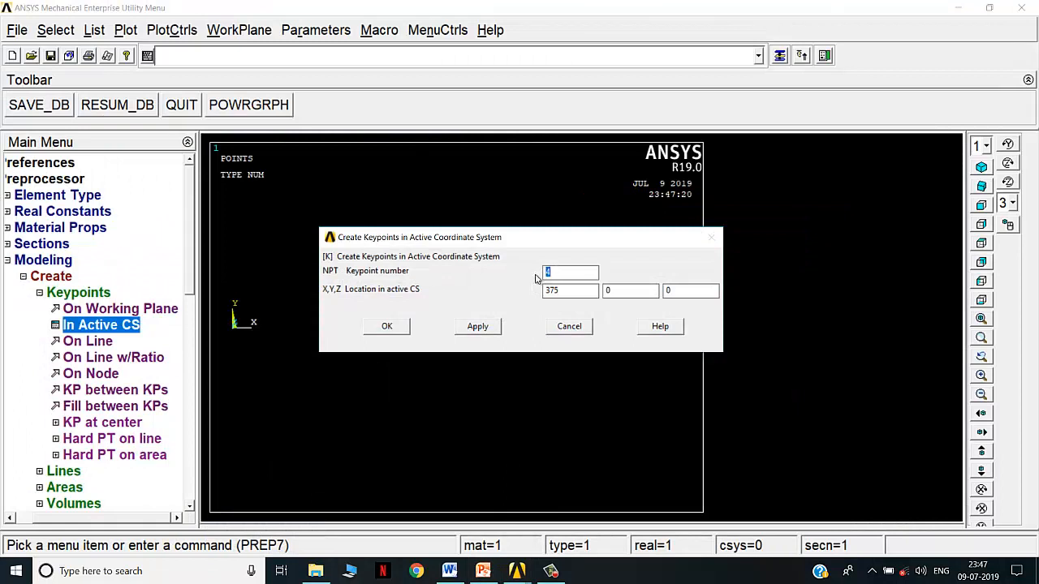
click(391, 326)
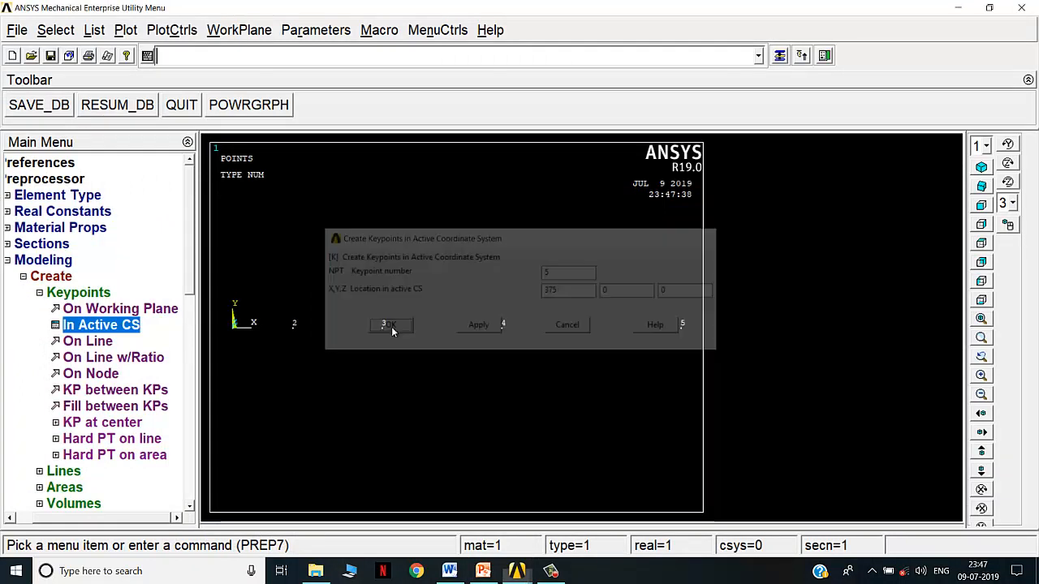
- Look up keypoint 6 on the PowerPoint slide and create it at 455, 0, 0 in the active coordinate system
click(114, 325)
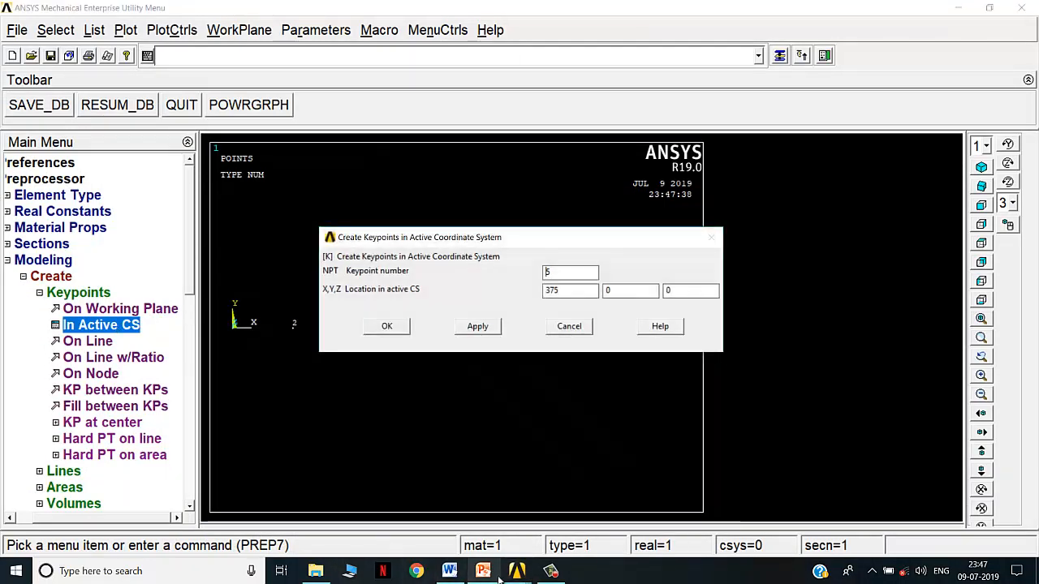
click(545, 510)
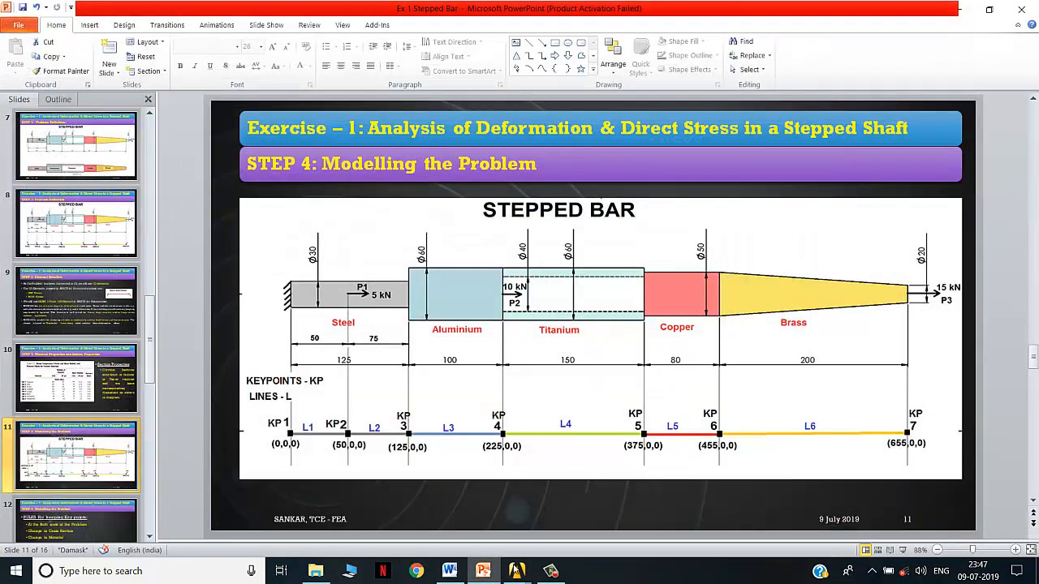
click(485, 573)
drag(556, 274, 525, 277)
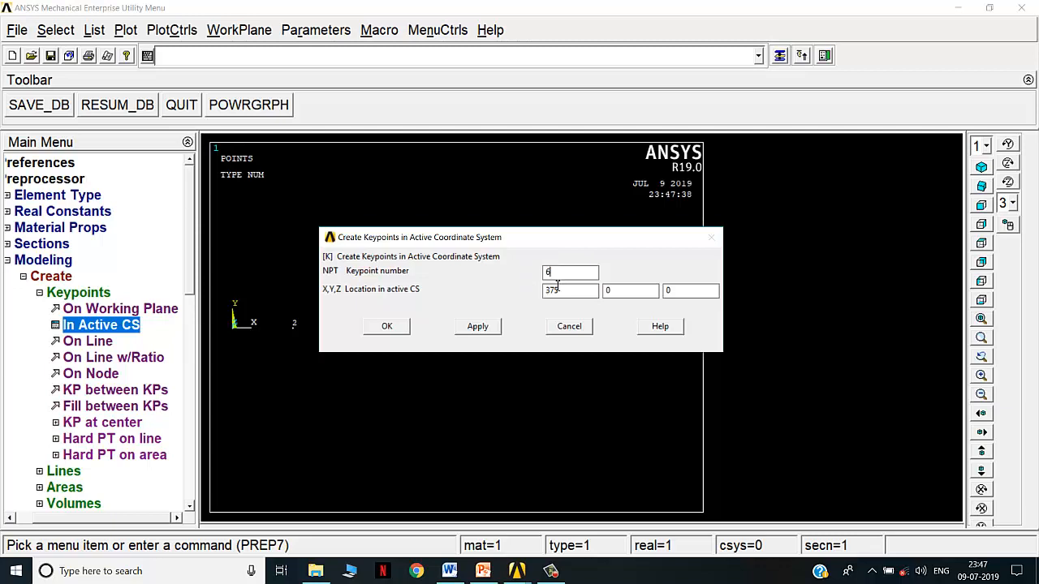
drag(553, 290, 530, 294)
click(364, 327)
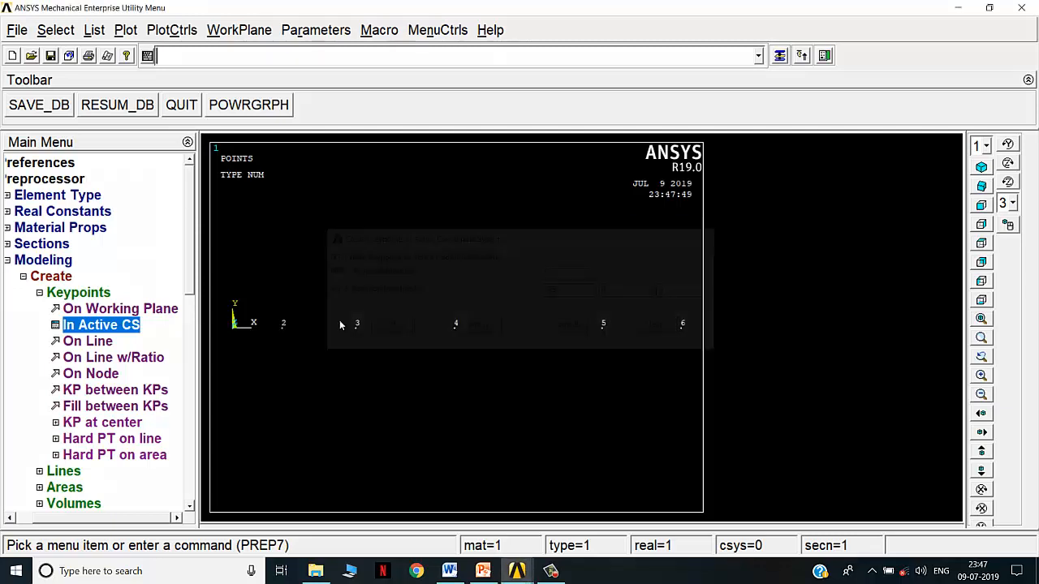
- Create keypoint 7 at 655, 0, 0 in the active coordinate system as the bar's end point
click(134, 324)
drag(587, 275, 509, 278)
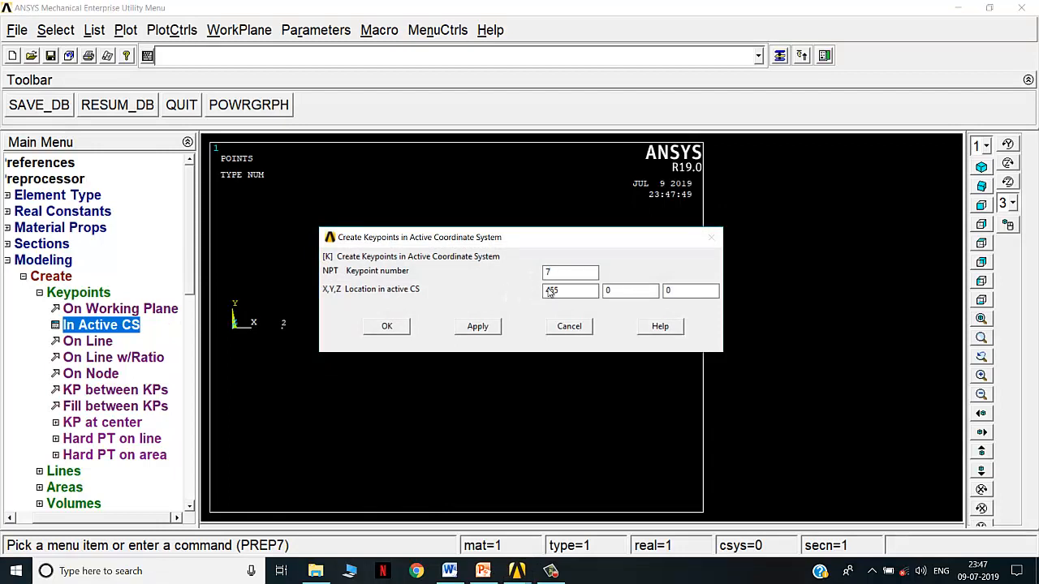
drag(551, 293, 545, 292)
click(387, 326)
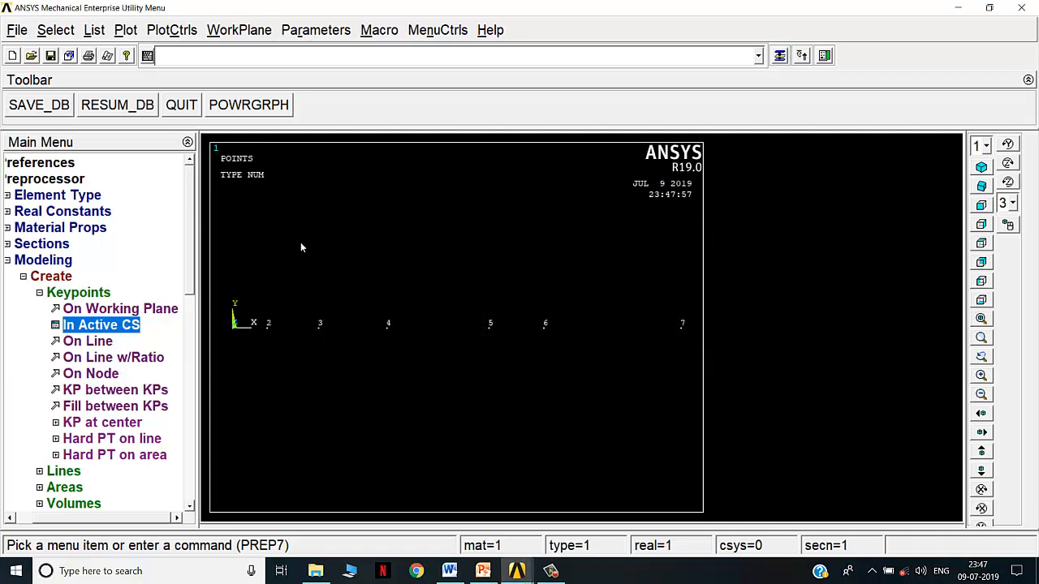
- Create a straight line from keypoint 1 to keypoint 2 and move the picking window clear of the line commands
click(93, 297)
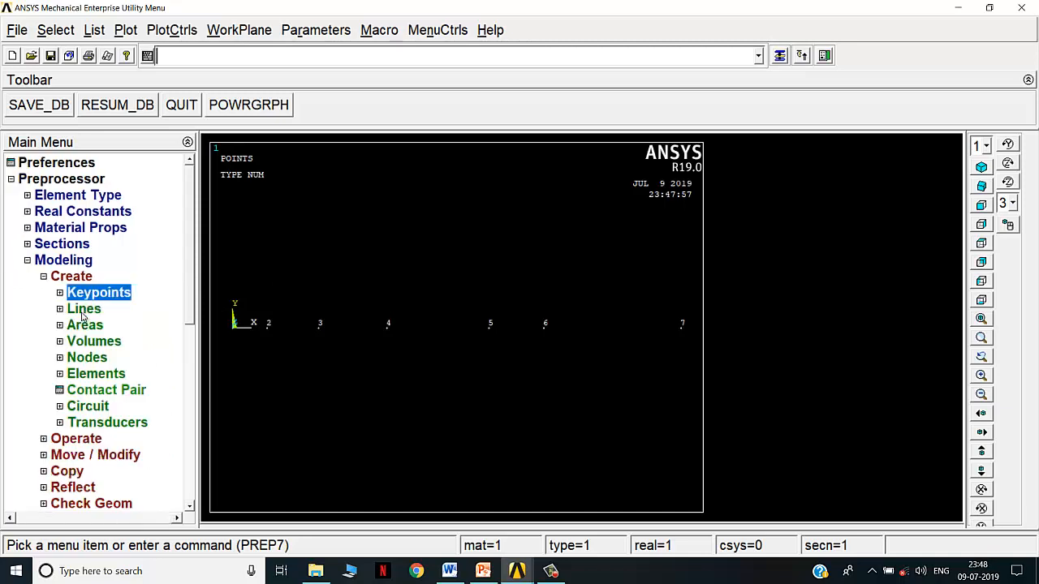
click(84, 313)
click(97, 327)
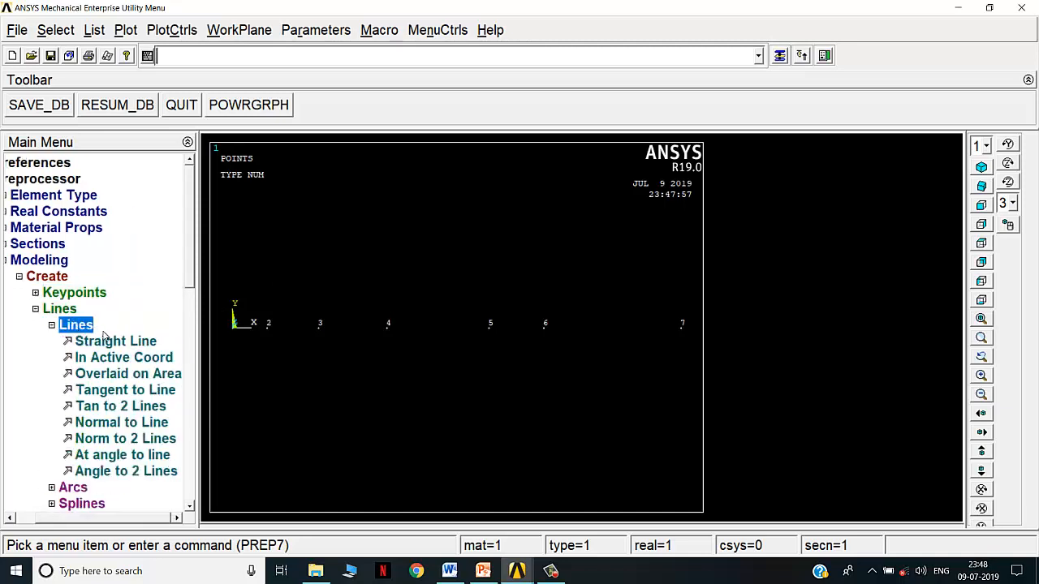
click(115, 343)
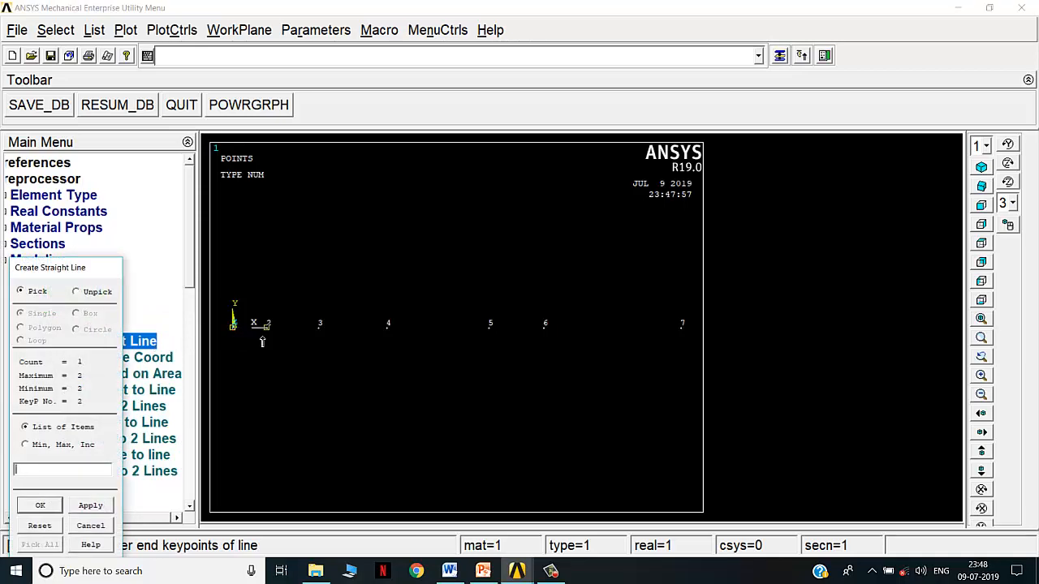
click(263, 336)
drag(60, 264, 90, 168)
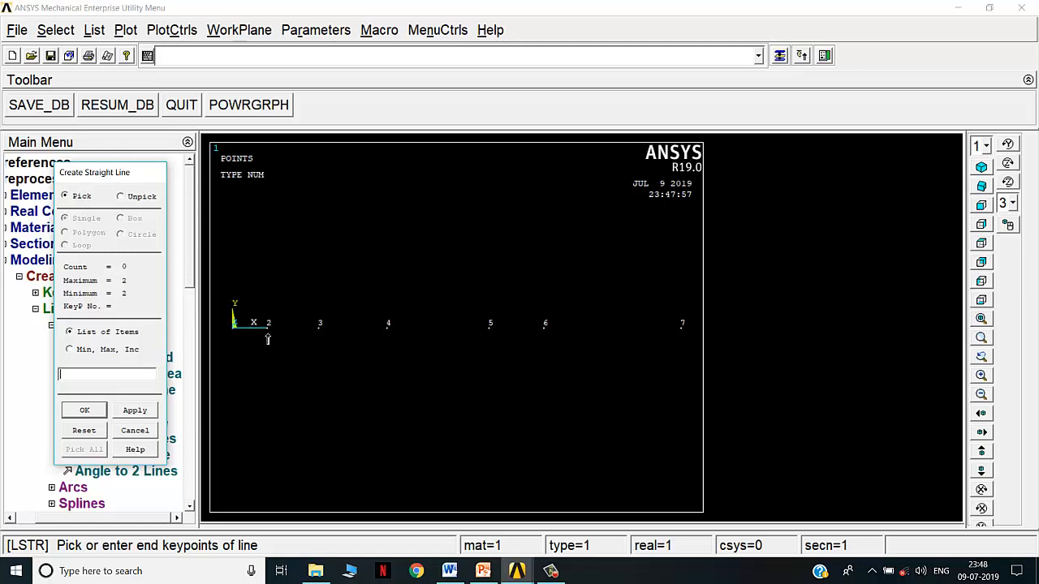
- Create the remaining straight lines between consecutive keypoints, from keypoint 2 through keypoint 7, and close the modeling commands
click(268, 335)
click(316, 339)
click(393, 339)
click(491, 344)
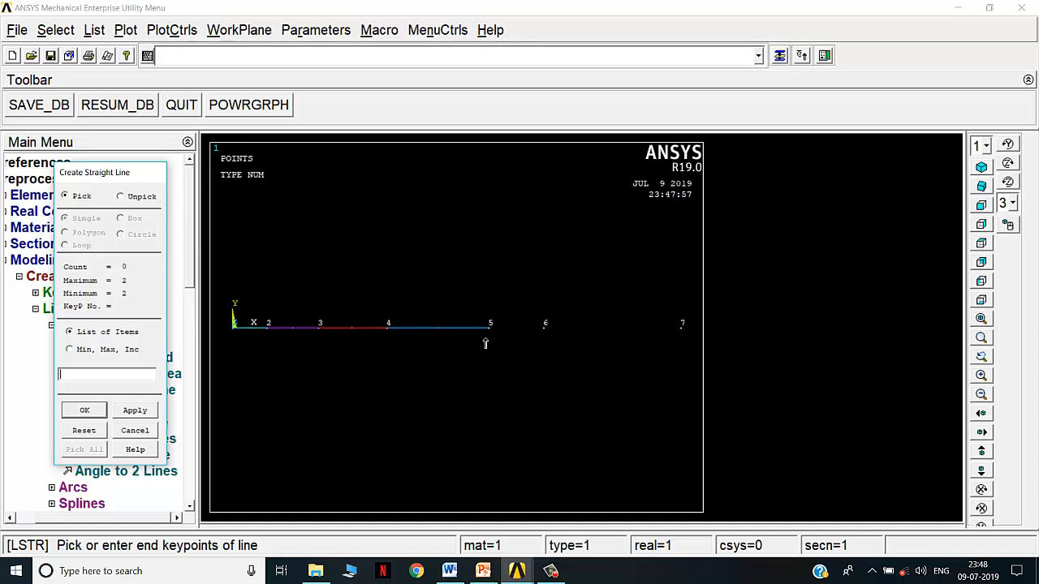
click(680, 350)
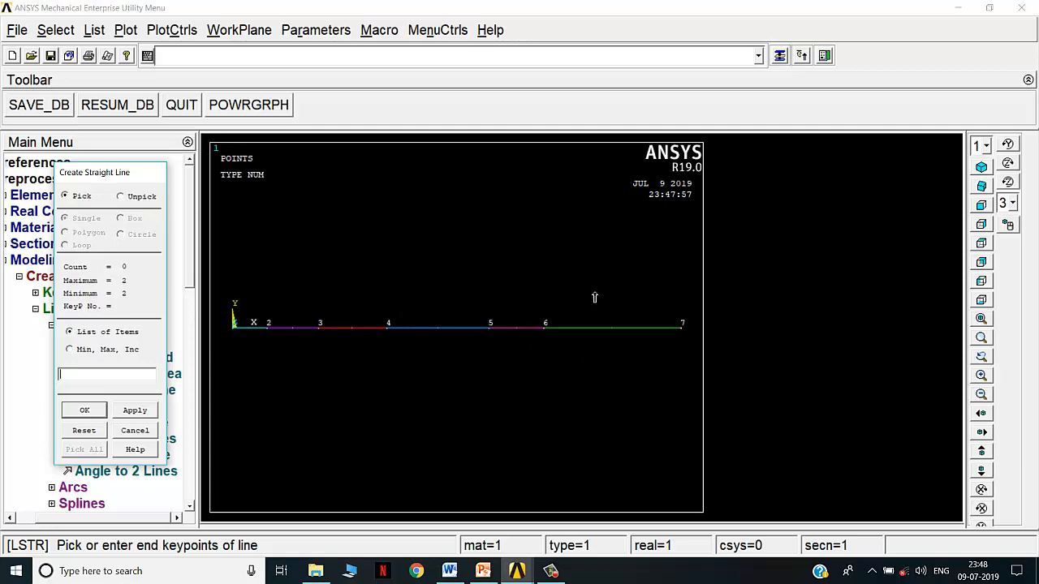
click(86, 410)
double_click(59, 311)
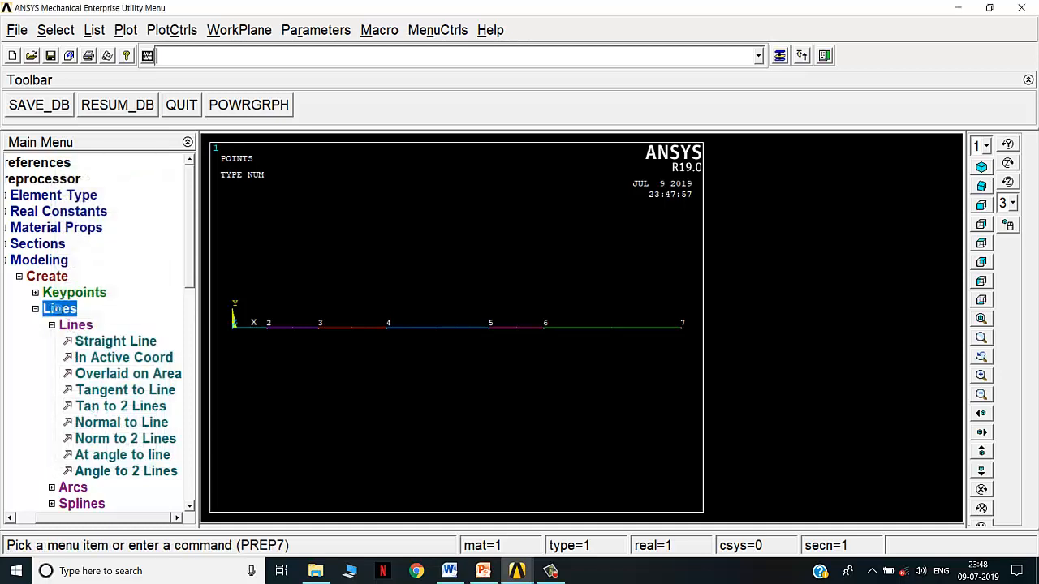
double_click(63, 260)
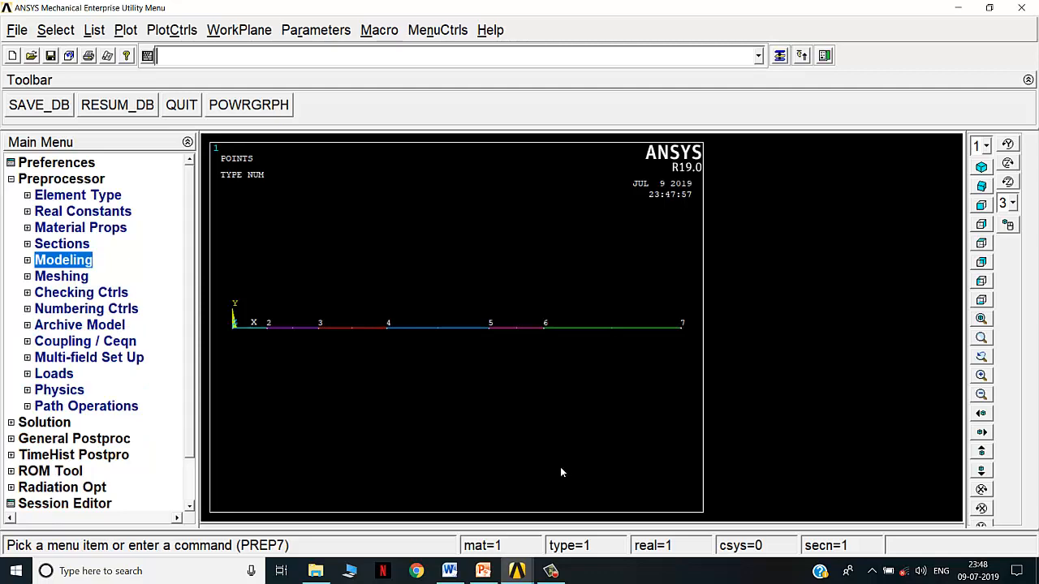
- Switch to PowerPoint to review the Three Steps in Meshing slide, and return to ANSYS
click(483, 571)
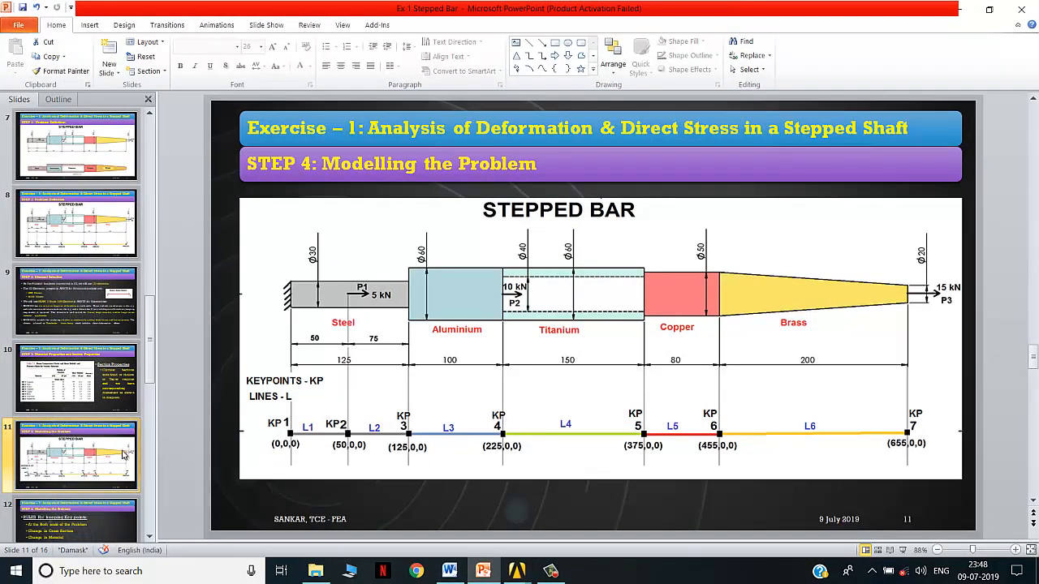
scroll(123, 457, down, 3)
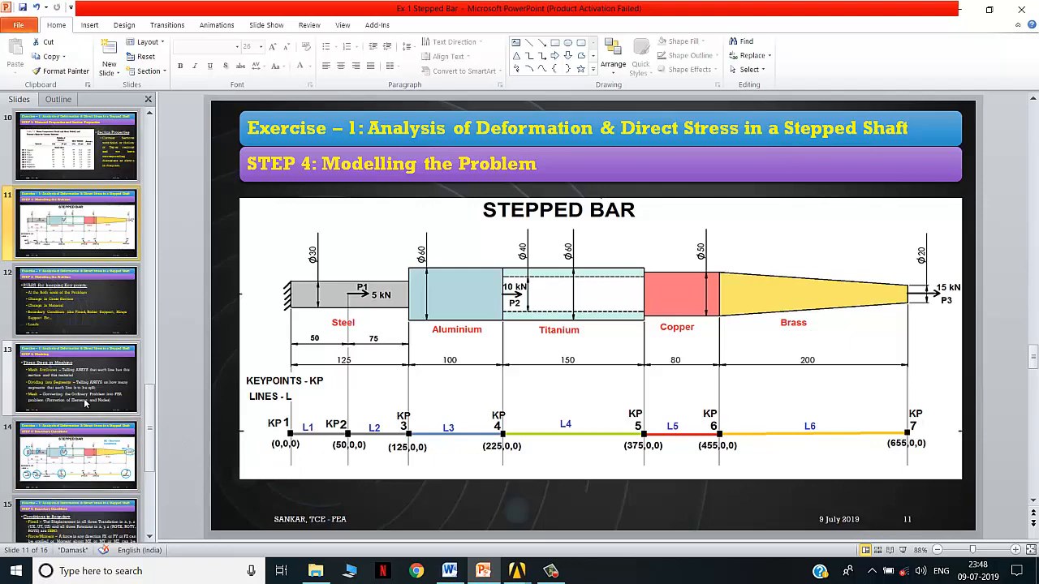
click(83, 397)
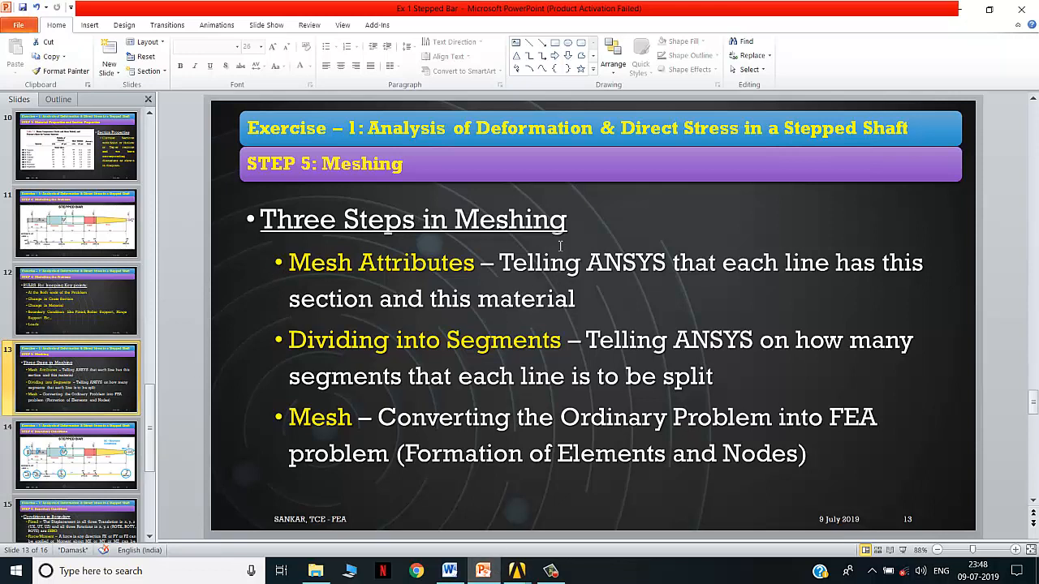
click(516, 571)
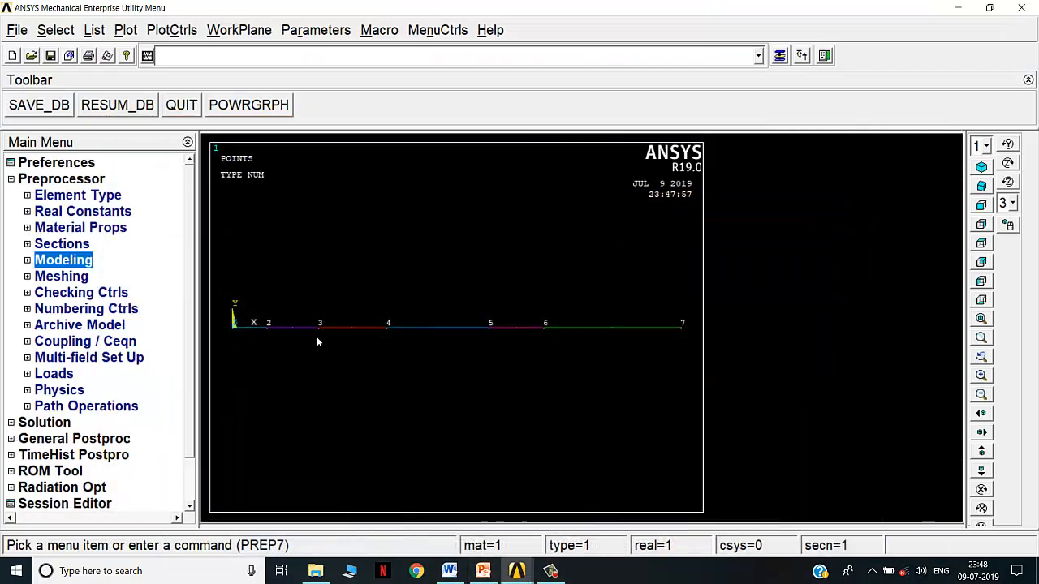
- Assign material 1, element type BEAM188 and section SD30 to the two lines between keypoints 1 and 3, checking the stepped bar slide in PowerPoint
click(62, 277)
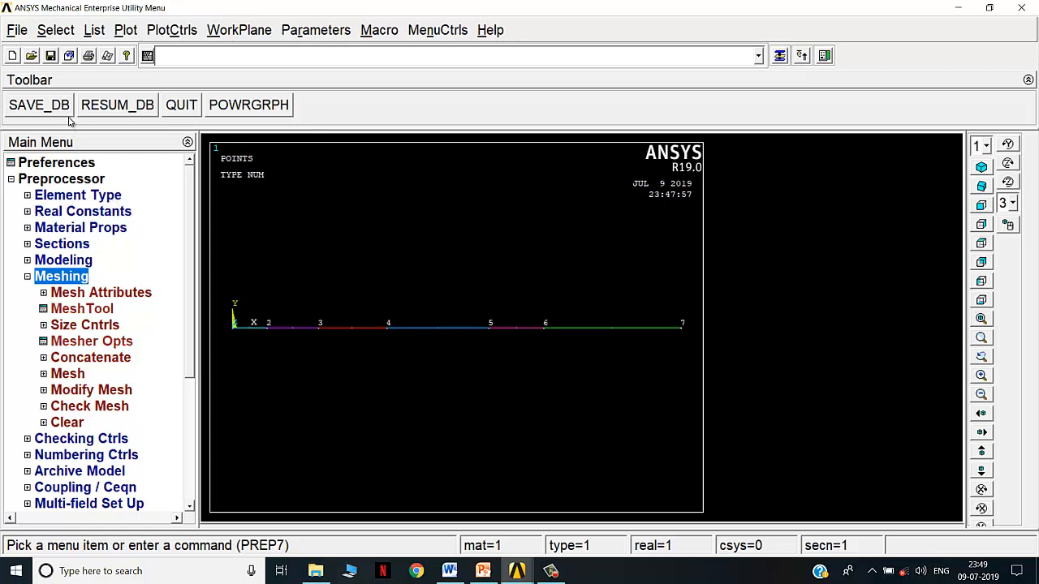
click(94, 294)
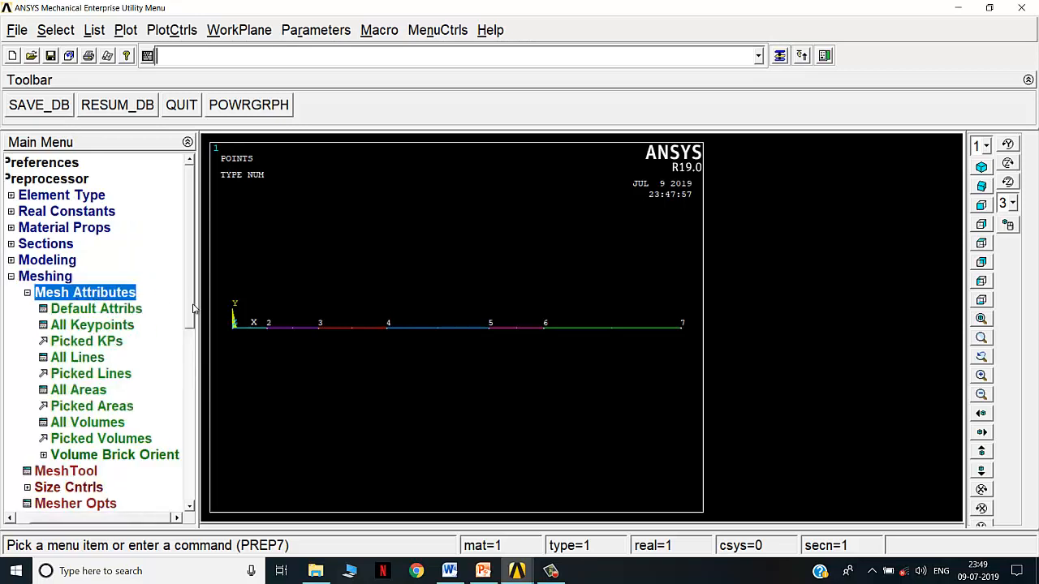
scroll(196, 305, down, 2)
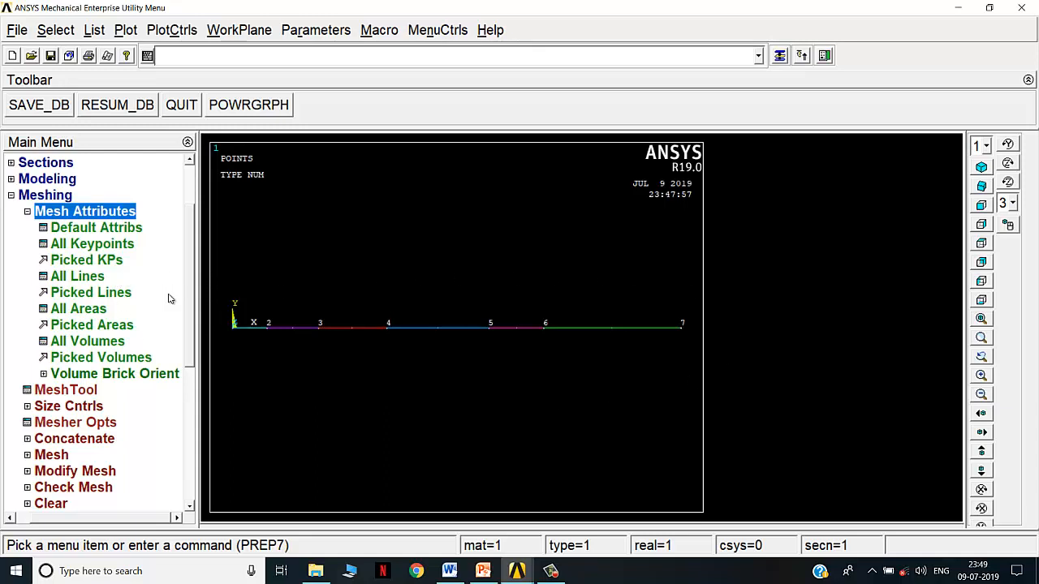
click(97, 295)
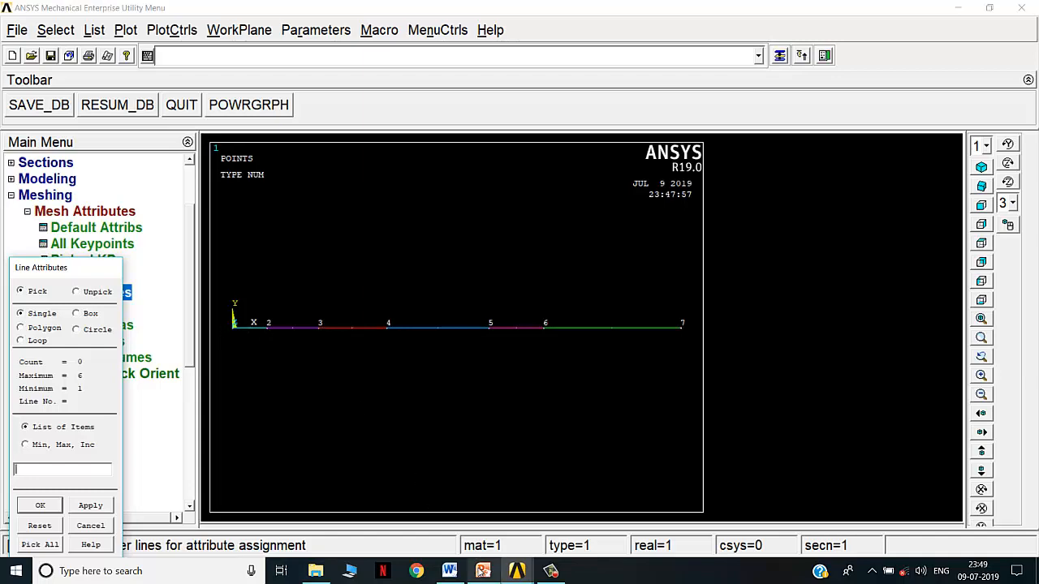
click(483, 570)
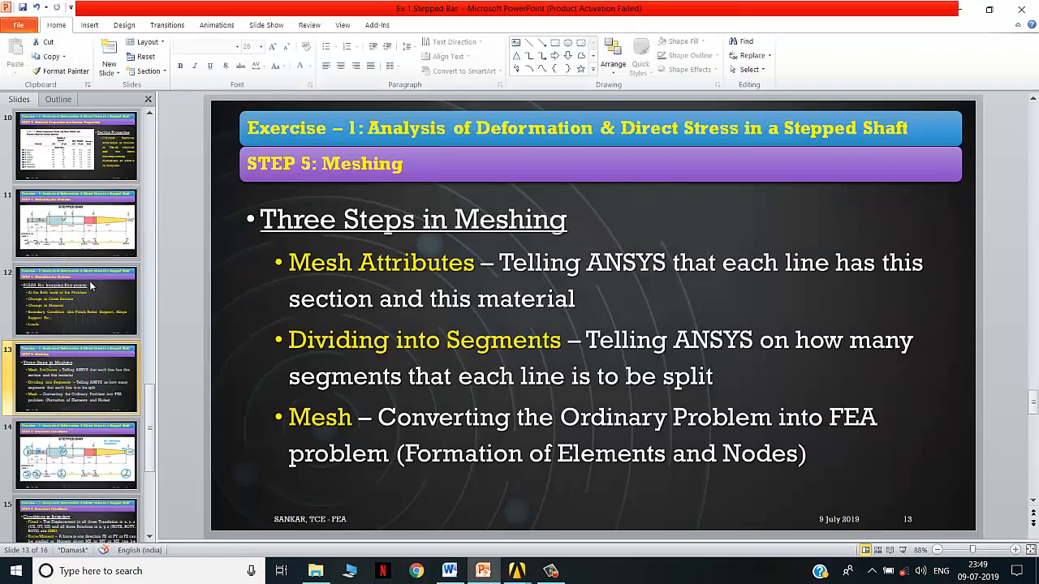
click(84, 242)
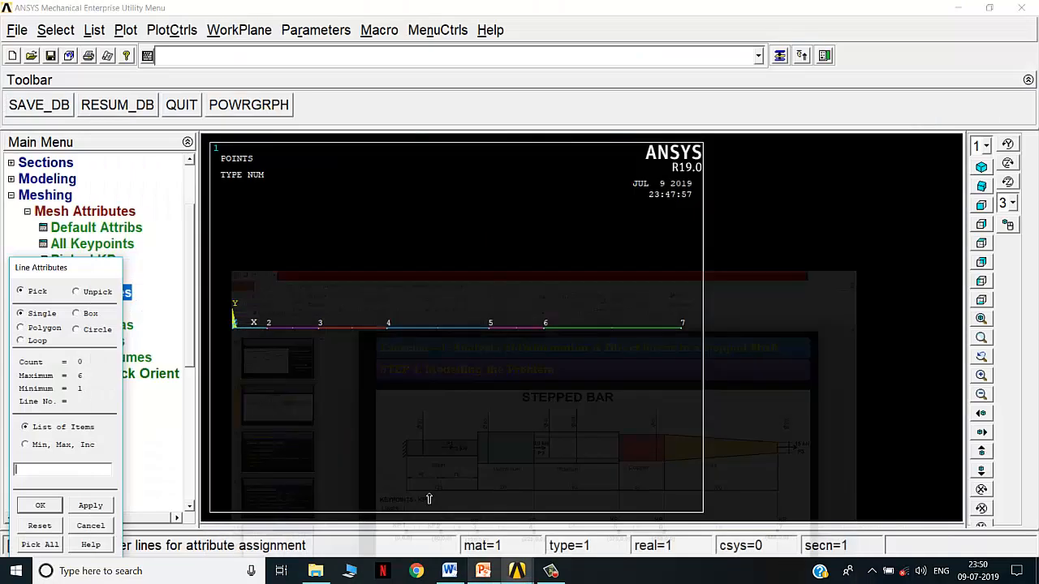
click(516, 570)
click(258, 345)
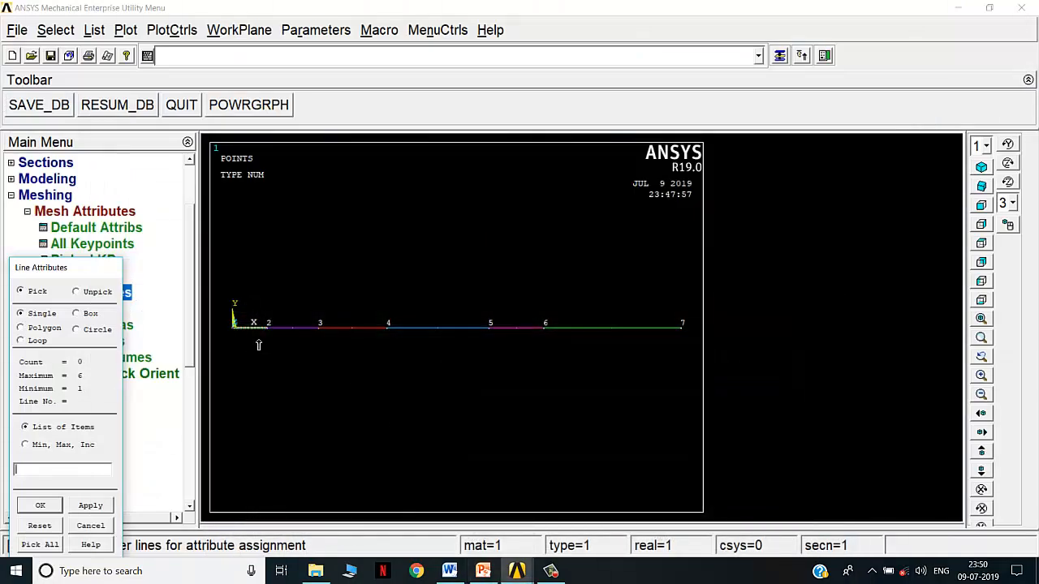
click(288, 343)
click(40, 505)
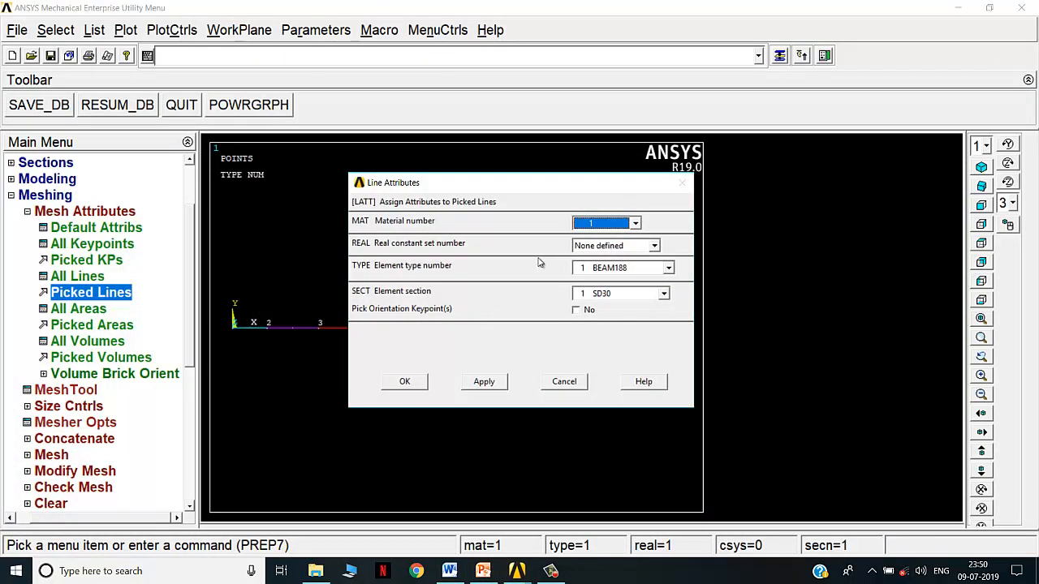
click(599, 234)
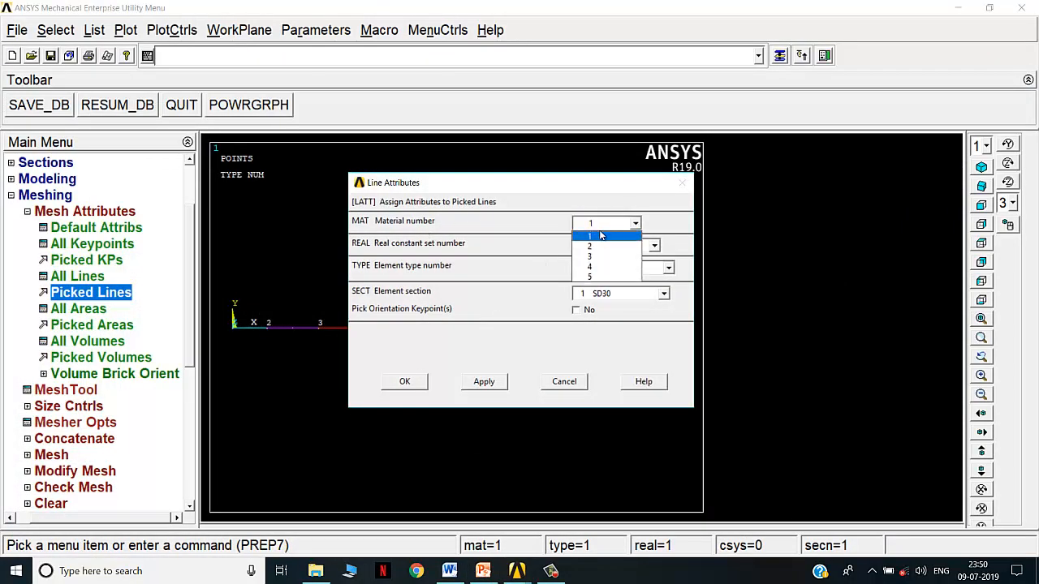
click(599, 239)
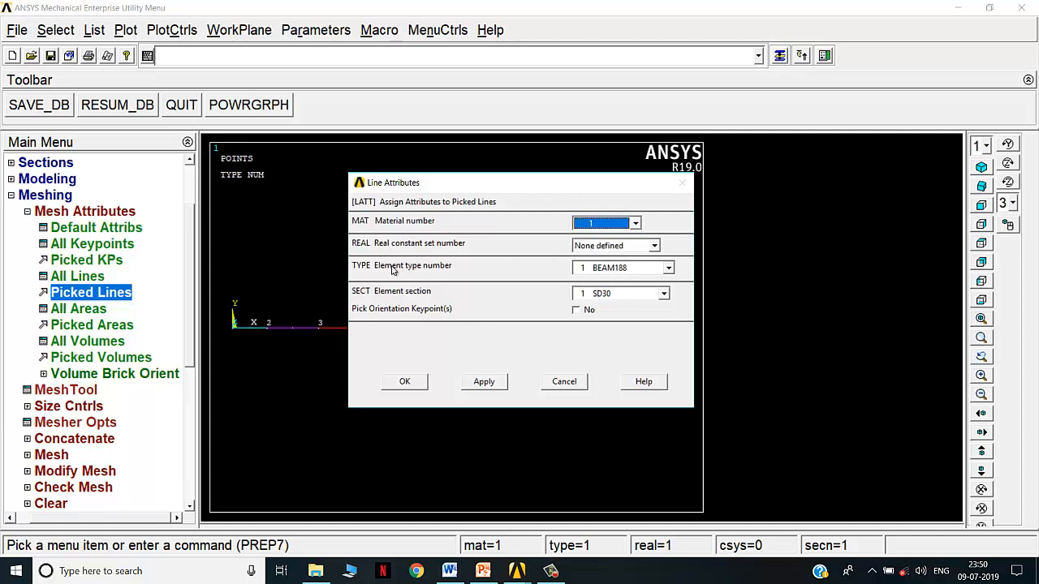
click(630, 269)
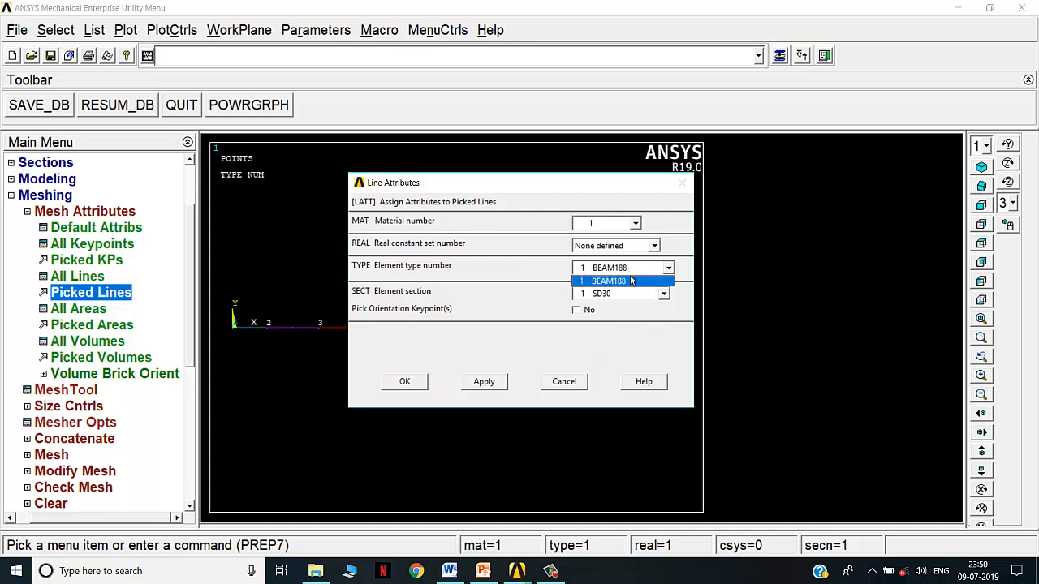
click(631, 282)
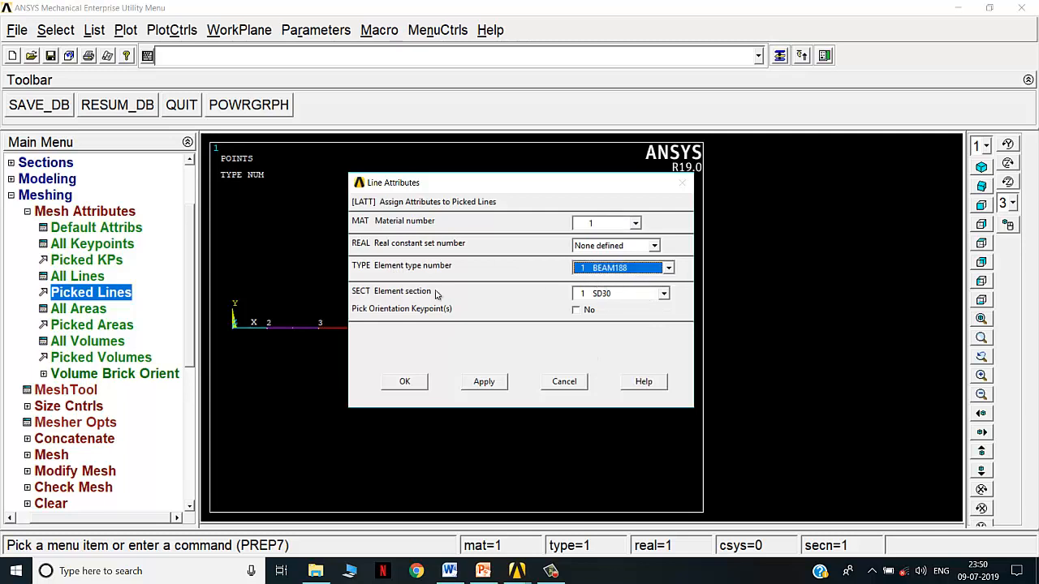
click(610, 295)
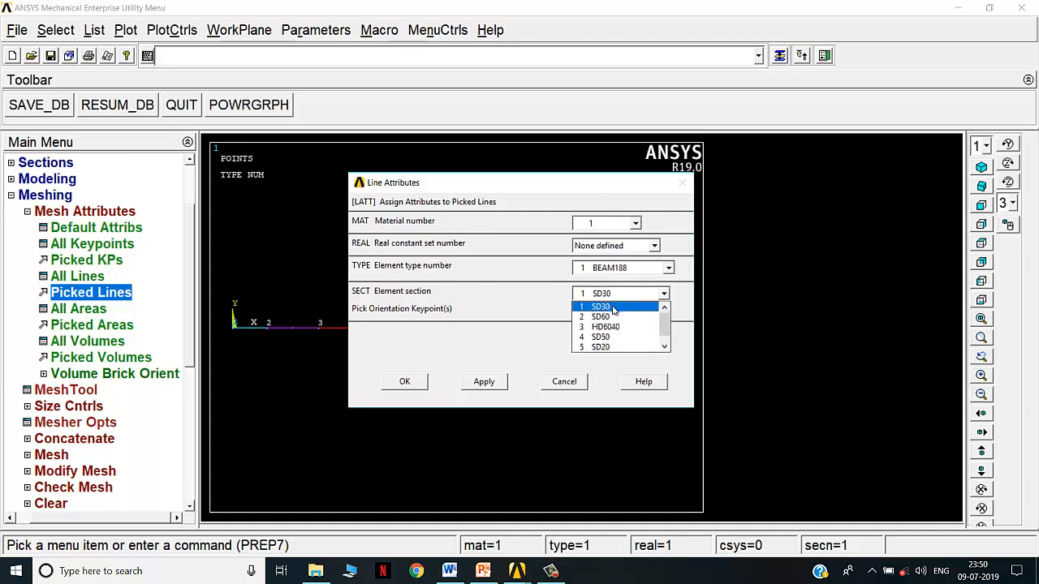
click(613, 307)
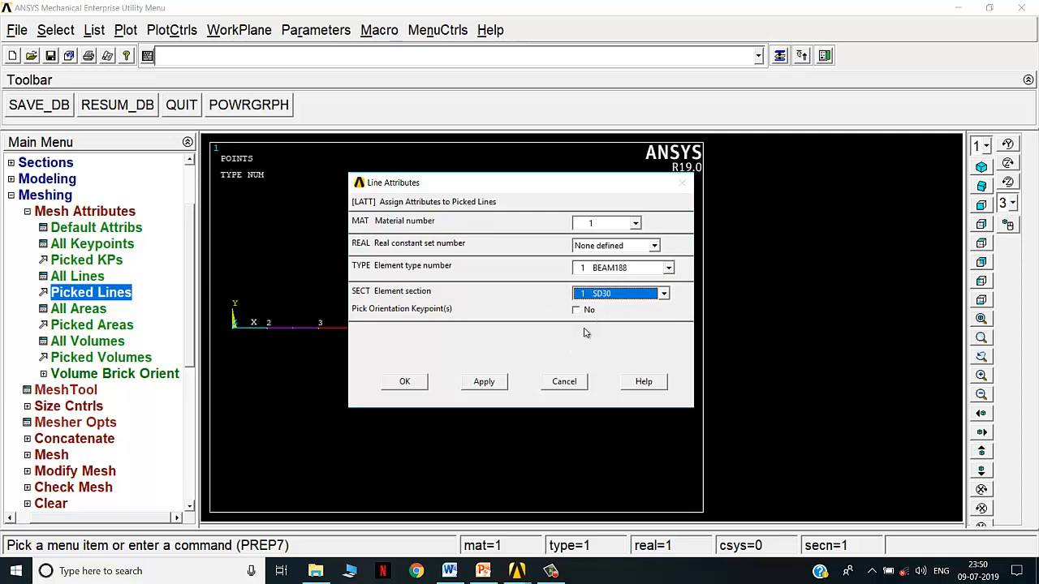
click(404, 381)
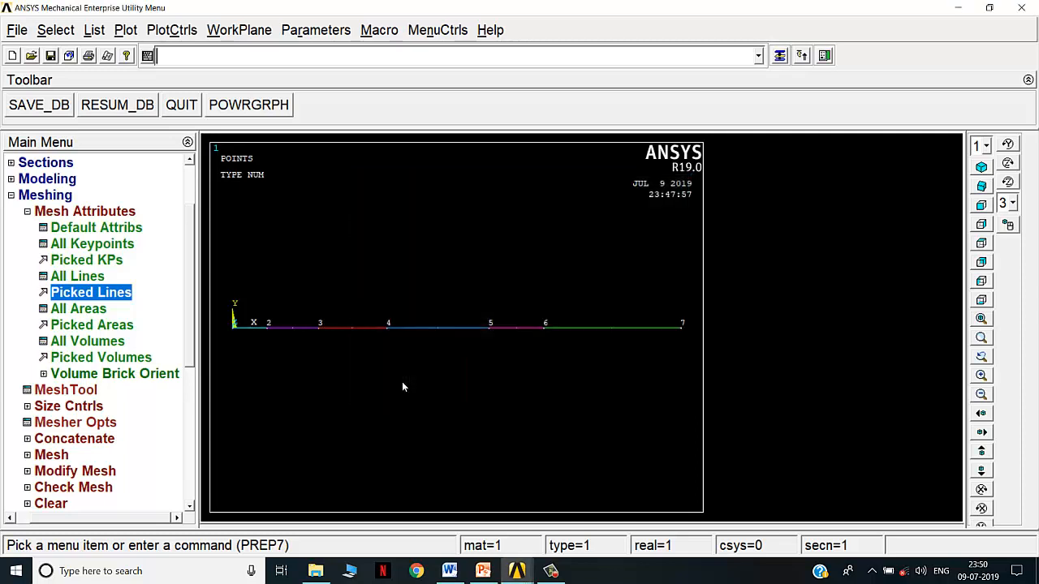
- Assign material 2 and section SD60 to the line between keypoints 3 and 4, checking the segment on the PowerPoint slide
click(105, 293)
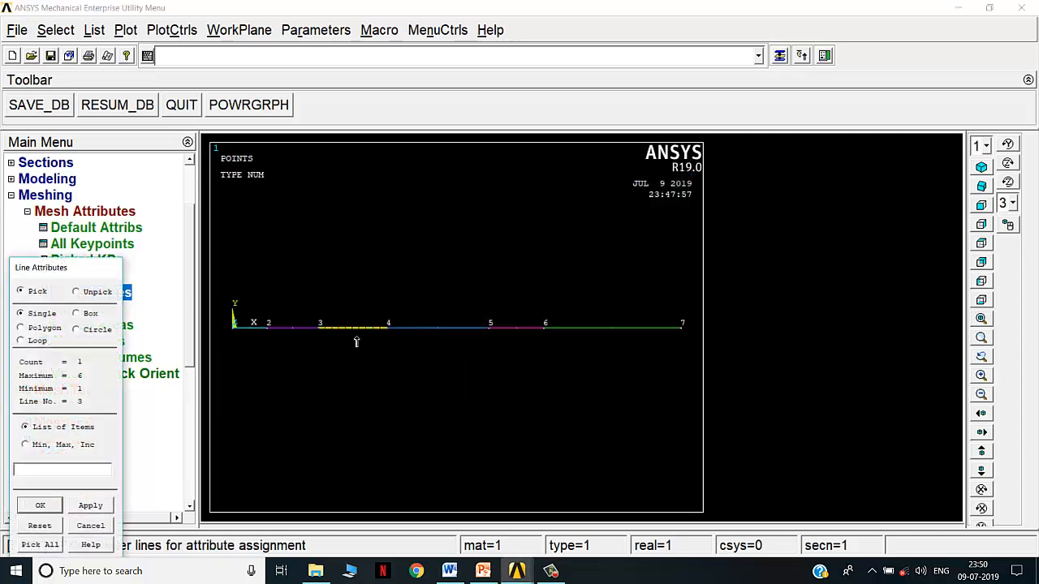
click(483, 571)
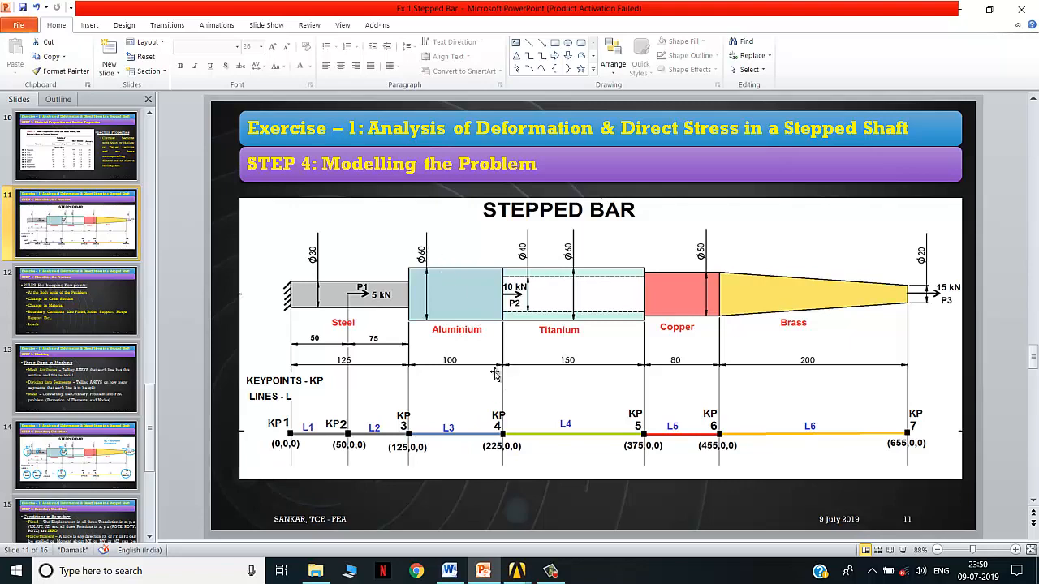
click(484, 570)
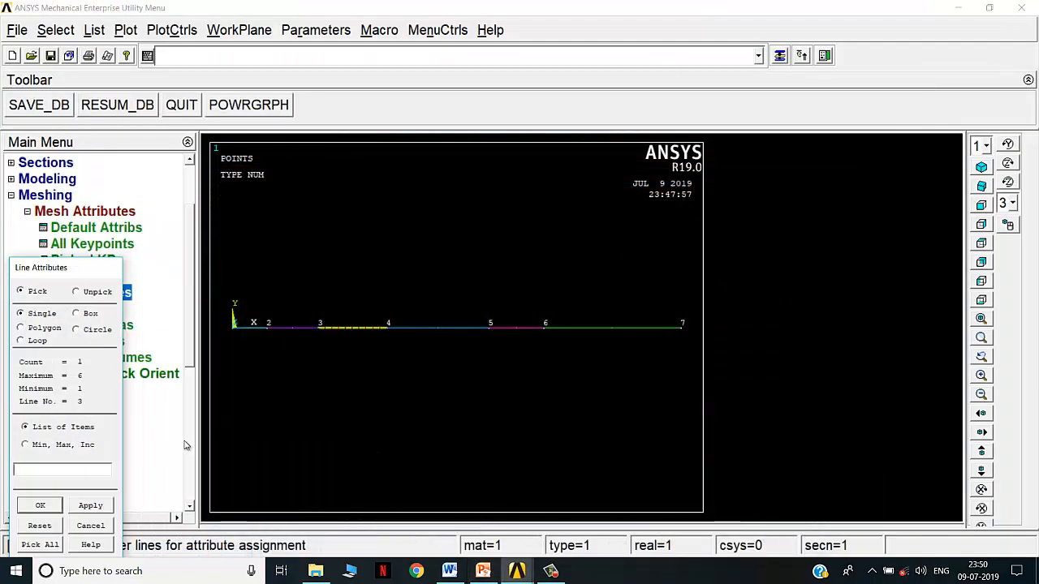
click(37, 507)
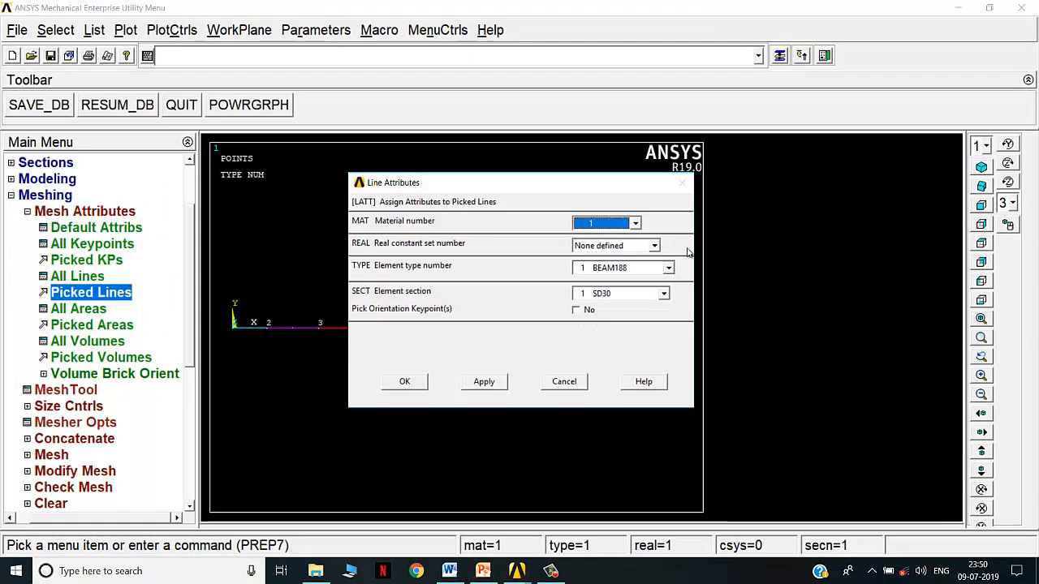
click(628, 225)
click(611, 246)
click(611, 299)
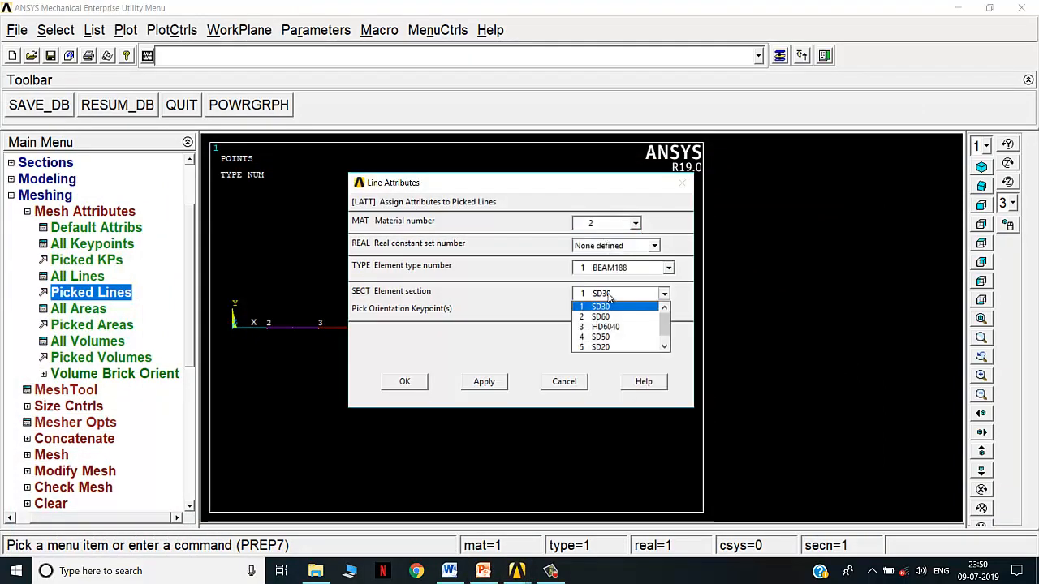
click(611, 317)
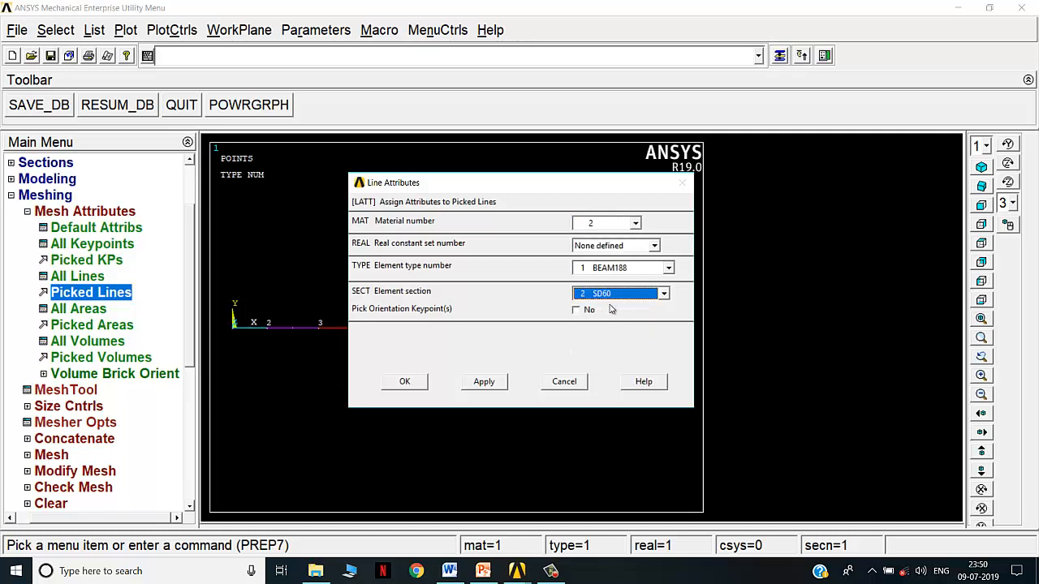
click(414, 381)
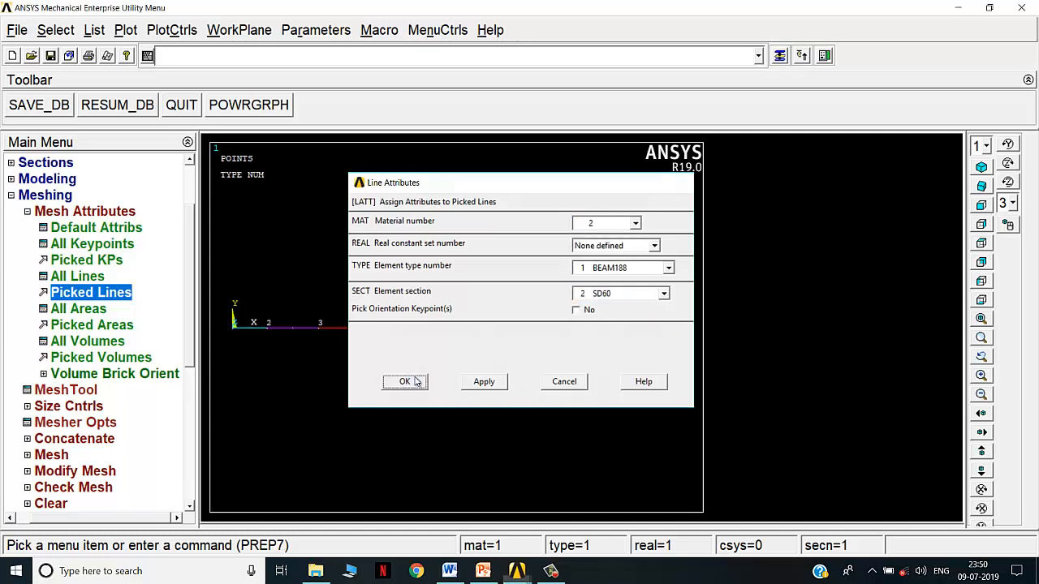
- Assign material 3 and section HD6040 to the line between keypoints 4 and 5, checking the segment on the PowerPoint slide
click(109, 298)
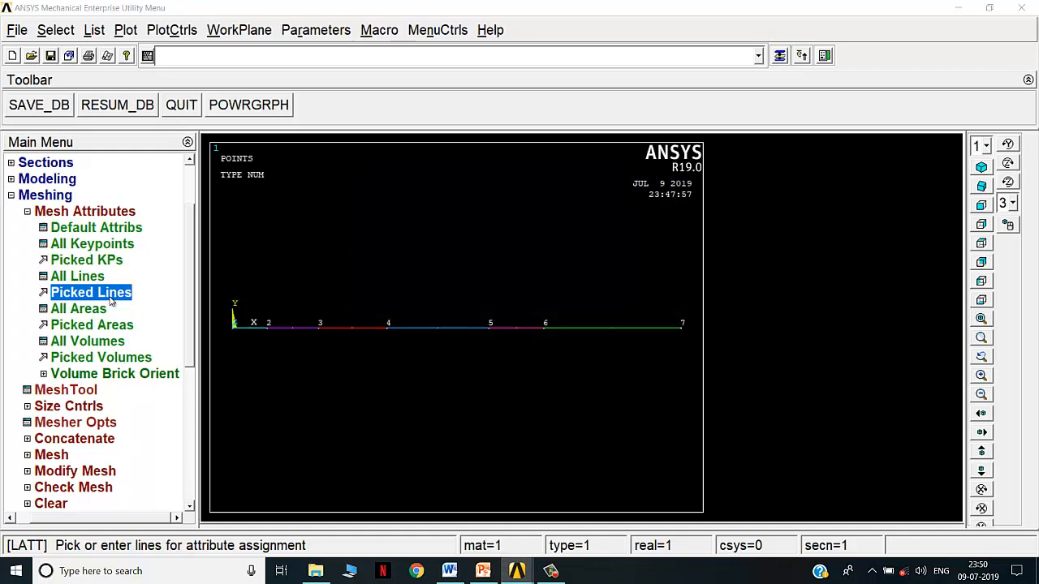
click(439, 327)
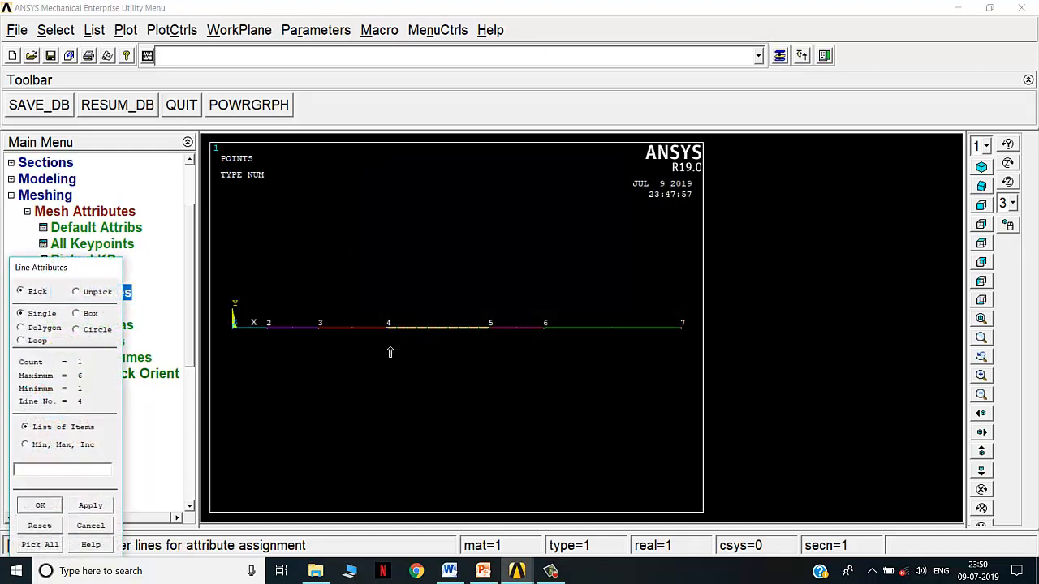
click(483, 571)
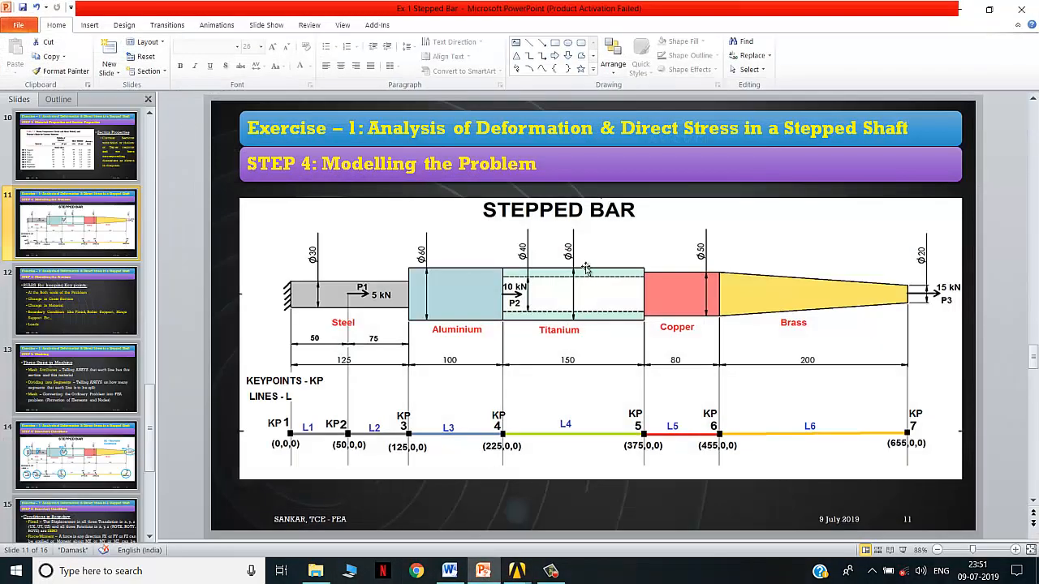
click(482, 571)
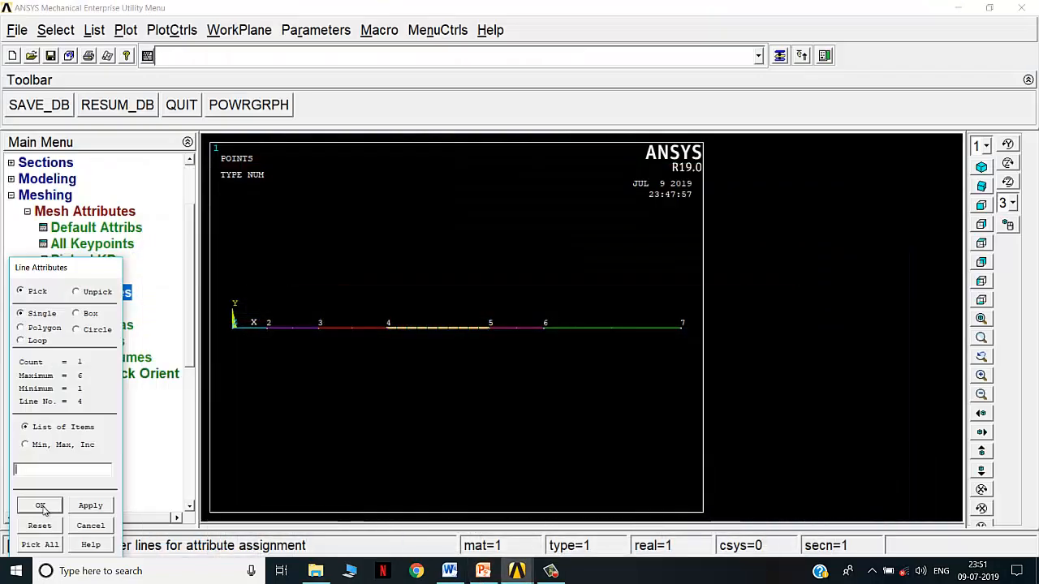
click(40, 508)
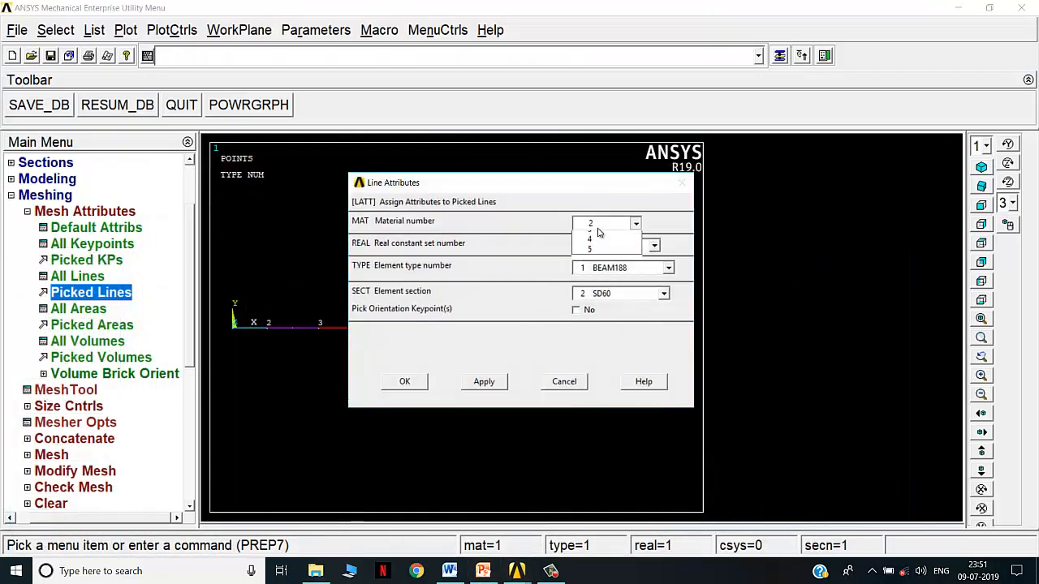
click(603, 224)
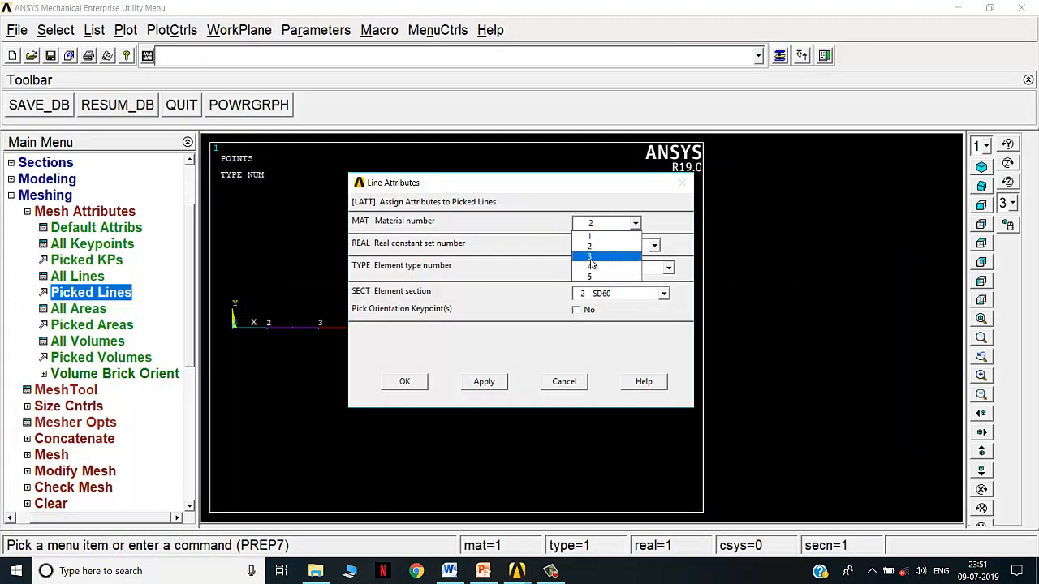
click(591, 257)
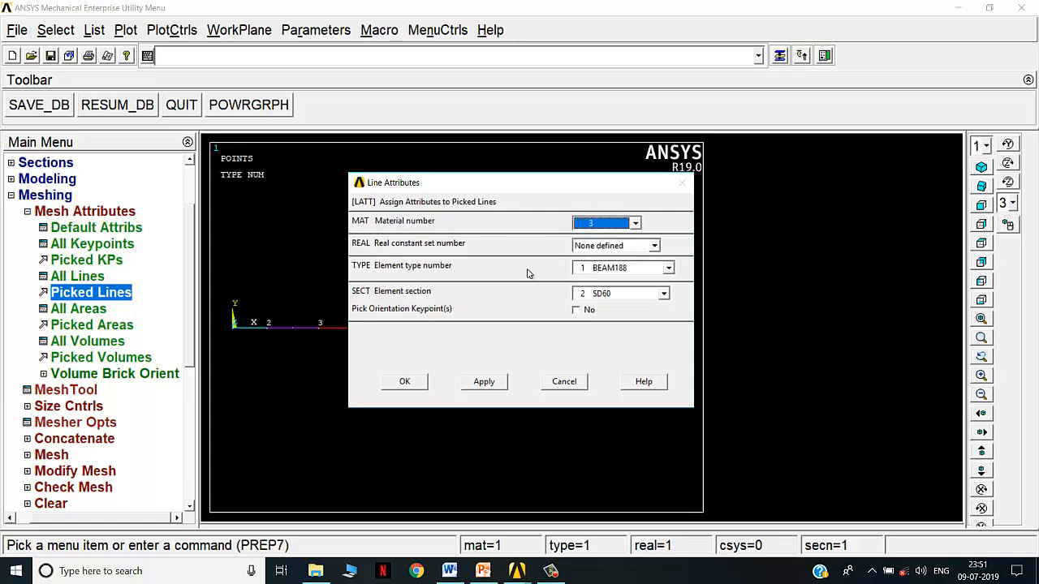
click(619, 294)
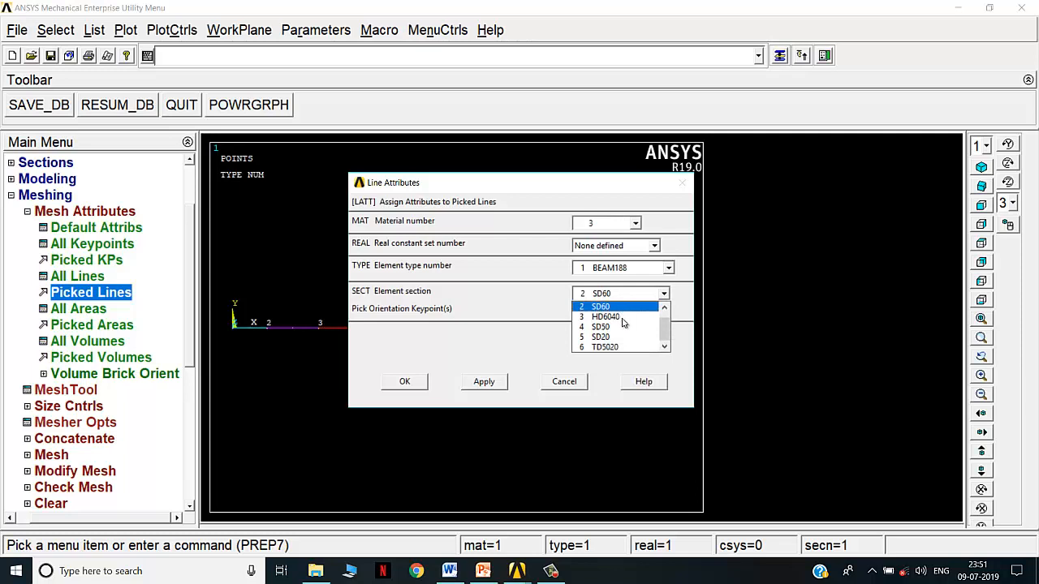
click(620, 317)
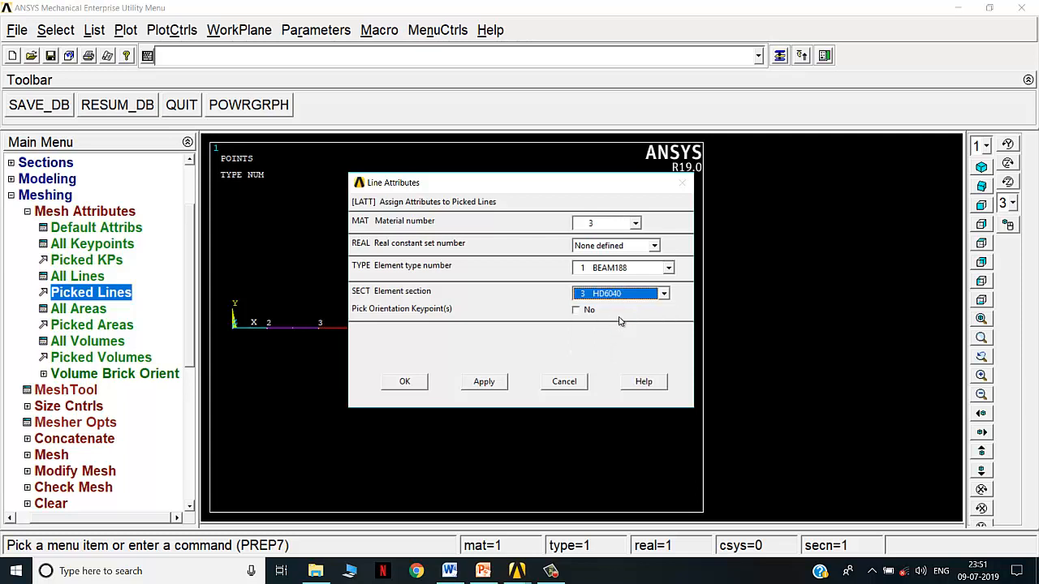
click(405, 381)
- Assign material 4 and section SD50 to the line between keypoints 5 and 6, checking the segment on the PowerPoint slide
click(63, 297)
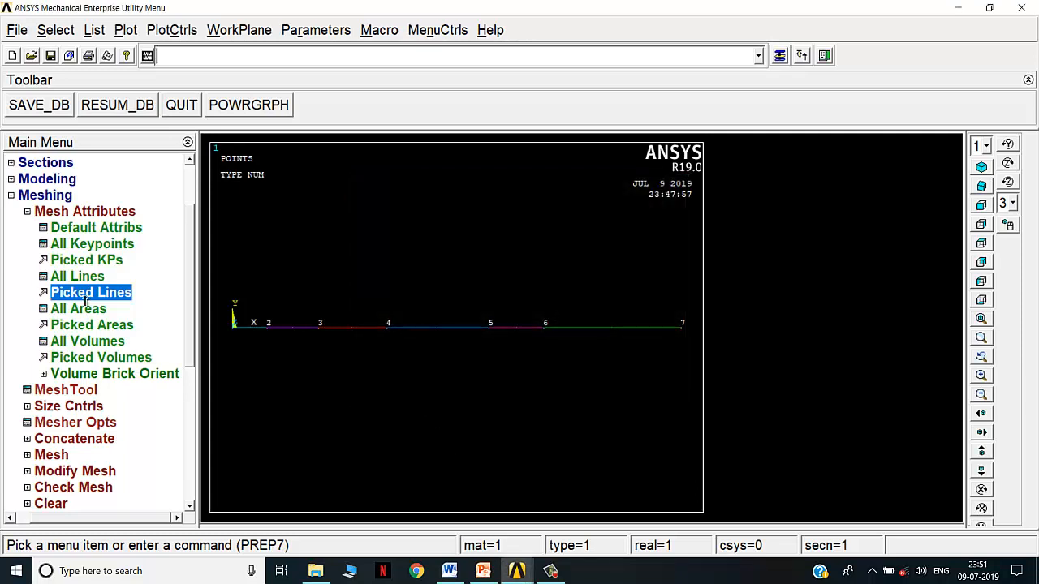
click(491, 323)
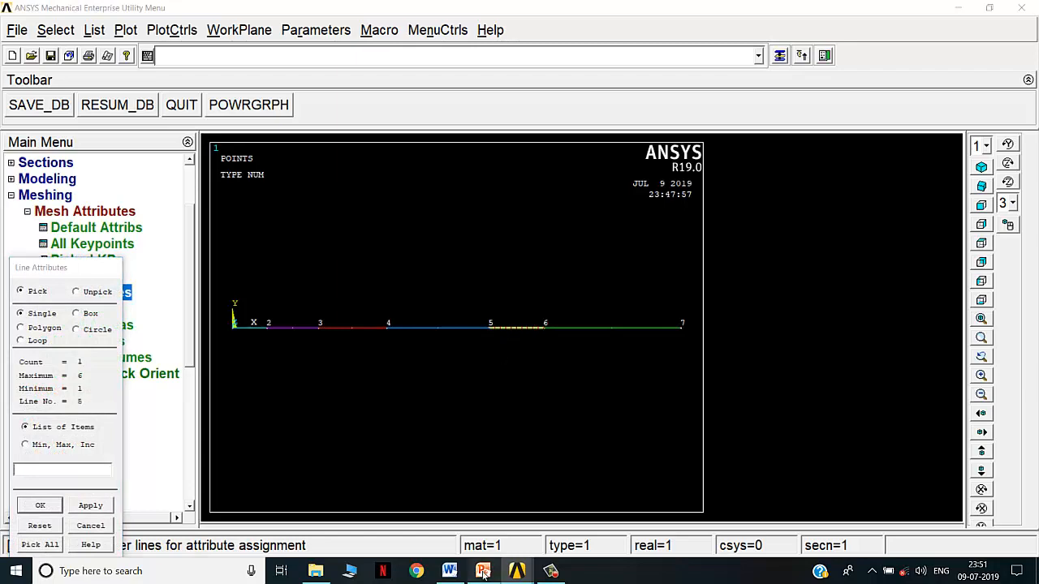
key(alt+Tab)
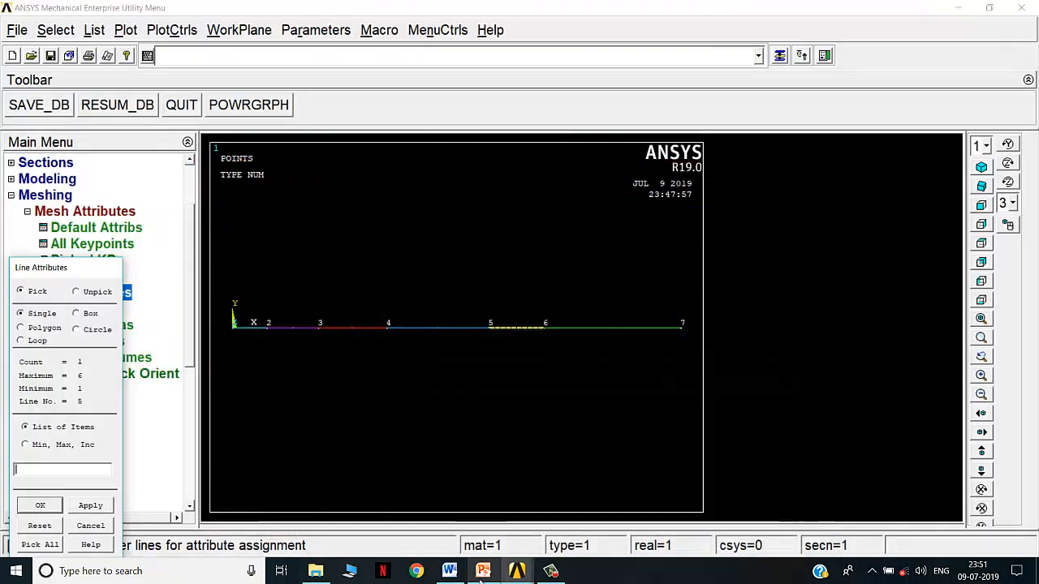
click(517, 571)
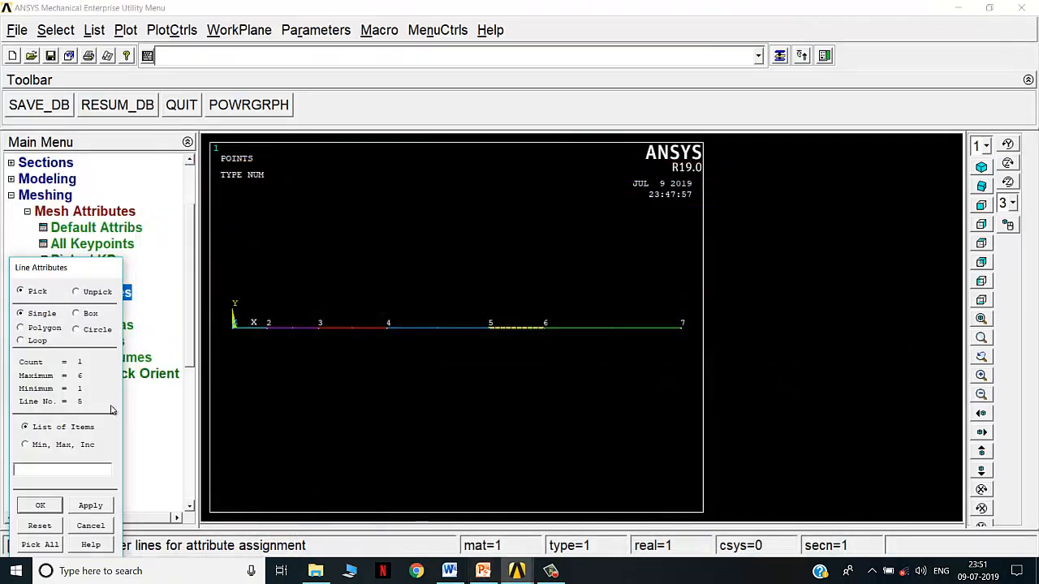
click(39, 504)
click(627, 223)
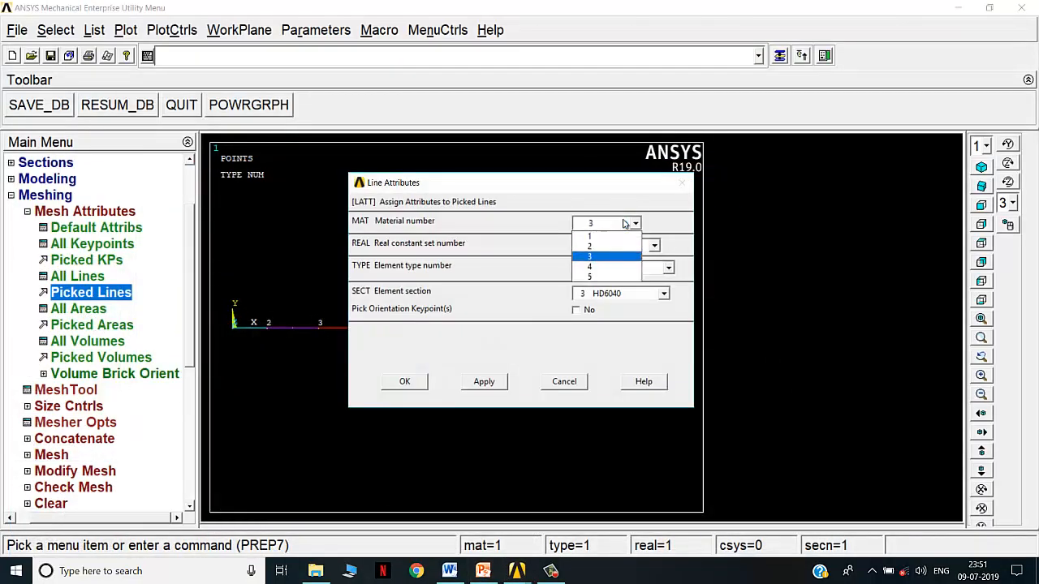
click(604, 267)
click(613, 294)
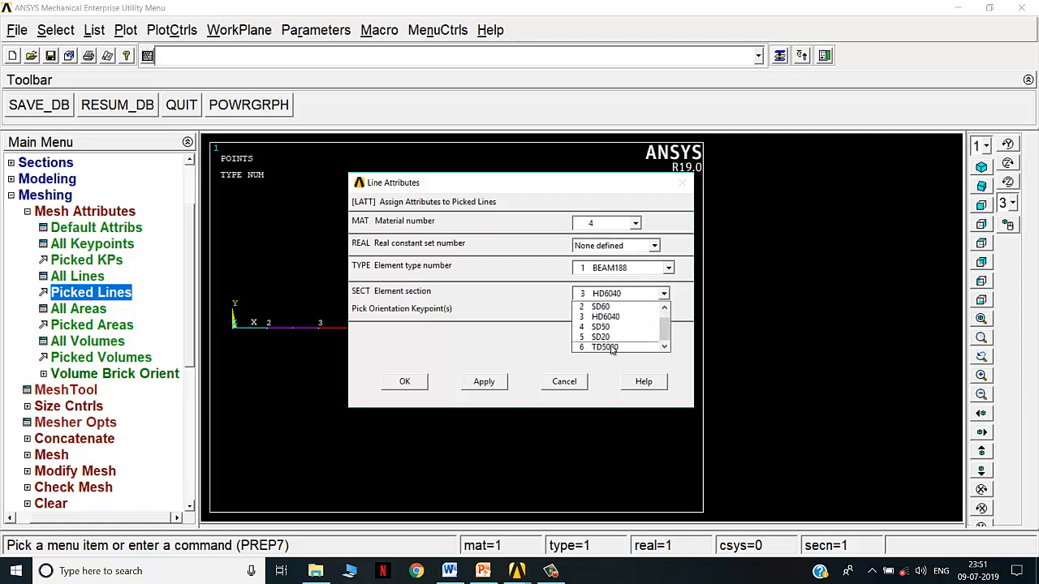
click(612, 327)
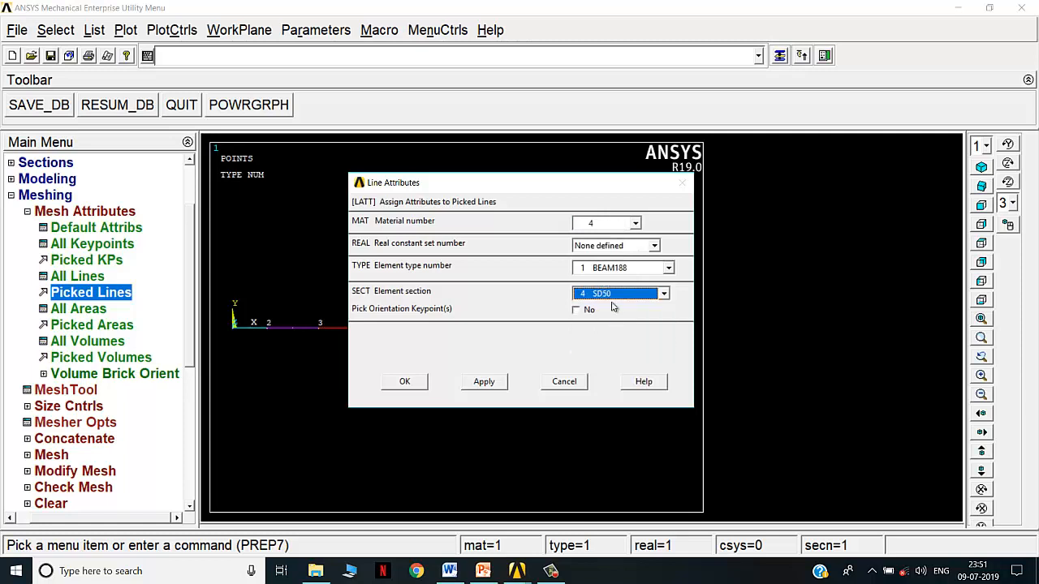
click(410, 385)
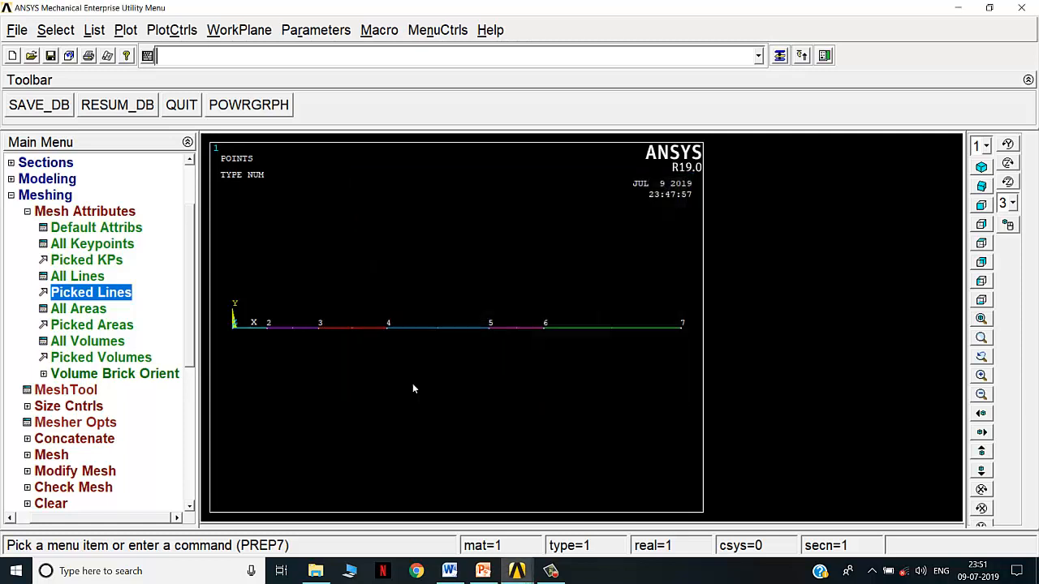
- Assign material 5 and tapered section TD5020 to the line between keypoints 6 and 7, checking the segment on the PowerPoint slide
click(110, 294)
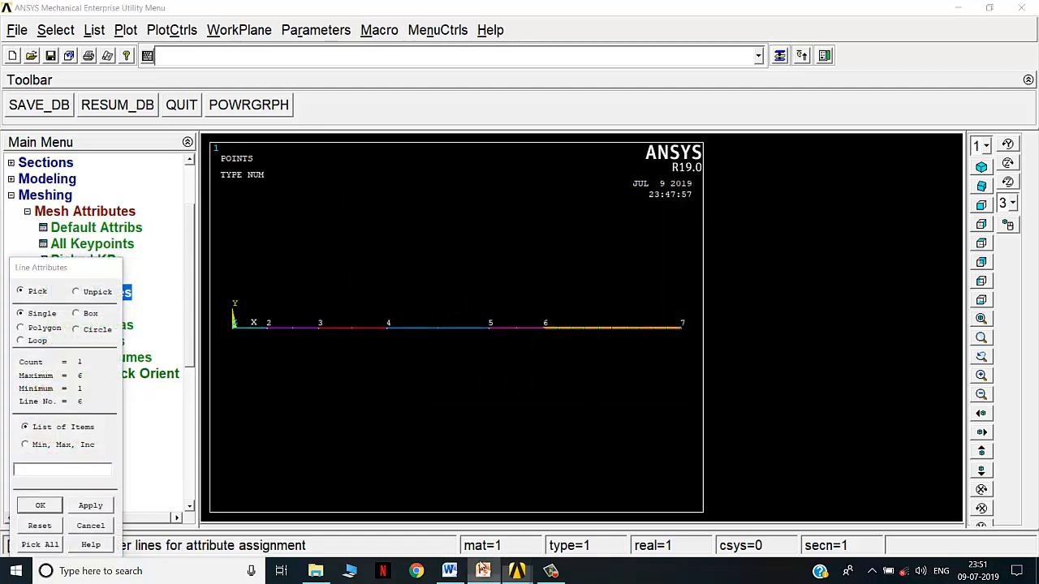
click(483, 570)
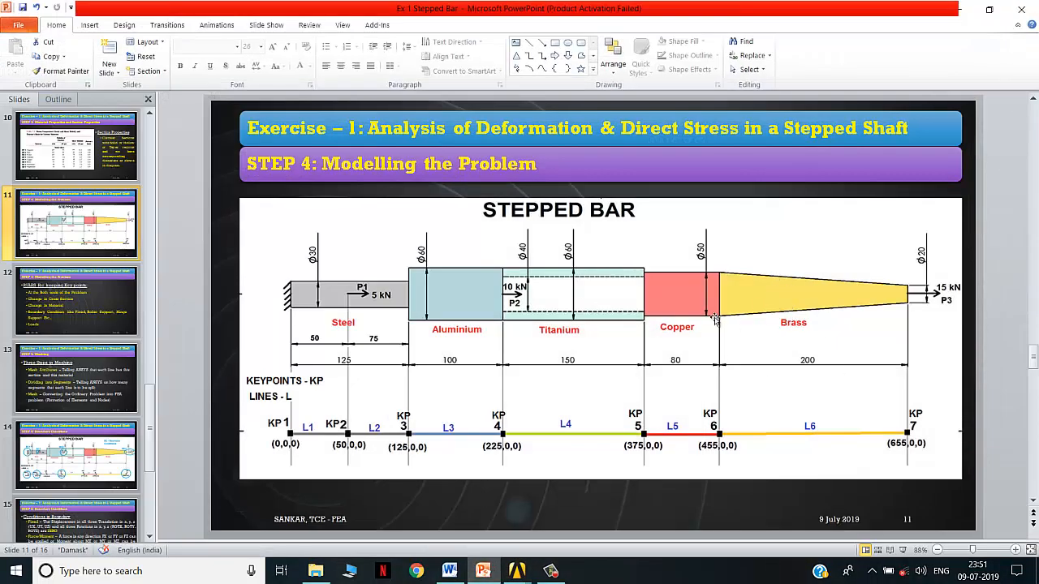
click(483, 570)
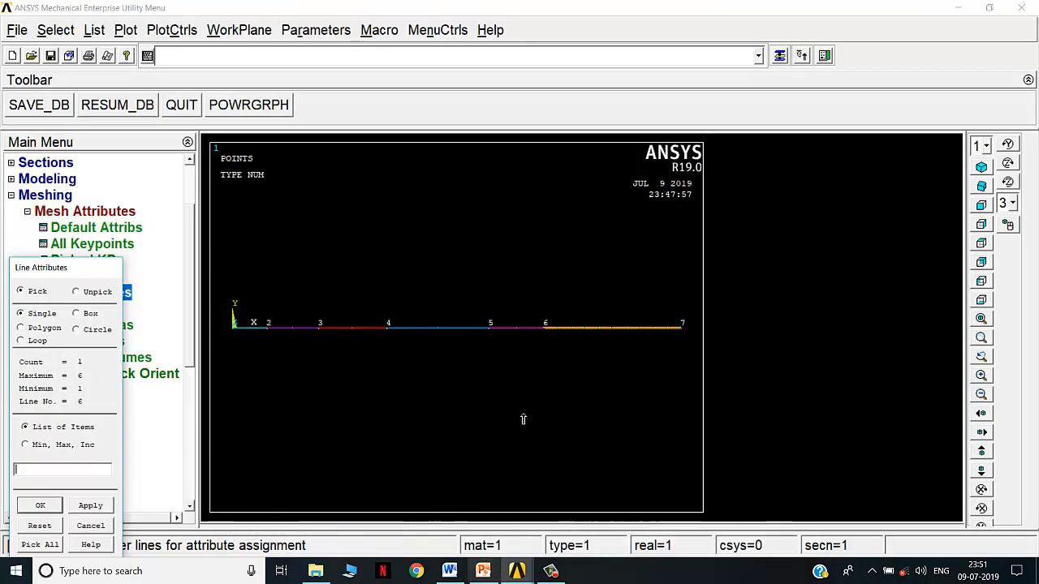
click(42, 505)
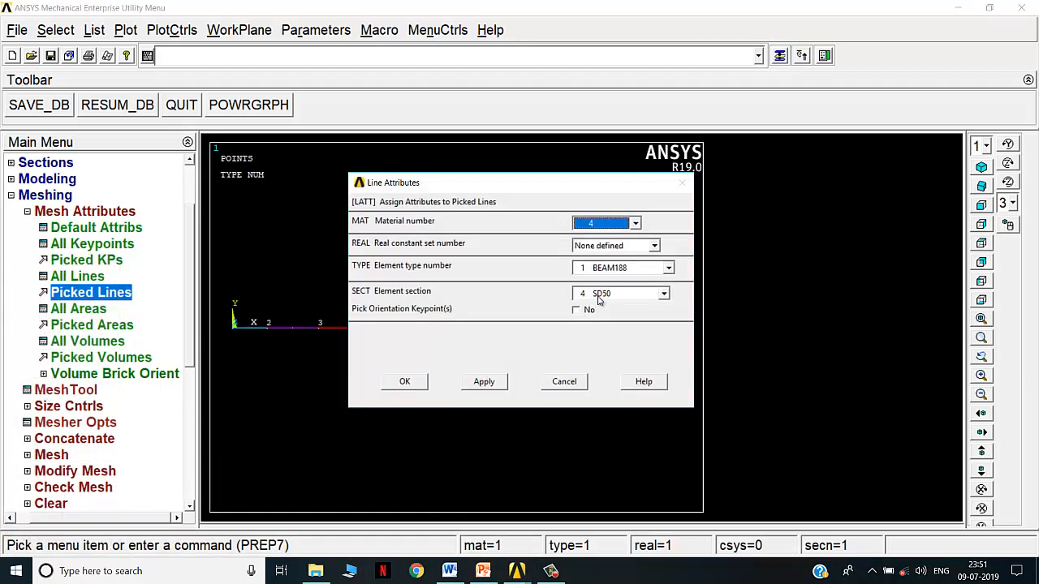
click(613, 228)
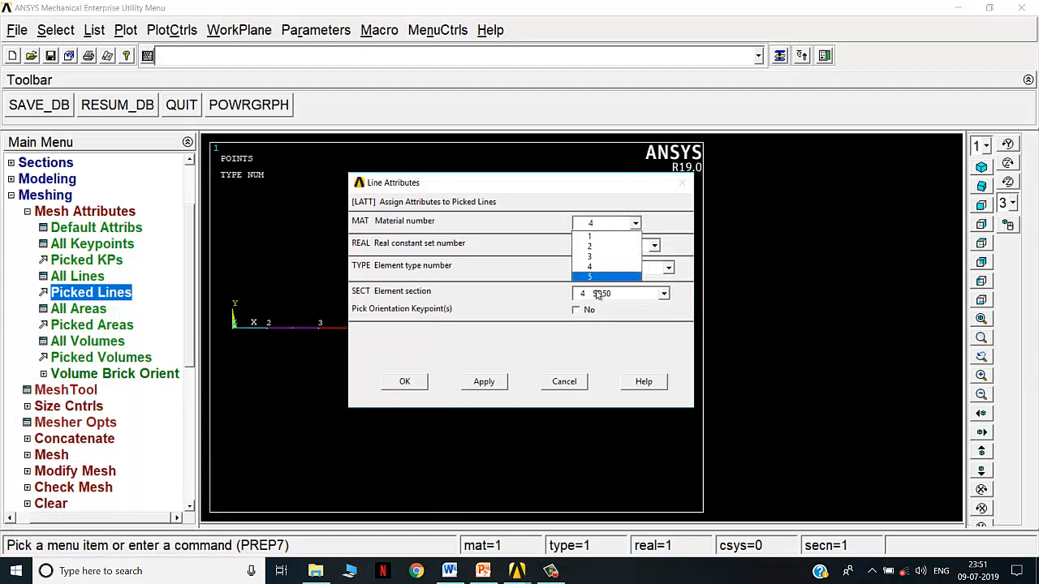
click(595, 276)
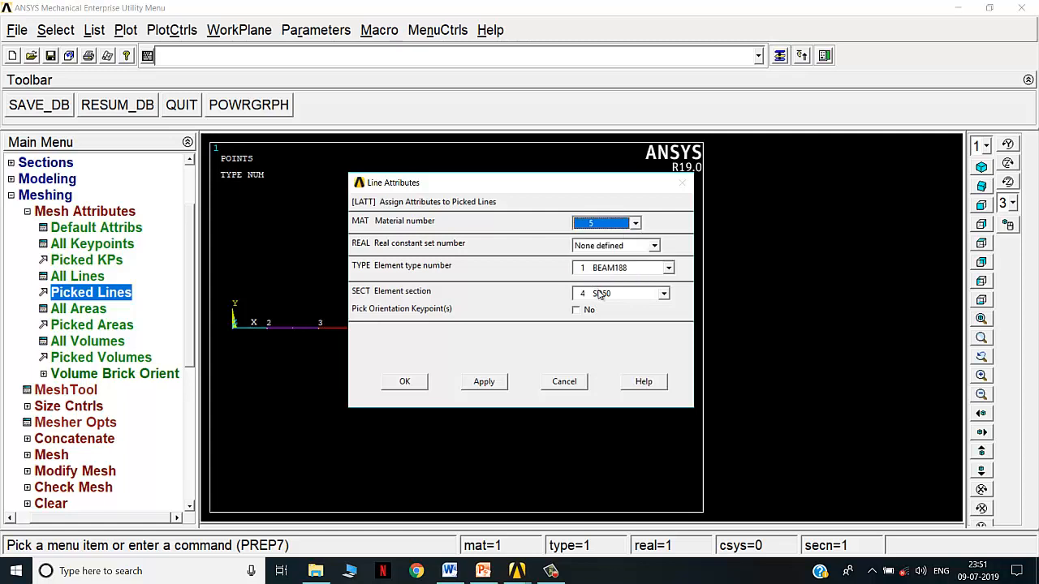
click(596, 292)
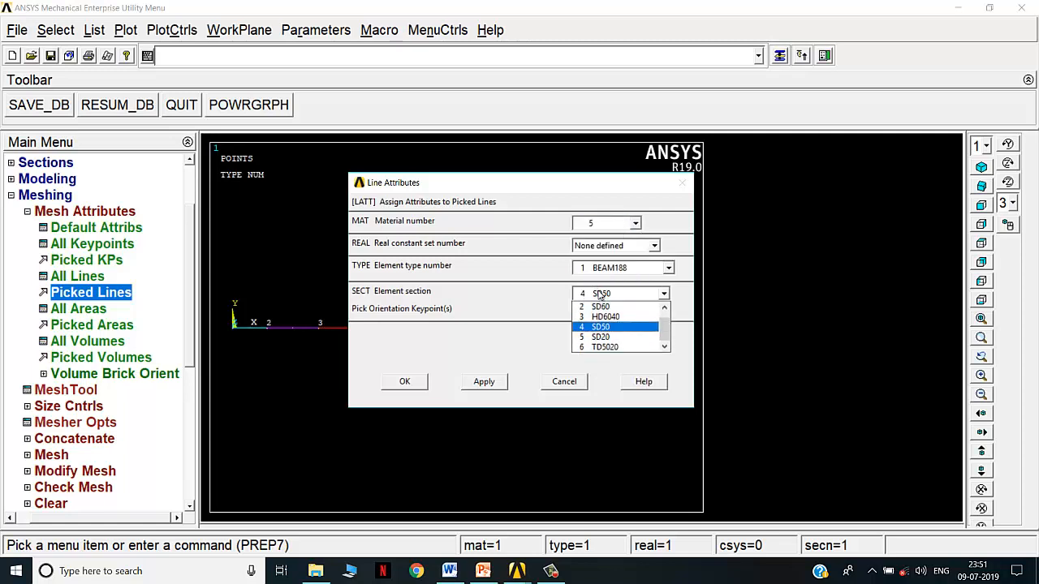
click(624, 347)
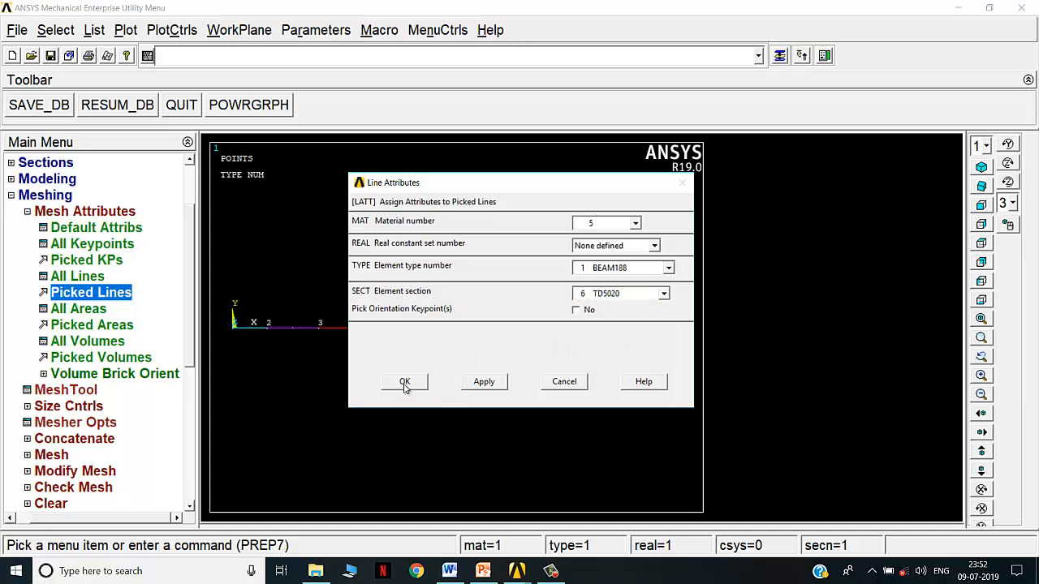
click(405, 383)
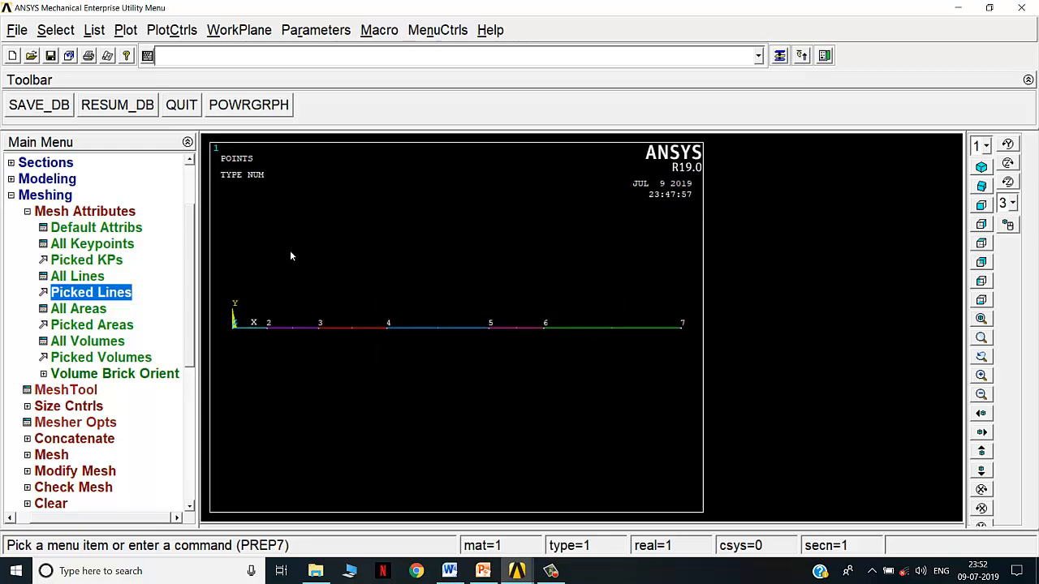
- Check the three meshing stages on the PowerPoint slide and return to ANSYS, closing the mesh attributes
click(483, 570)
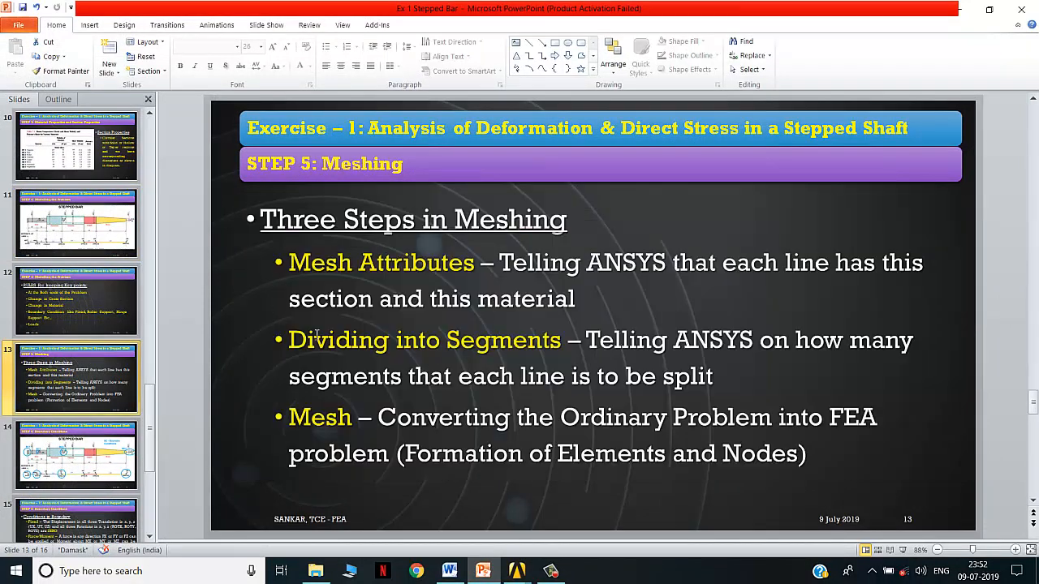
click(492, 577)
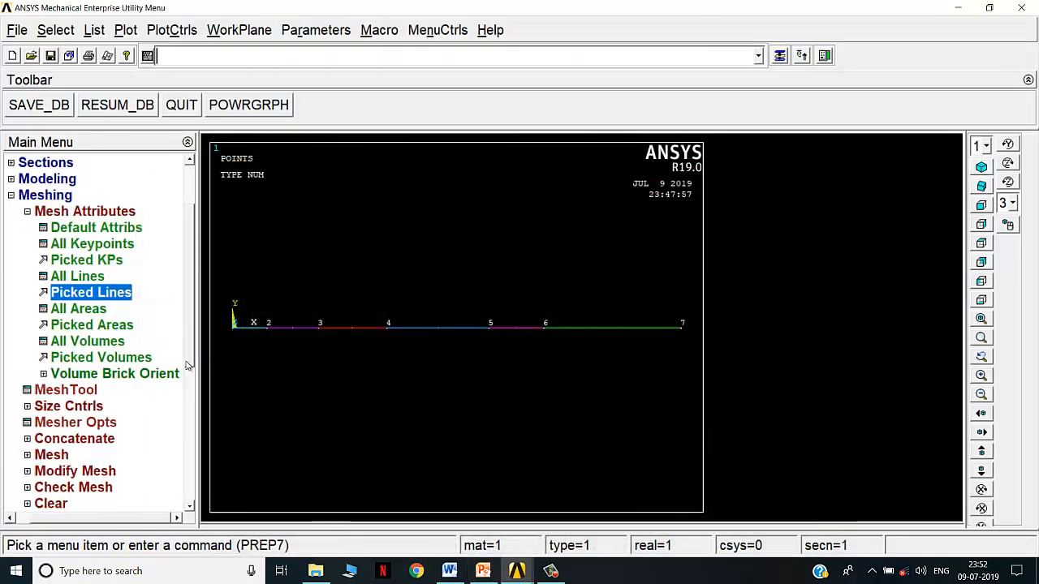
click(73, 211)
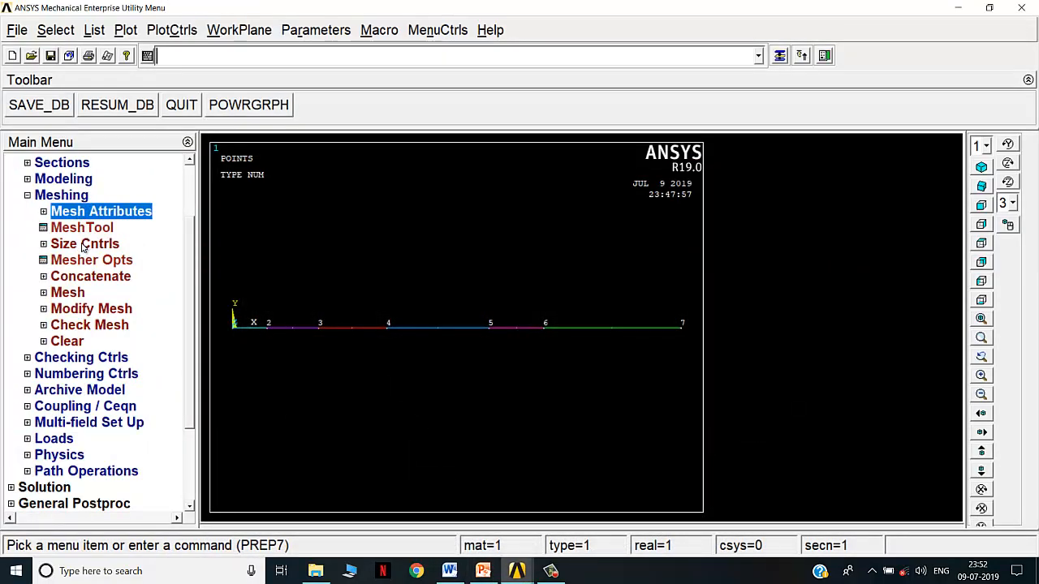
- Set manual element sizing on all six picked lines to 50 element divisions each
click(82, 245)
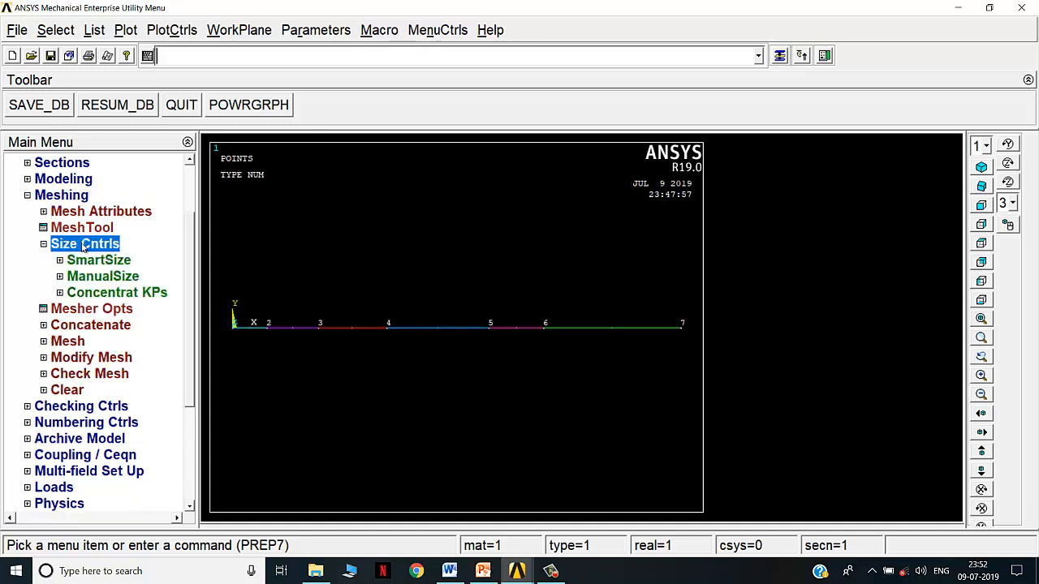
click(102, 276)
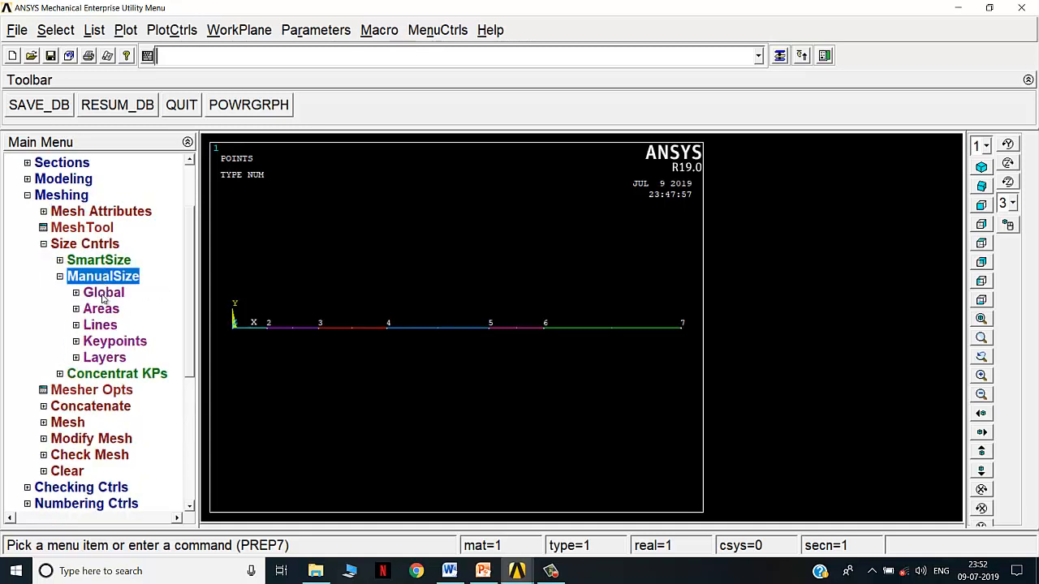
click(103, 326)
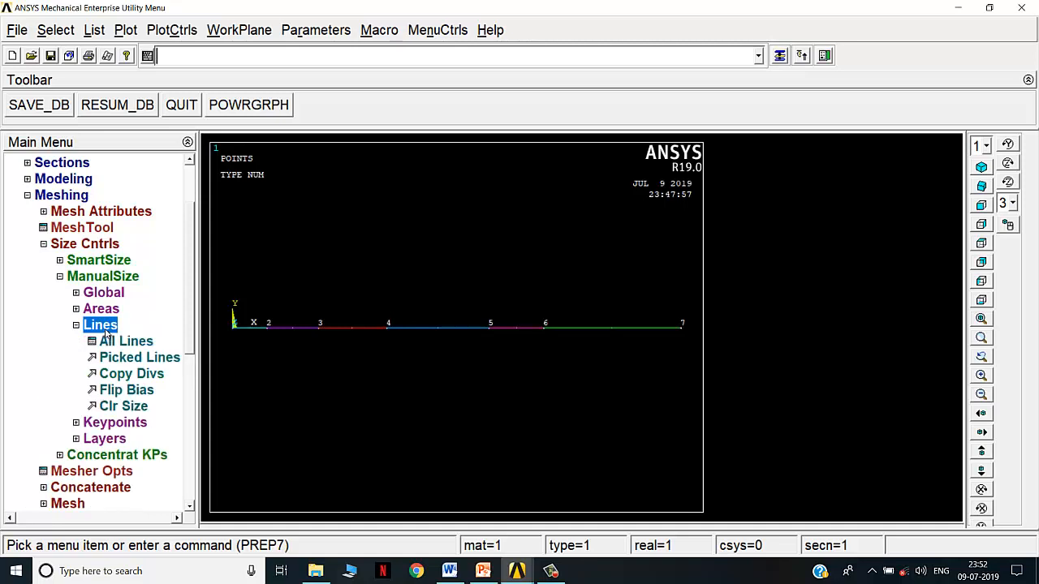
click(137, 357)
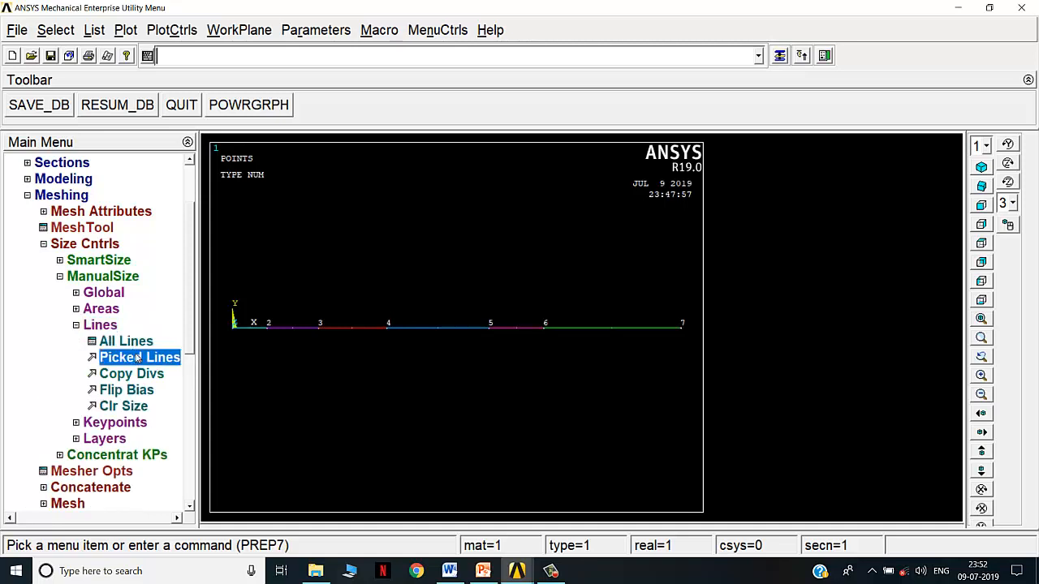
click(256, 351)
click(296, 348)
click(366, 346)
click(424, 344)
click(534, 339)
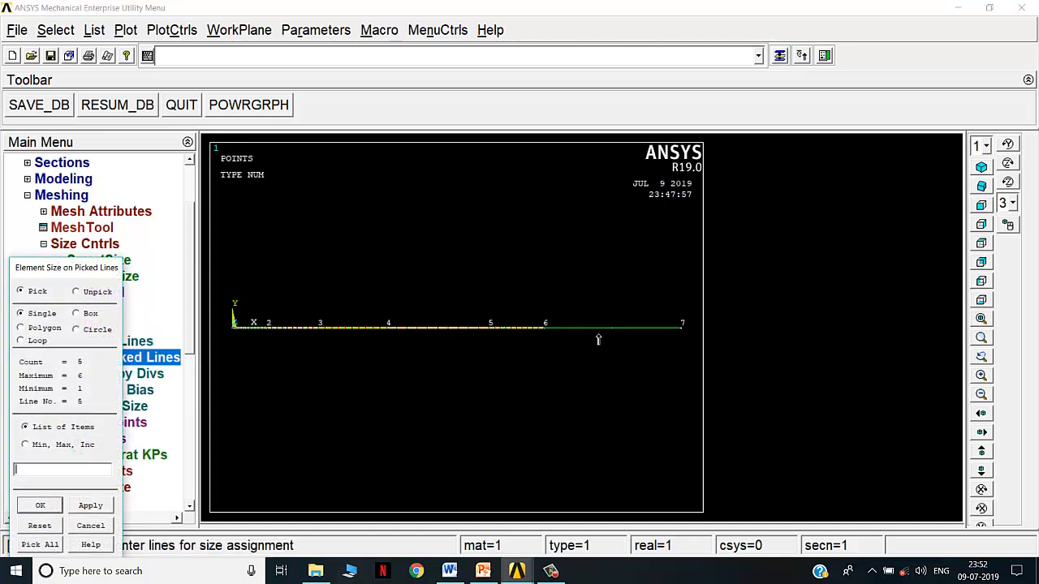
click(598, 340)
click(40, 506)
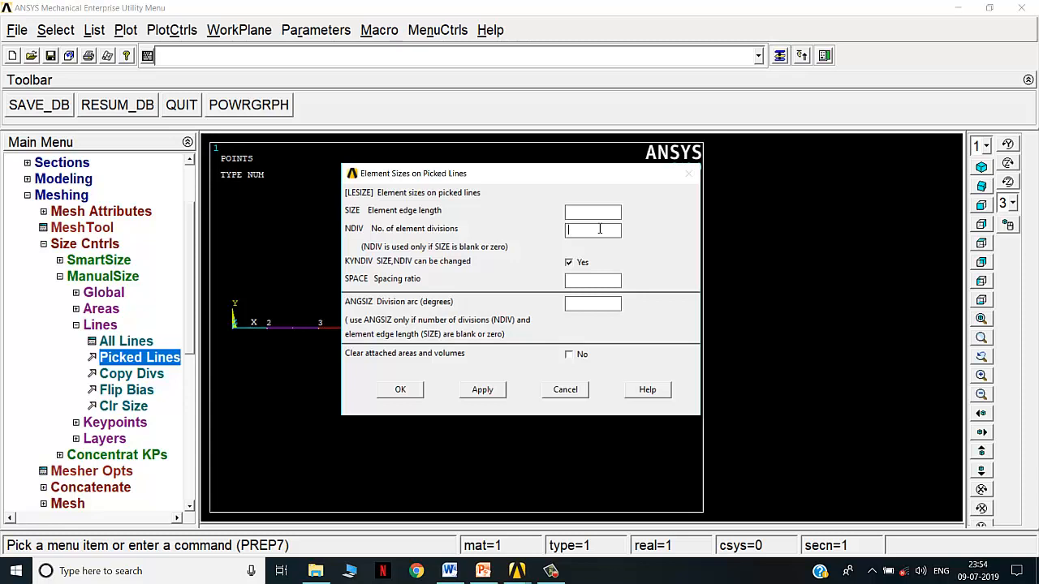
text(50)
click(403, 390)
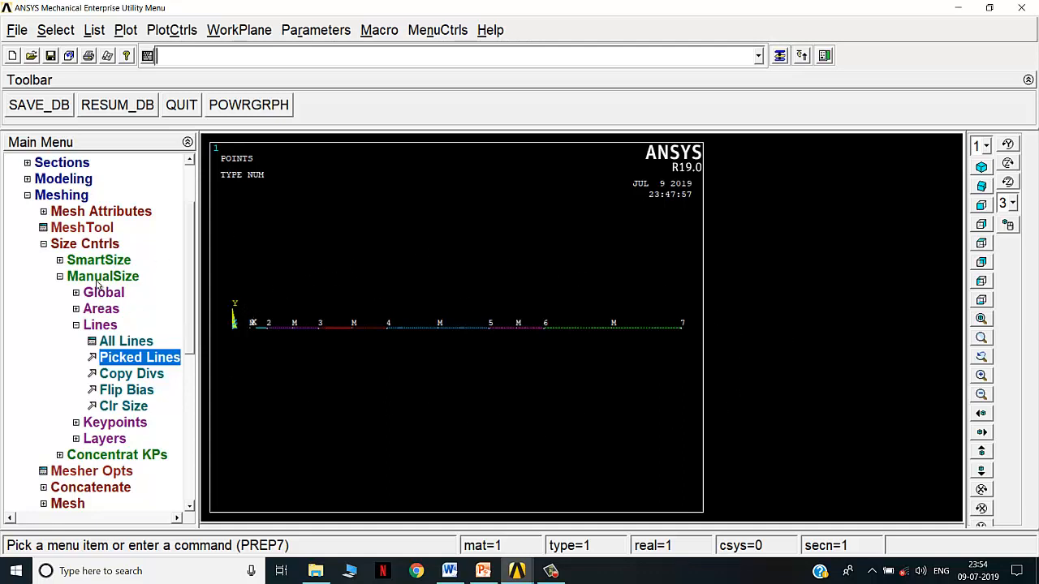
- Mesh all six lines of the stepped bar between keypoints 1 and 7
click(97, 277)
click(96, 245)
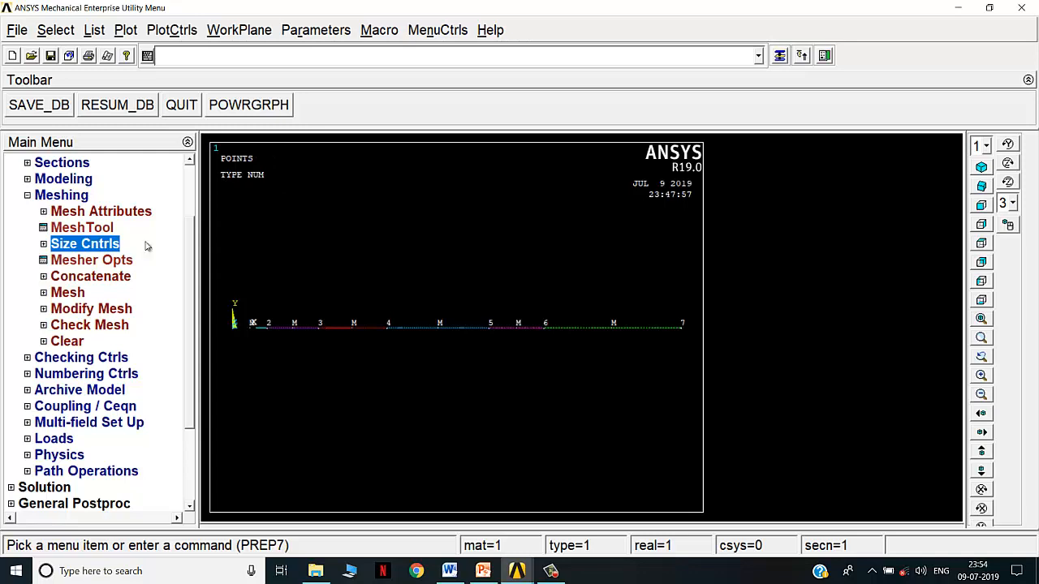
click(70, 299)
click(71, 297)
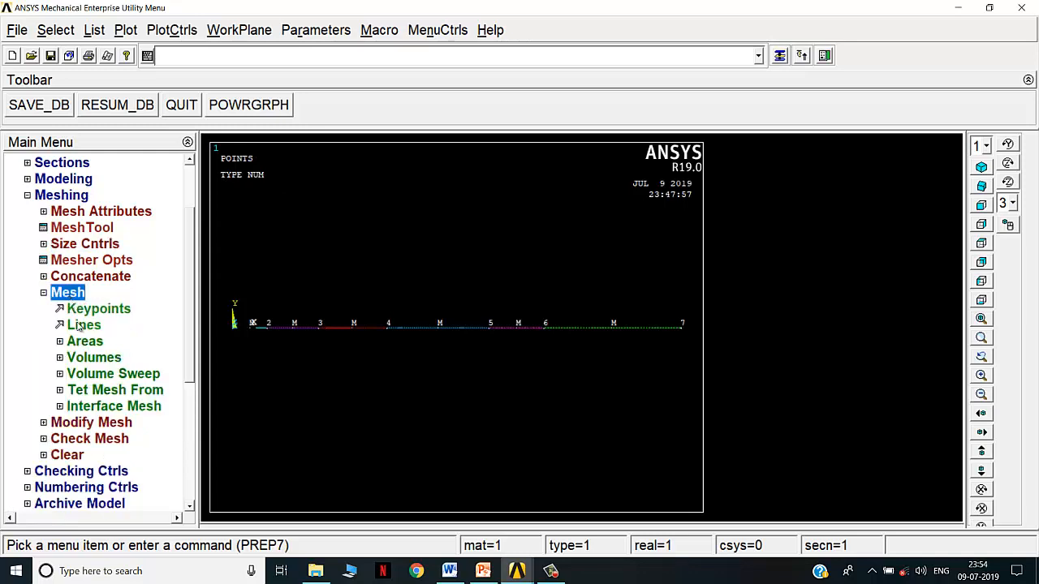
click(81, 326)
click(259, 335)
click(288, 335)
click(330, 335)
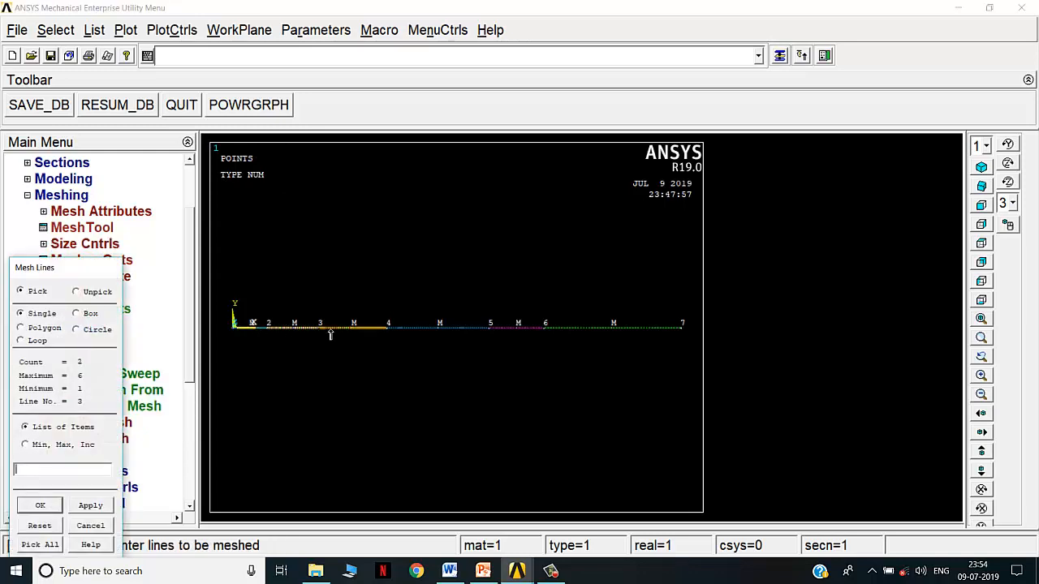
click(440, 337)
click(537, 332)
click(620, 328)
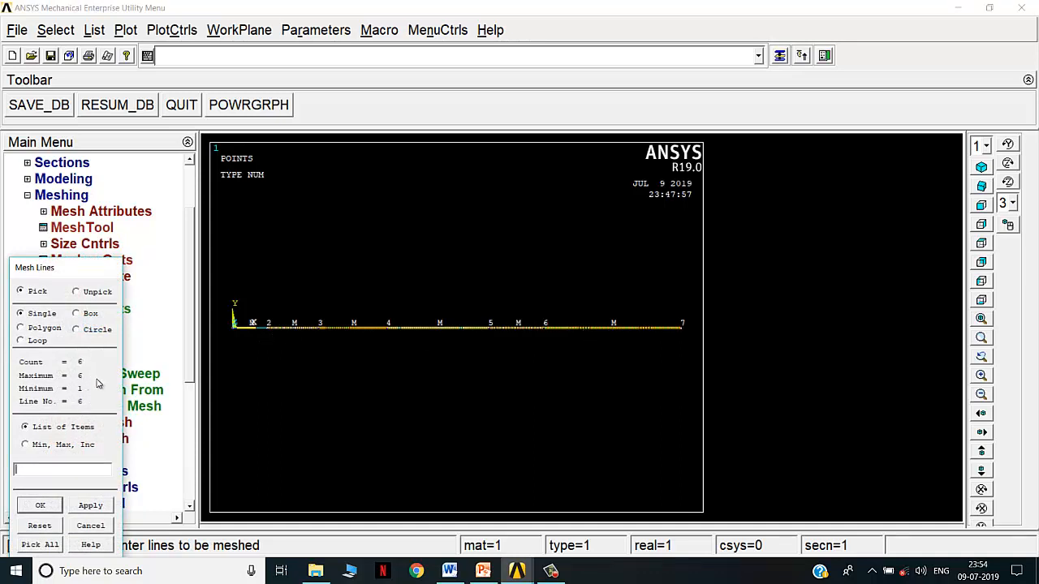
click(39, 505)
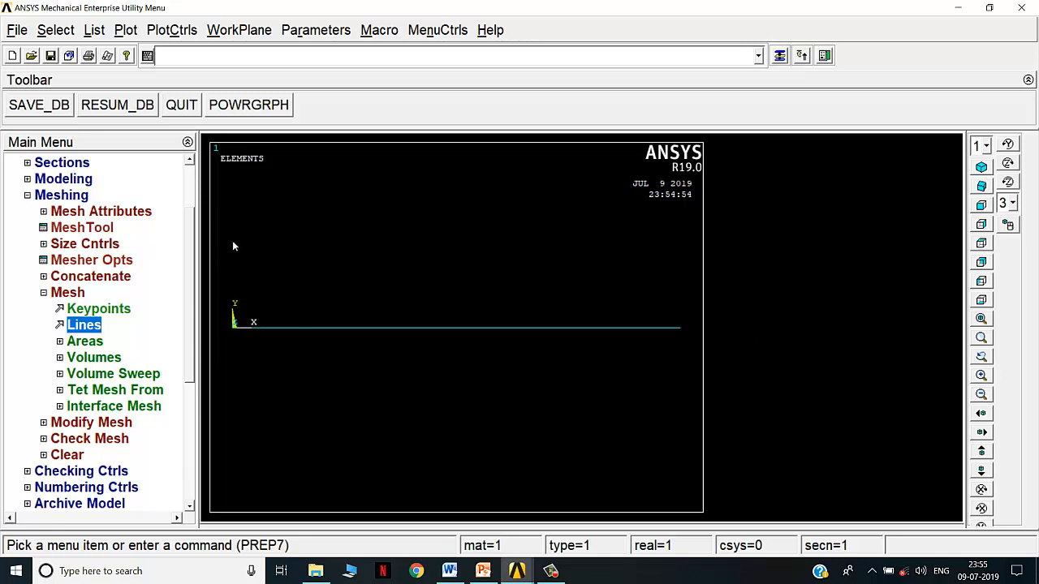
- Turn on element numbers in the plot numbering controls
click(183, 33)
click(203, 99)
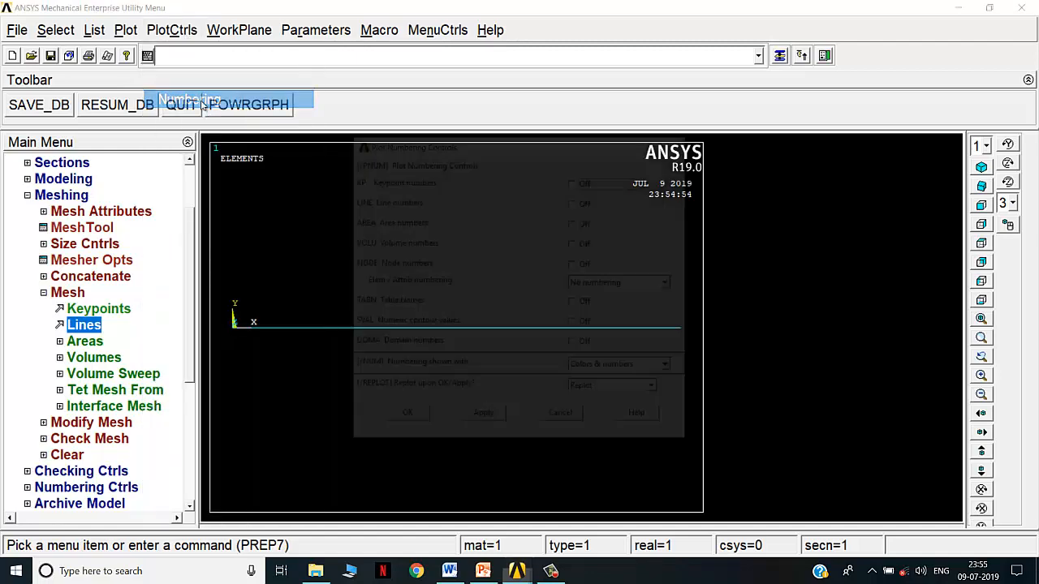
click(612, 292)
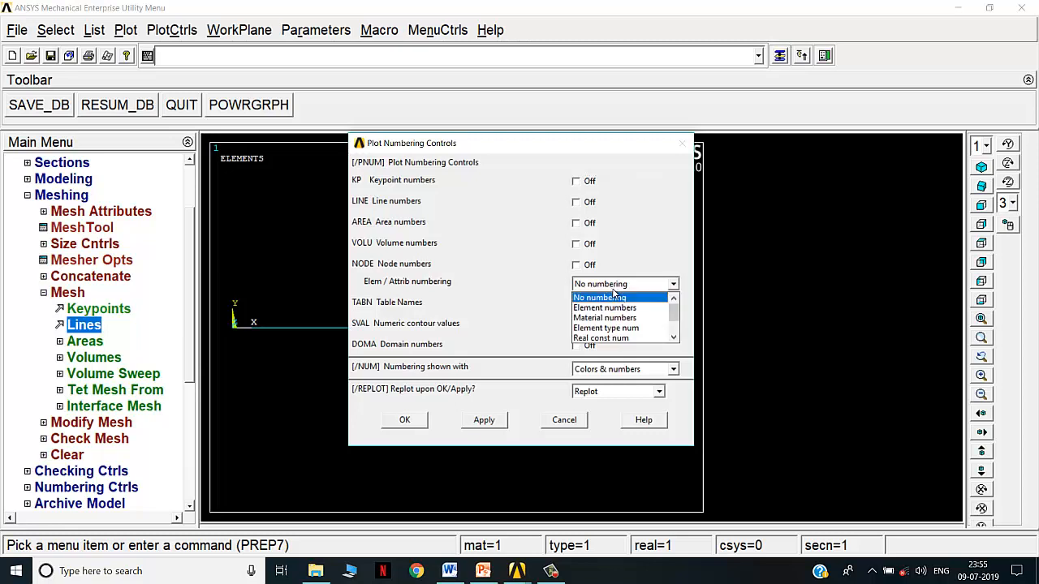
click(617, 309)
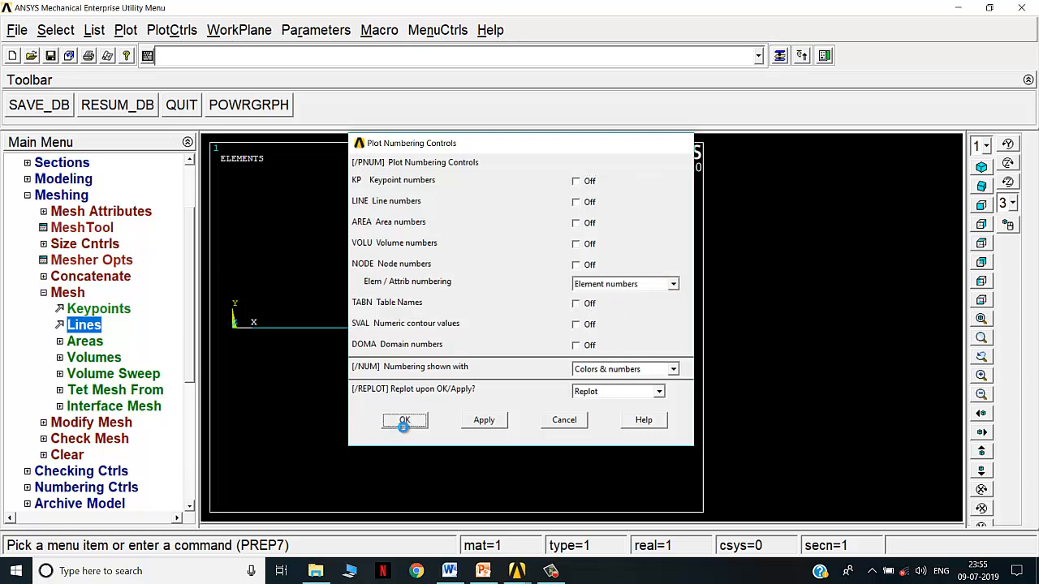
click(404, 420)
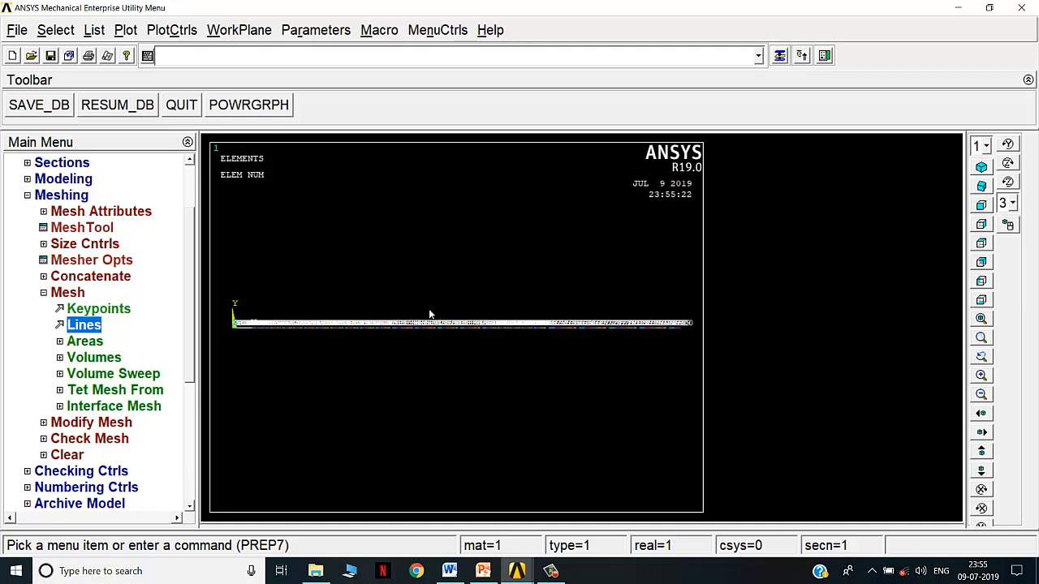
- Examine the numbered elements along the middle of the bar and at its tapered end
scroll(499, 326, up, 1)
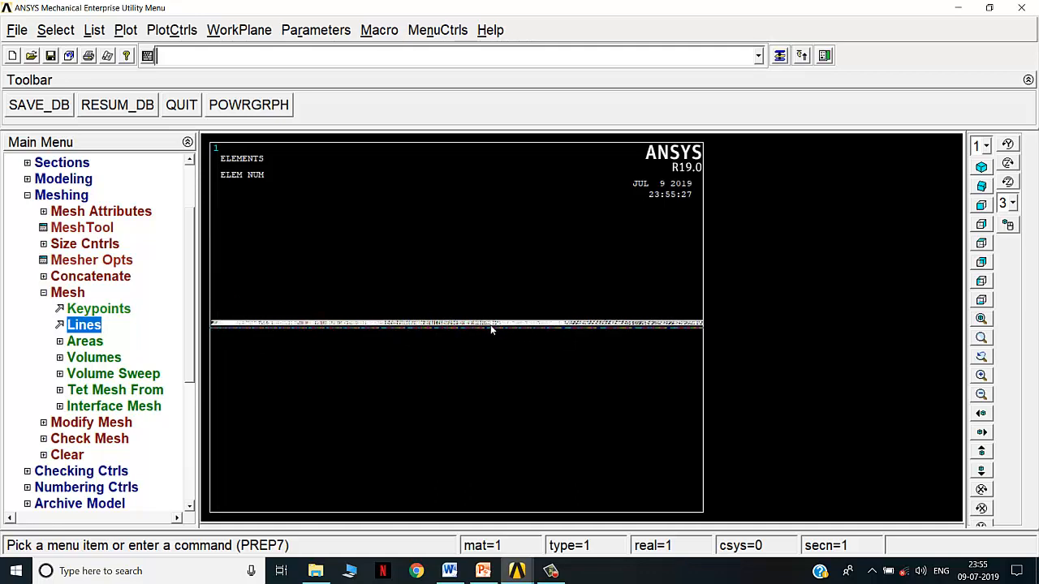
scroll(491, 324, up, 1)
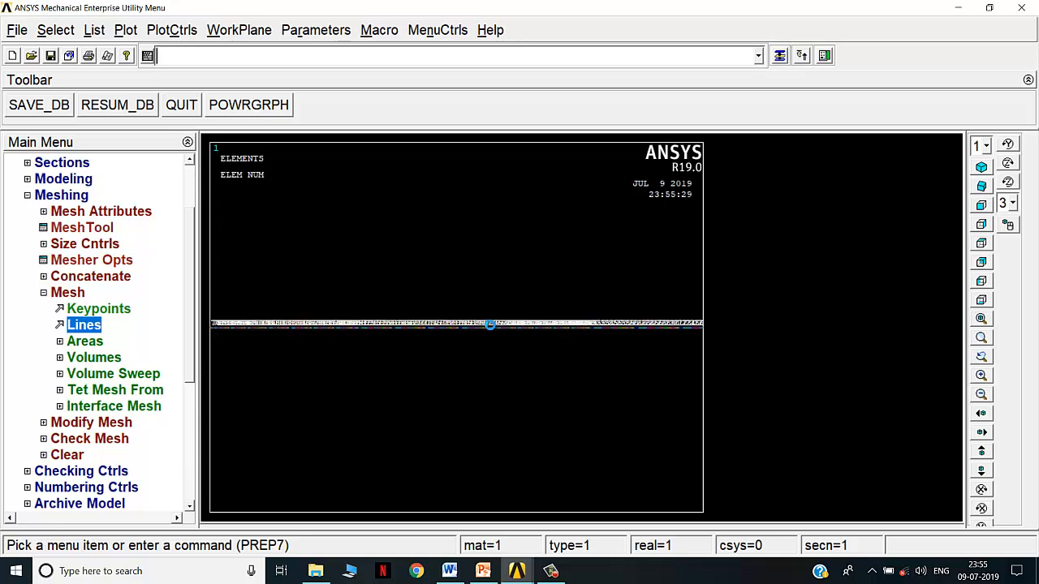
scroll(490, 324, up, 2)
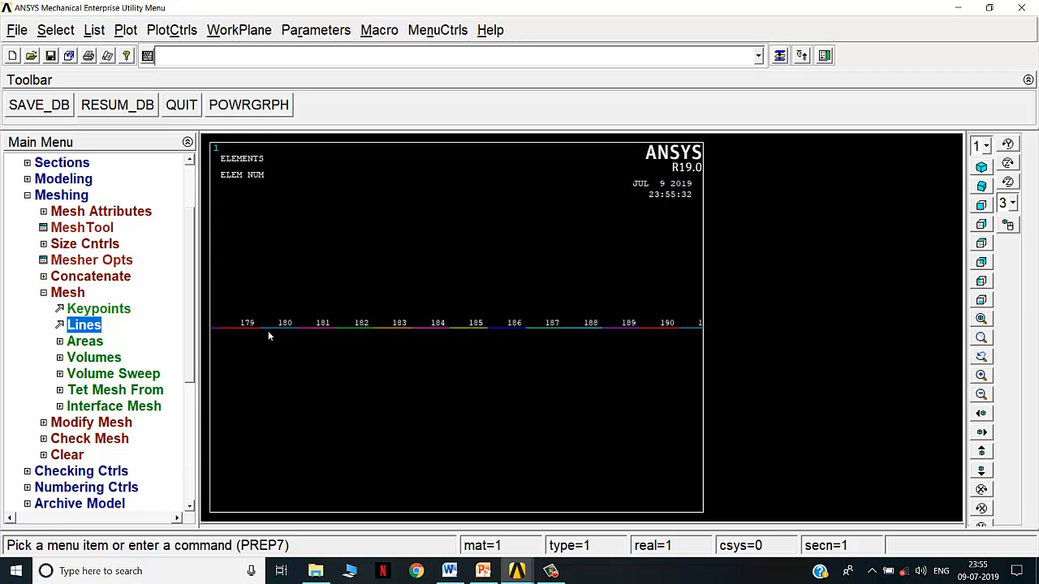
scroll(404, 337, up, 1)
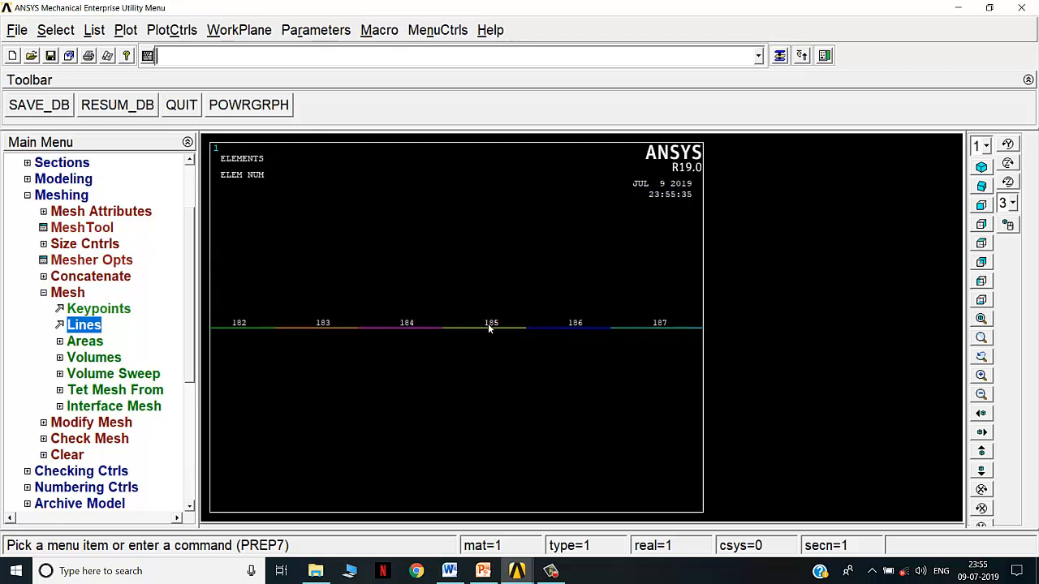
scroll(573, 326, down, 4)
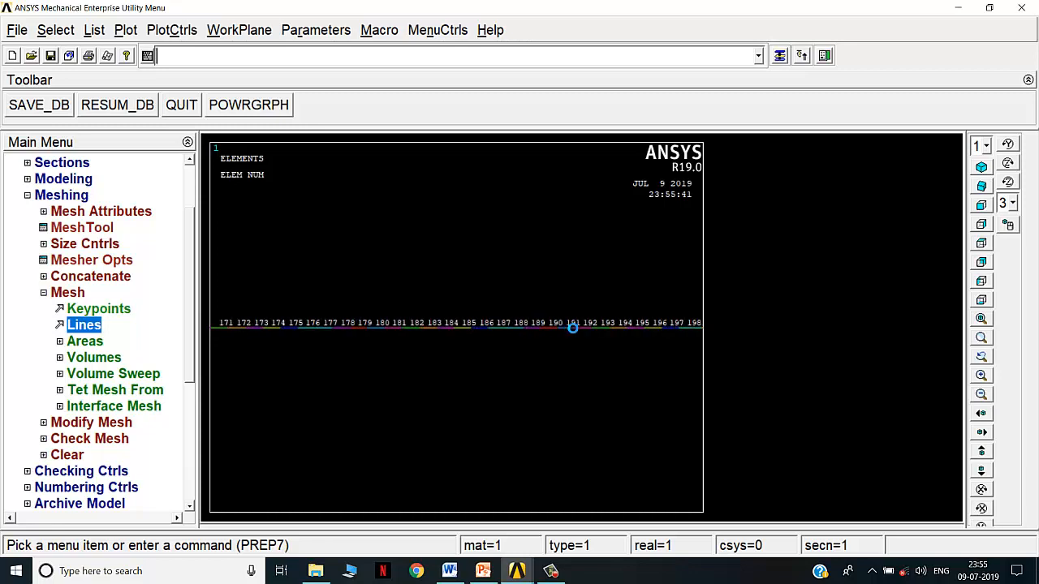
scroll(573, 328, down, 3)
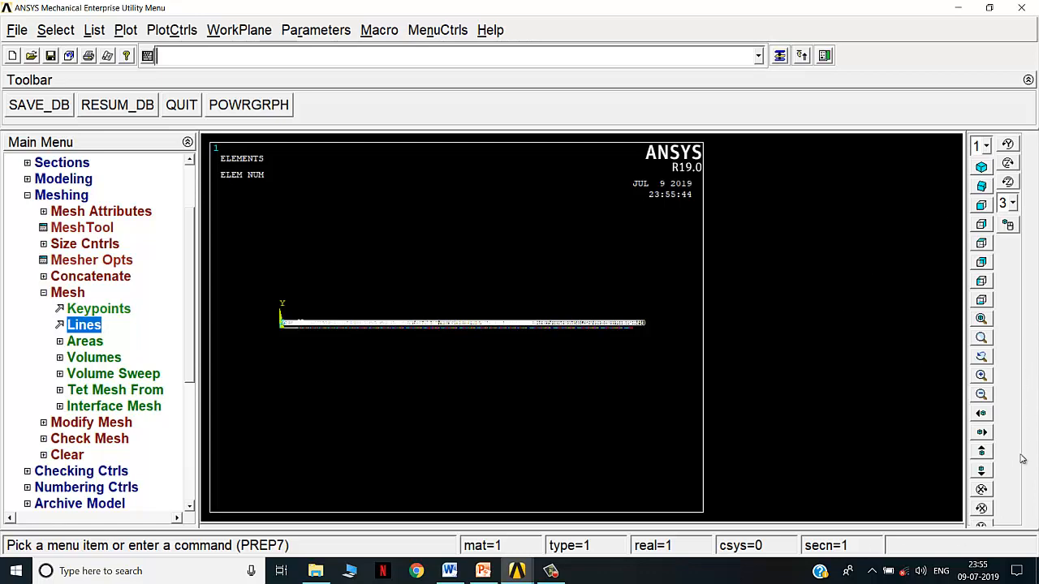
click(983, 204)
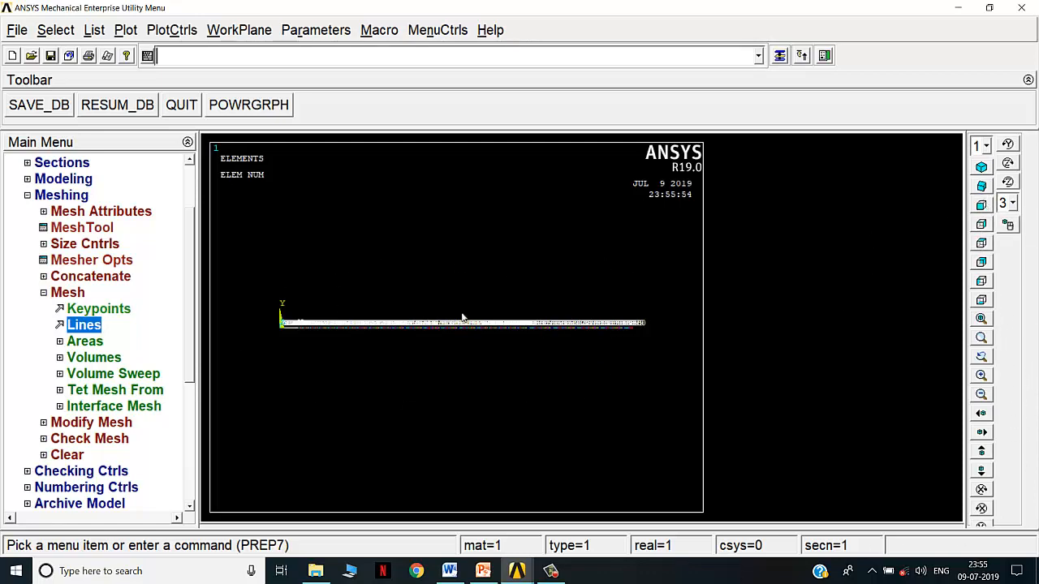
click(981, 339)
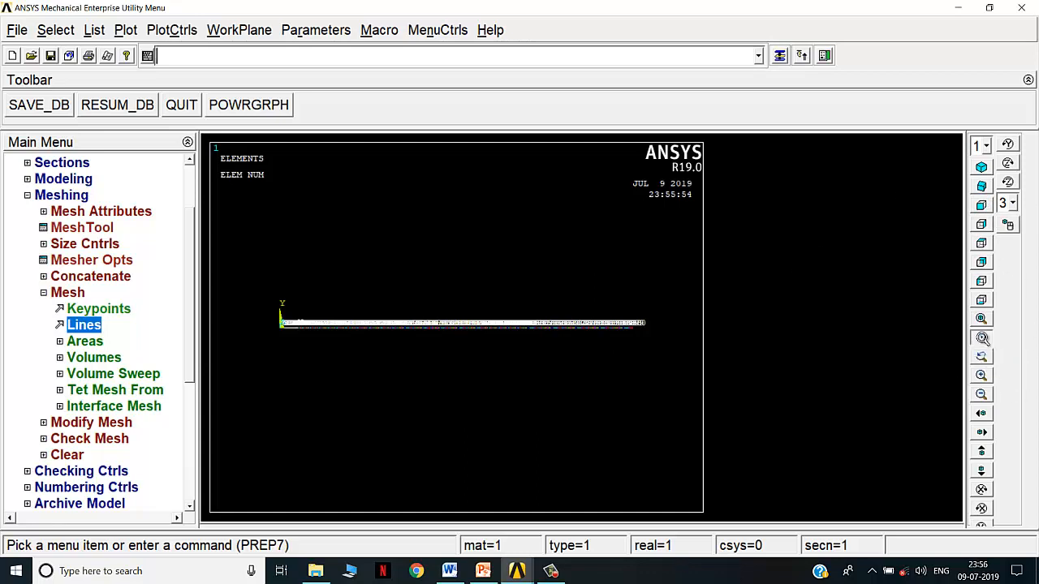
click(621, 329)
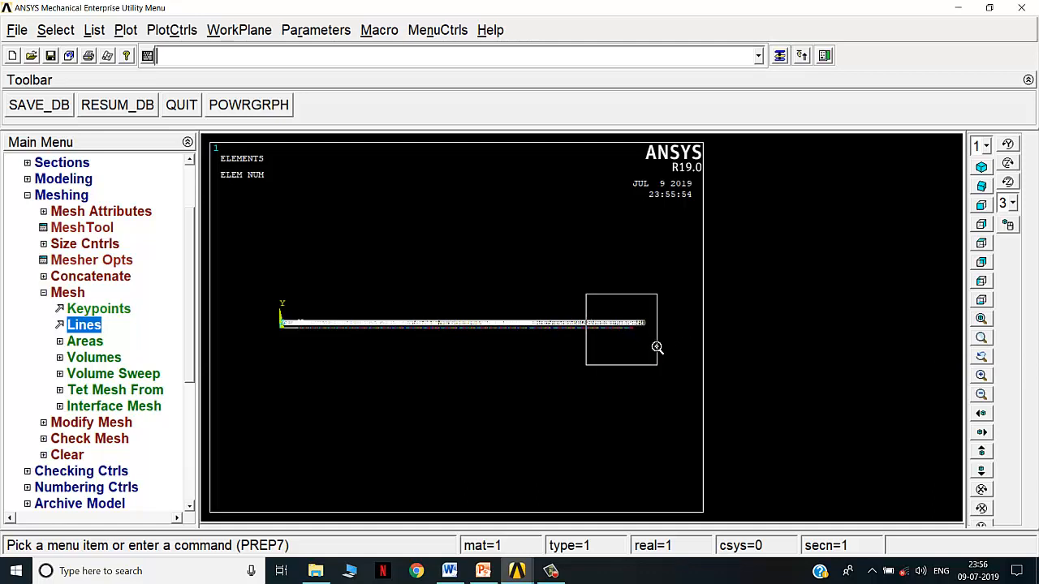
click(657, 351)
scroll(501, 331, up, 10)
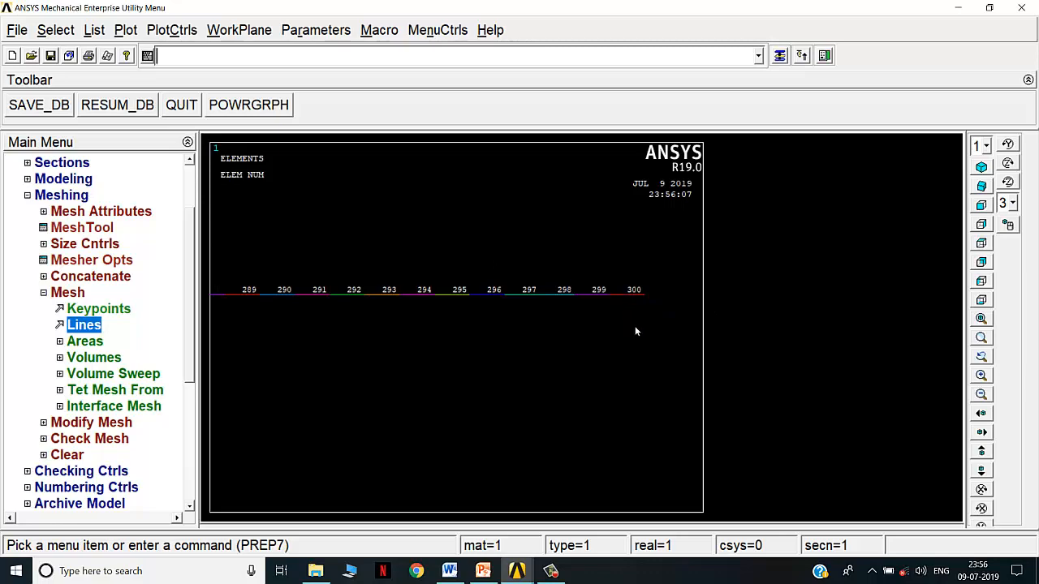
- Fit the whole bar in view and set the element/attribute numbering to No numbering
click(982, 319)
click(193, 31)
click(199, 99)
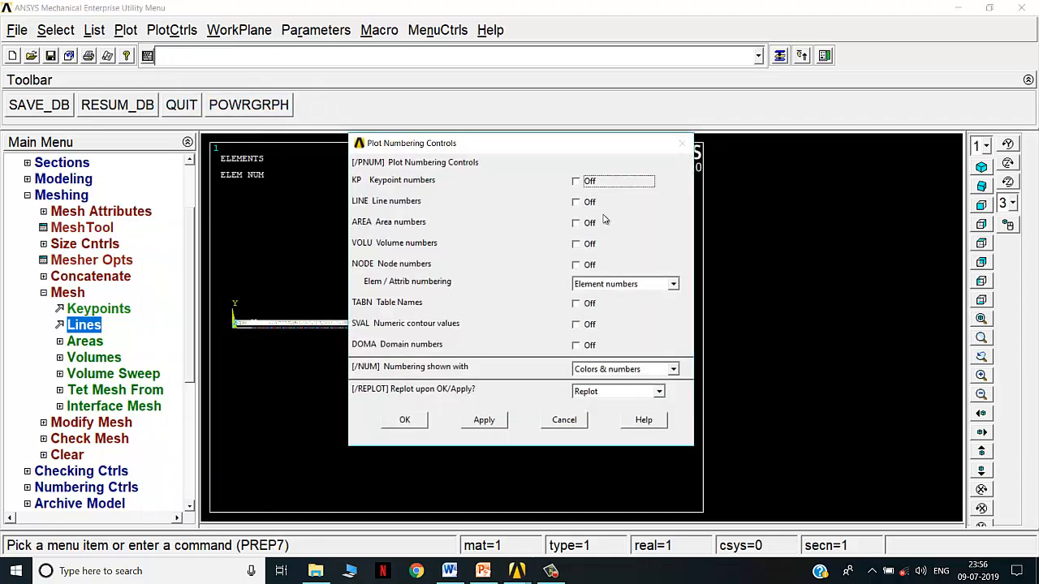
click(610, 285)
scroll(613, 304, up, 1)
click(611, 300)
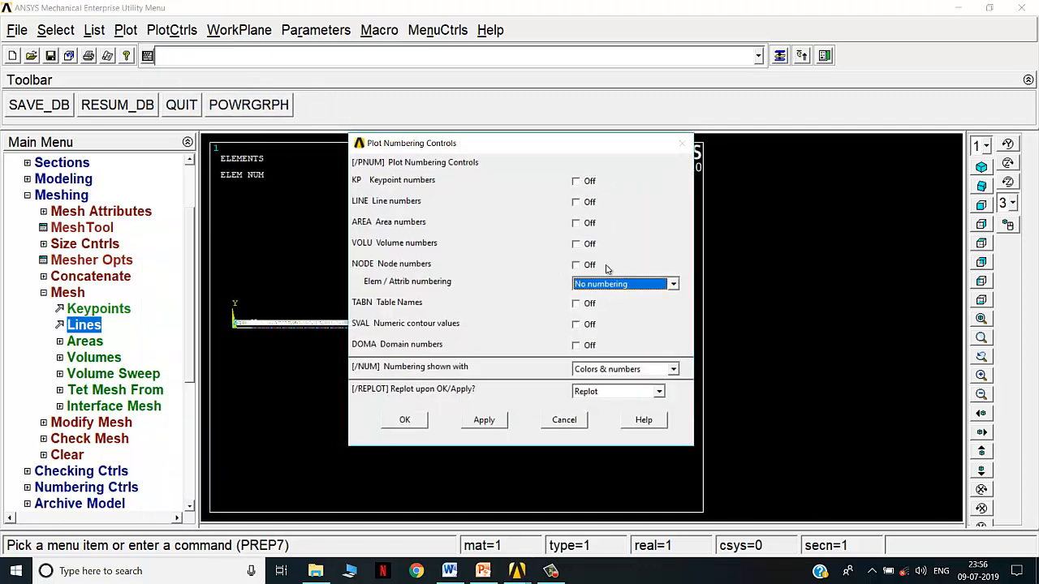
click(409, 423)
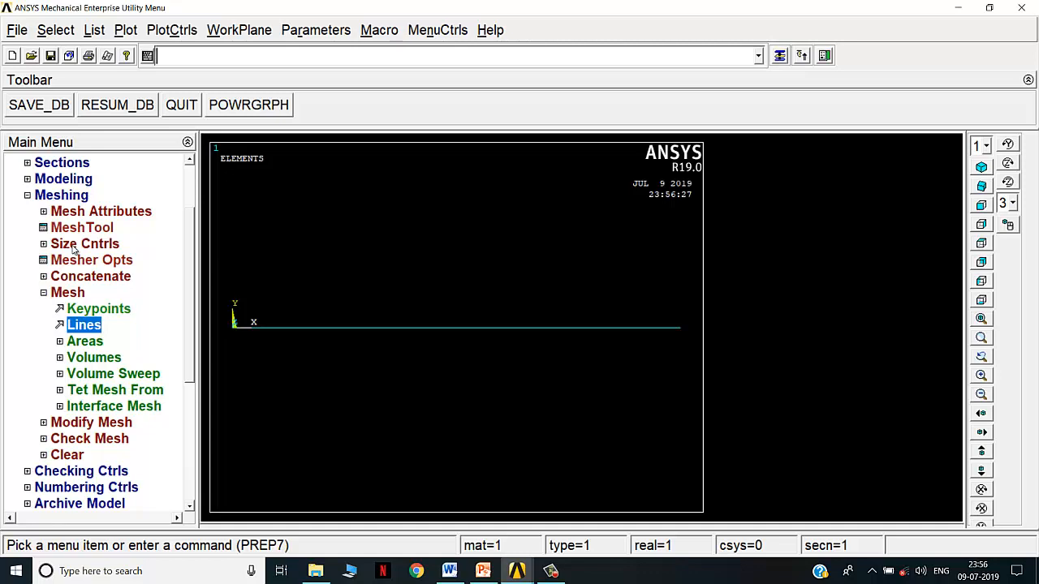
- Close the meshing commands and switch to PowerPoint to view the Step 6 boundary conditions slide of the stepped bar
click(49, 295)
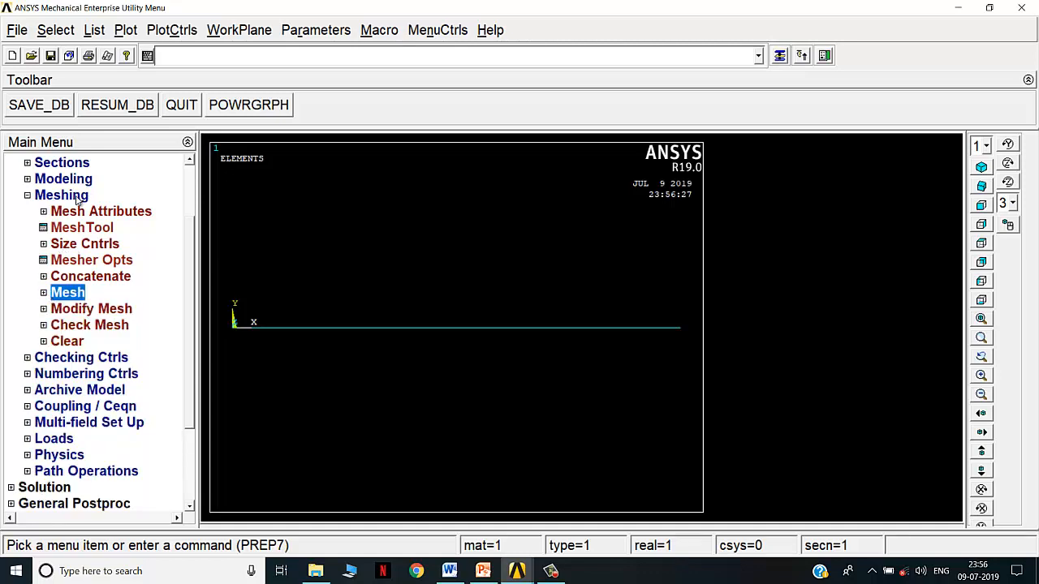
click(78, 197)
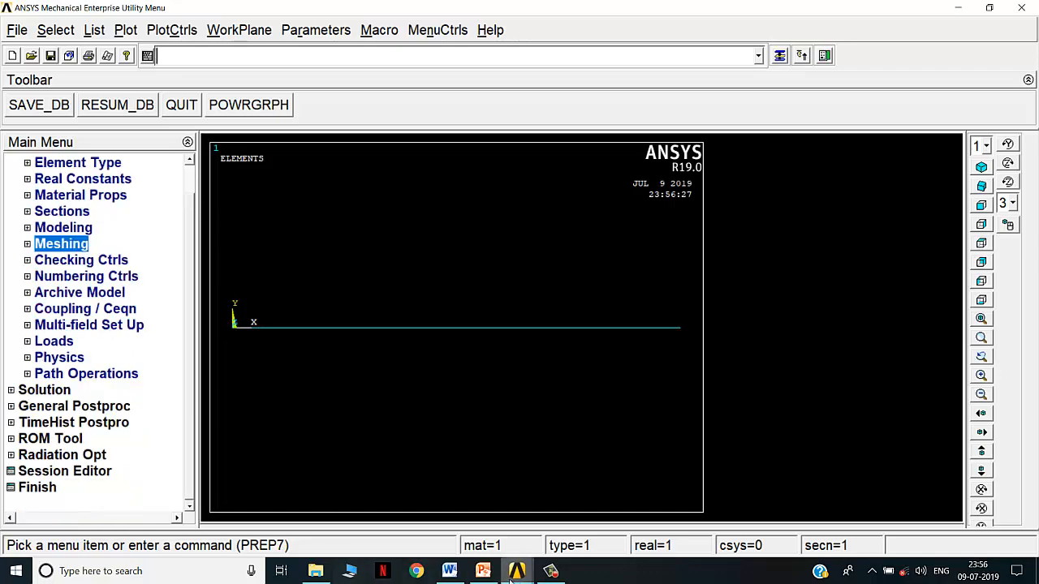
click(483, 571)
click(138, 457)
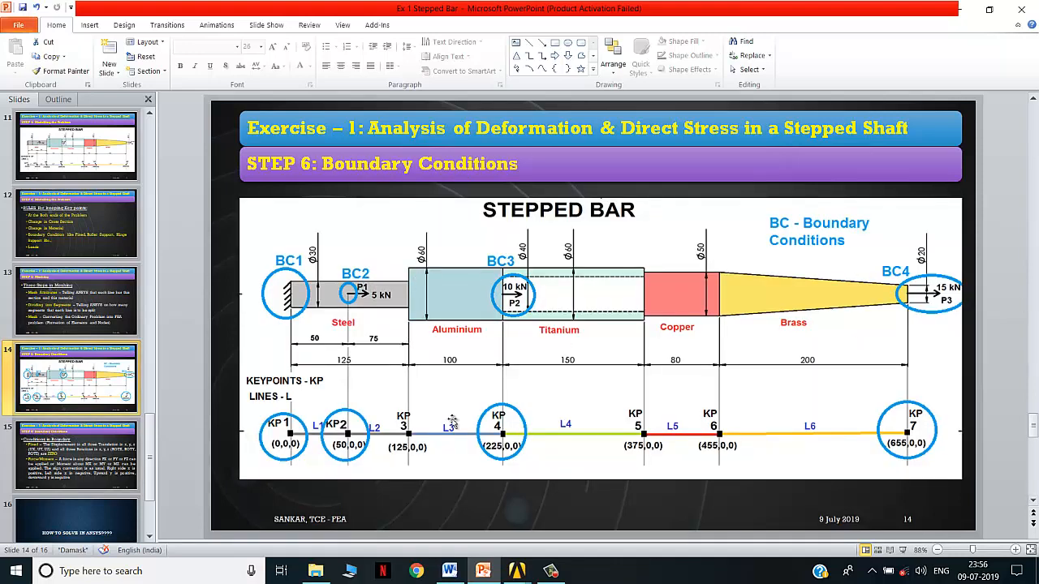
- Switch to ANSYS and open the structural displacement commands for applying loads
click(516, 570)
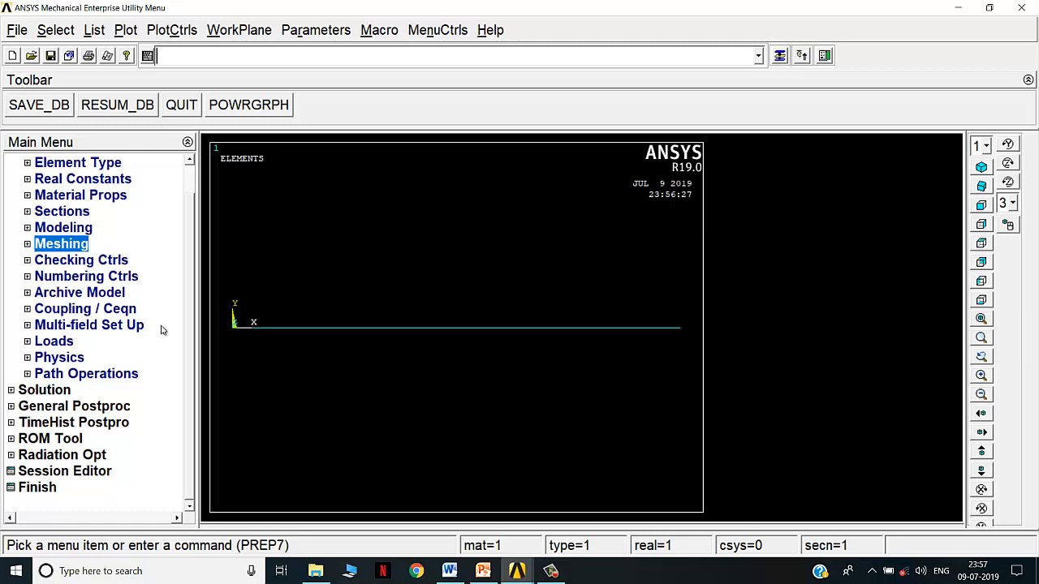
click(53, 342)
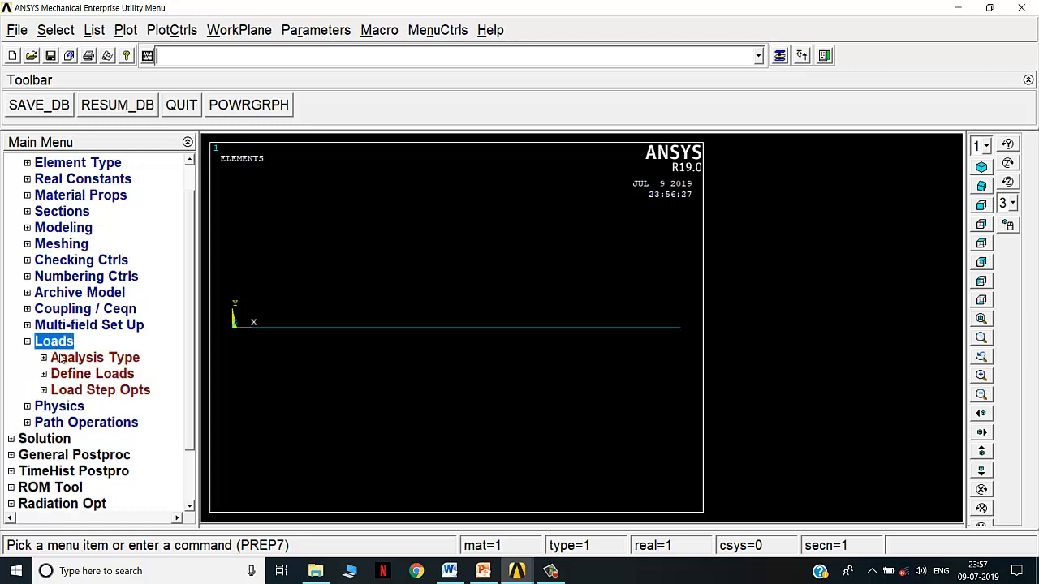
click(87, 374)
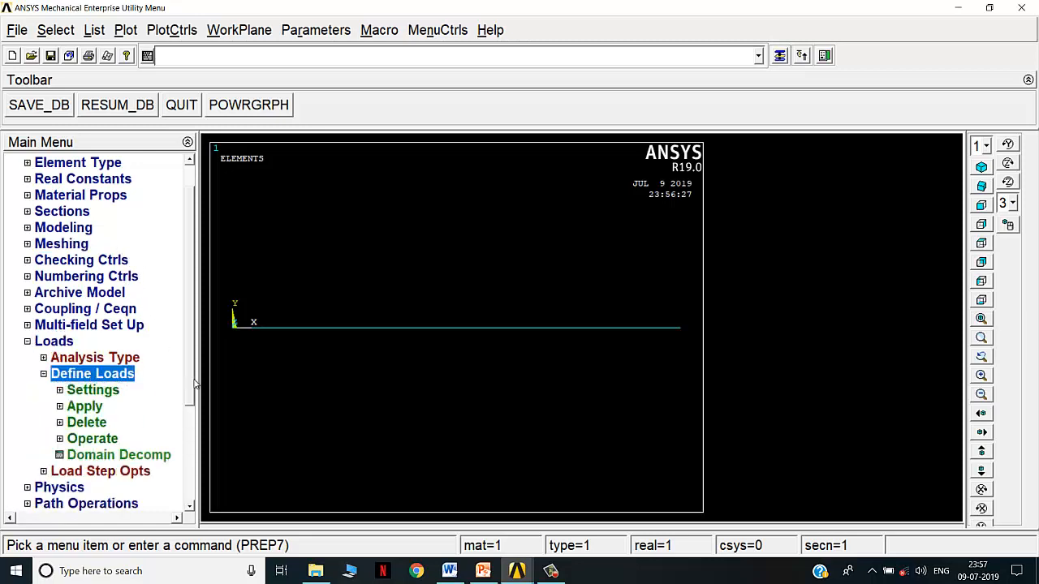
scroll(137, 391, down, 3)
click(89, 309)
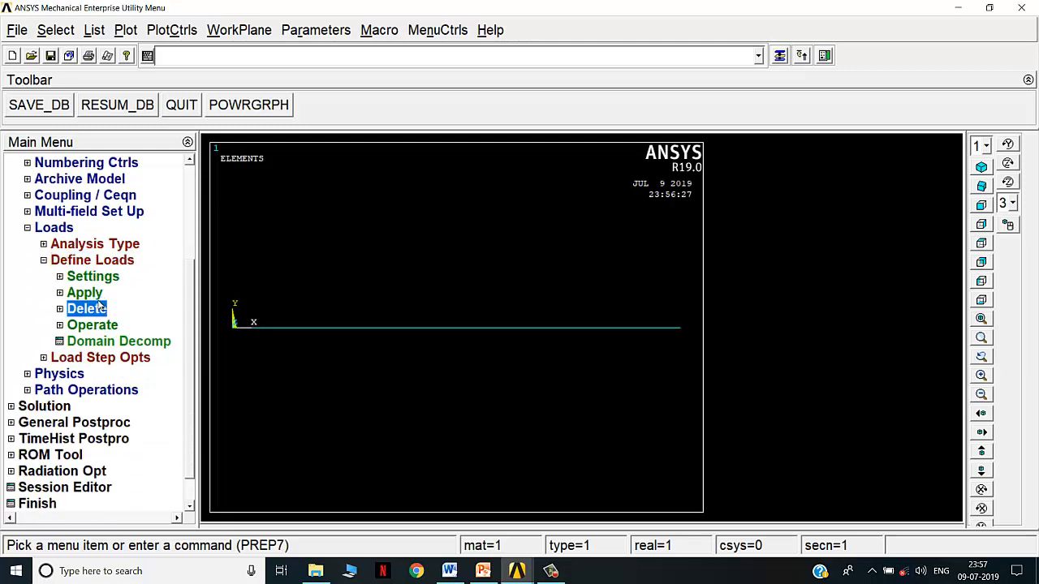
click(83, 294)
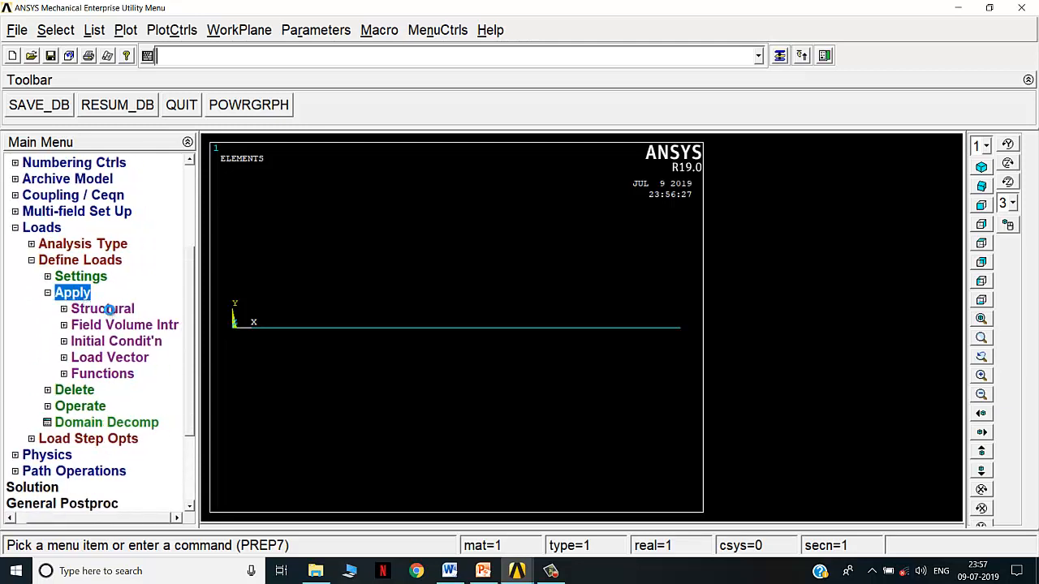
click(107, 309)
click(115, 325)
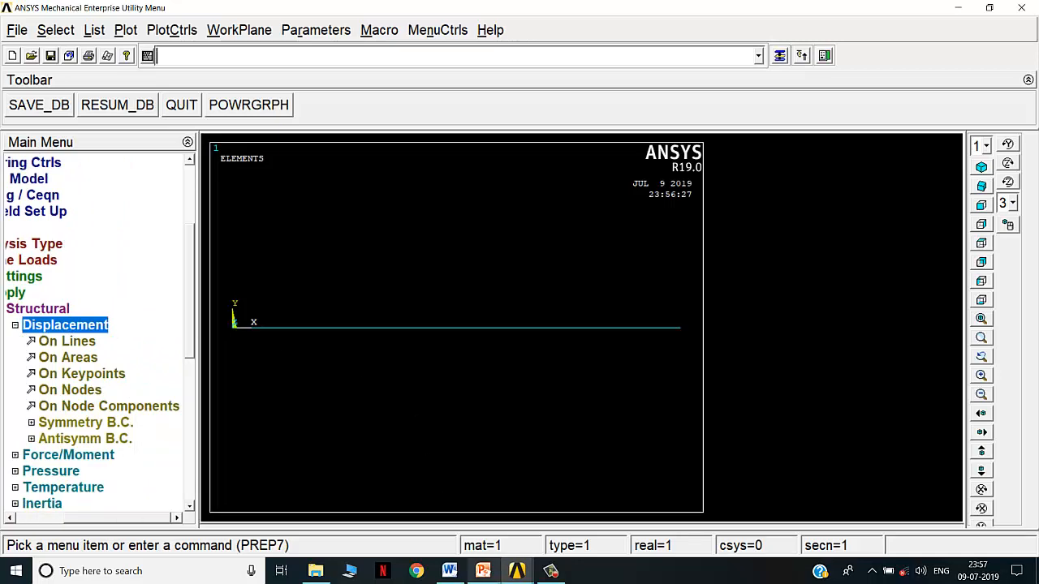
- Consult the boundary conditions slide in PowerPoint, and back in ANSYS plot the keypoints with keypoint numbers turned on
click(483, 571)
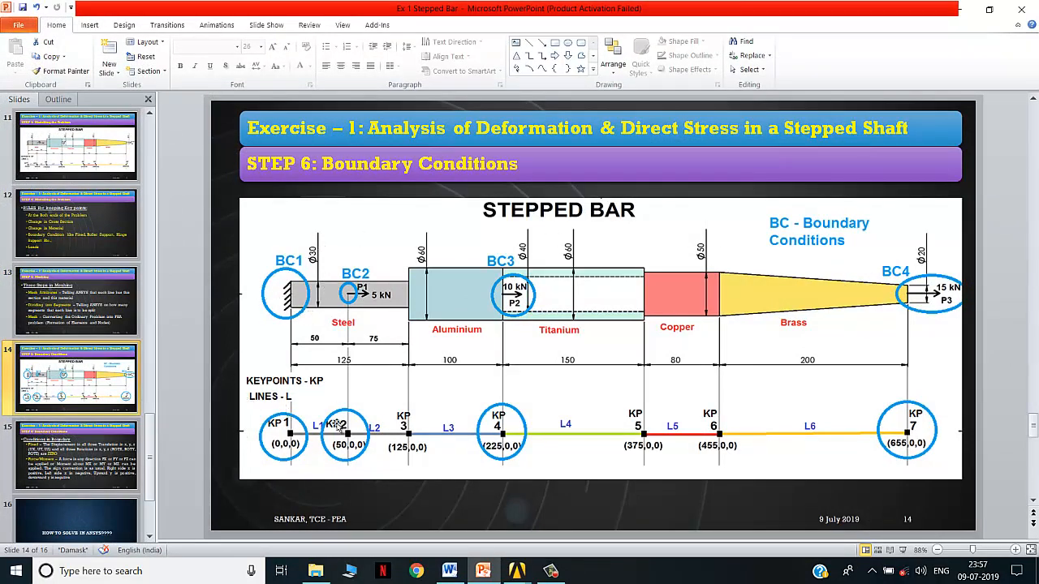
click(516, 568)
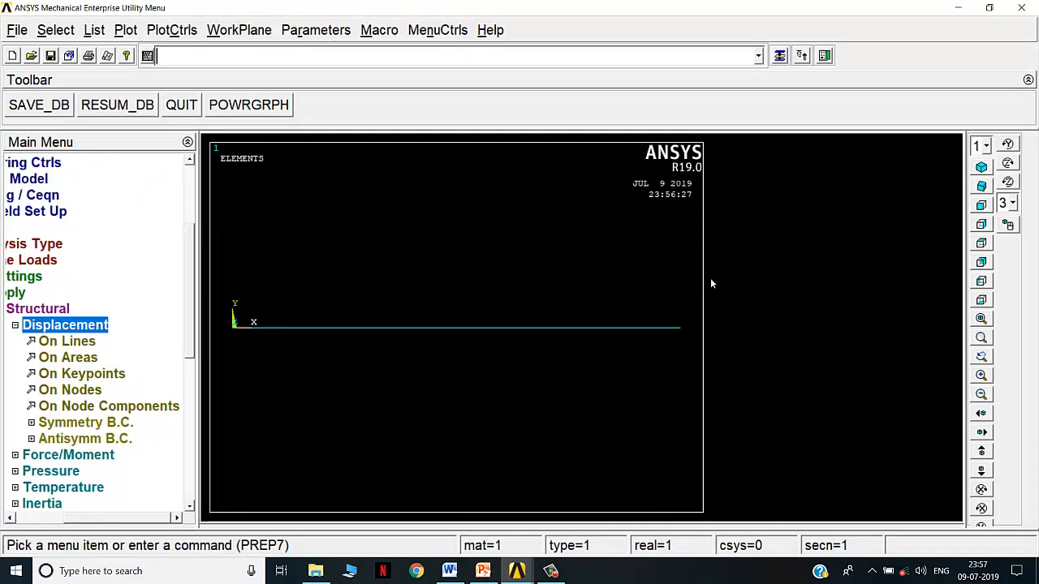
click(122, 33)
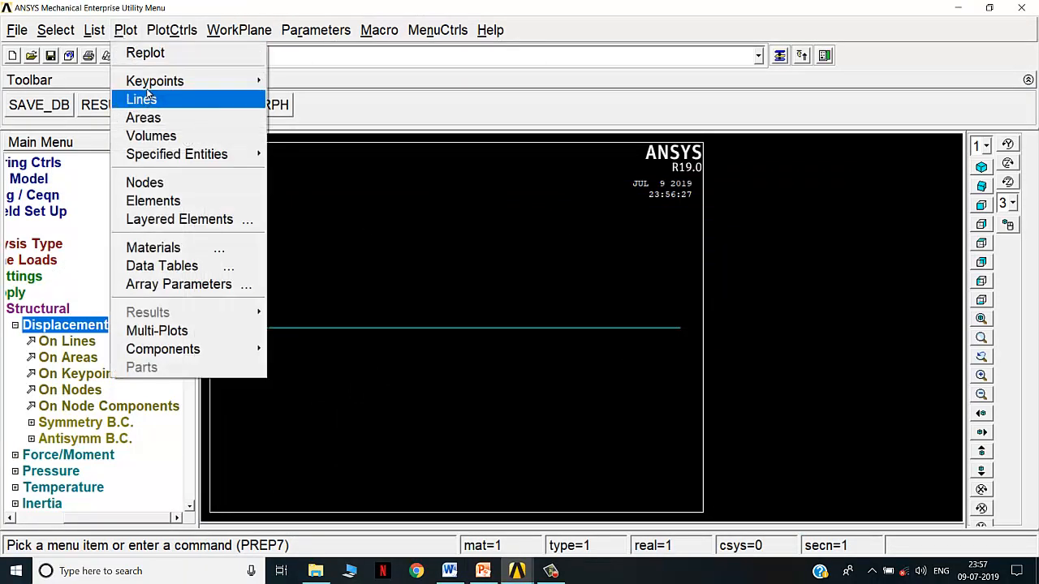
mouse_move(236, 81)
click(302, 82)
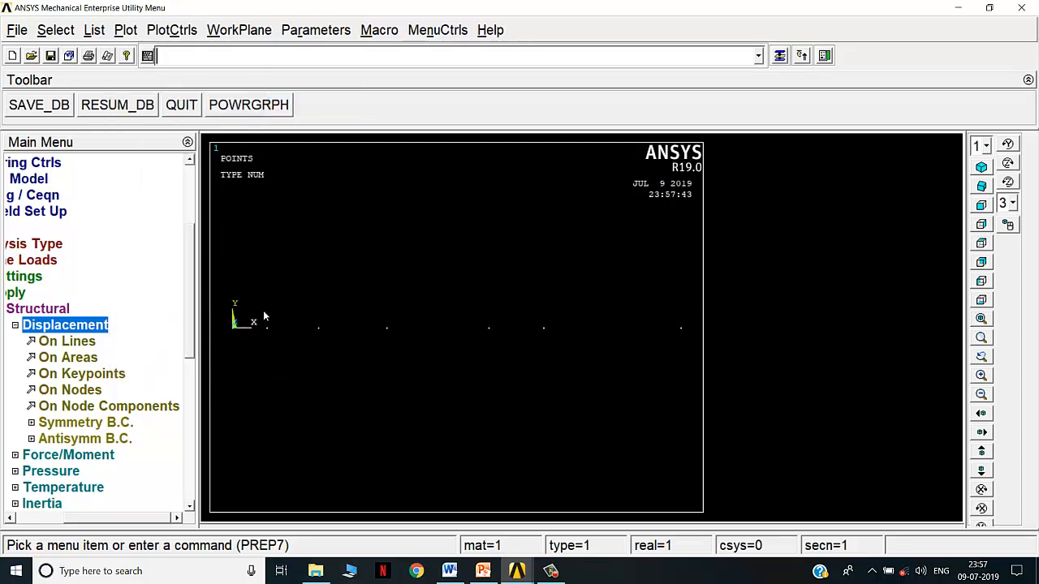
click(169, 32)
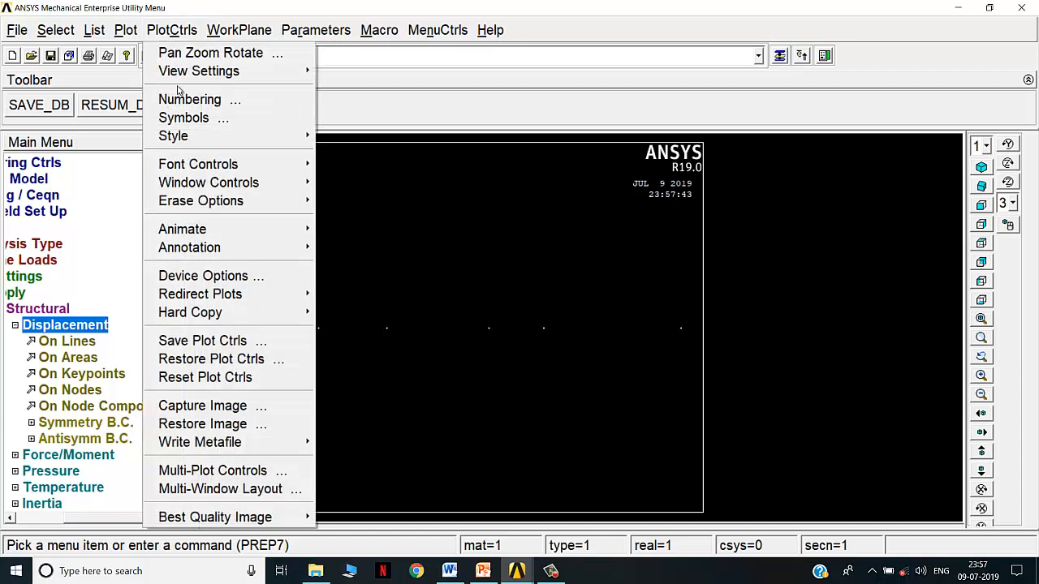
click(180, 99)
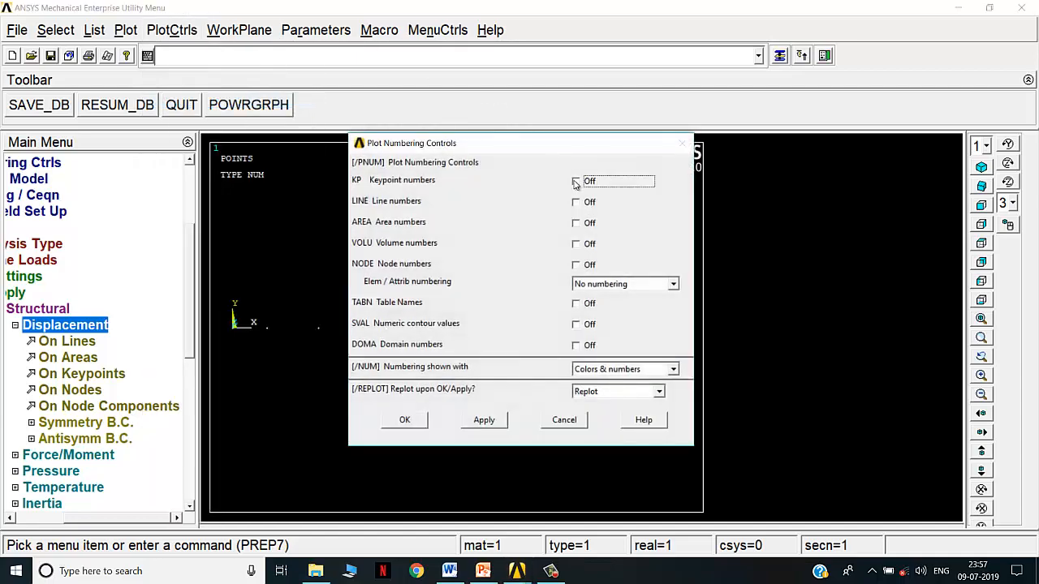
click(577, 182)
click(404, 419)
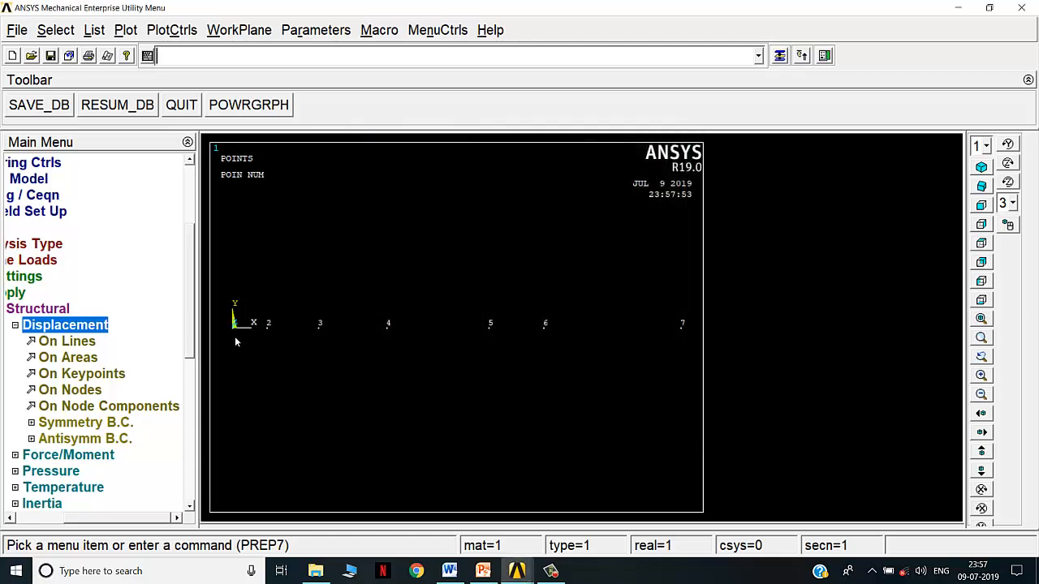
- Check the fixed support BC1 on the PowerPoint slide and constrain All DOF at keypoint 1 in ANSYS
click(483, 570)
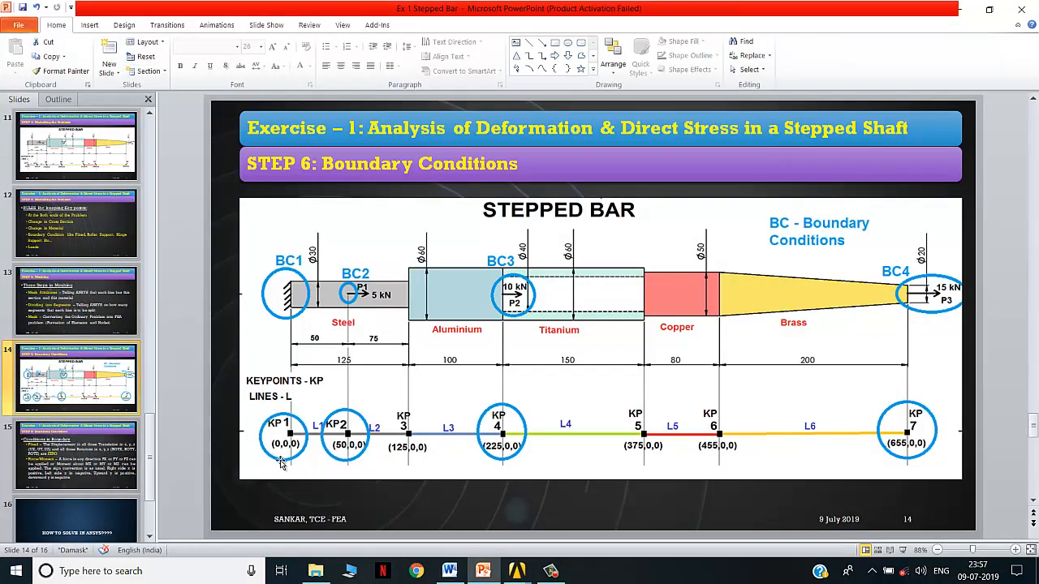
click(483, 570)
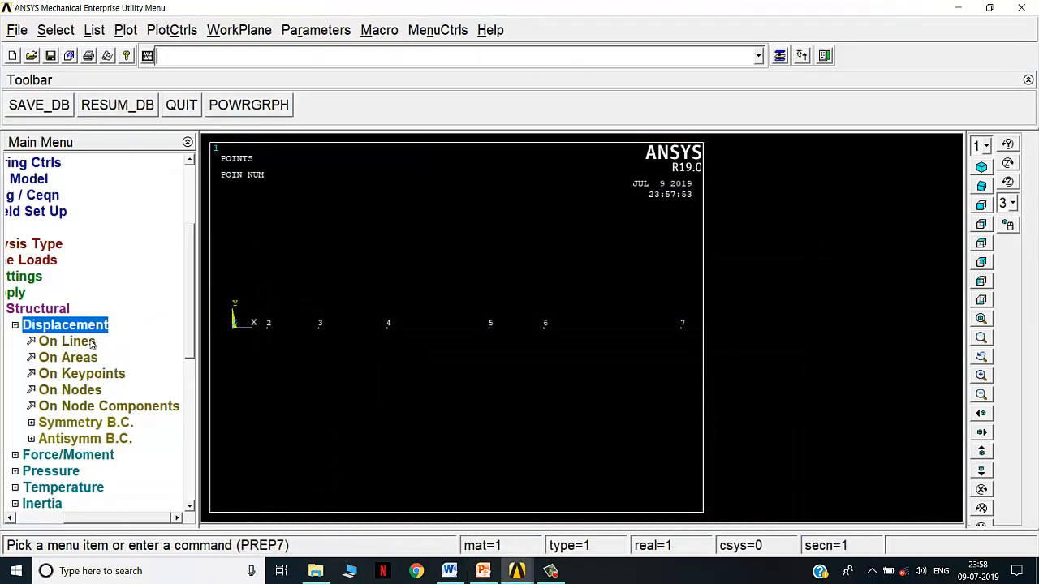
click(96, 378)
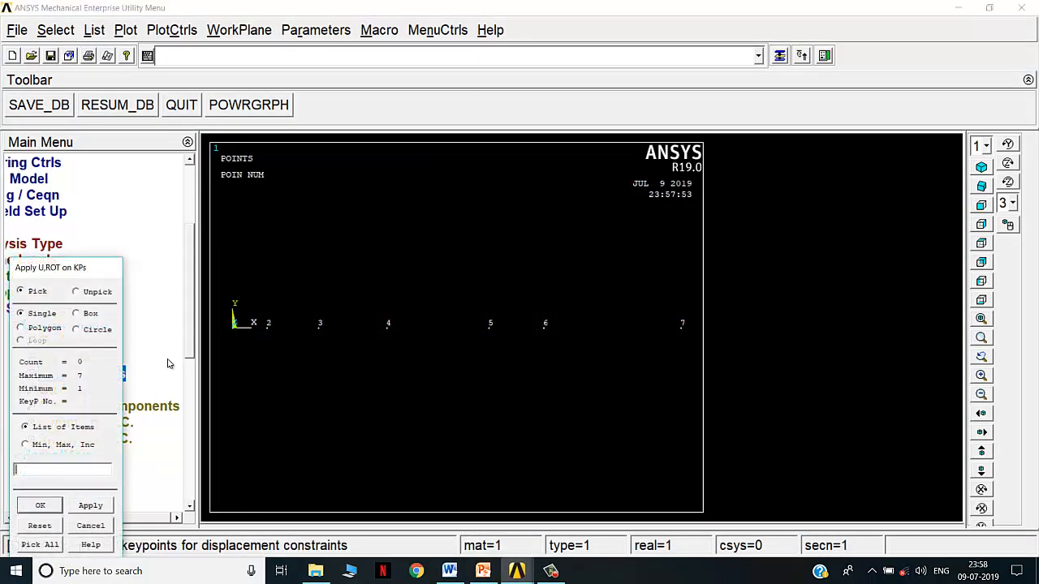
click(232, 337)
click(47, 503)
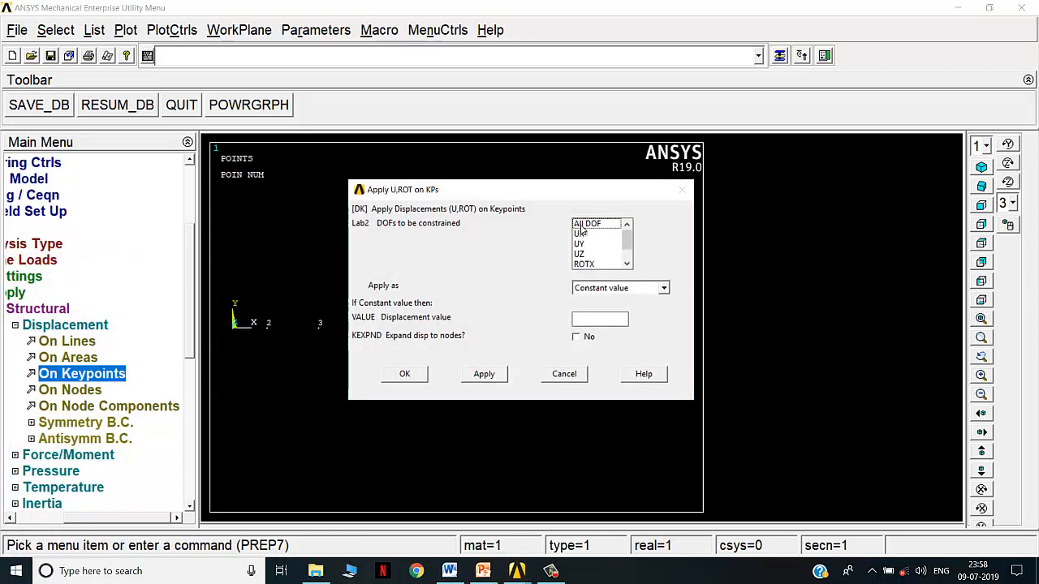
click(587, 224)
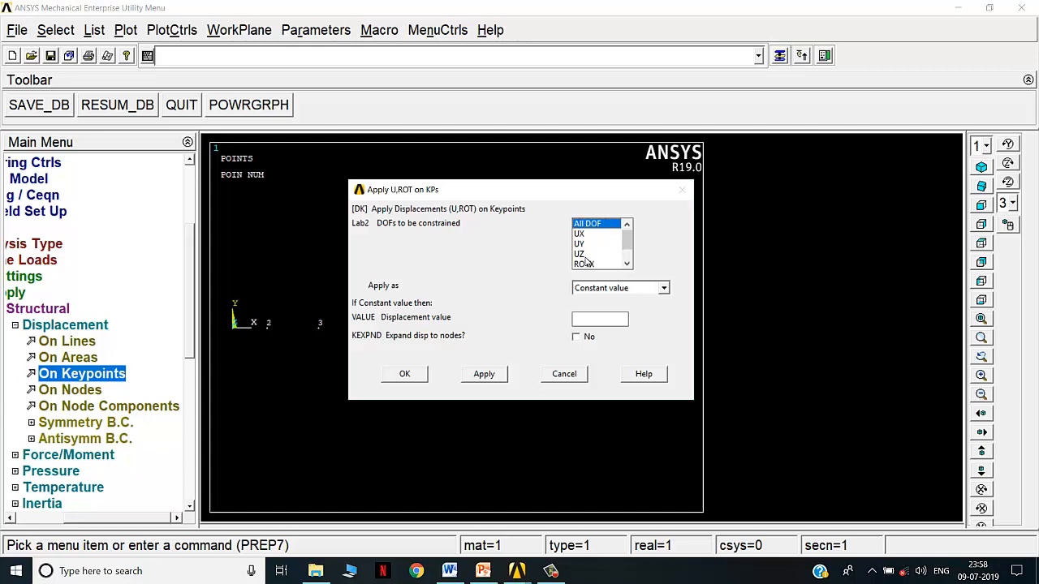
click(626, 264)
click(627, 264)
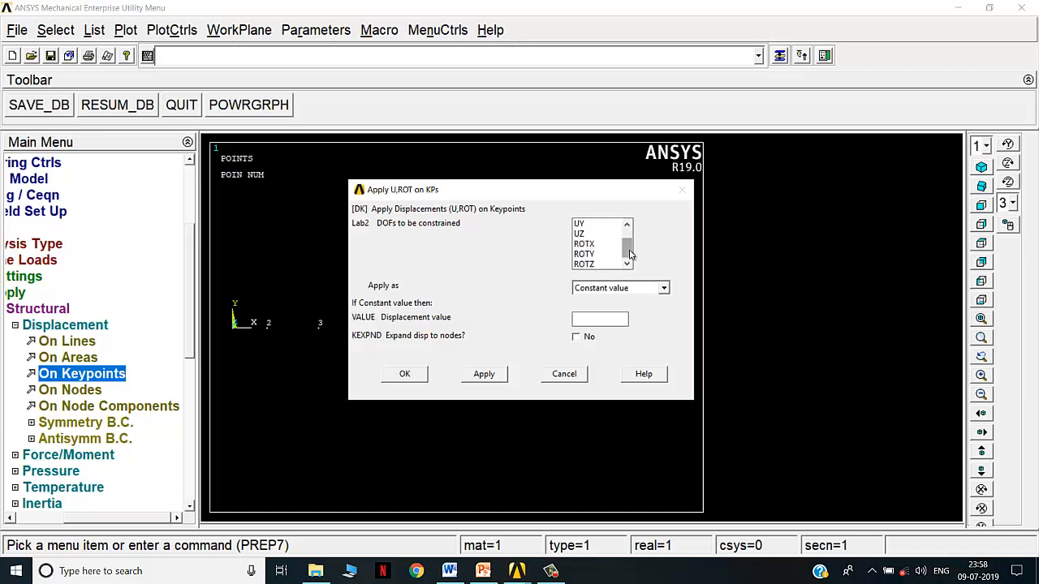
drag(630, 255, 631, 244)
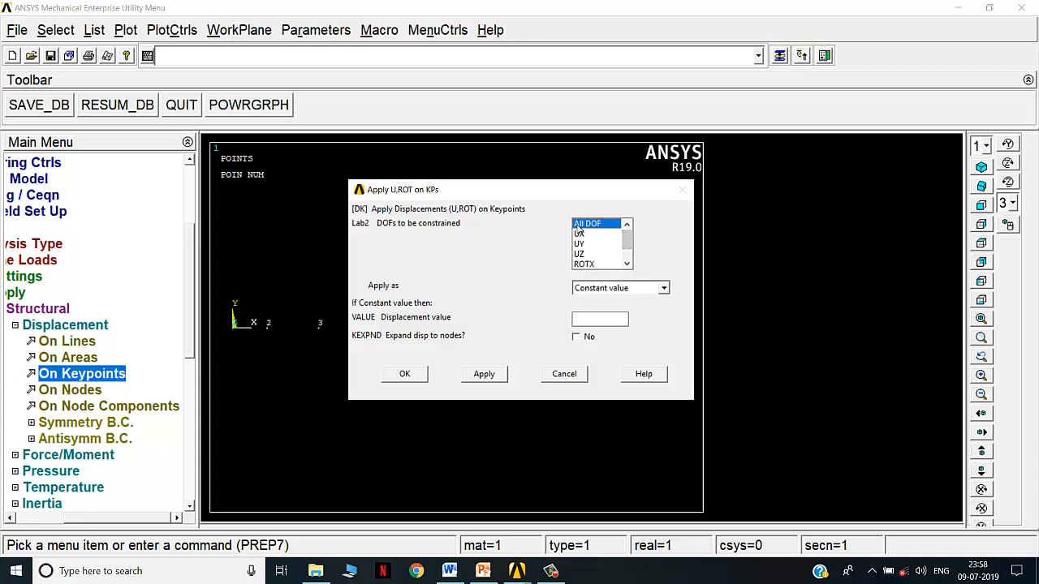
click(611, 321)
click(405, 374)
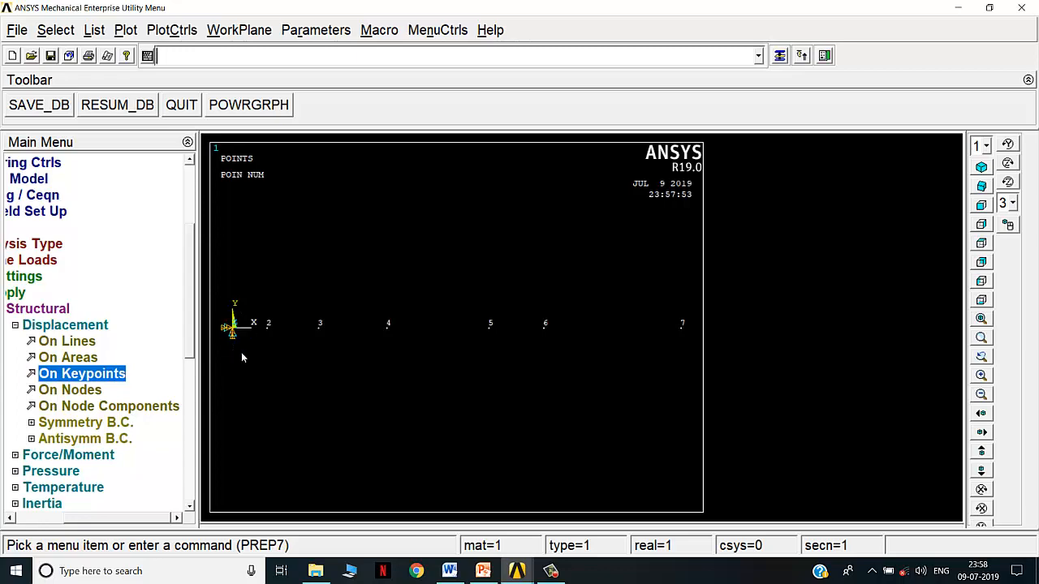
- Check load P1 on the PowerPoint slide and apply a constant FX force of 5000 on keypoint 2 in ANSYS
click(485, 571)
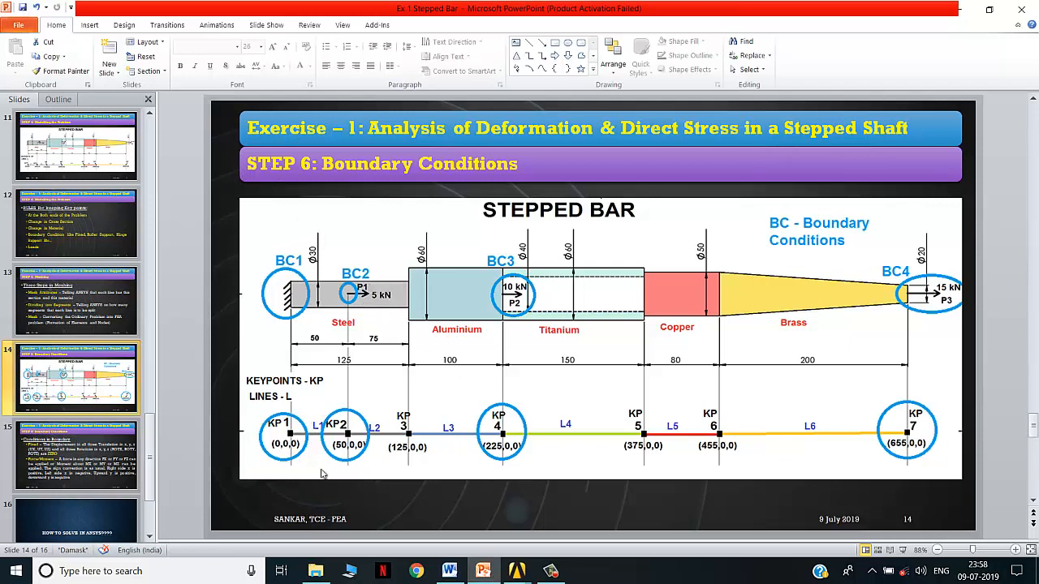
click(516, 571)
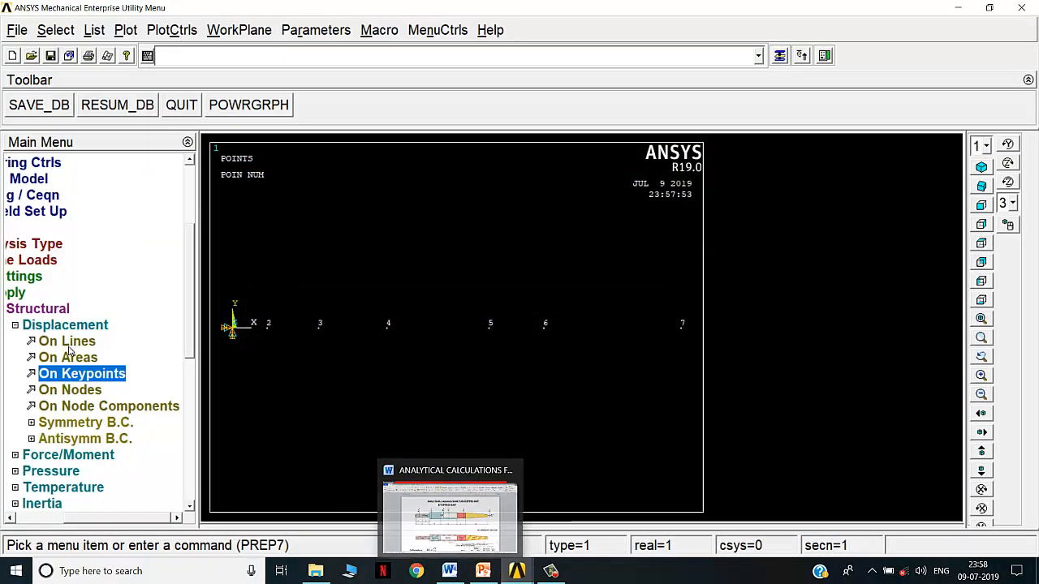
click(65, 325)
click(85, 340)
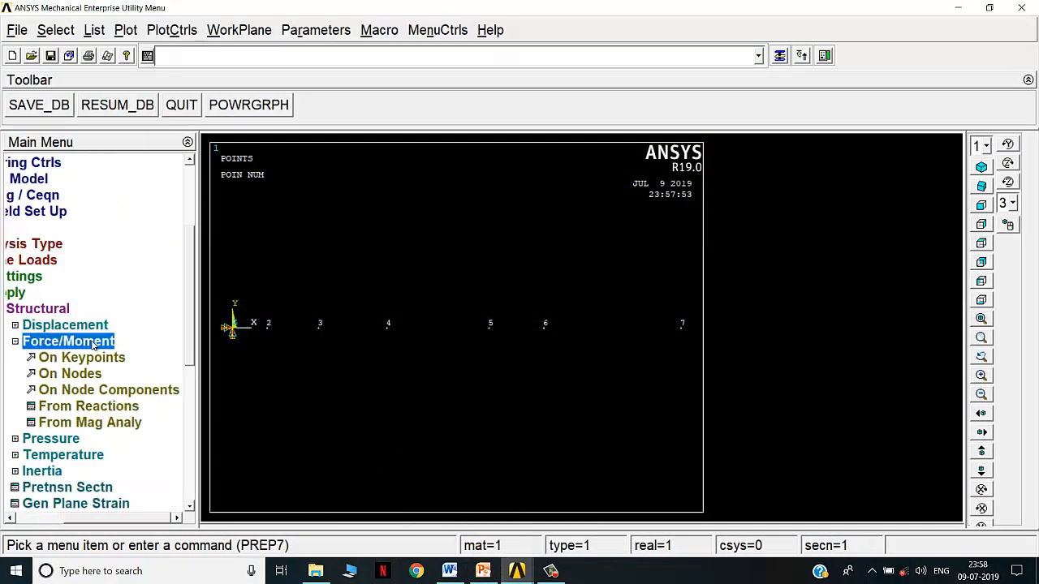
click(91, 357)
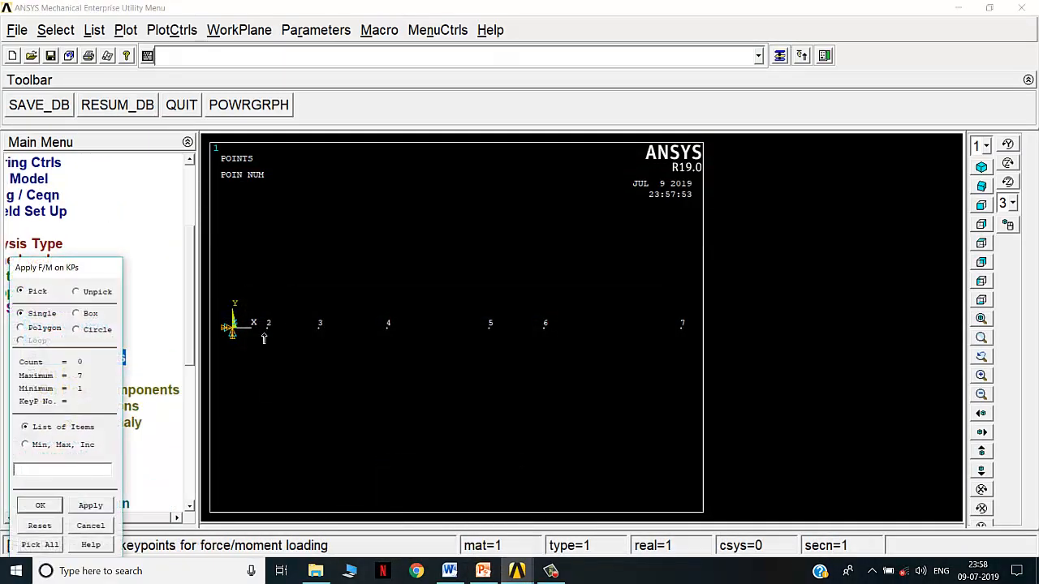
click(264, 337)
click(47, 506)
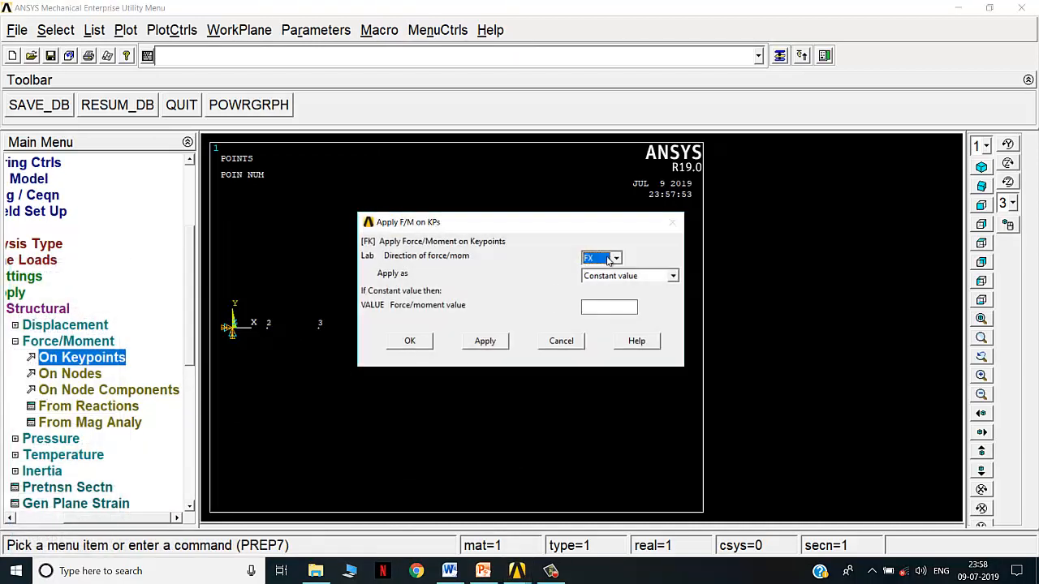
click(609, 259)
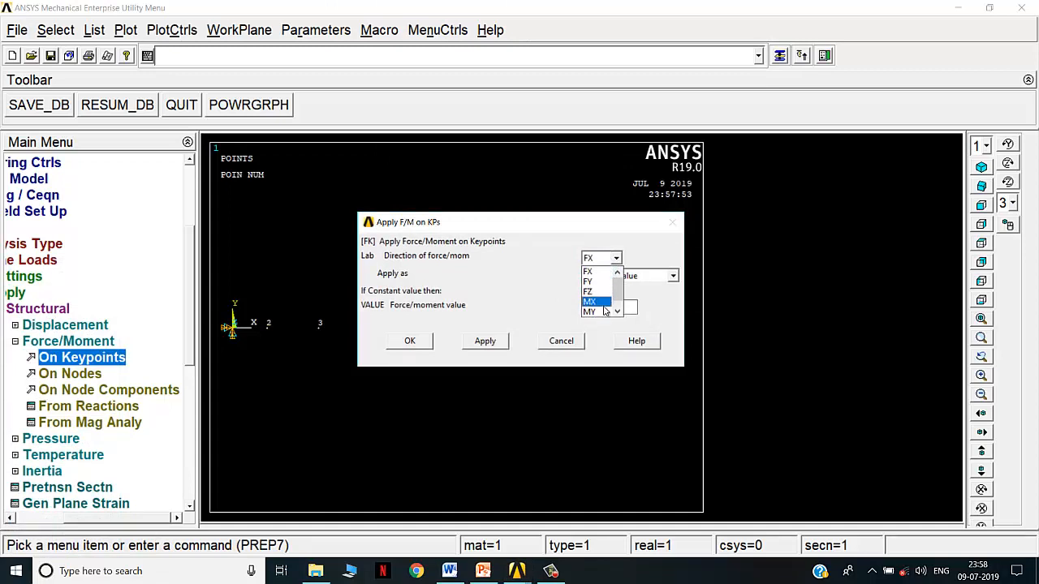
scroll(621, 308, down, 1)
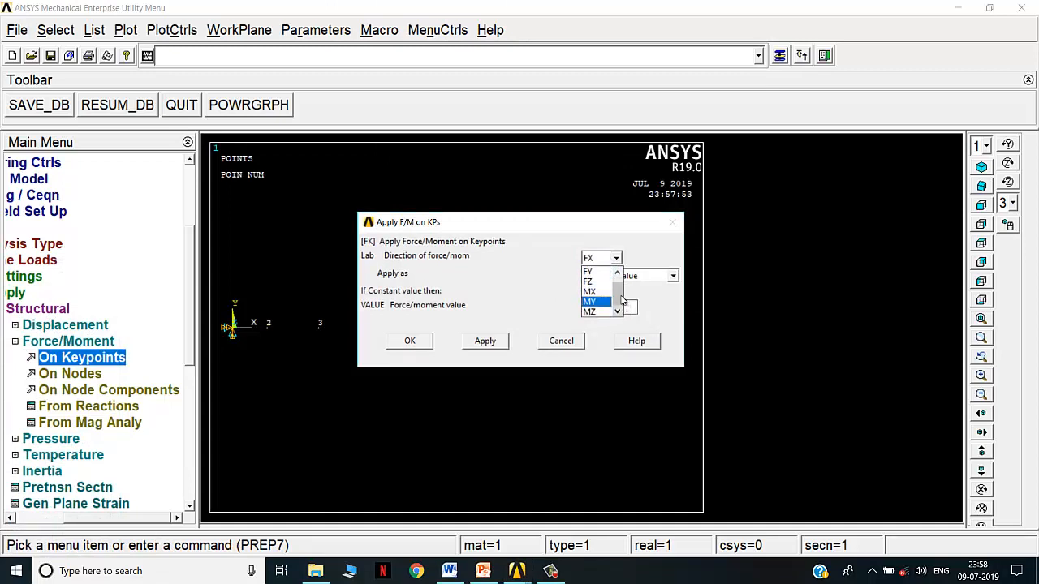
drag(619, 295, 603, 263)
click(591, 275)
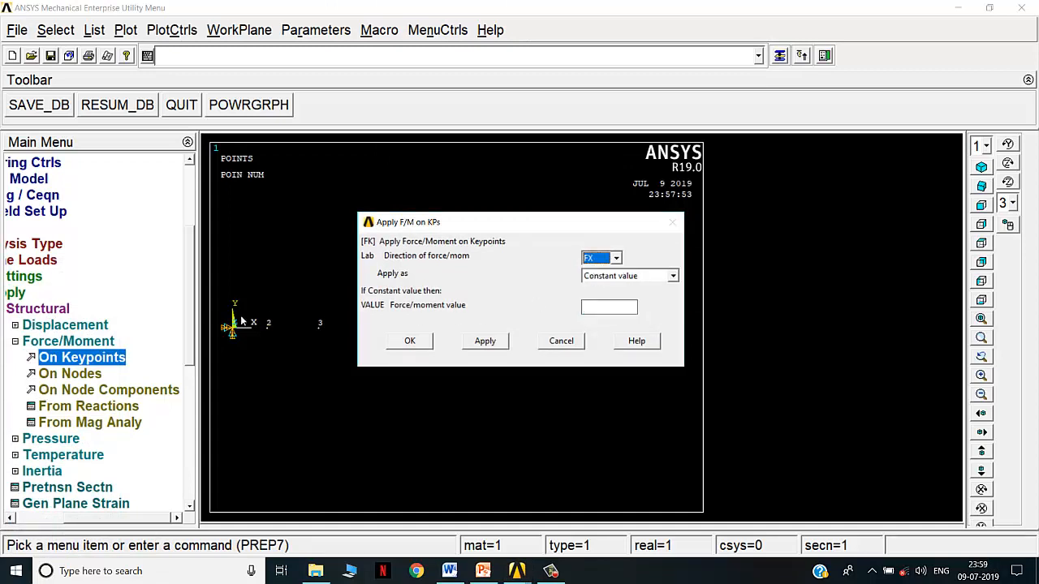
click(612, 311)
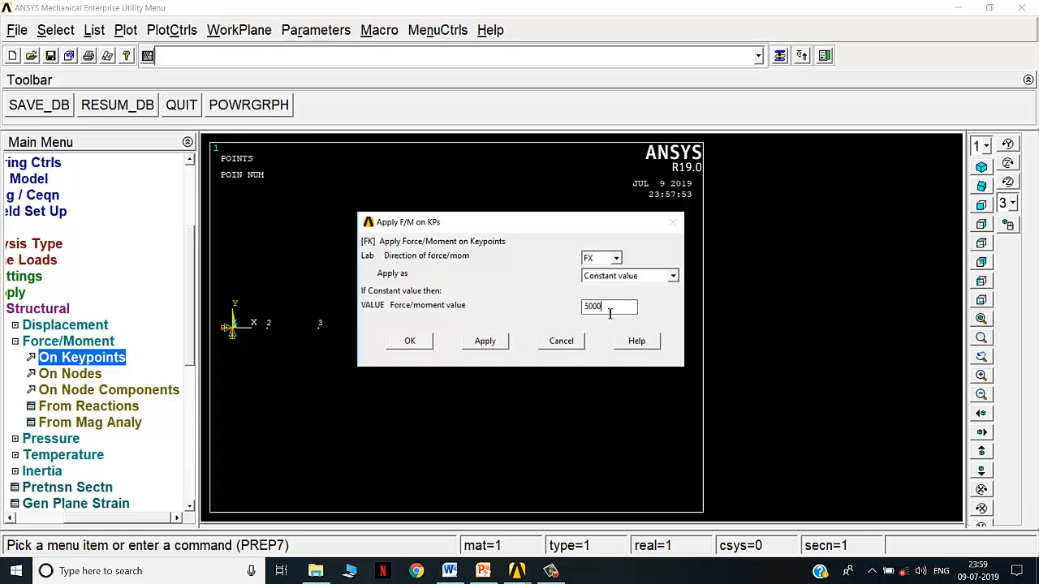
click(410, 340)
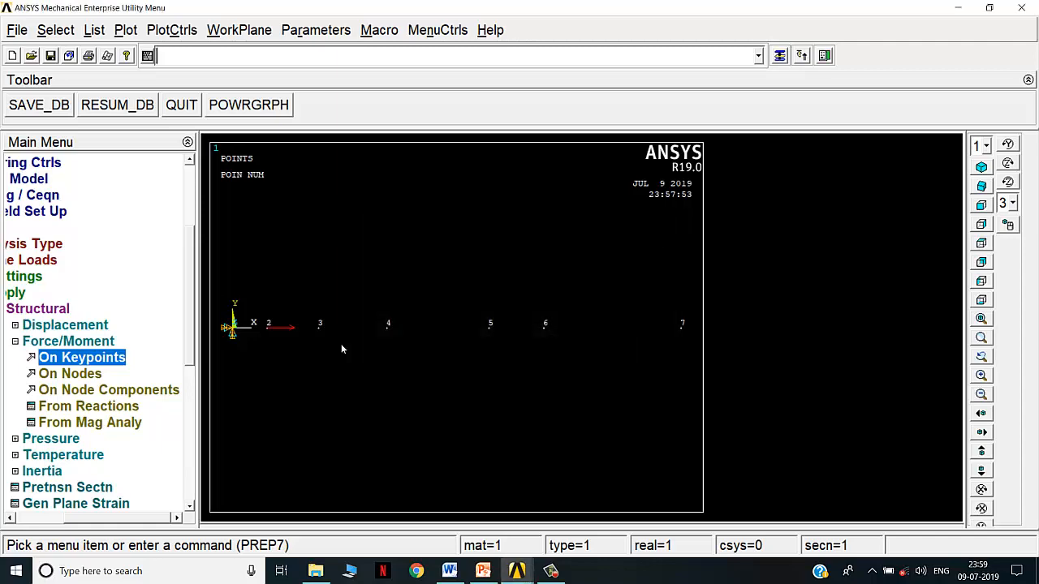
- Check load P2 on the PowerPoint slide and apply a constant FX force of 10000 on keypoint 4 in ANSYS
click(483, 570)
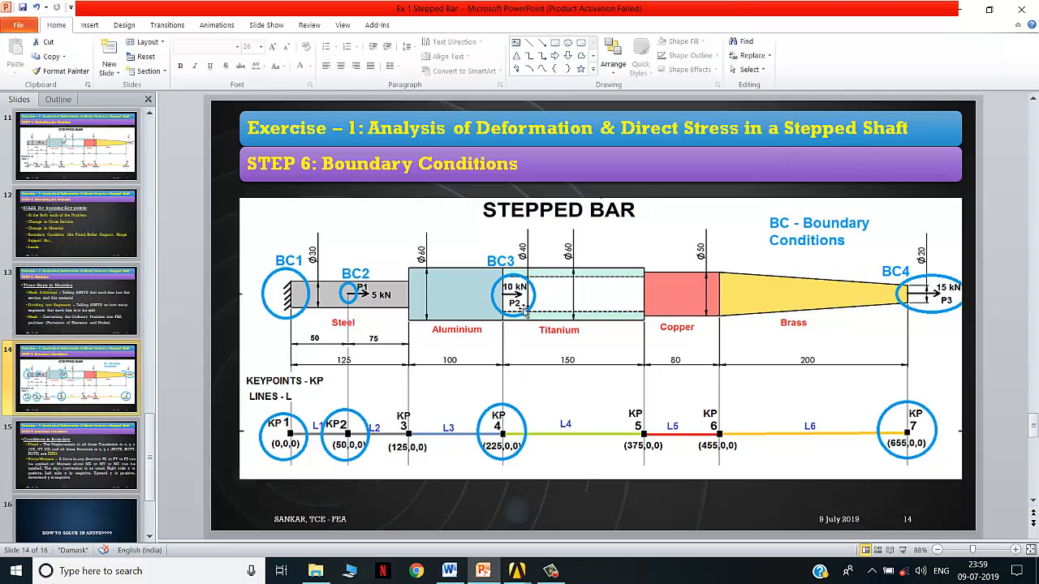
click(491, 560)
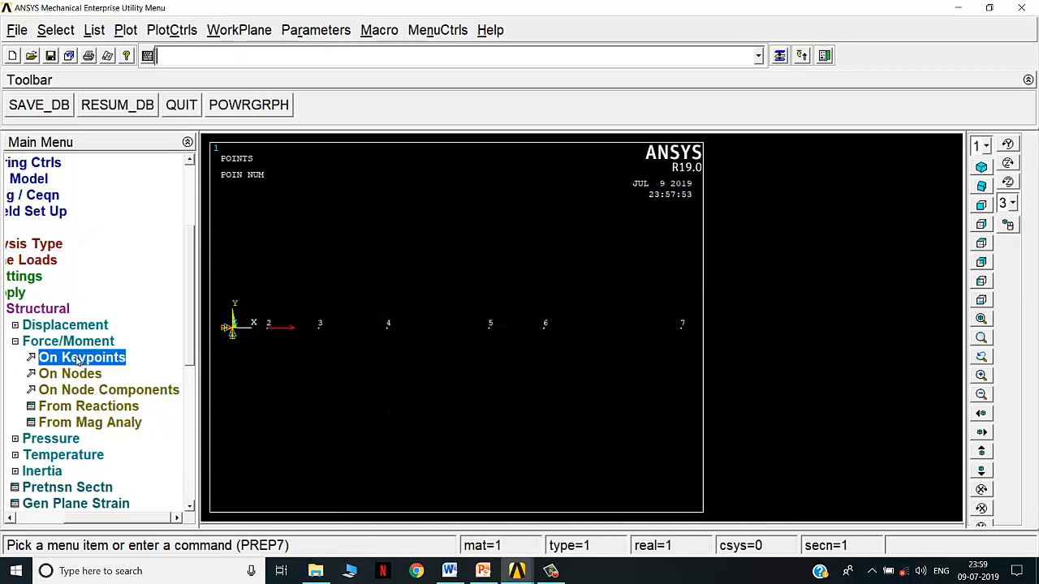
click(387, 325)
click(43, 507)
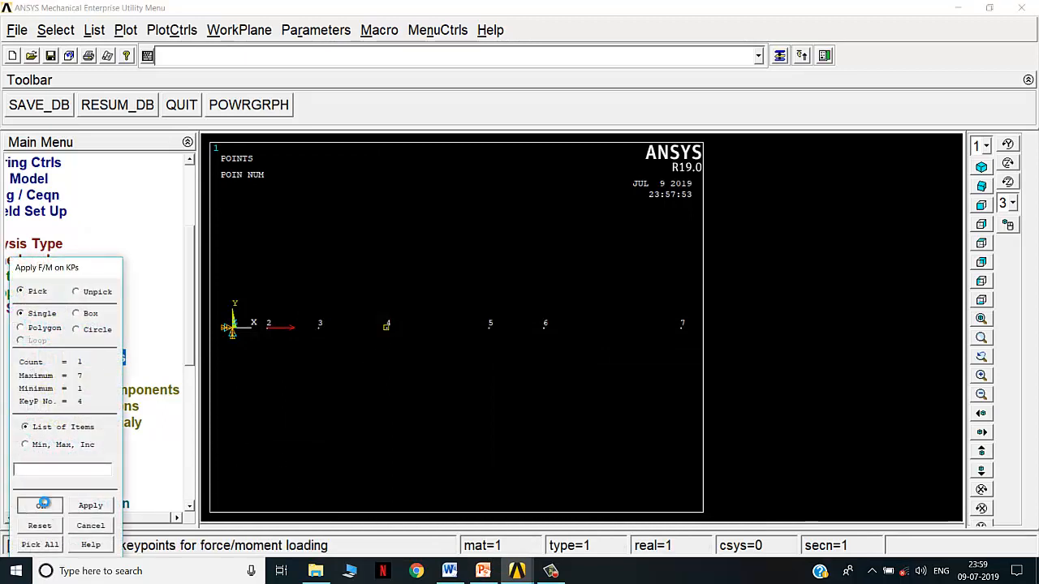
drag(591, 308, 581, 307)
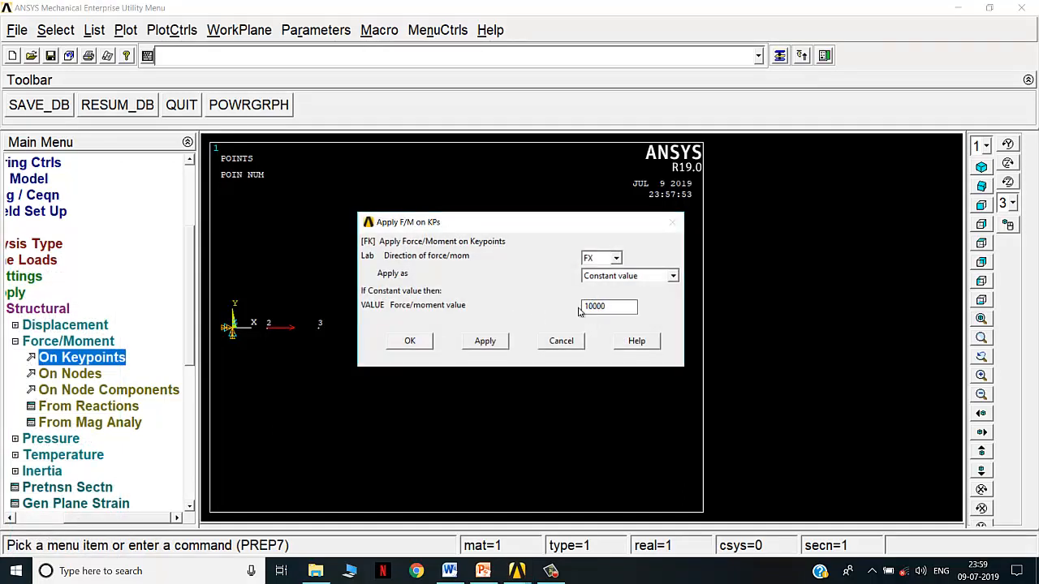
click(410, 341)
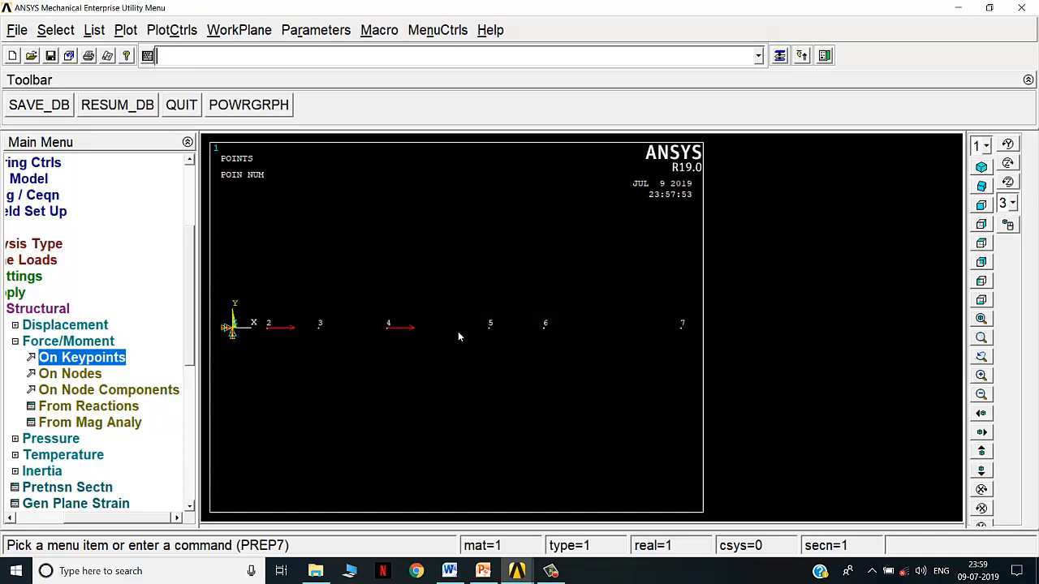
- Check load P3 on the PowerPoint slide and apply it in ANSYS as a constant 15 kN FX force on keypoint 7
click(483, 571)
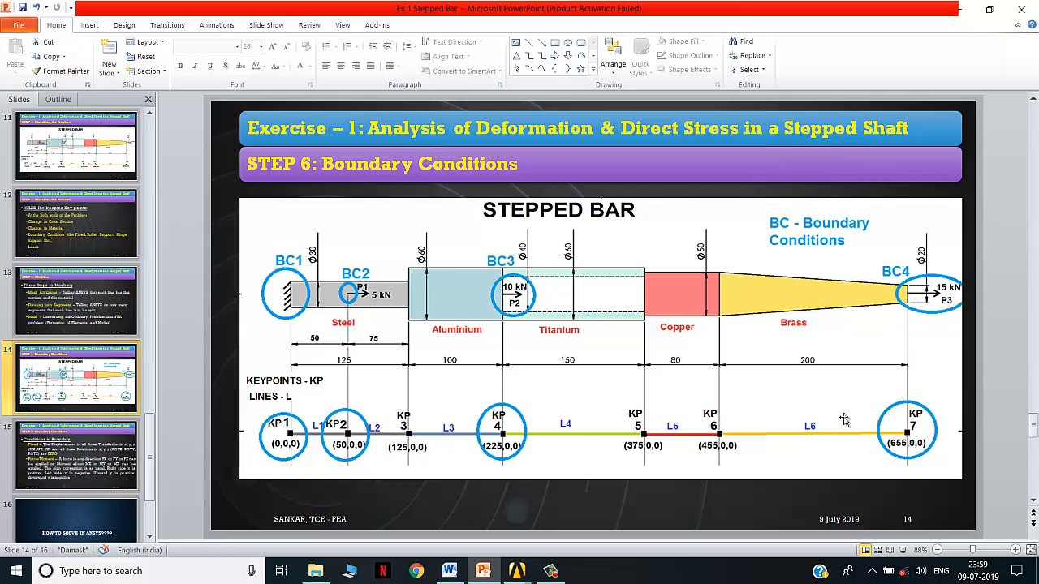
click(484, 571)
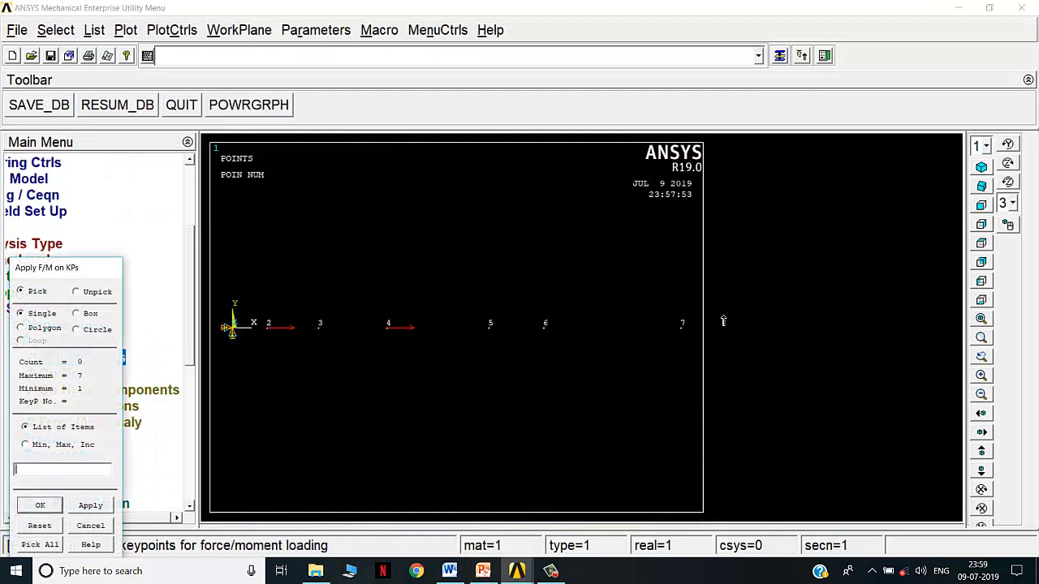
click(680, 326)
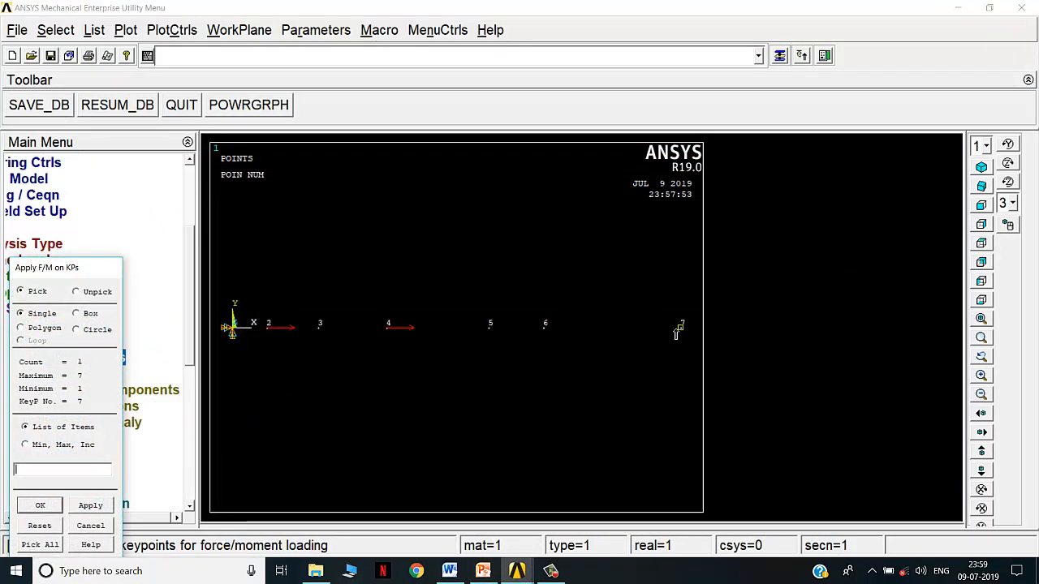
click(40, 505)
click(584, 306)
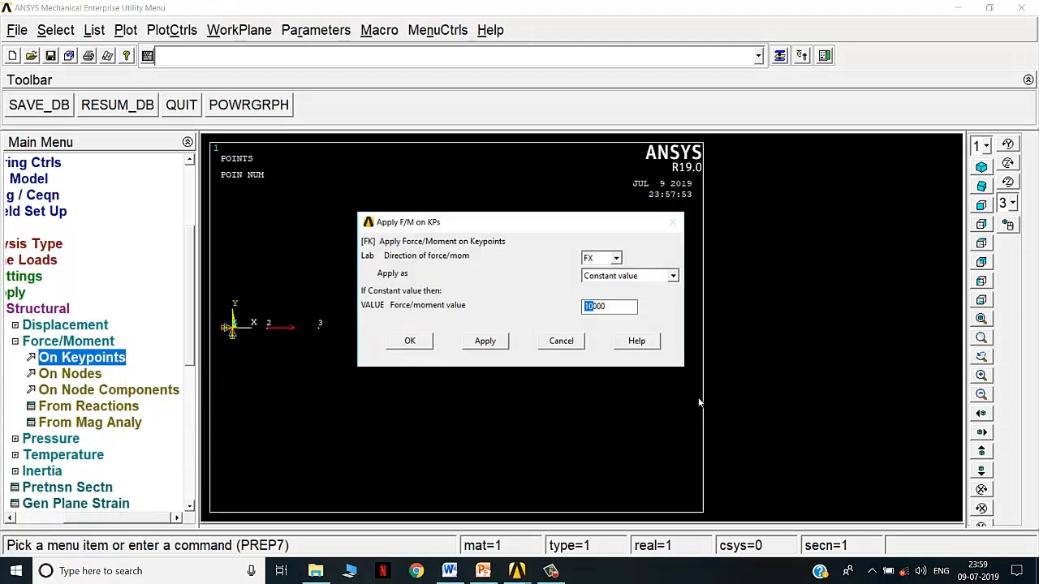
text(1)
click(409, 341)
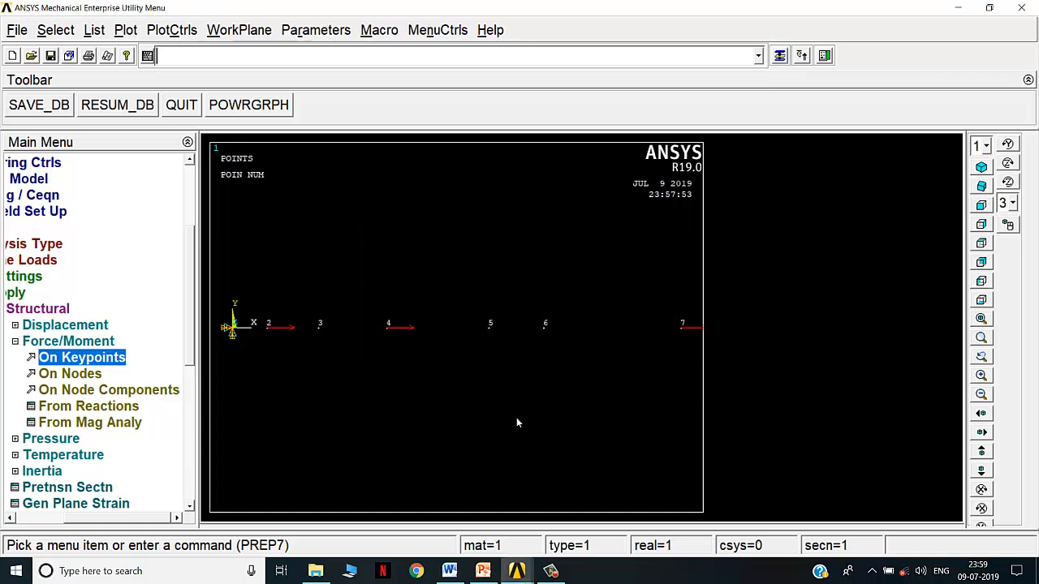
- Leave the preprocessor, solve the current load step, and close the solution note and the status listing
click(45, 308)
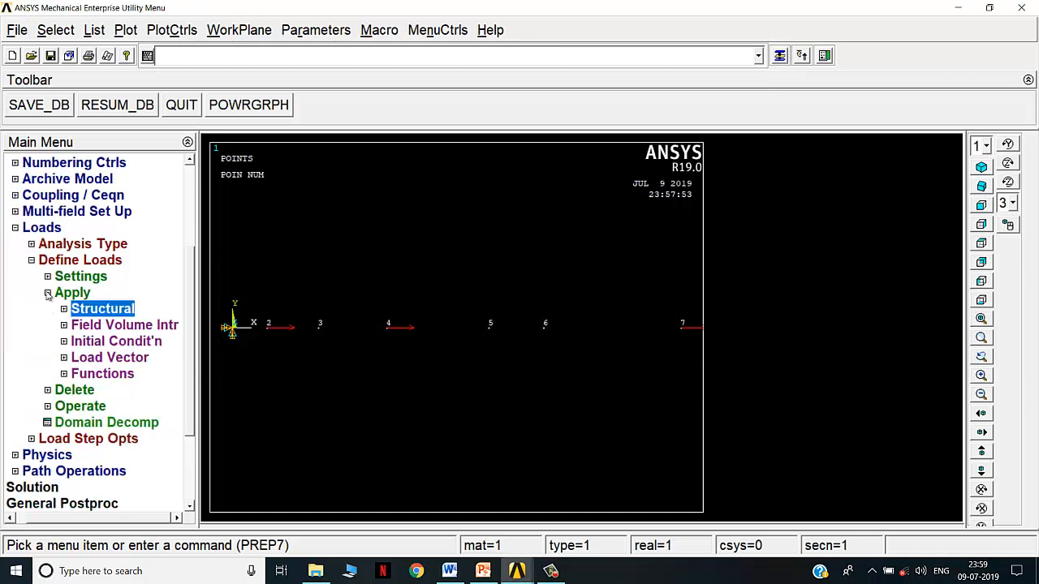
click(44, 229)
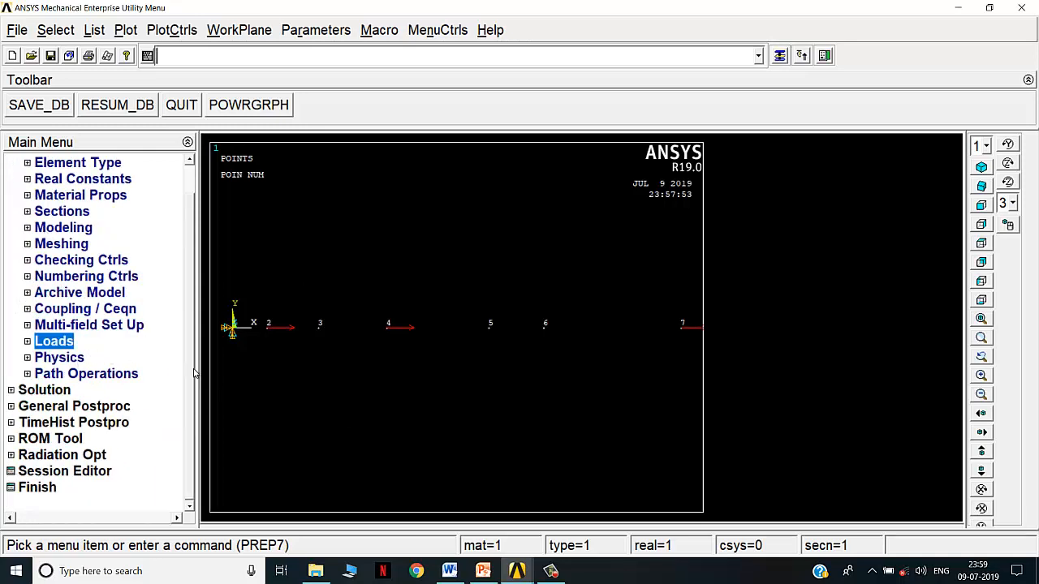
scroll(195, 373, up, 1)
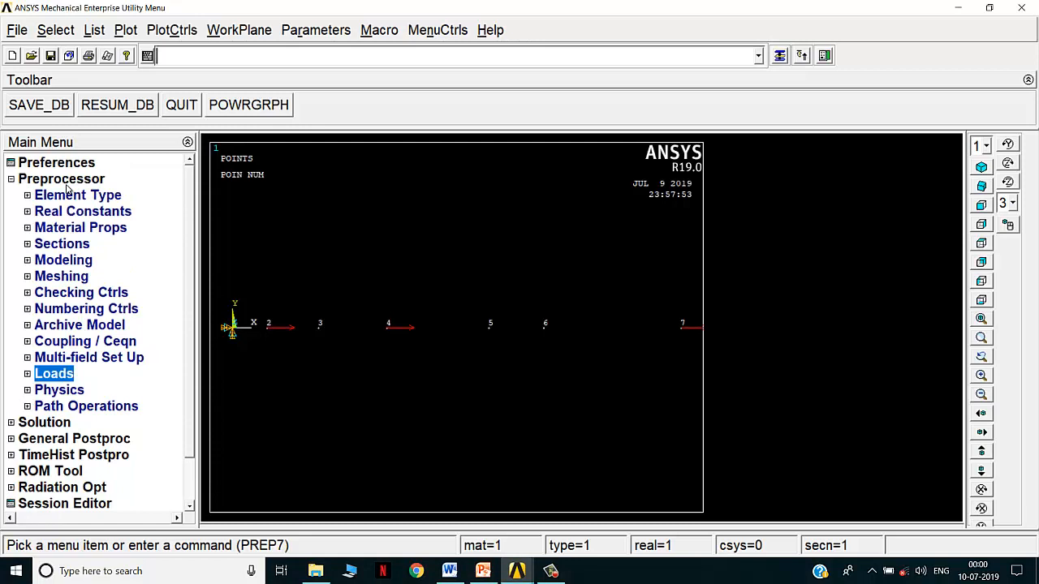
click(61, 180)
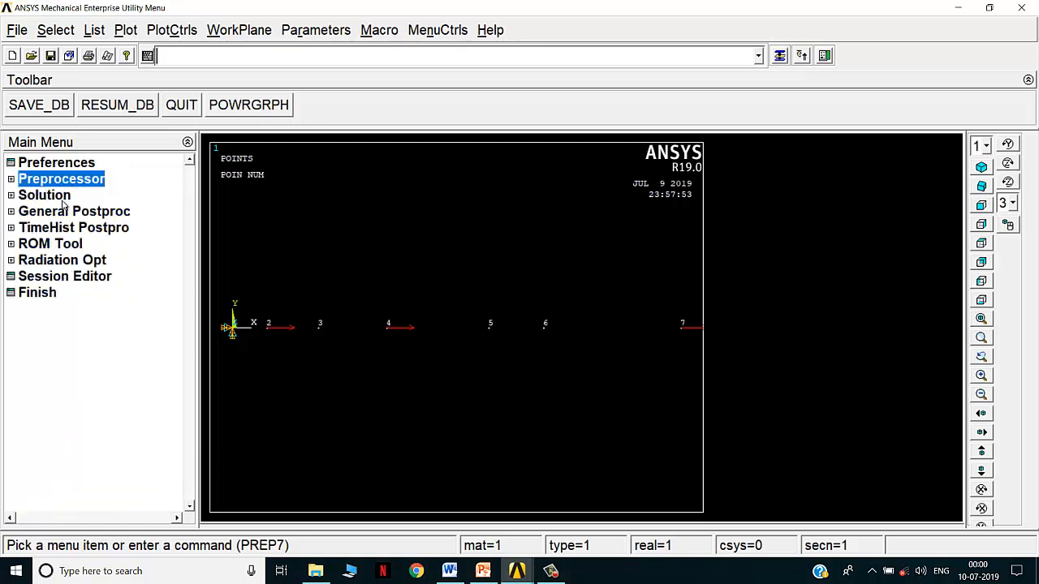
click(46, 195)
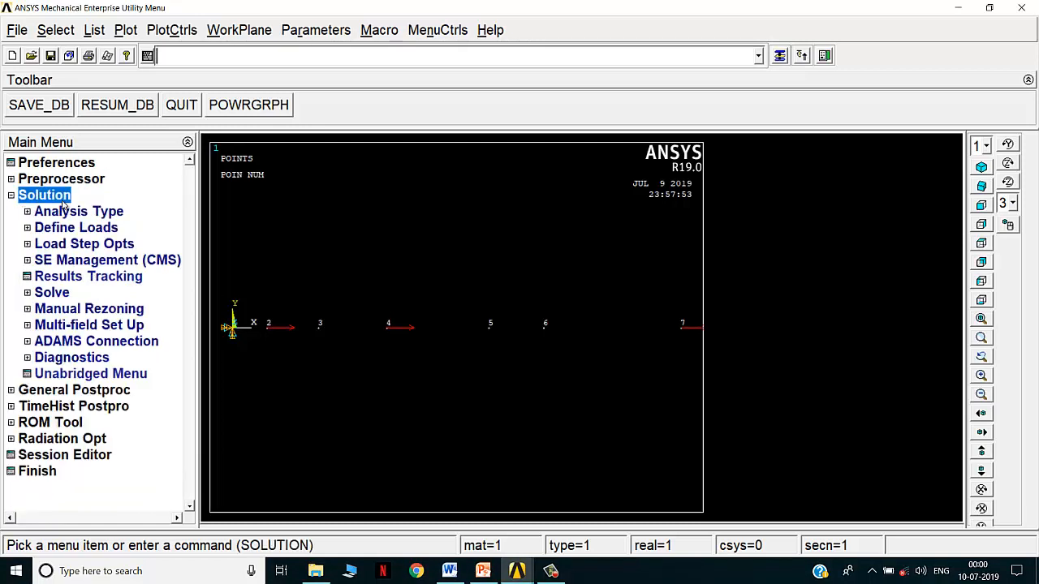
click(54, 293)
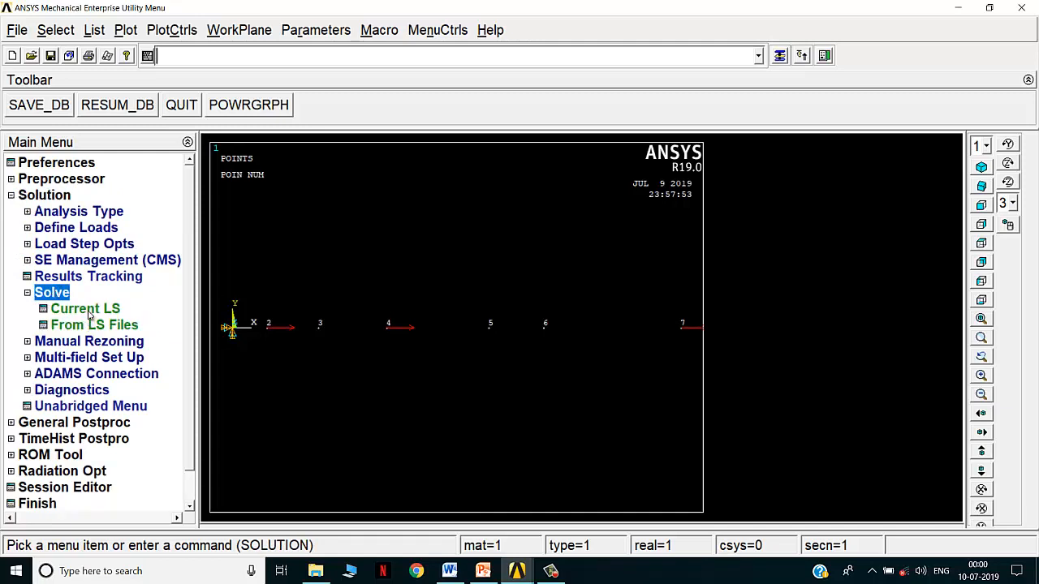
click(88, 310)
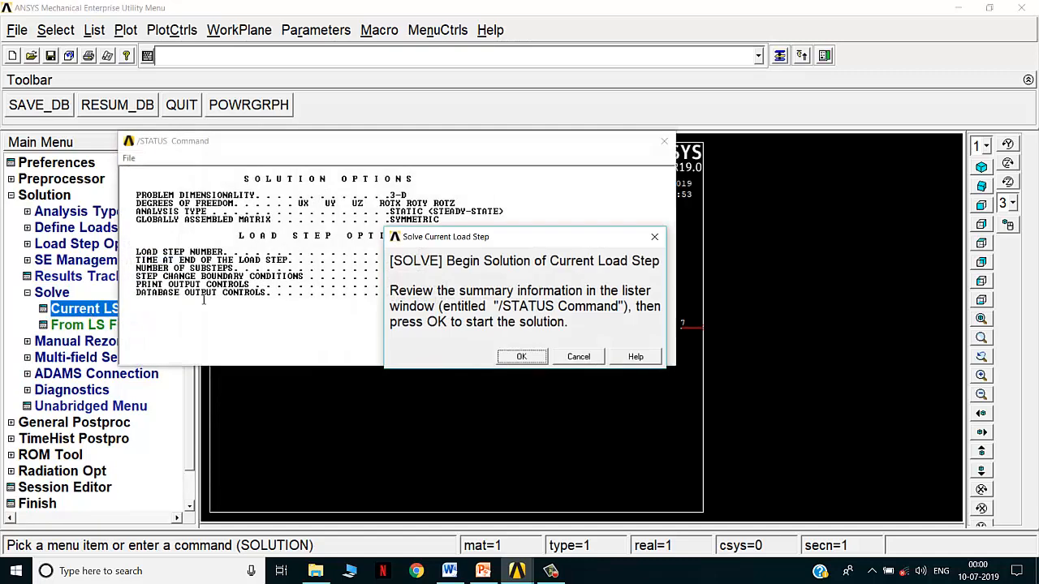
click(524, 354)
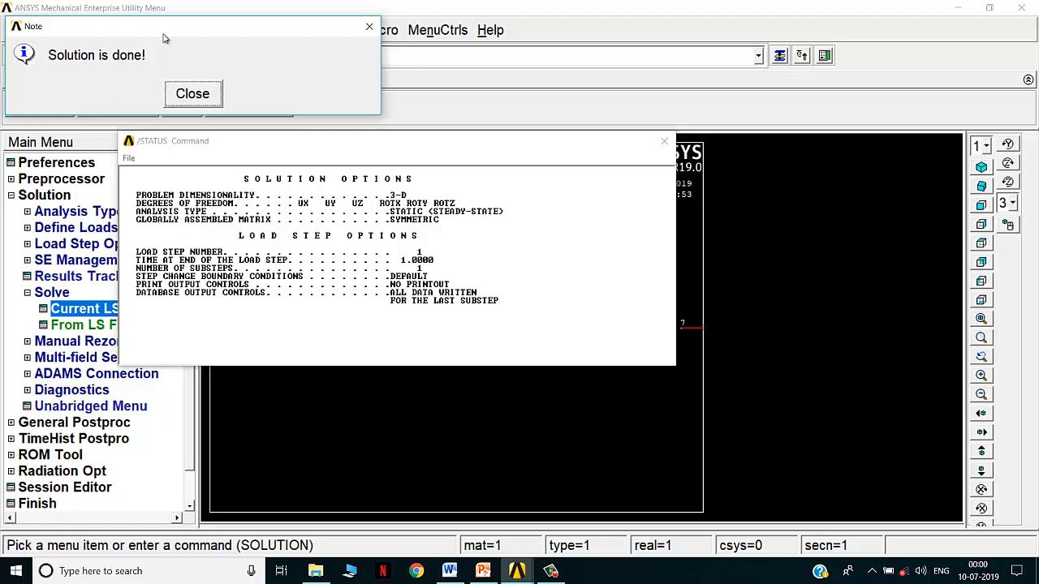
click(207, 104)
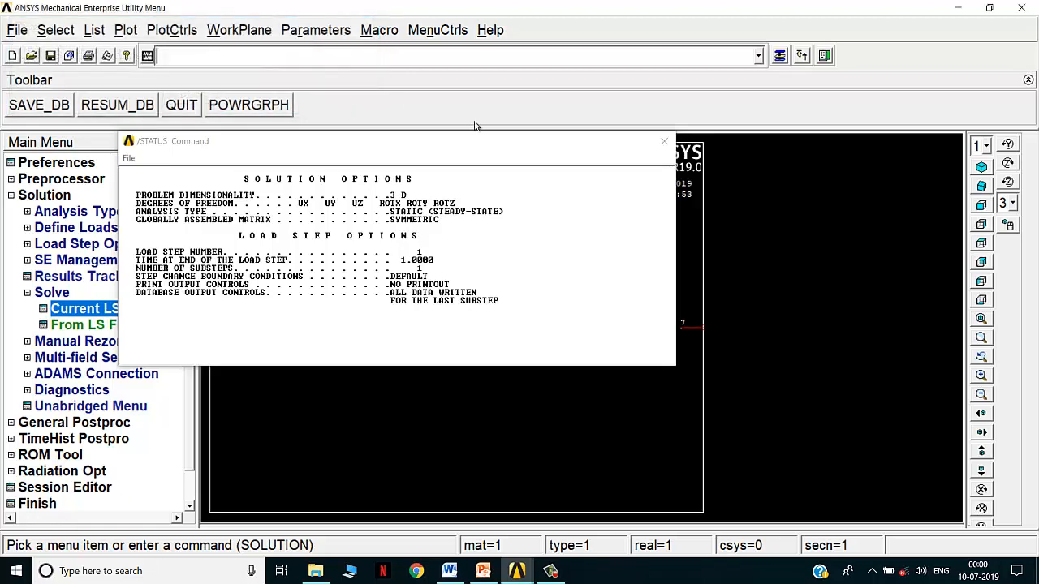
click(664, 141)
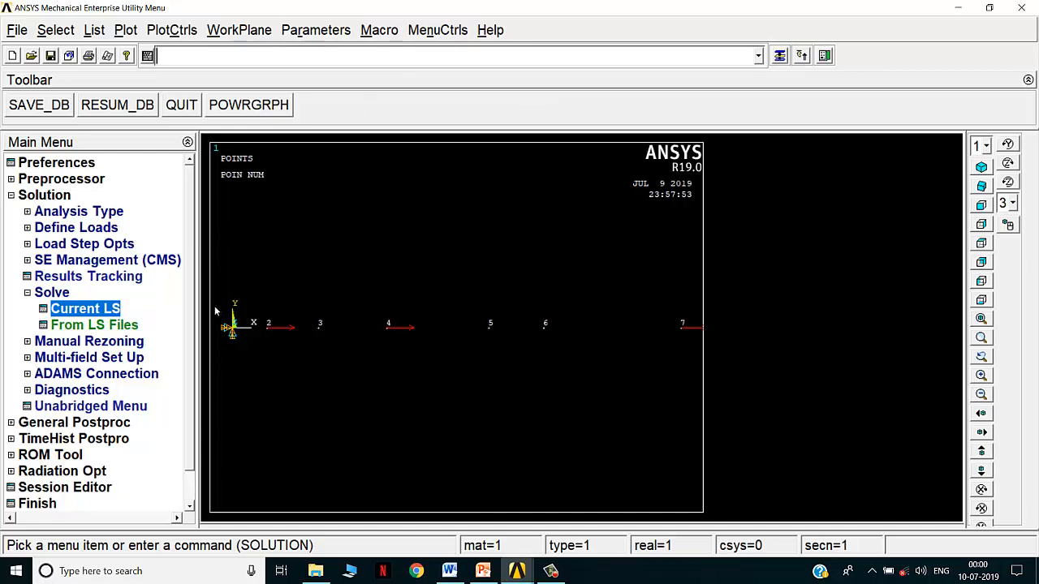
click(38, 200)
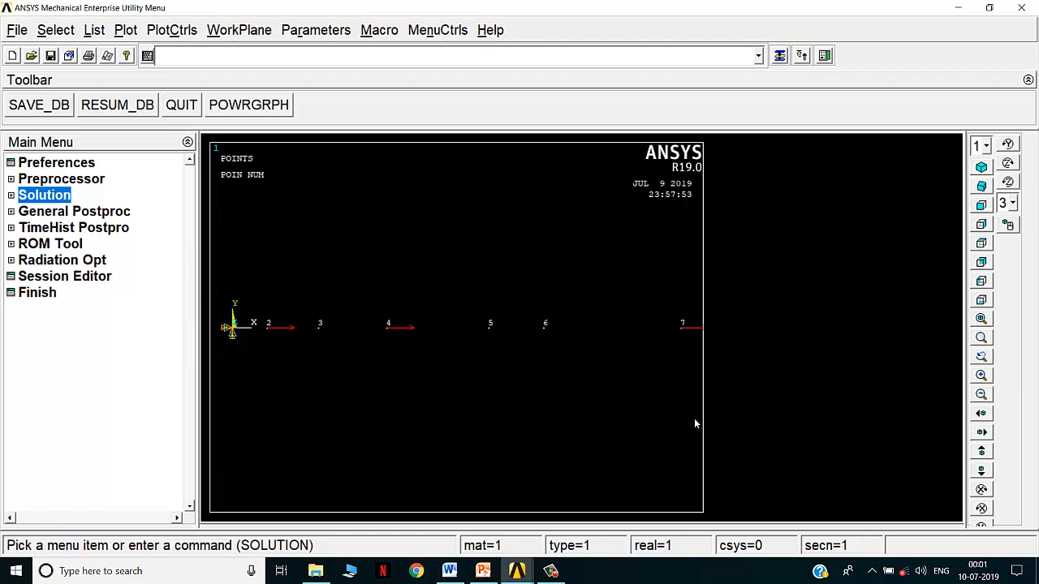
- Switch to PowerPoint and return to the stepped bar's boundary conditions slide
click(483, 570)
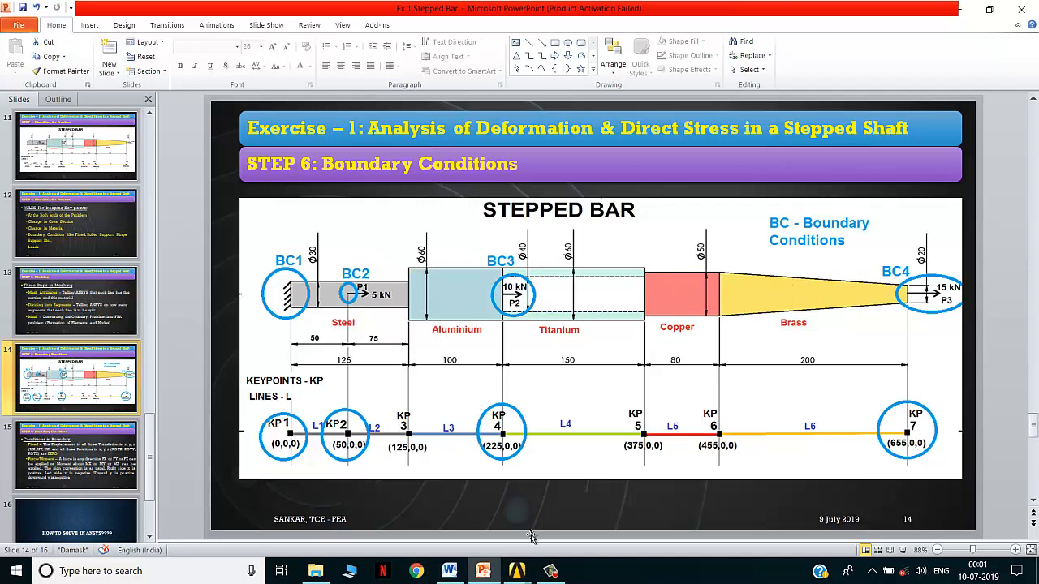
mouse_move(494, 578)
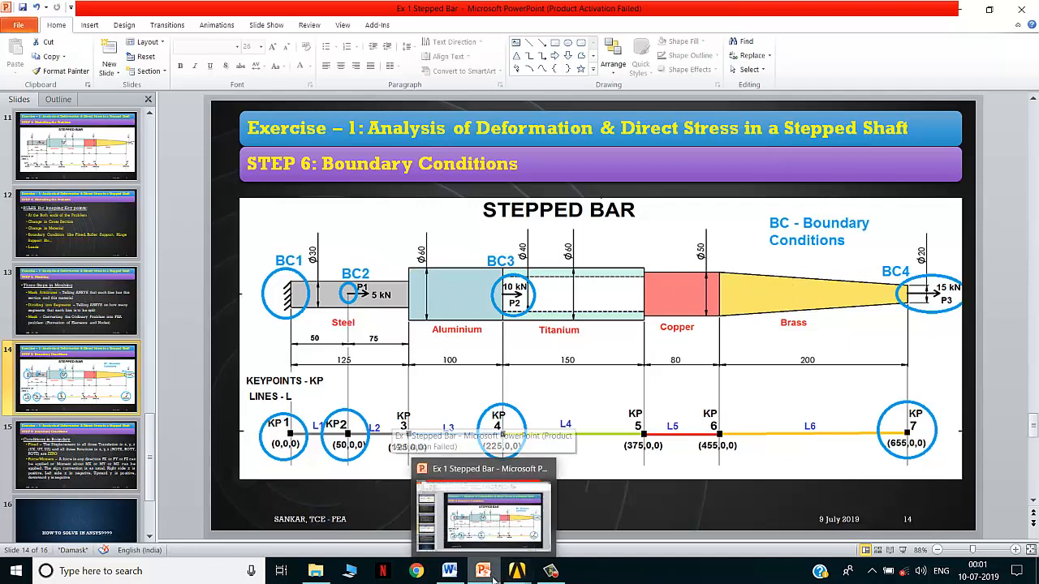
- Switch to ANSYS and plot the stepped bar's deformed shape together with the undeformed shape in General Postproc
click(422, 518)
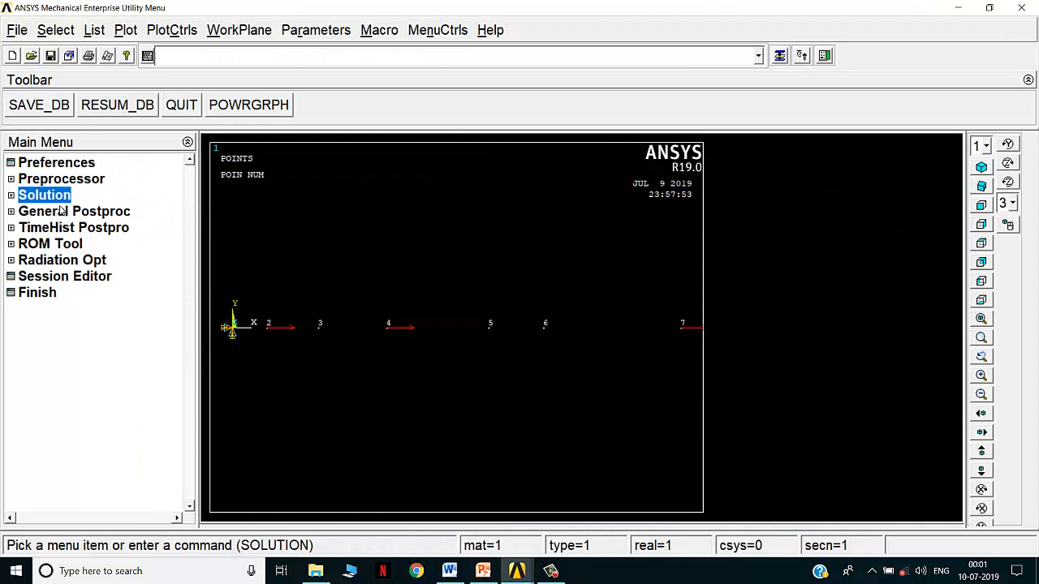
click(61, 212)
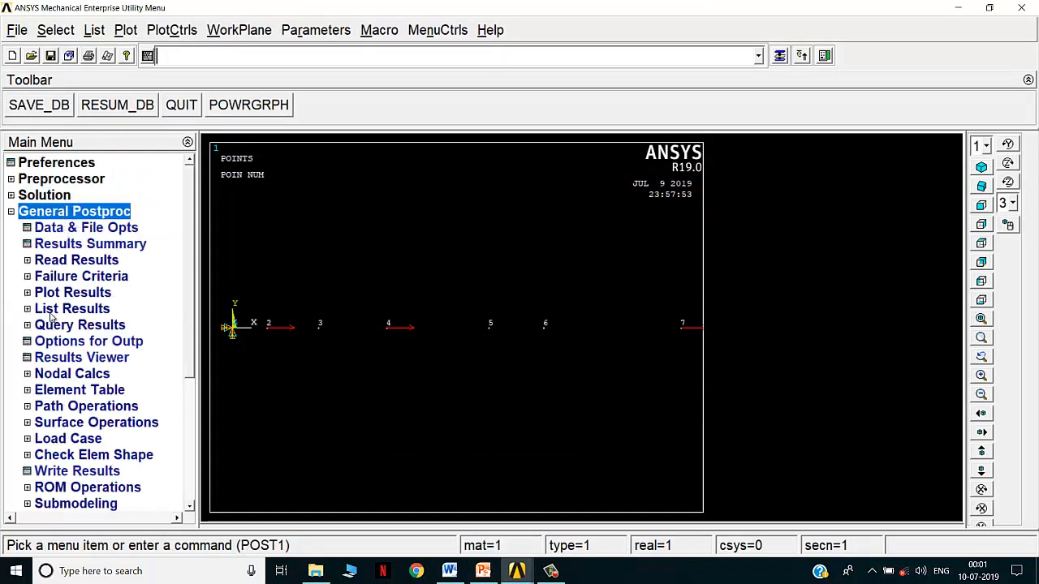
click(77, 293)
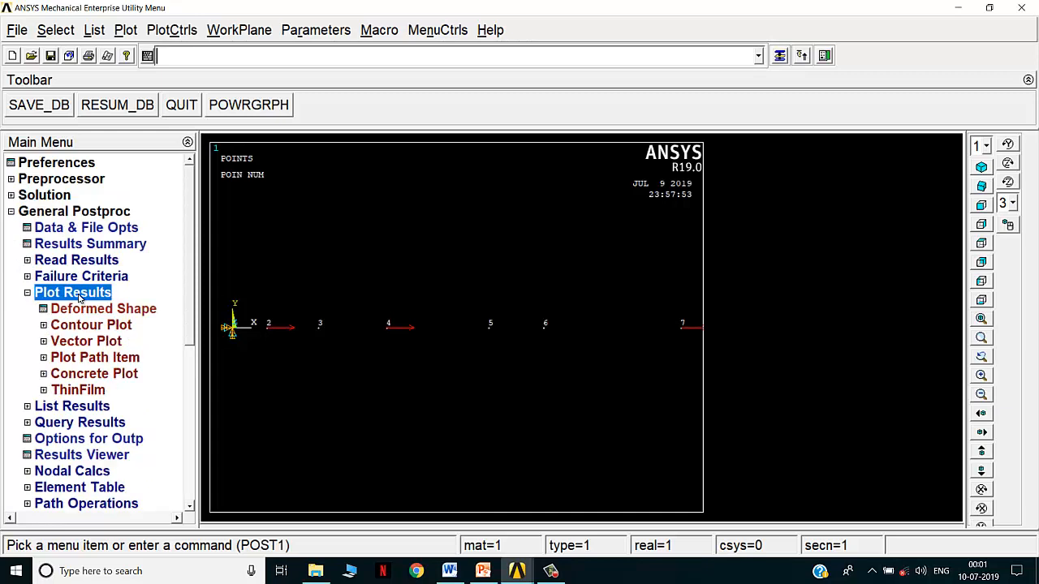
click(99, 311)
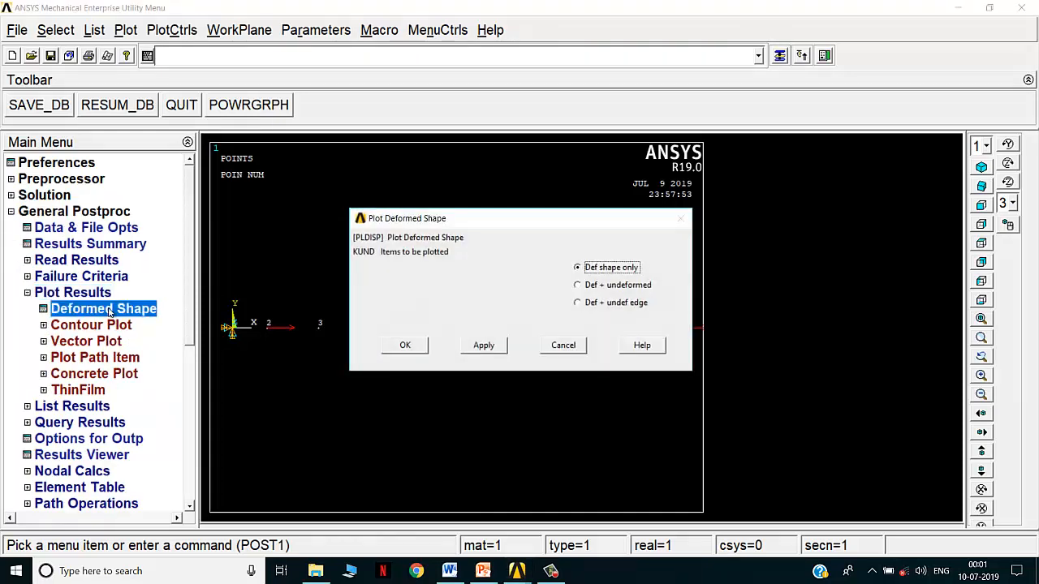
click(604, 287)
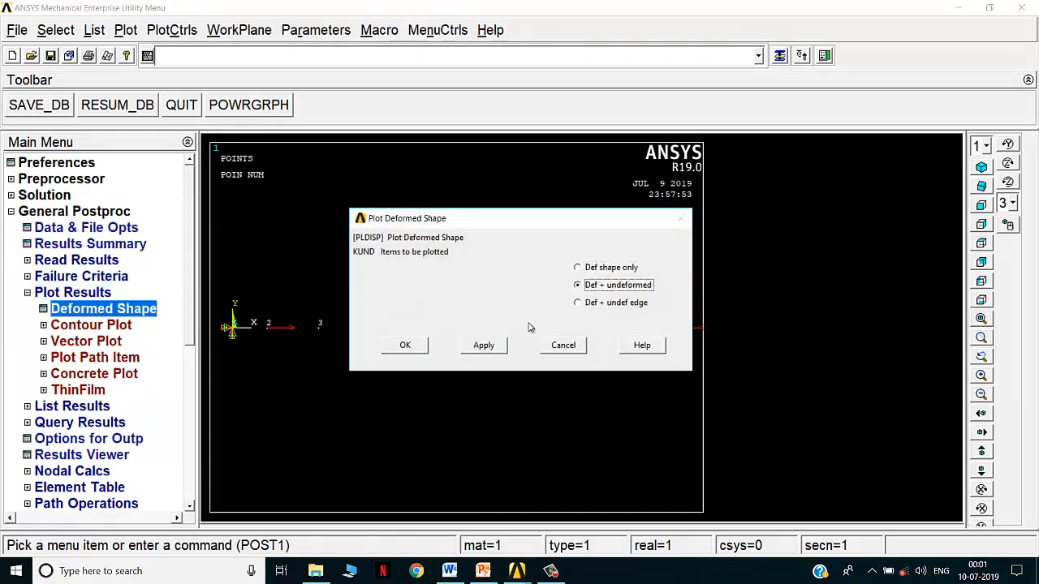
click(417, 348)
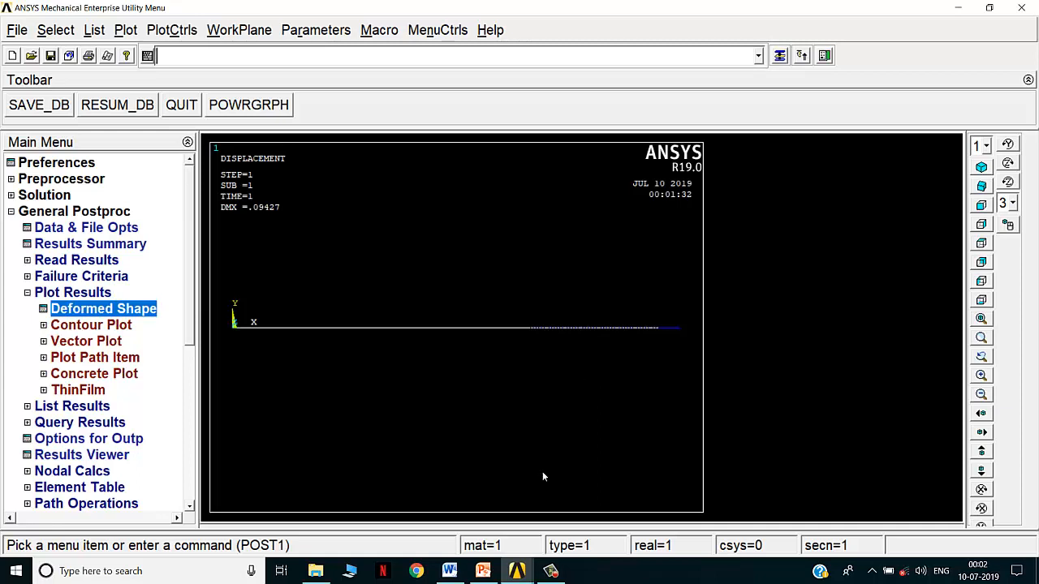
- Switch to the Word document and review the stepped bar's analytical calculations, from the deformation and stress formulas to the deformation comparison table
click(449, 571)
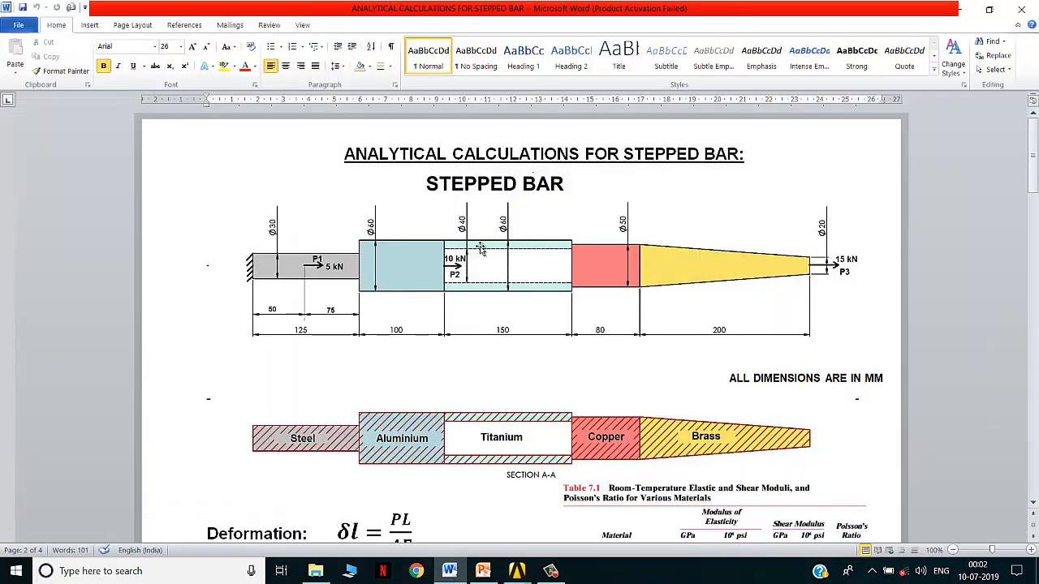
scroll(739, 187, down, 3)
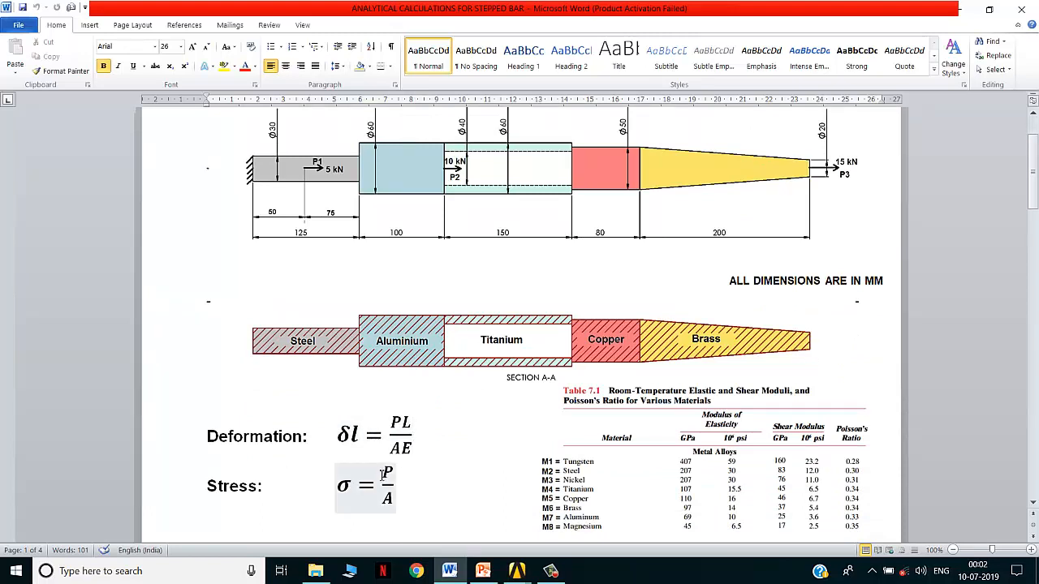
scroll(561, 442, down, 10)
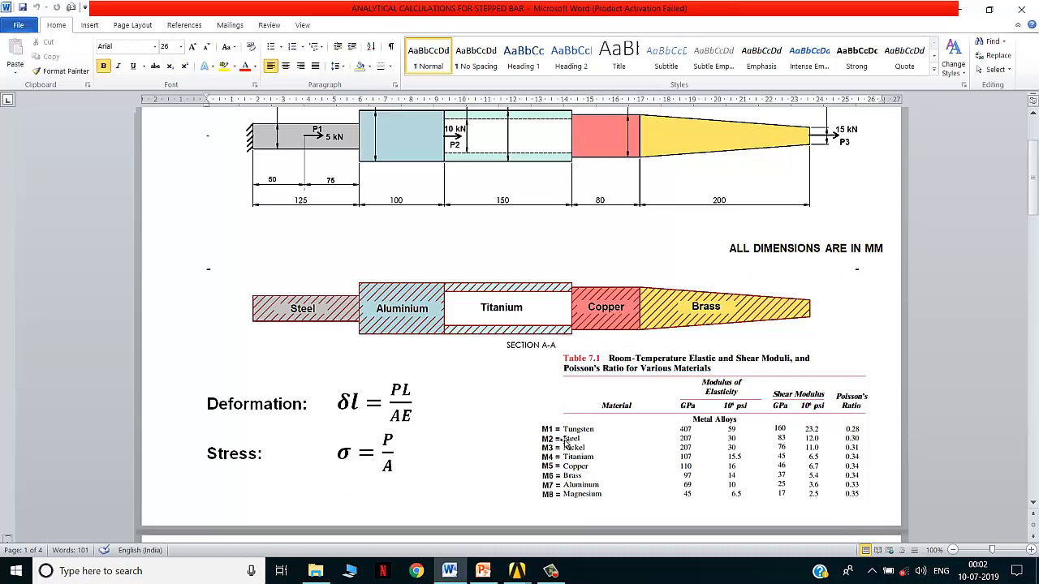
scroll(561, 441, down, 2)
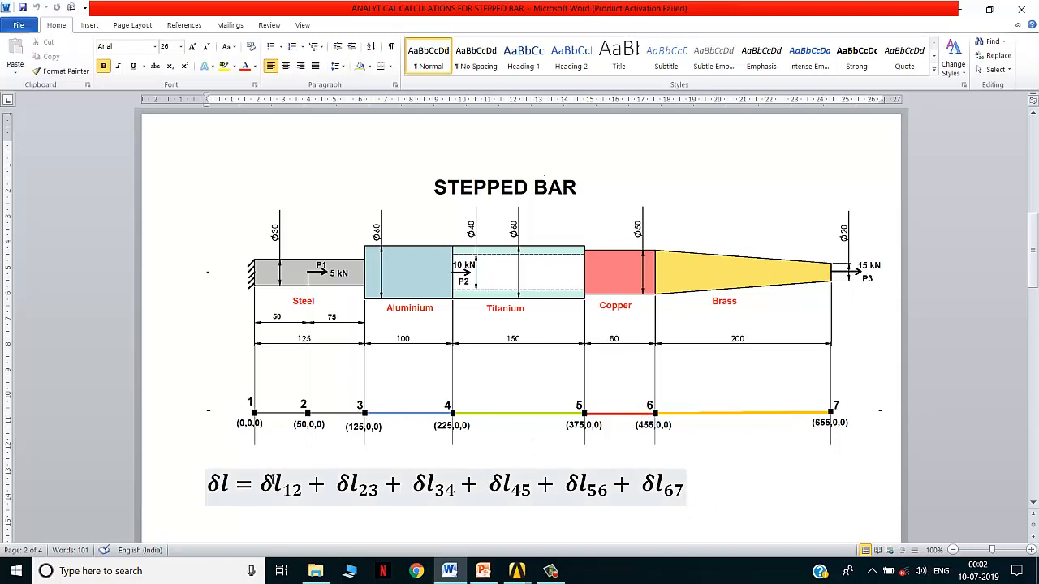
scroll(220, 468, down, 7)
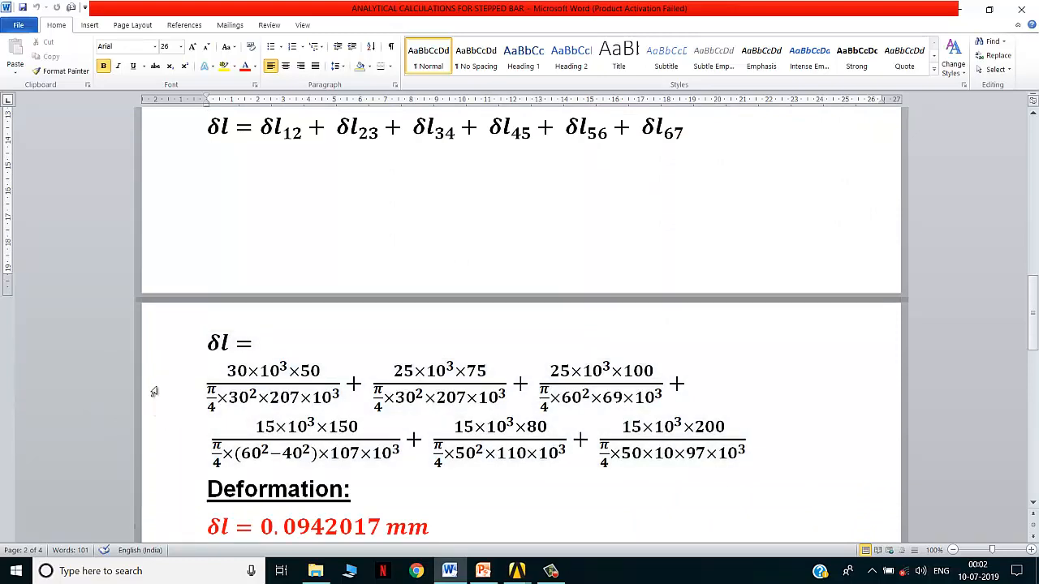
scroll(900, 410, down, 1)
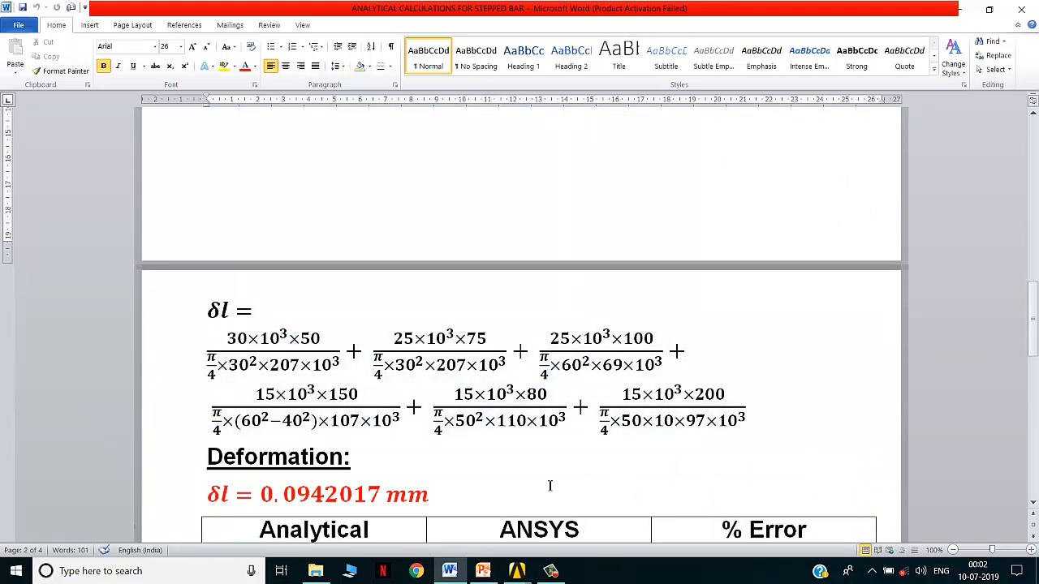
drag(441, 498, 204, 503)
scroll(270, 498, down, 1)
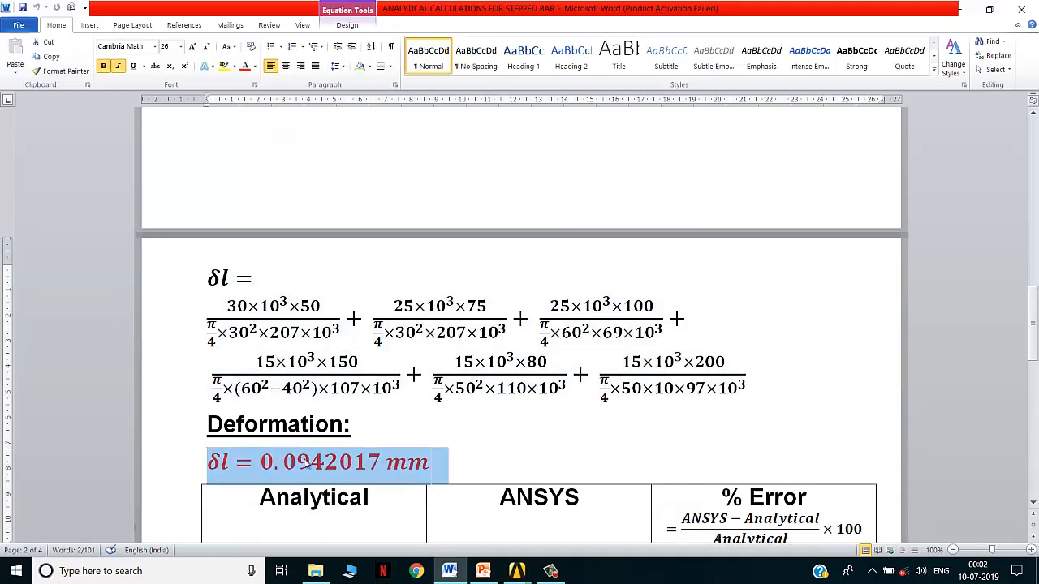
scroll(381, 454, down, 1)
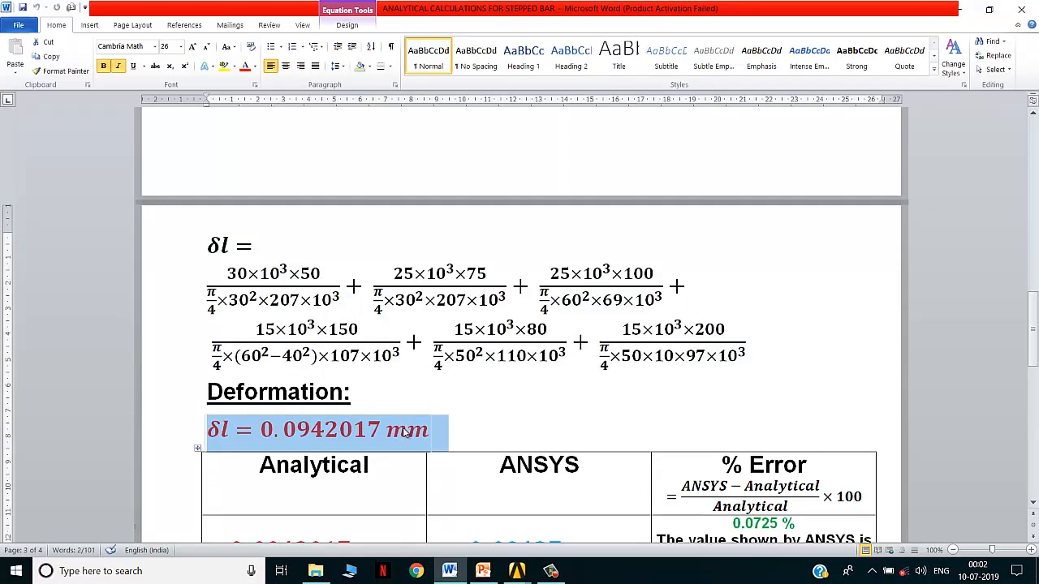
click(406, 439)
scroll(408, 432, down, 4)
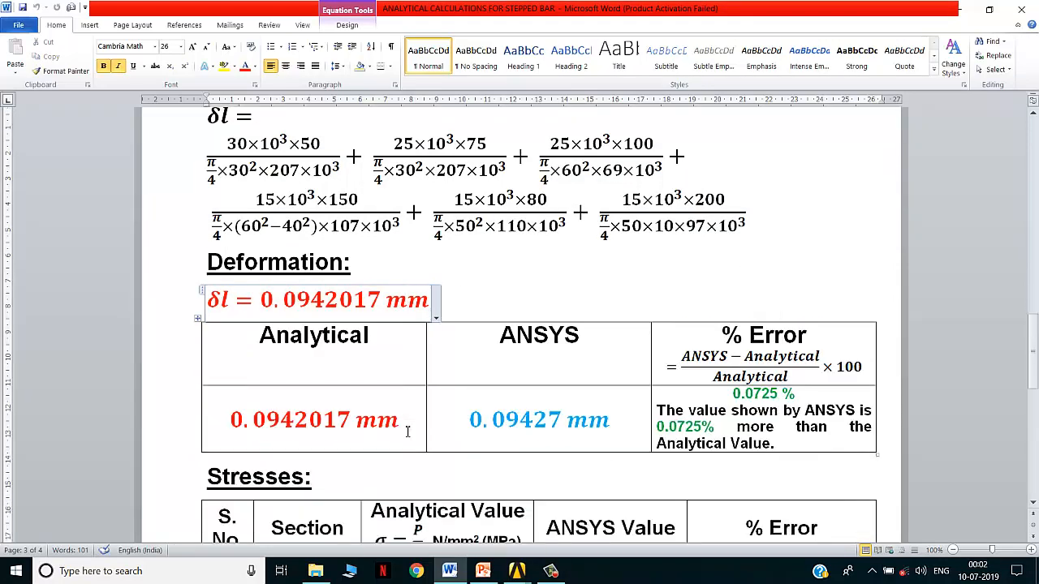
- Compare the maximum displacement in the ANSYS plot with the Analytical, ANSYS and % Error entries of the Word deformation table
click(516, 570)
click(556, 523)
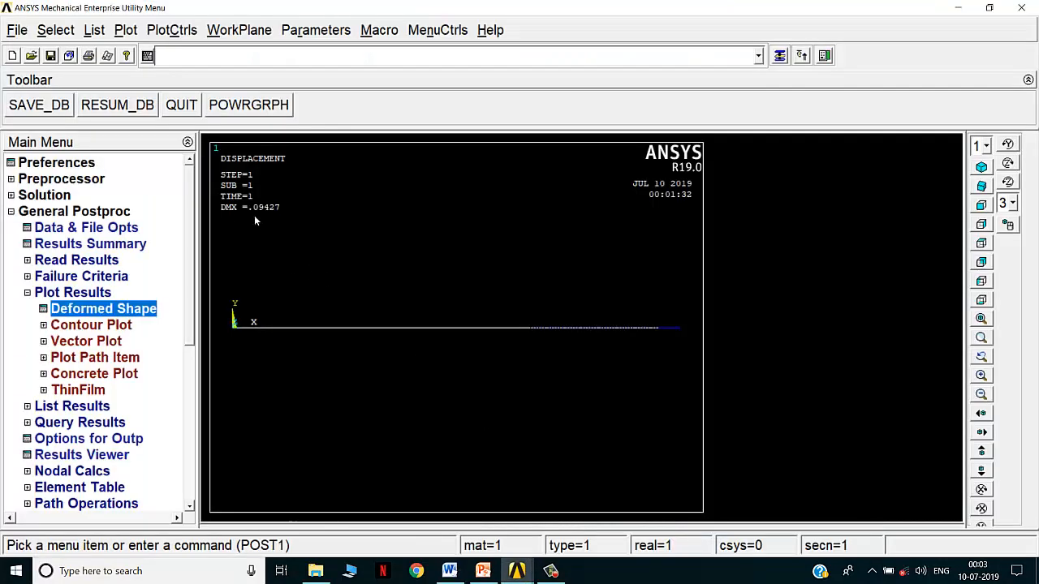
click(449, 571)
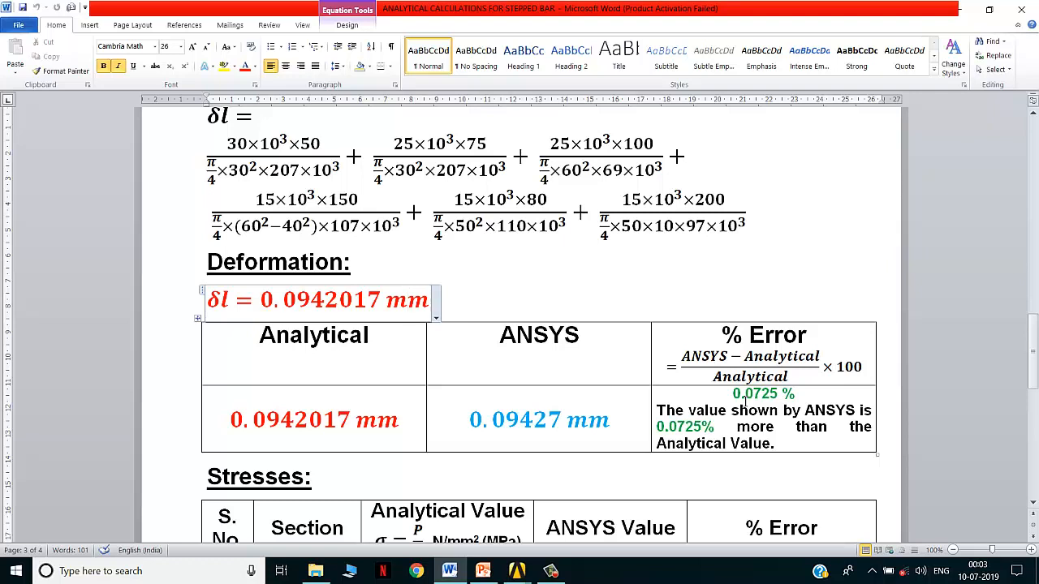
click(625, 336)
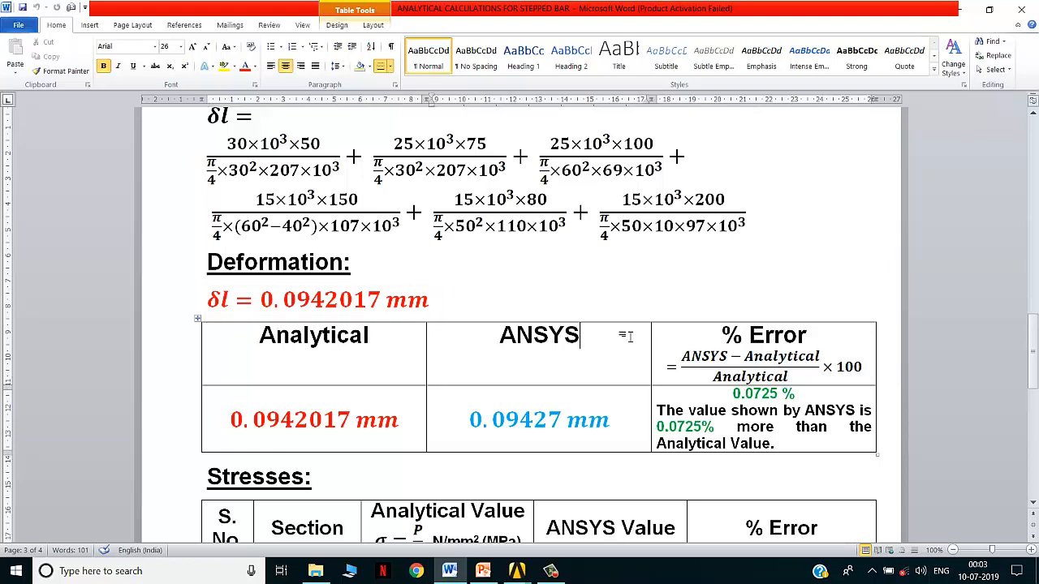
- Return to ANSYS and create a nodal solution contour plot of the displacement vector sum, showing the deformed shape only
click(456, 573)
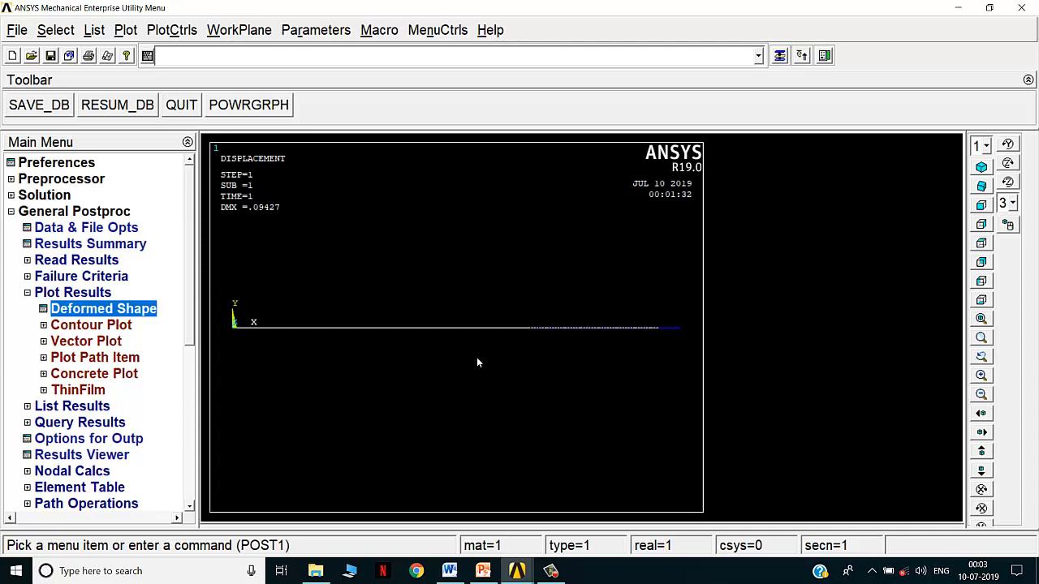
click(126, 328)
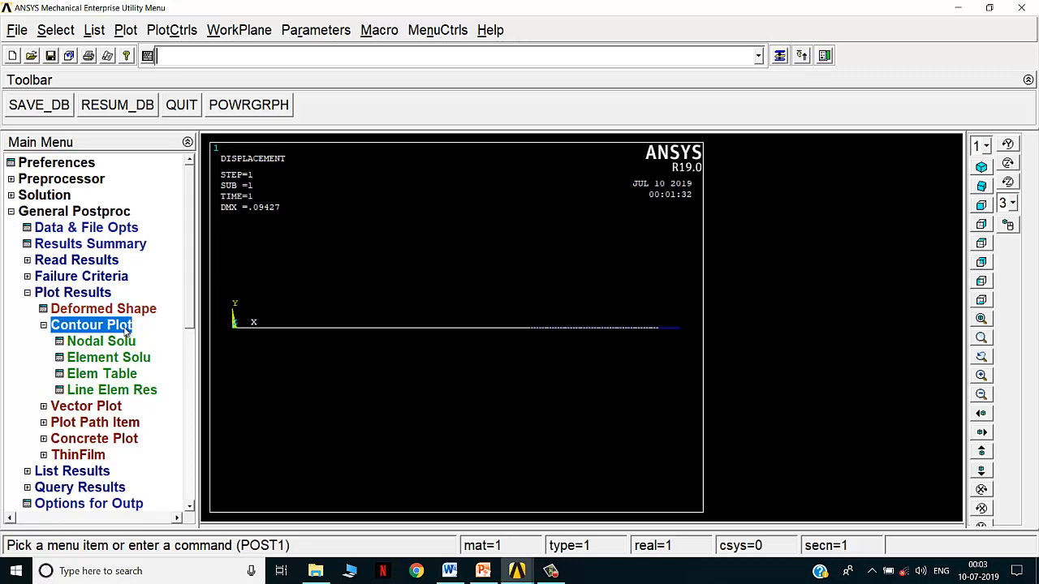
click(128, 342)
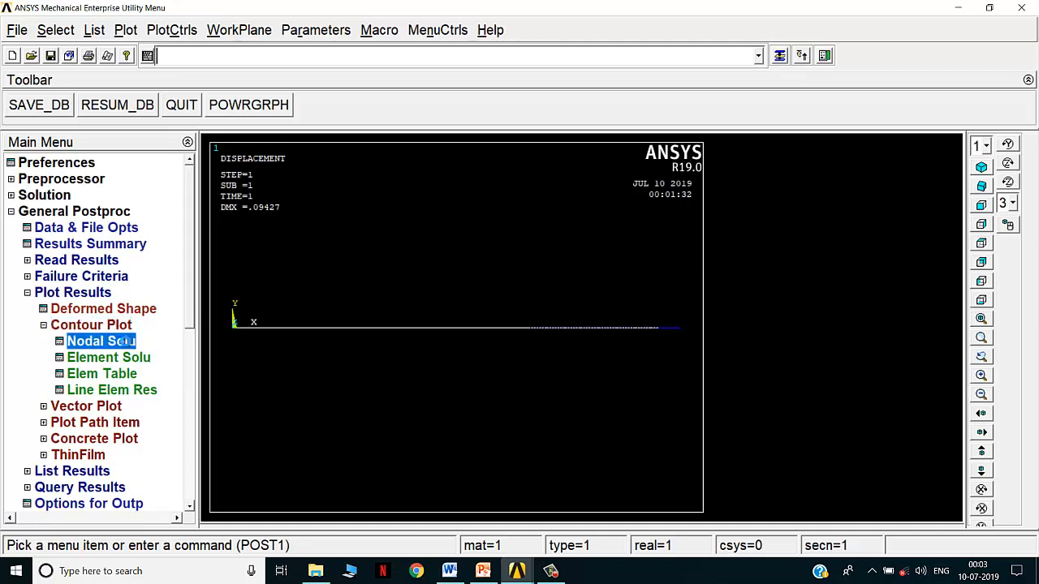
double_click(365, 130)
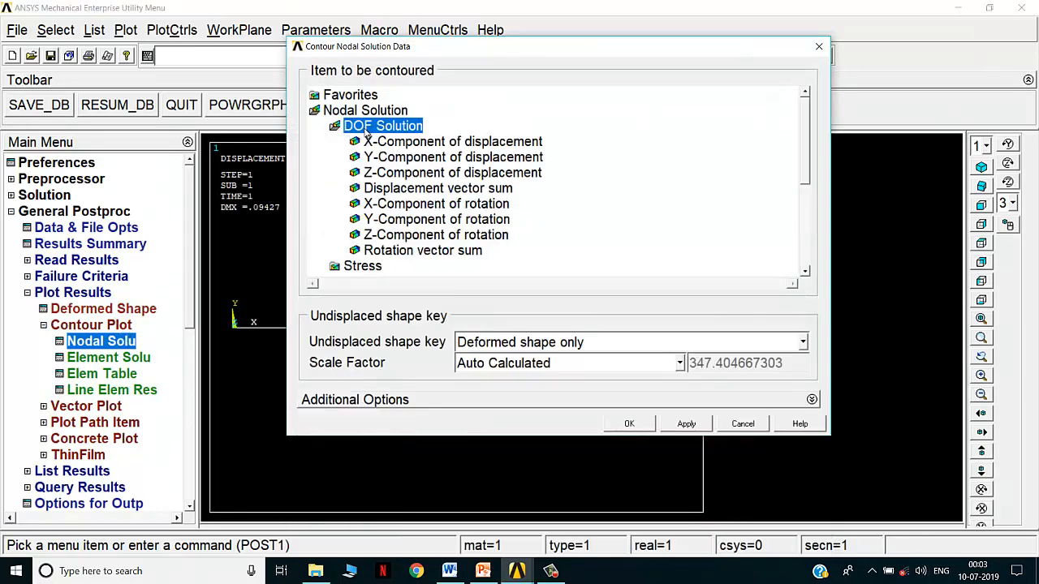
click(438, 189)
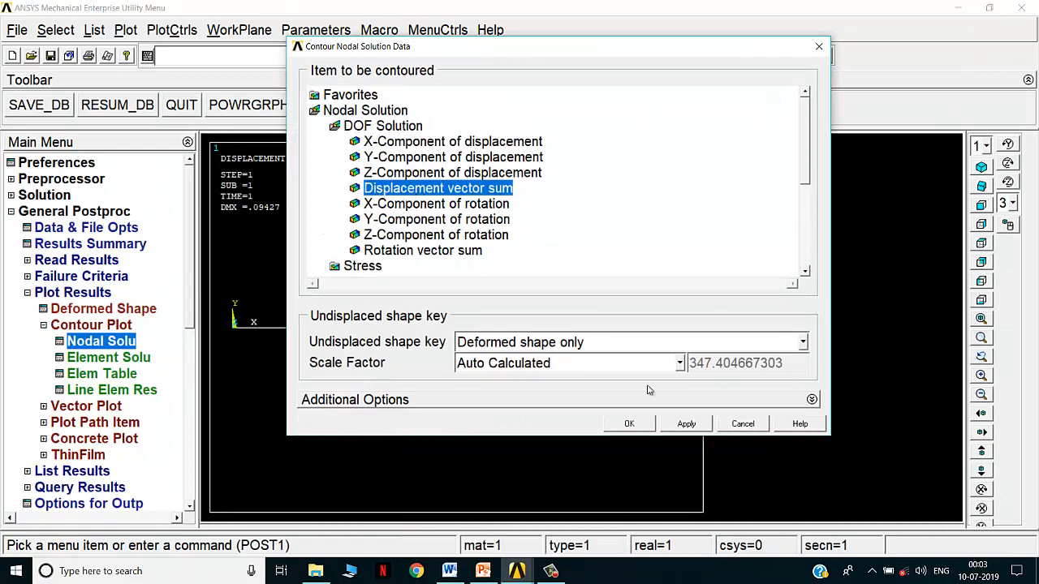
click(628, 423)
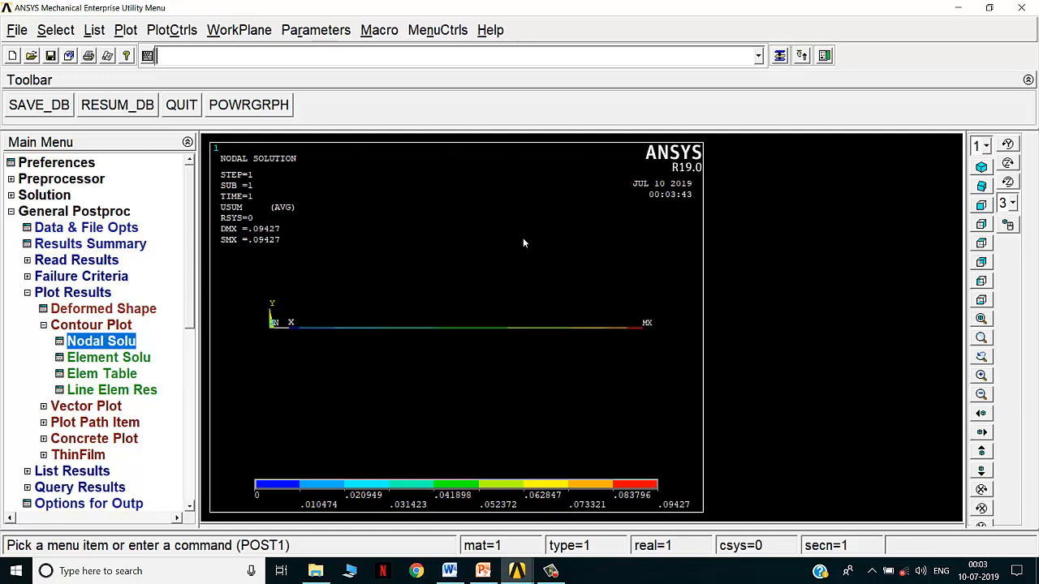
click(164, 31)
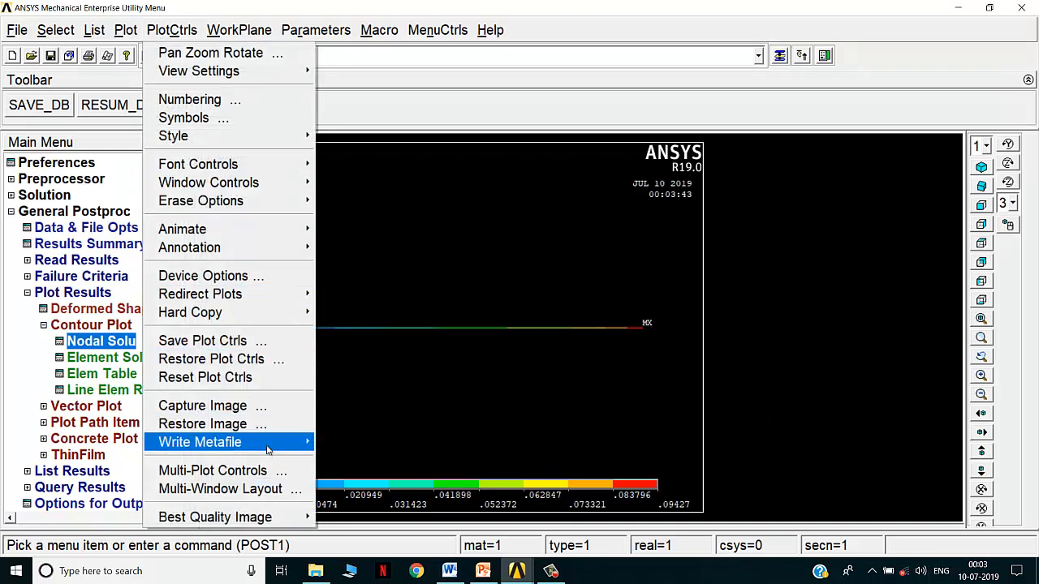
mouse_move(279, 444)
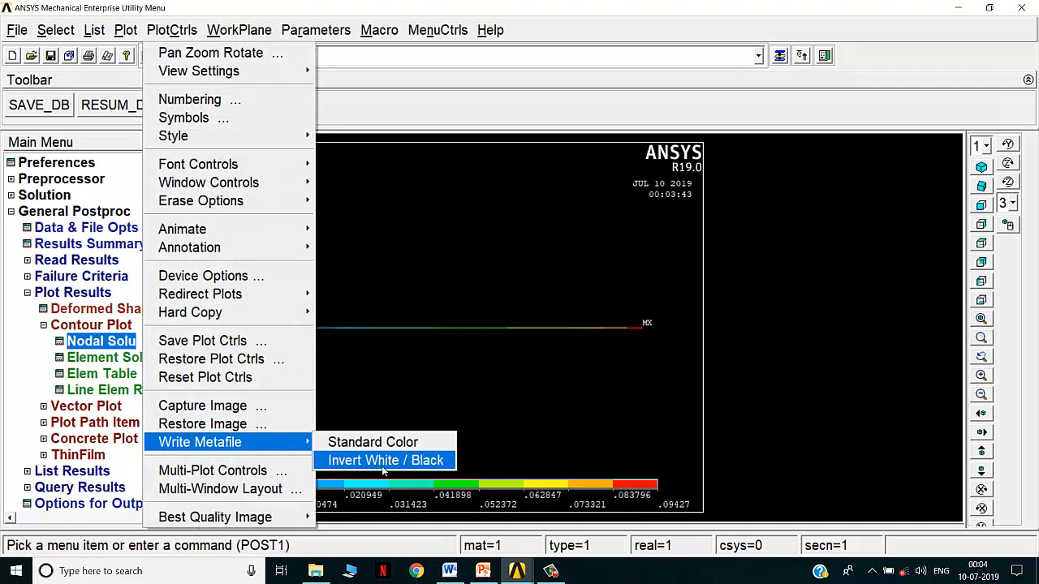
click(620, 395)
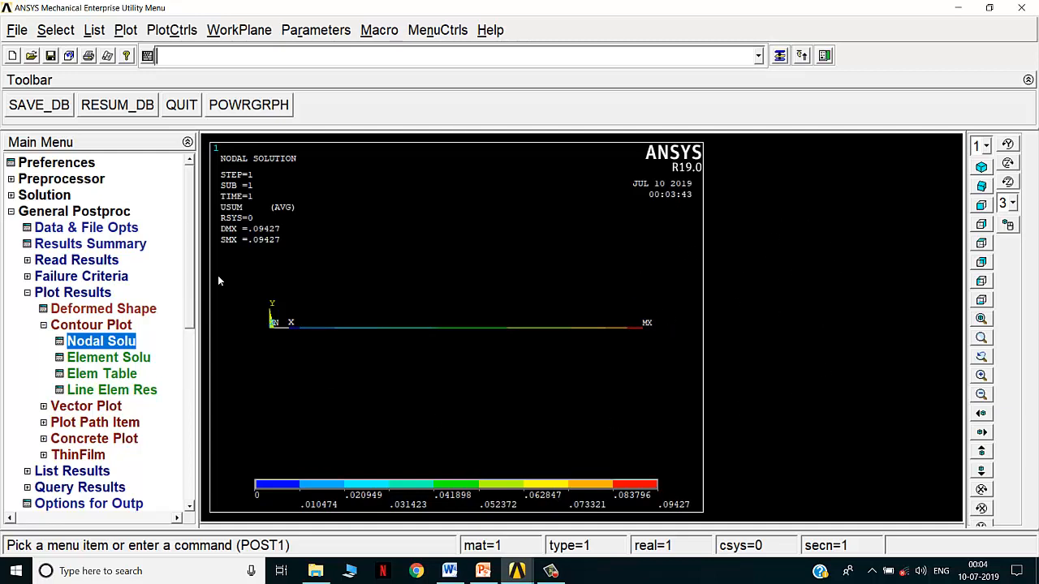
- Export the displacement contour plot as an enhanced metafile with inverted white and black, saved as DEF on the Desktop
click(179, 32)
mouse_move(243, 443)
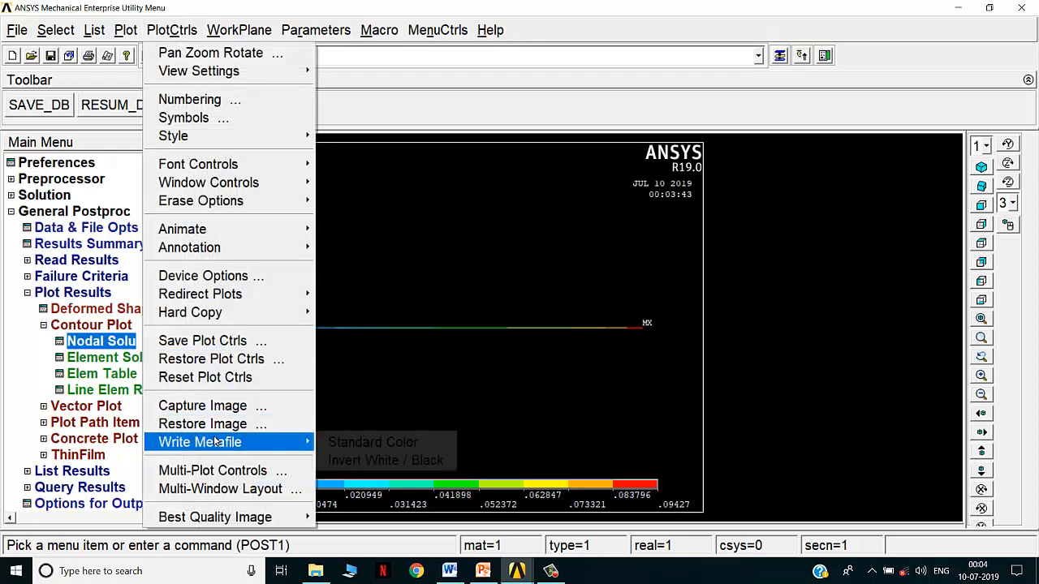
click(376, 462)
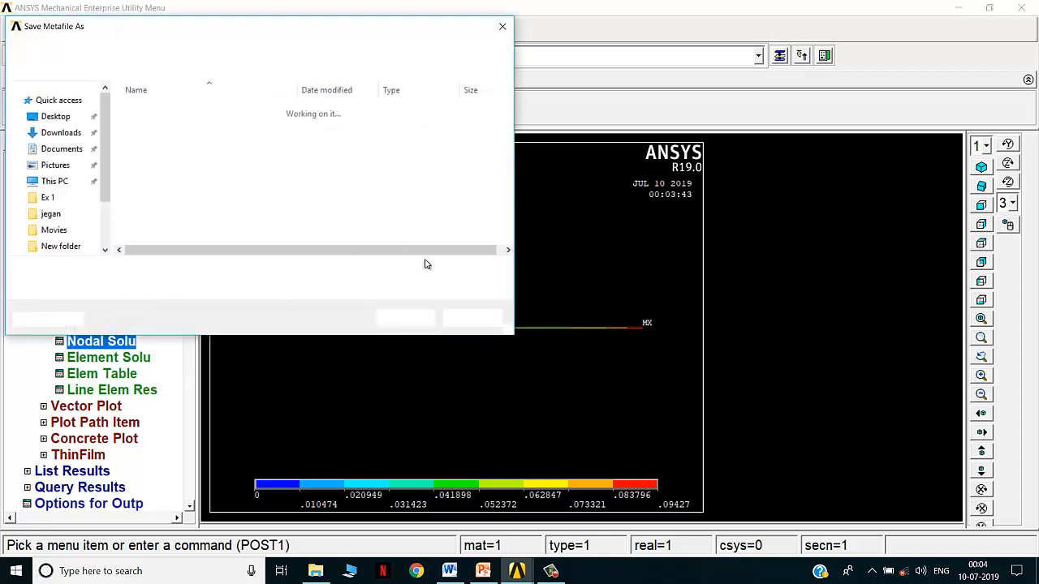
drag(107, 162, 106, 99)
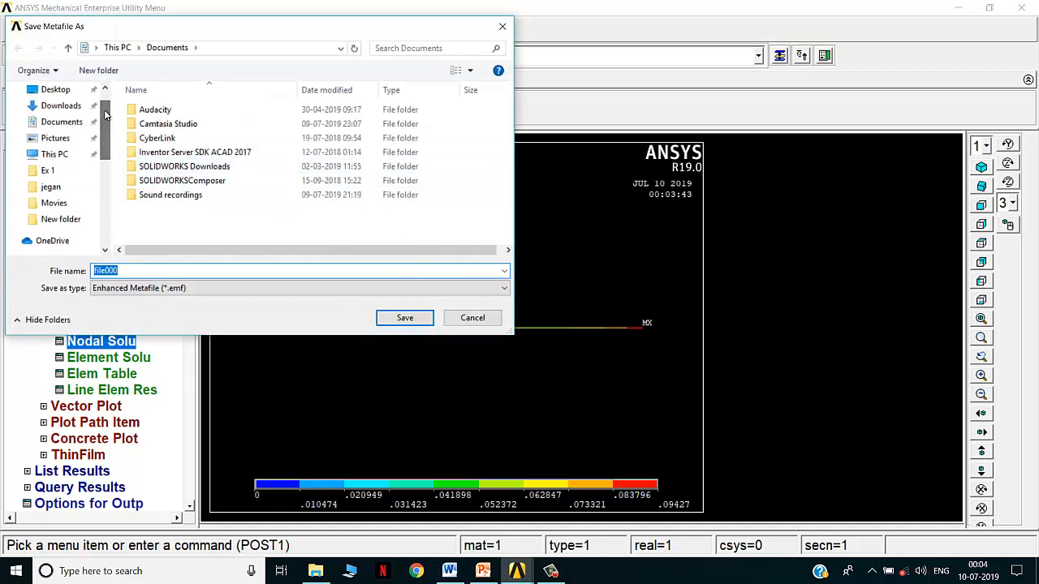
click(55, 89)
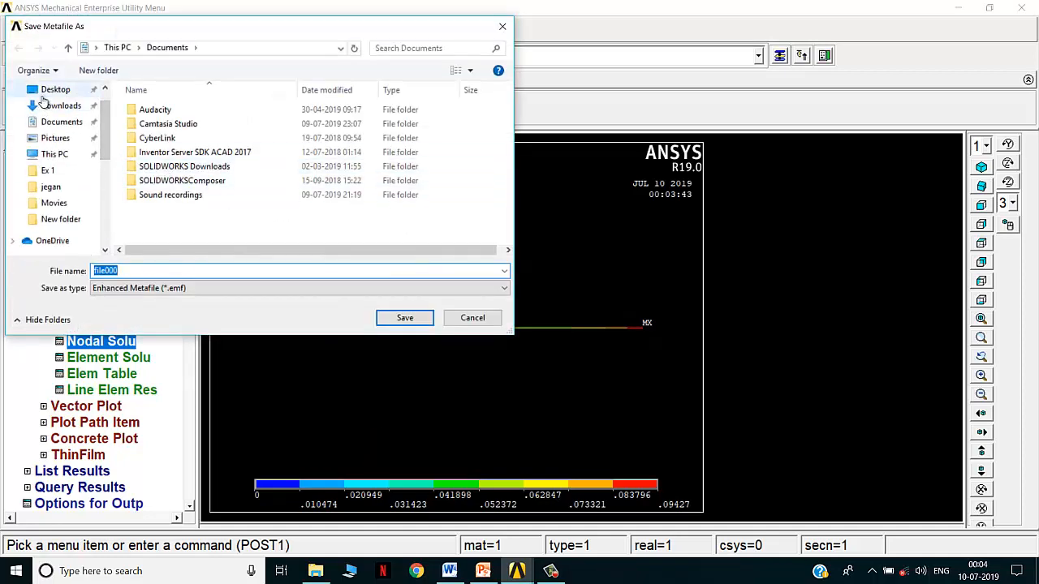
double_click(136, 271)
text(DEF)
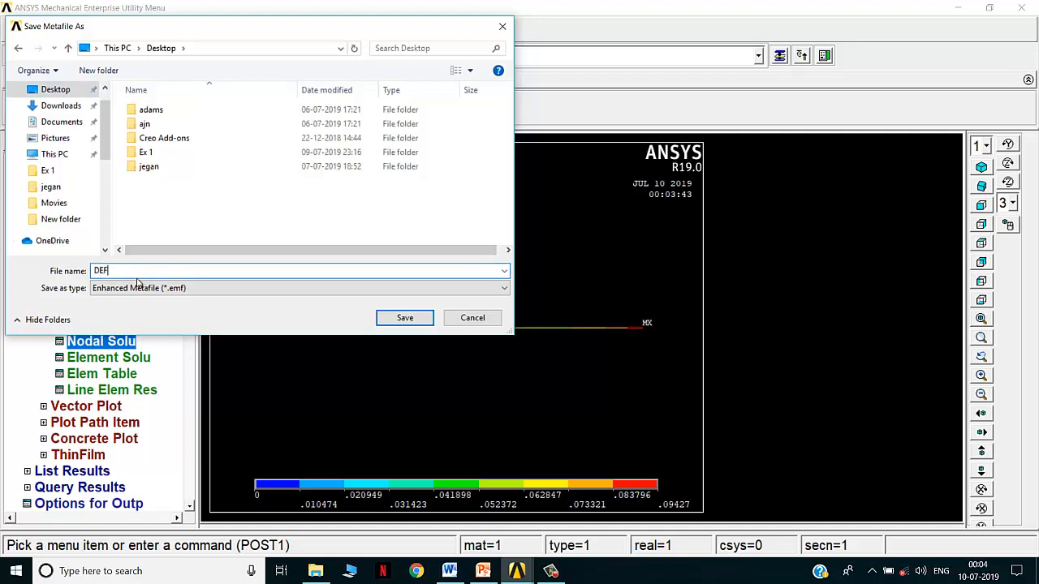
click(413, 321)
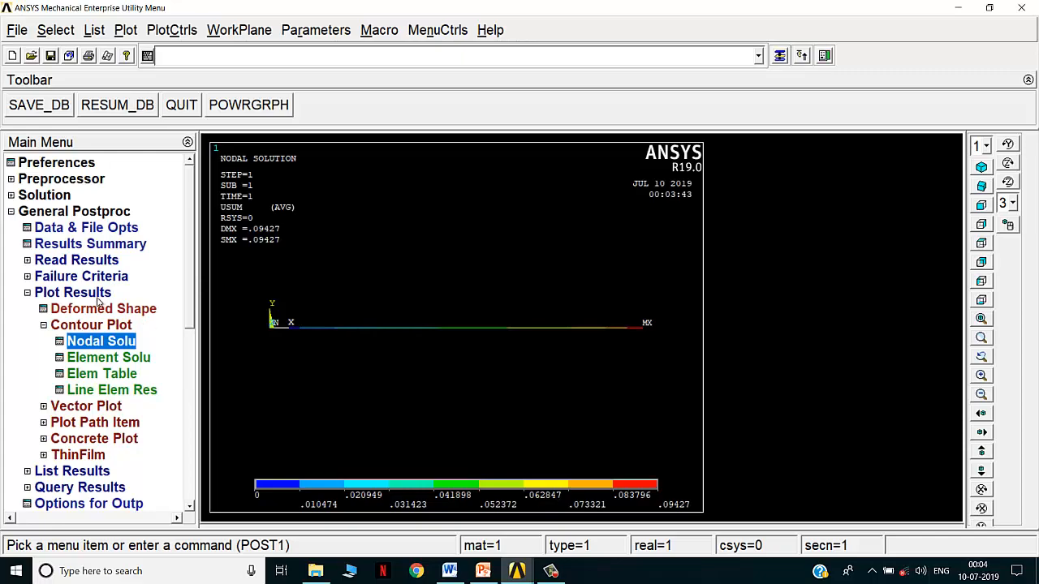
- Open the exported DEF file from the Desktop in Paint, making Paint the default app for .emf files, and maximize the image window
click(96, 293)
click(958, 7)
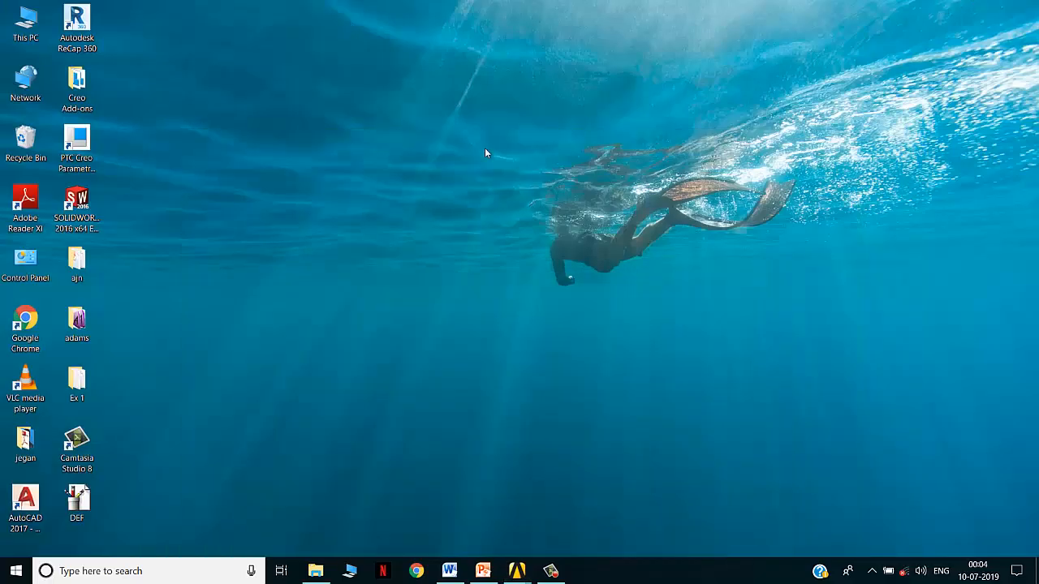
double_click(95, 502)
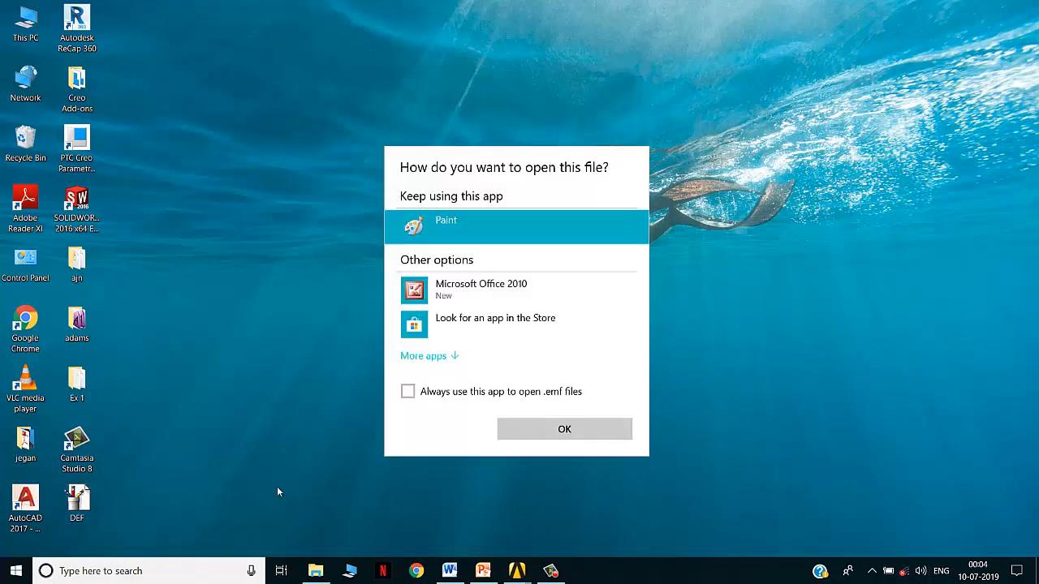
click(446, 392)
click(572, 430)
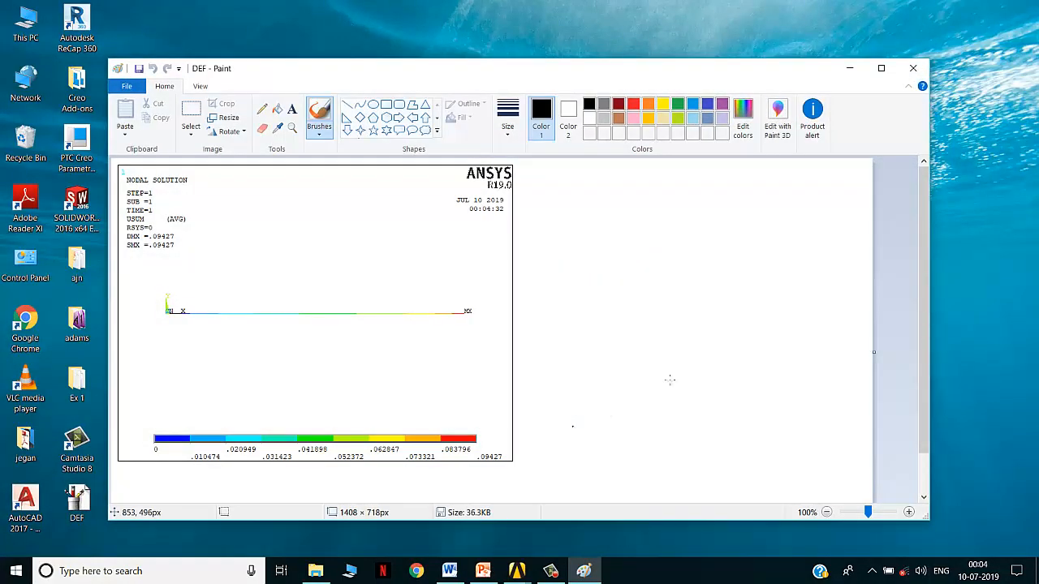
click(881, 68)
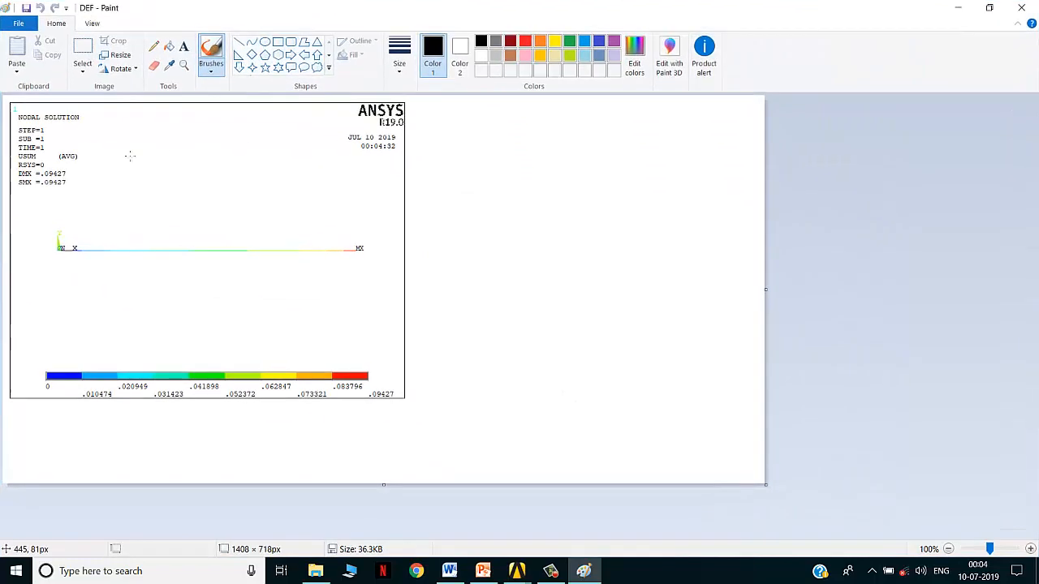
- Review the picture formats available for saving the DEF image under another type, and close Paint without saving
click(16, 24)
mouse_move(42, 135)
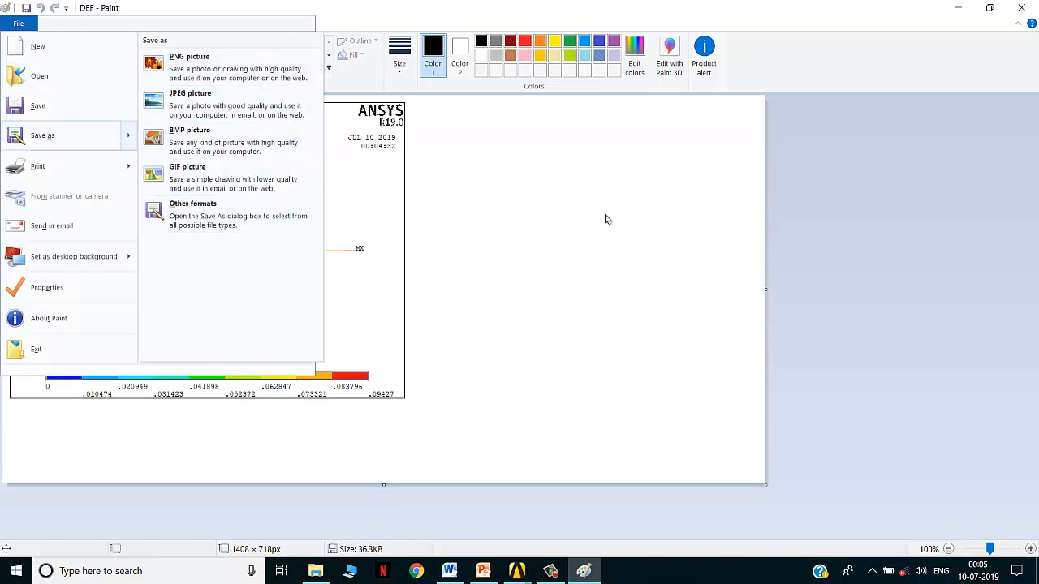
click(1029, 6)
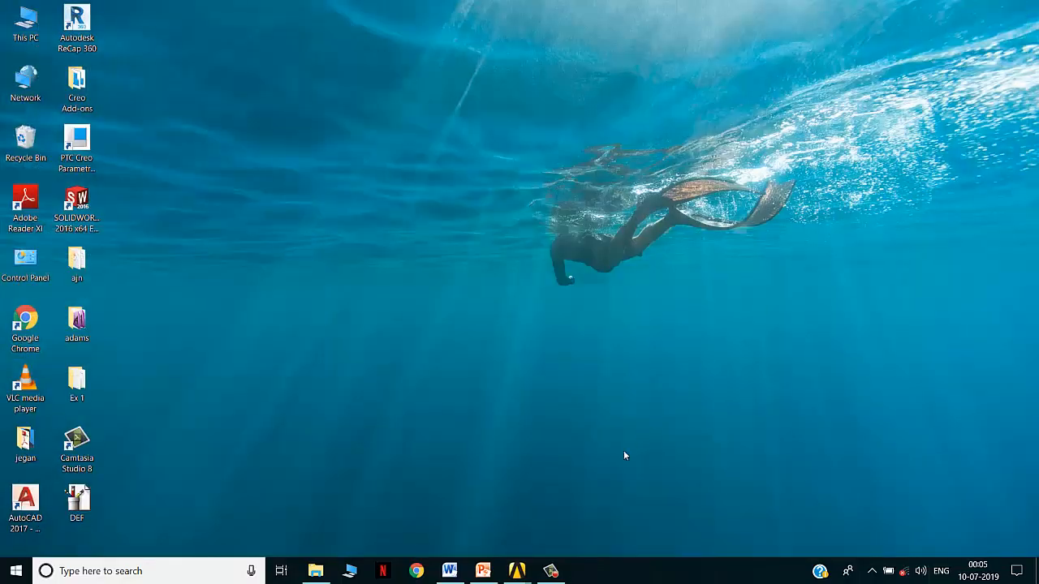
- Return to ANSYS and create a nodal solution contour plot of the von Mises stress, showing the deformed shape only
mouse_move(517, 571)
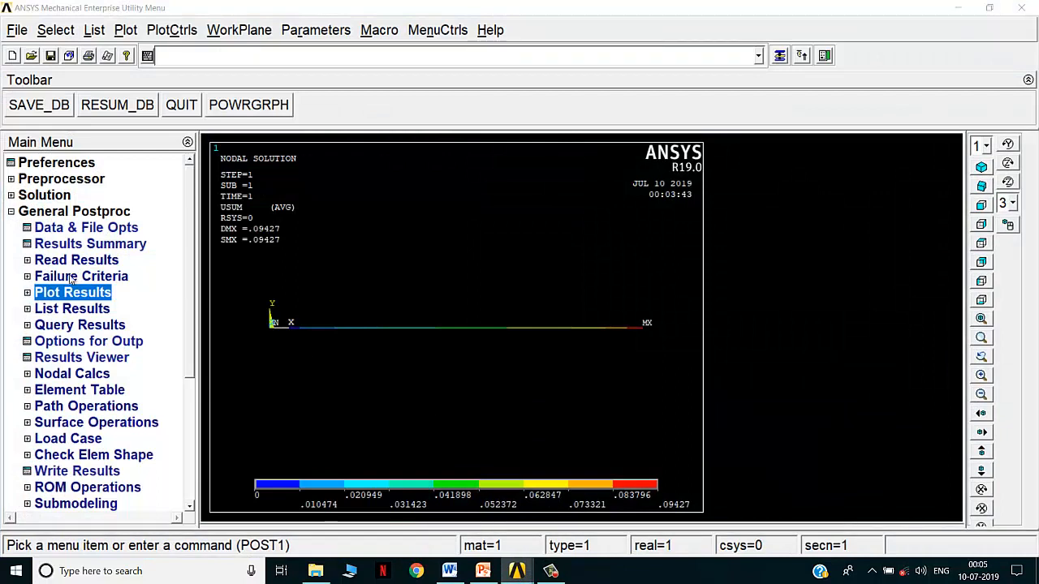
click(86, 294)
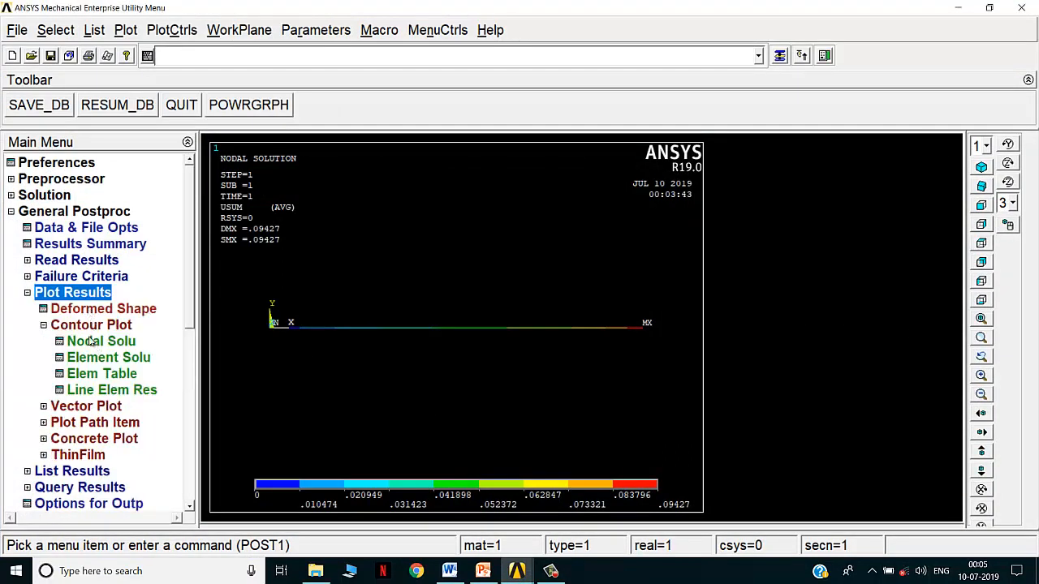
click(106, 347)
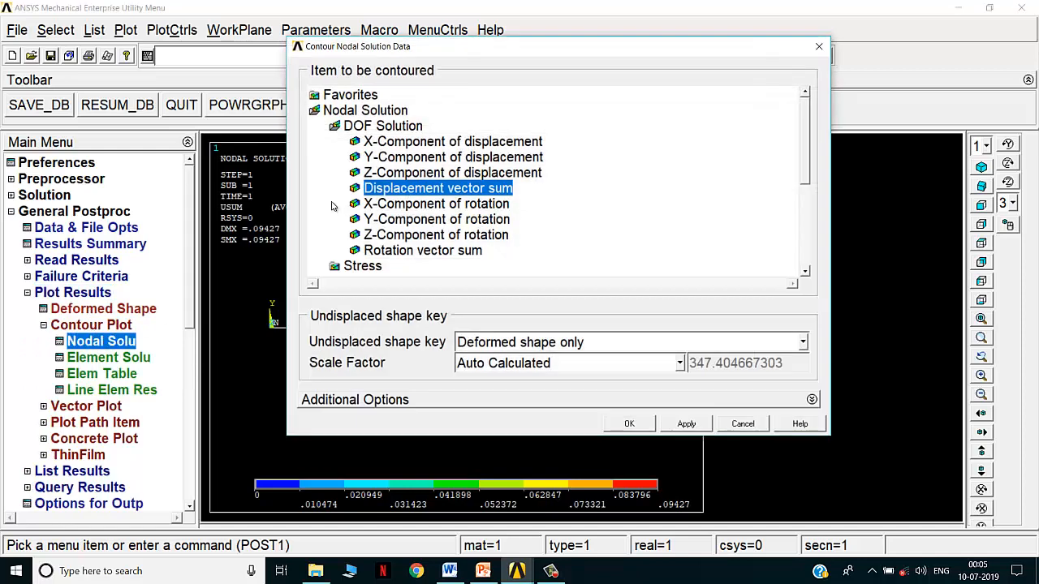
click(370, 127)
click(370, 142)
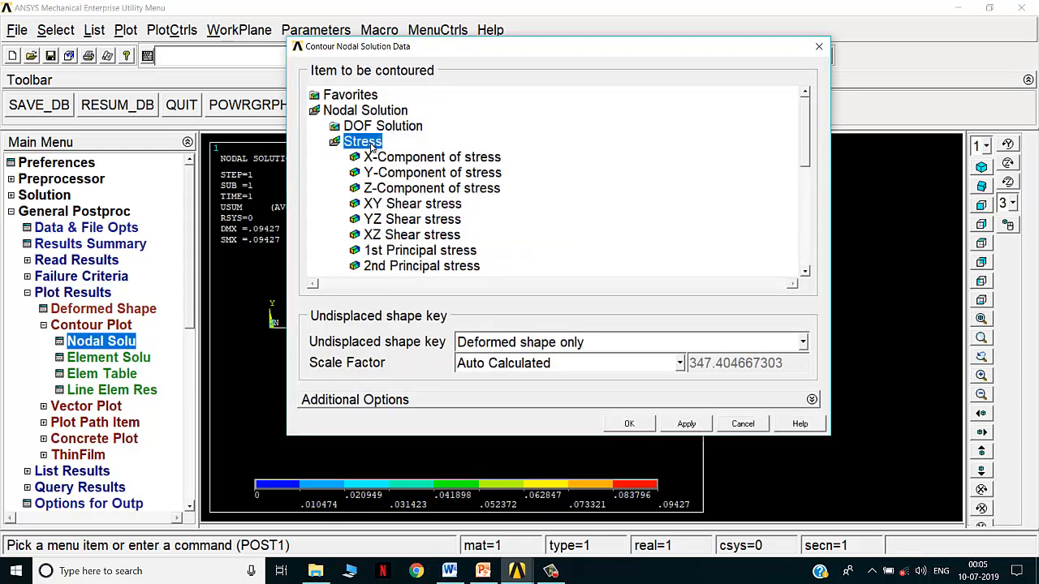
click(804, 271)
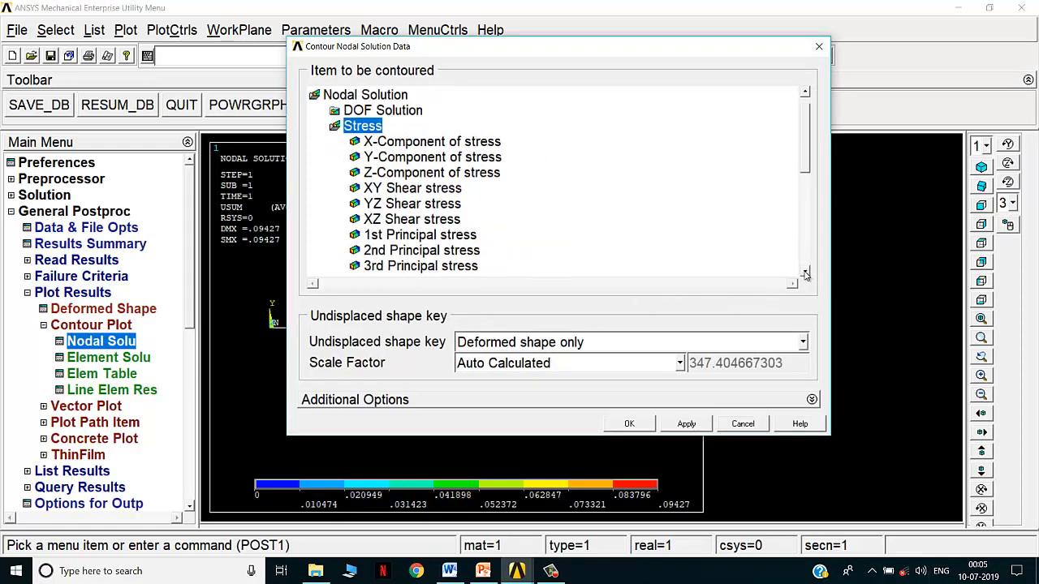
click(804, 272)
click(422, 219)
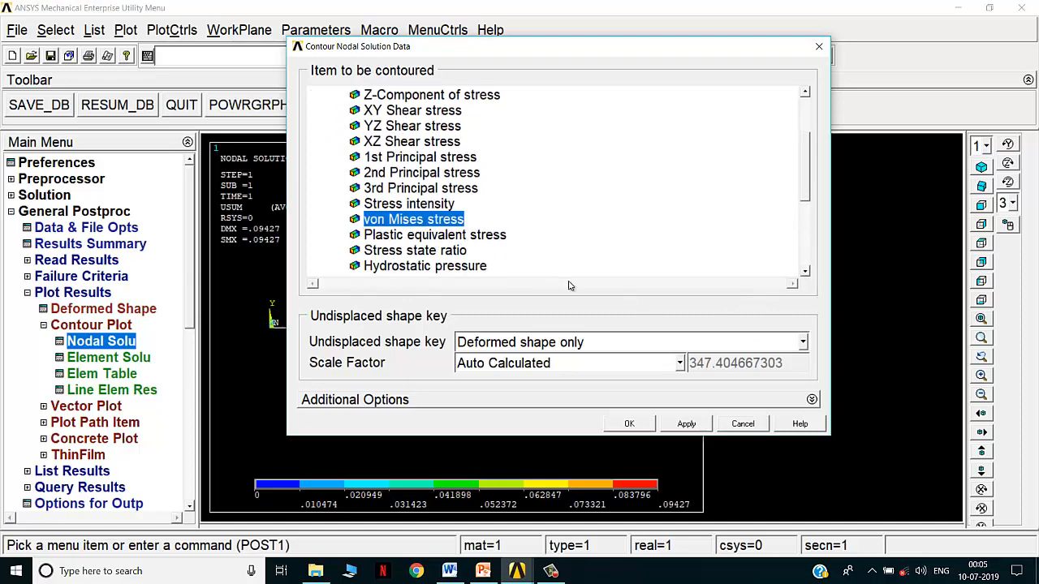
click(629, 423)
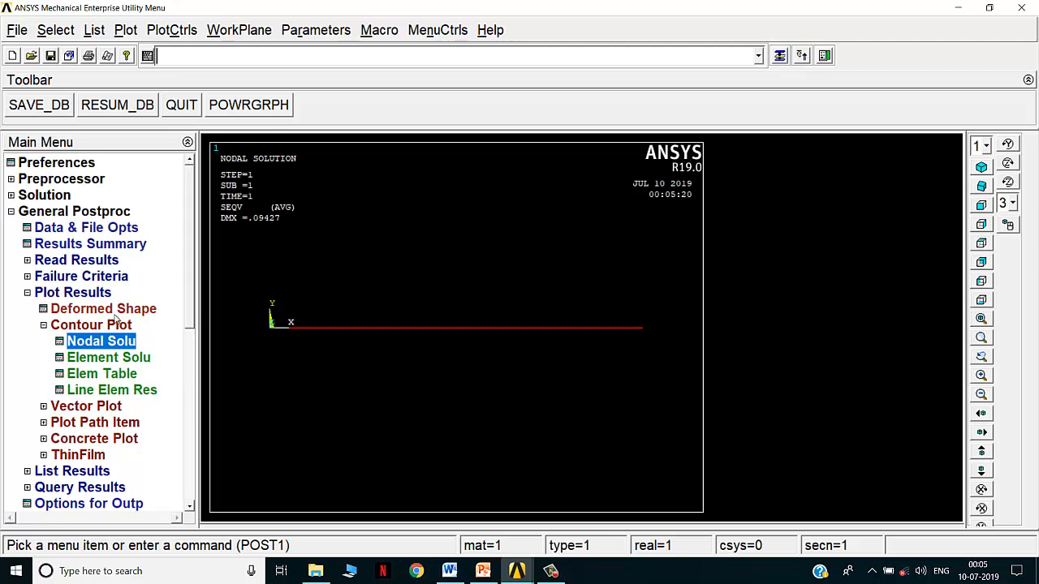
- Define an element table item labelled STRESS using the by-sequence-number result SMISC, 31
click(84, 295)
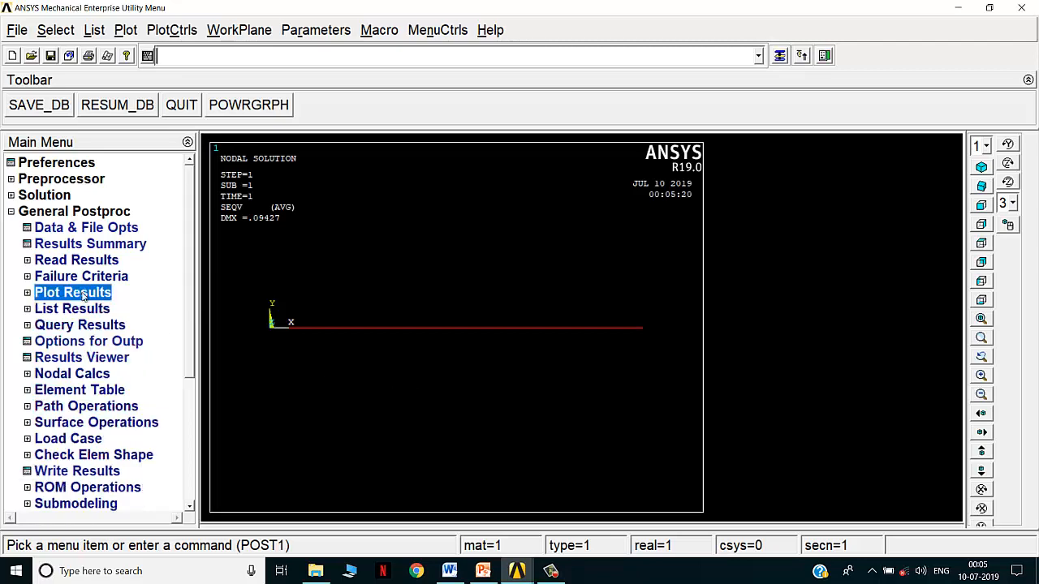
click(78, 394)
click(91, 409)
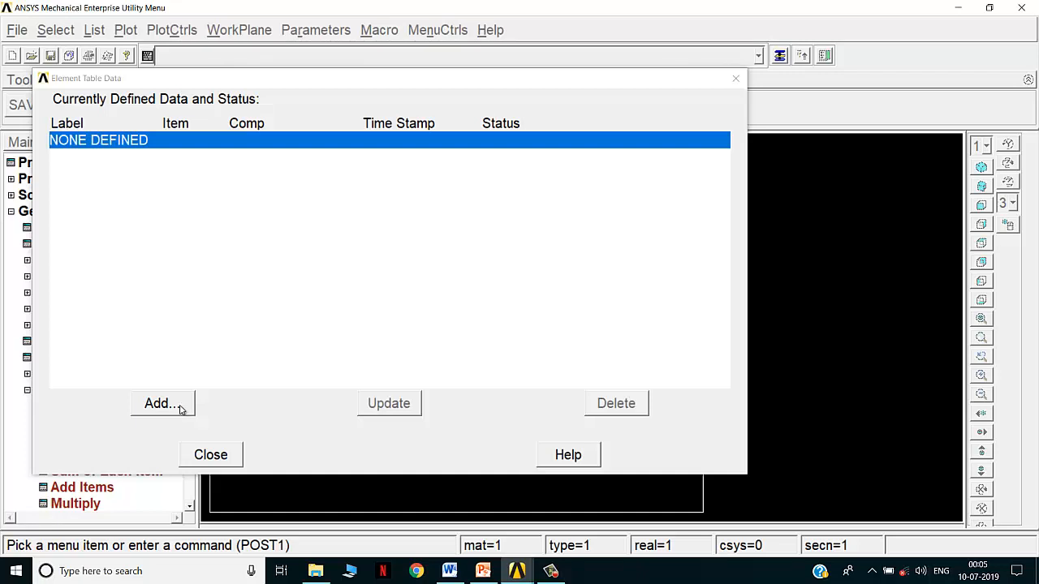
click(180, 408)
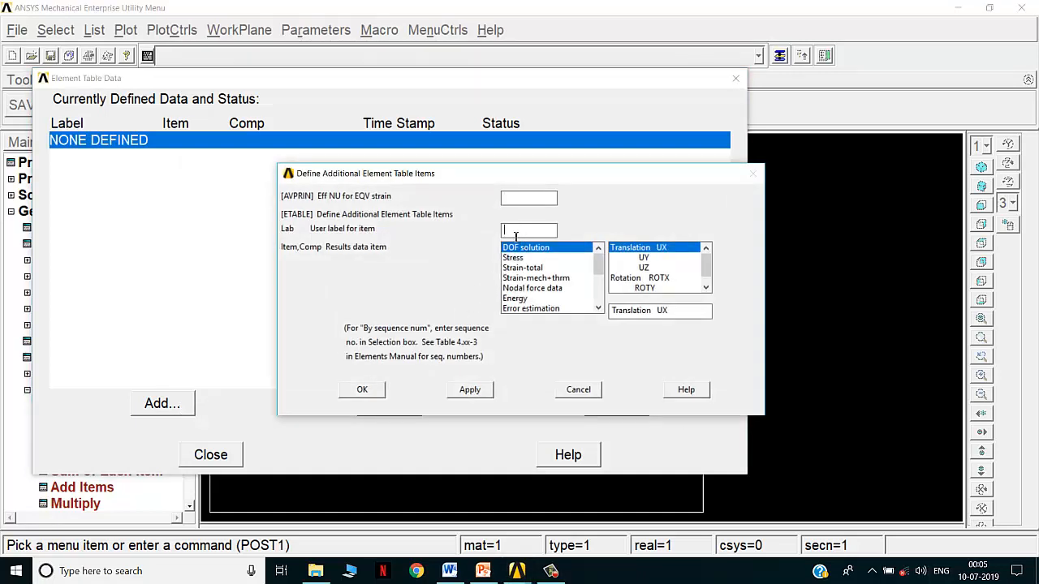
text(STRESS)
click(601, 284)
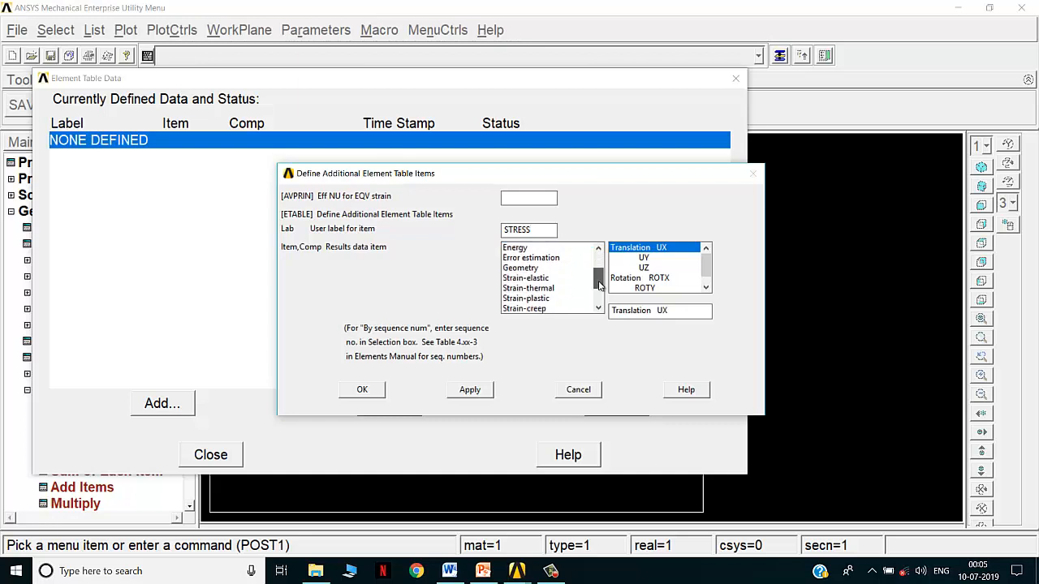
scroll(600, 284, down, 2)
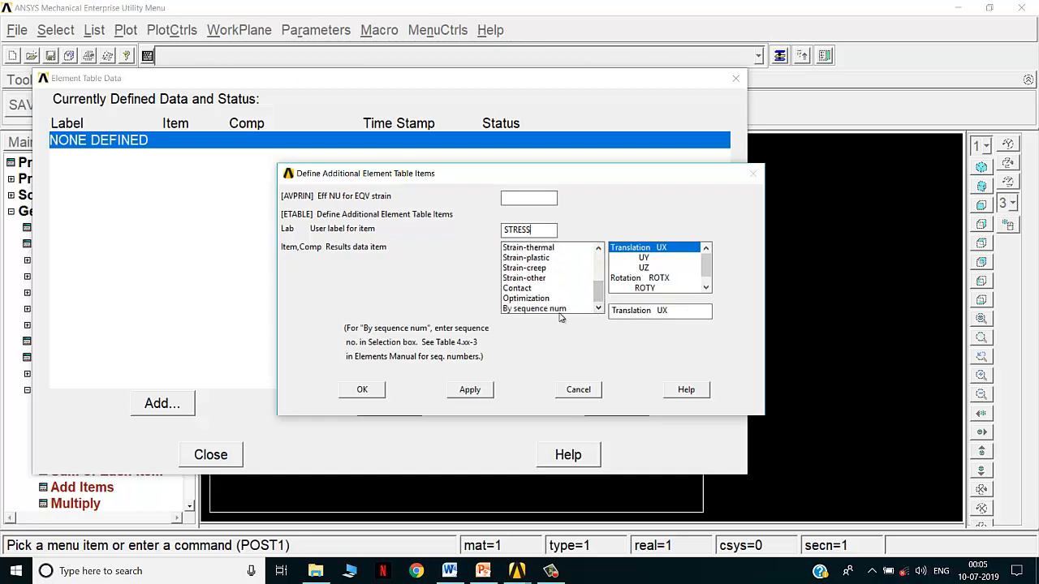
click(548, 309)
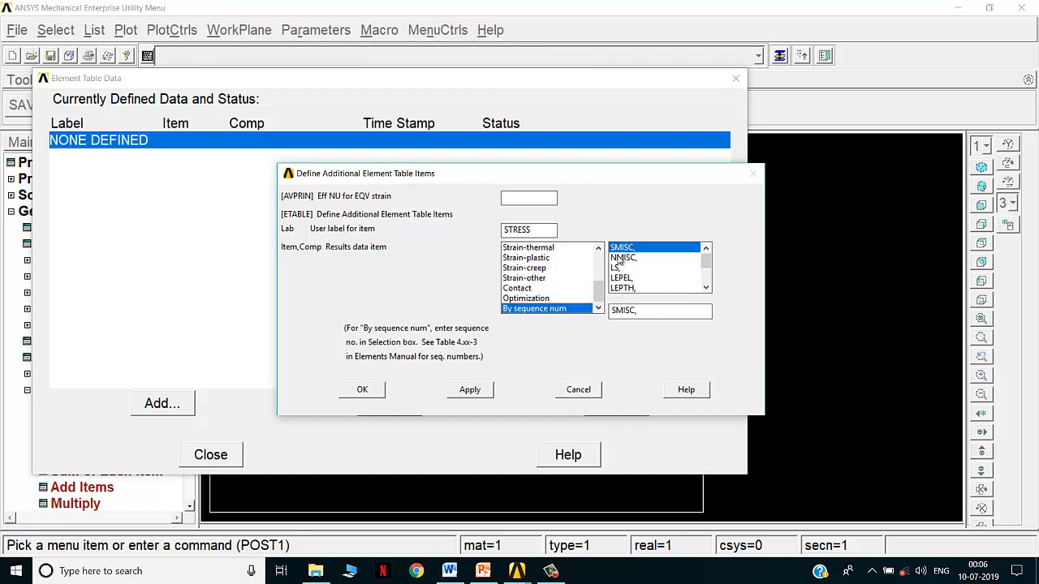
click(651, 313)
click(365, 390)
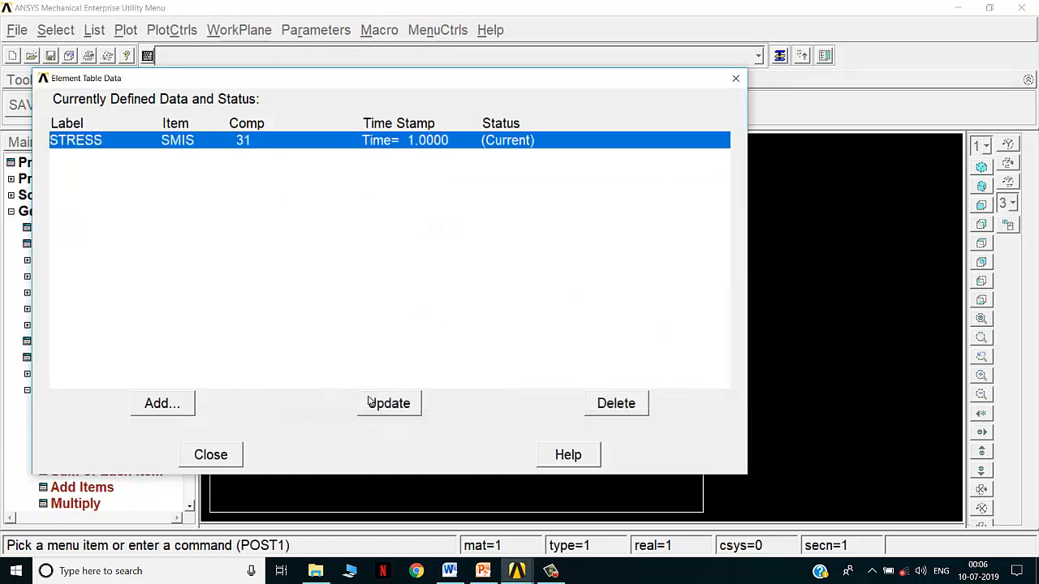
- Add an unlabelled element table item for sequence number SMISC, 36, and delete it again
click(156, 414)
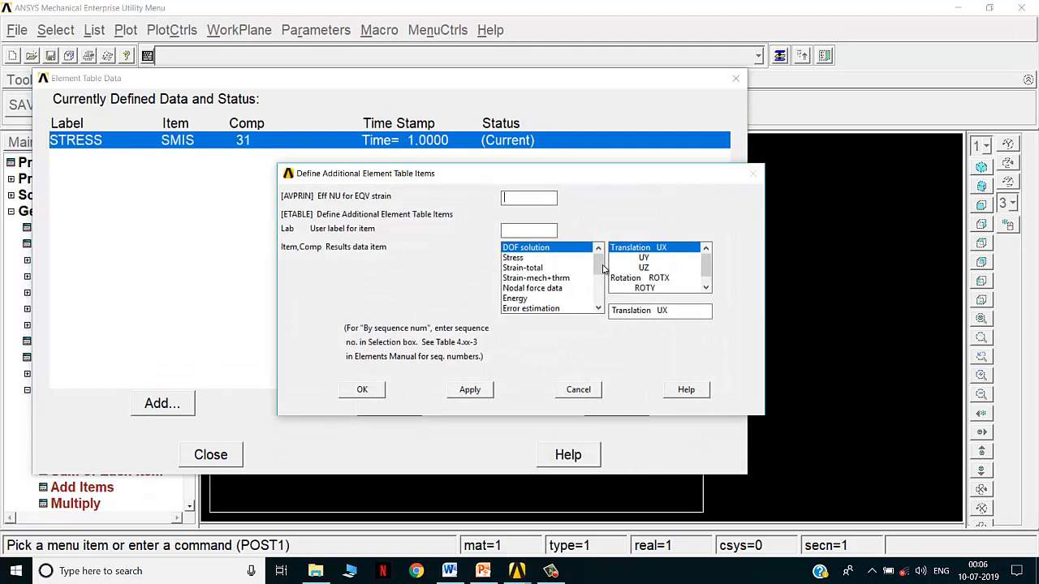
scroll(603, 270, down, 3)
click(560, 309)
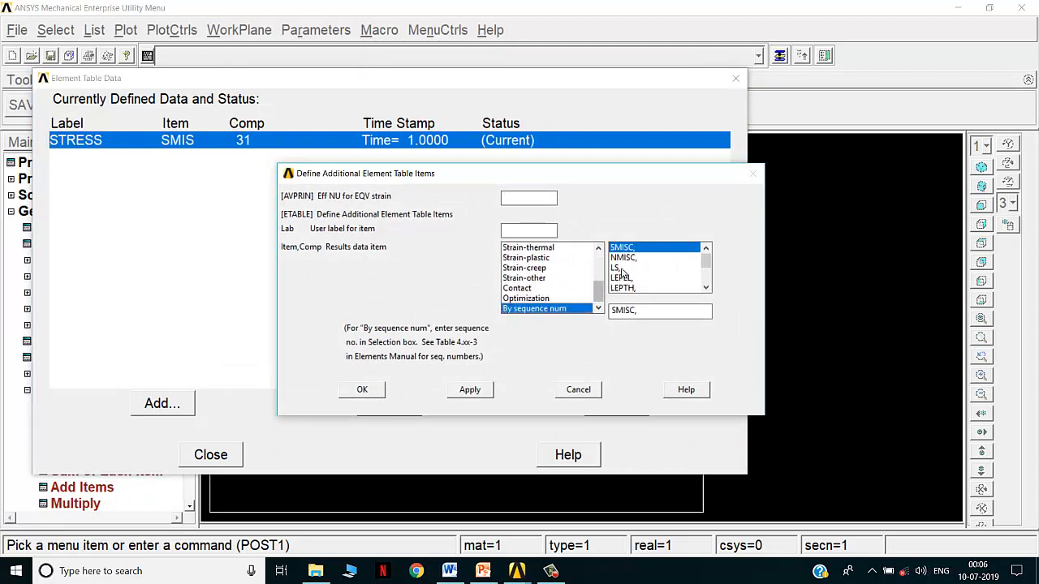
click(653, 316)
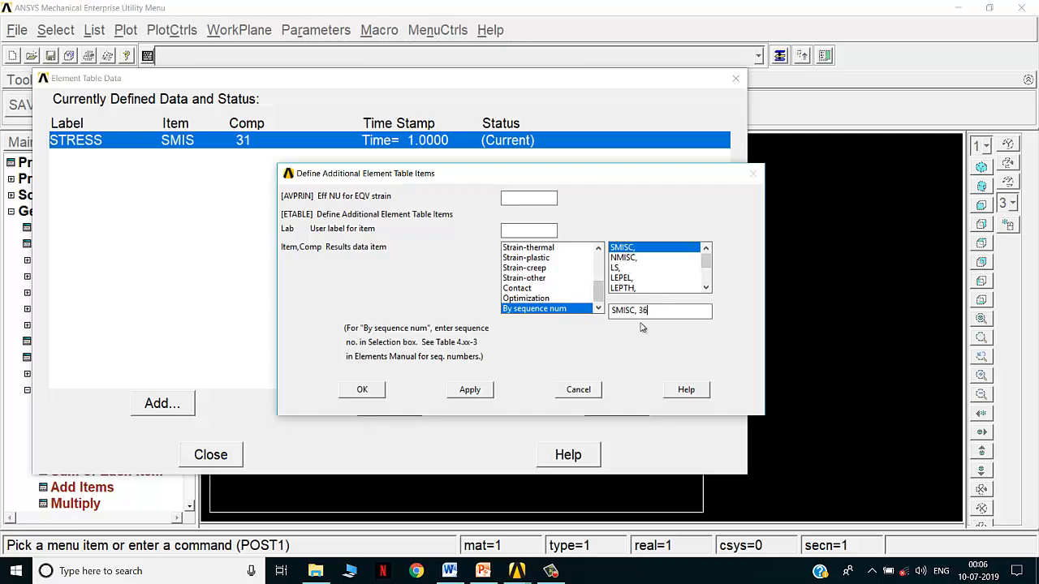
click(357, 389)
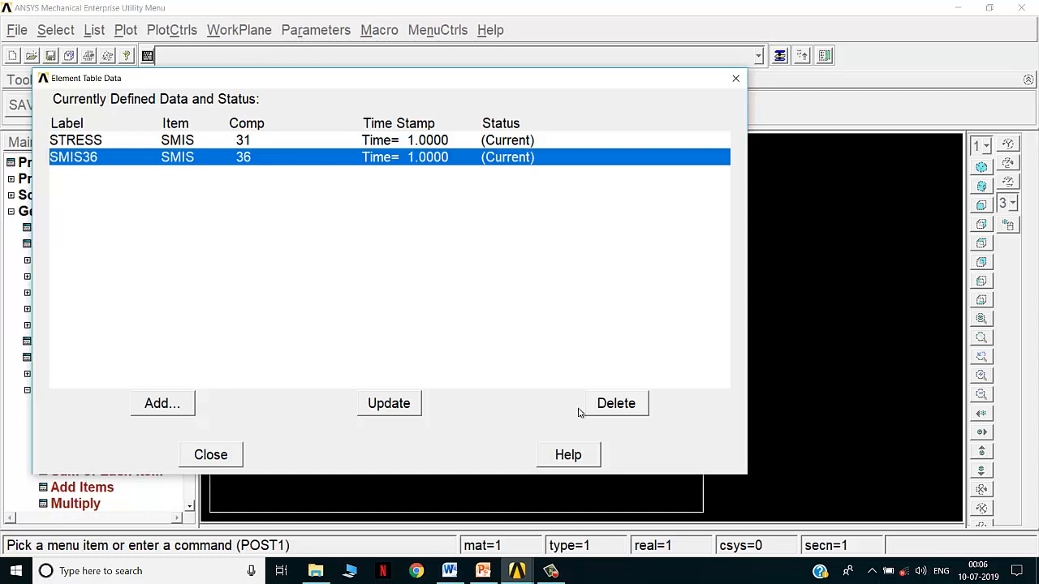
click(632, 409)
- Define an element table item using the by-sequence-number result SMISC, 36, with the user label left blank
click(166, 404)
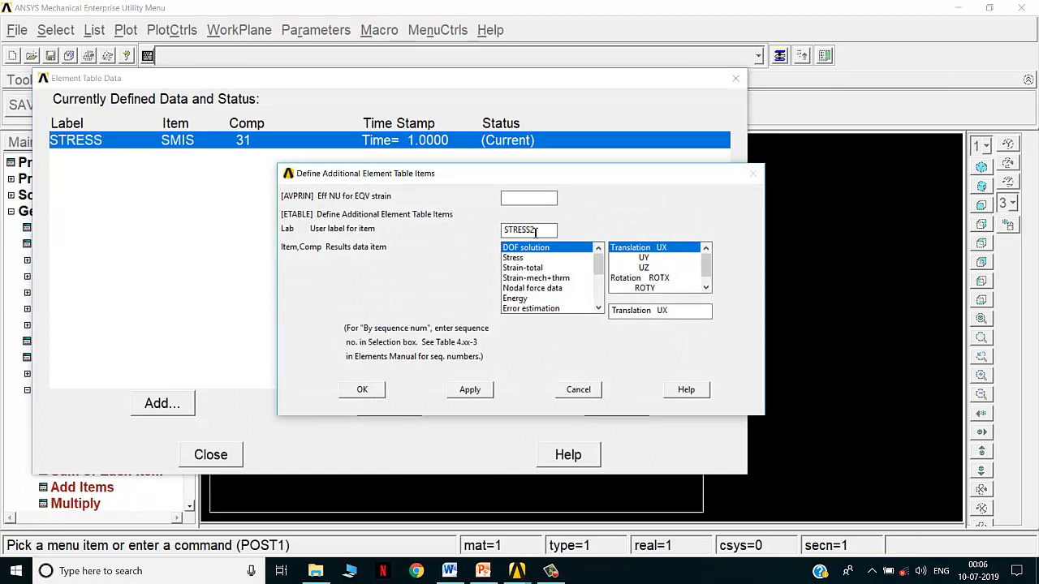
drag(599, 266, 598, 305)
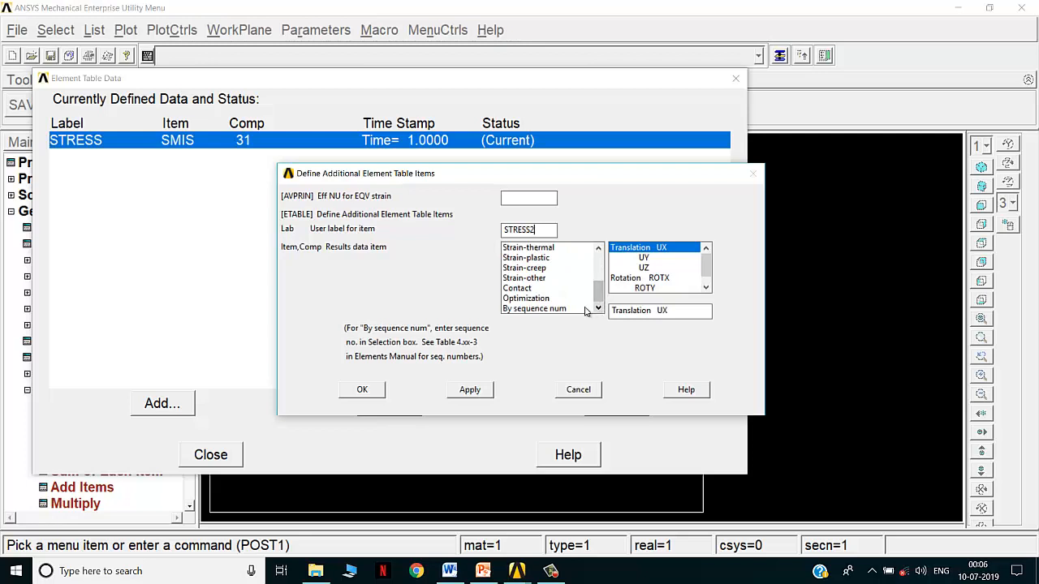
click(577, 309)
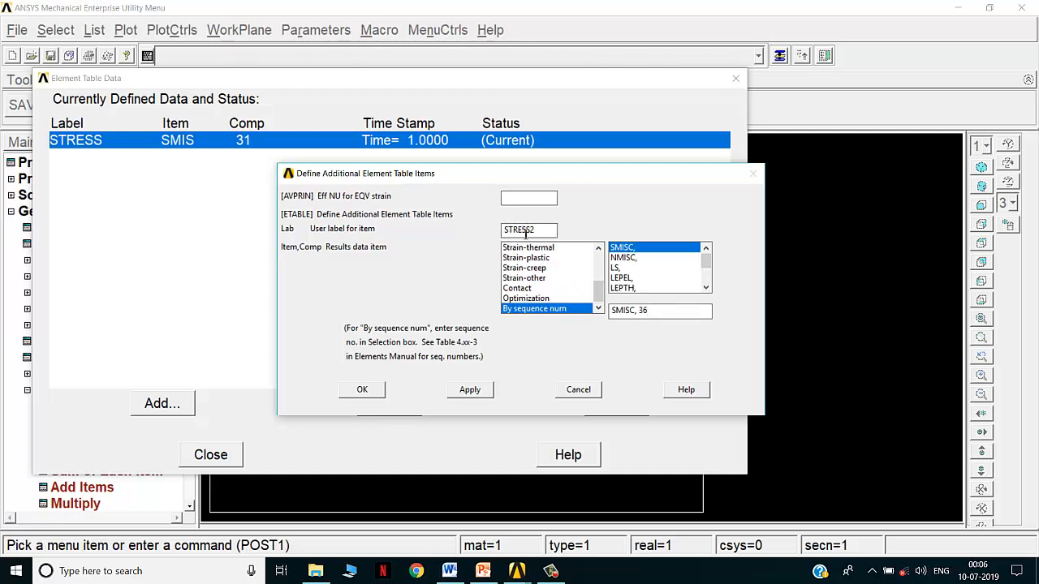
drag(540, 233, 469, 236)
key(BackSpace)
click(362, 389)
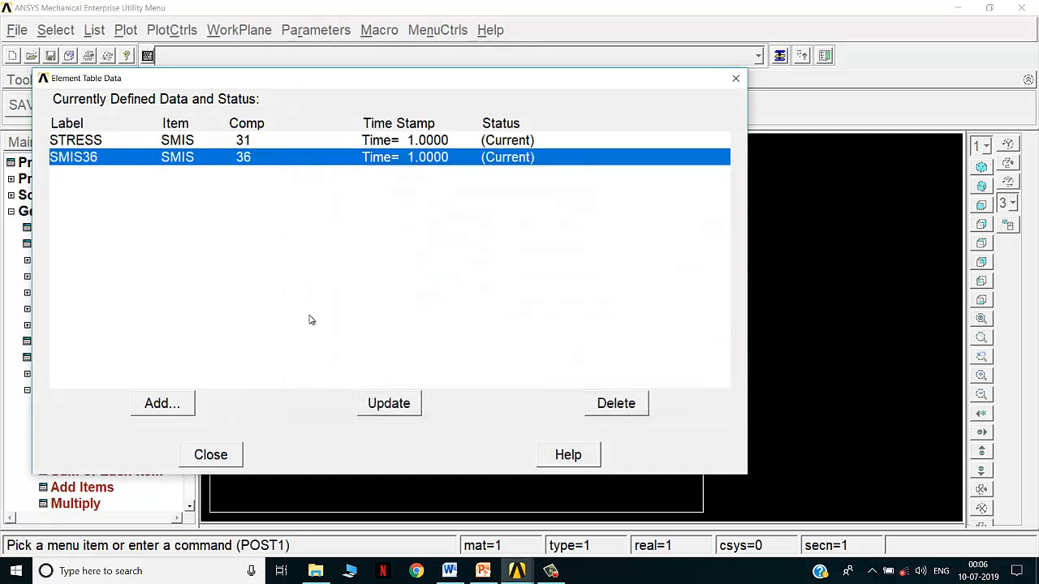
- Replace the STRESS element table item with an unlabelled by-sequence-number item SMISC, 31, and close the element table data
click(142, 145)
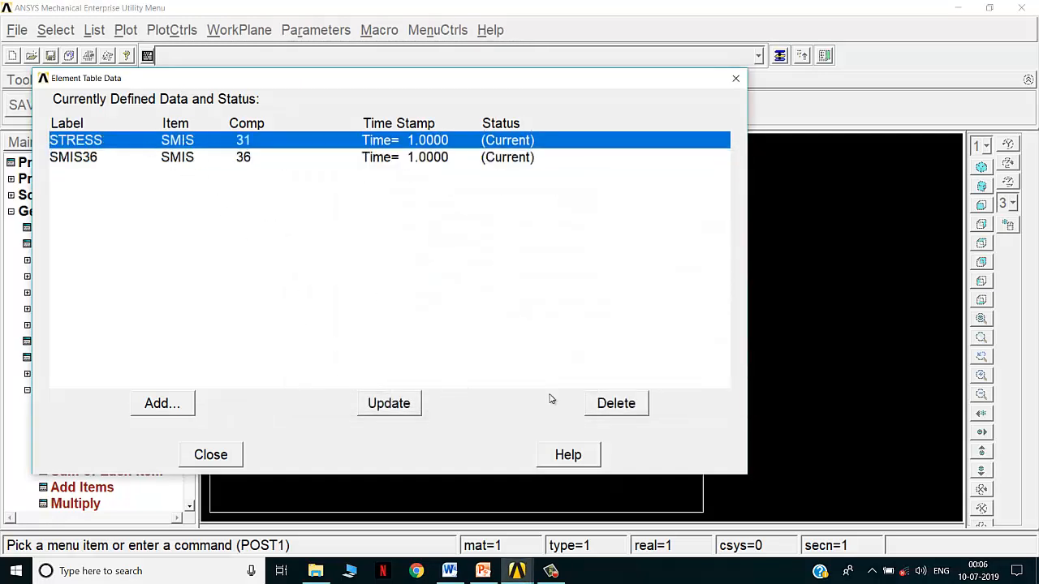
click(616, 403)
click(163, 401)
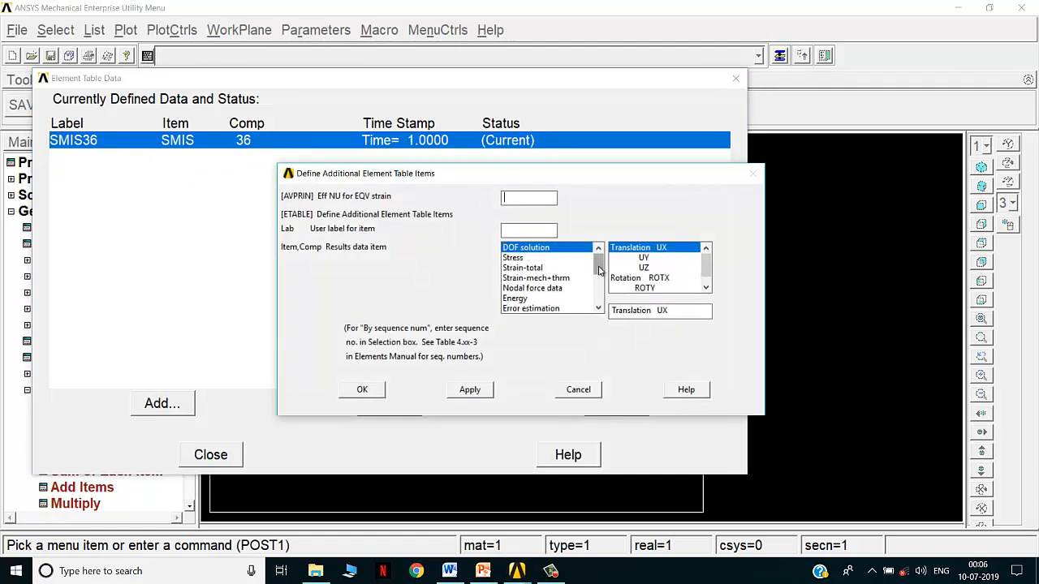
drag(598, 264, 598, 292)
click(557, 310)
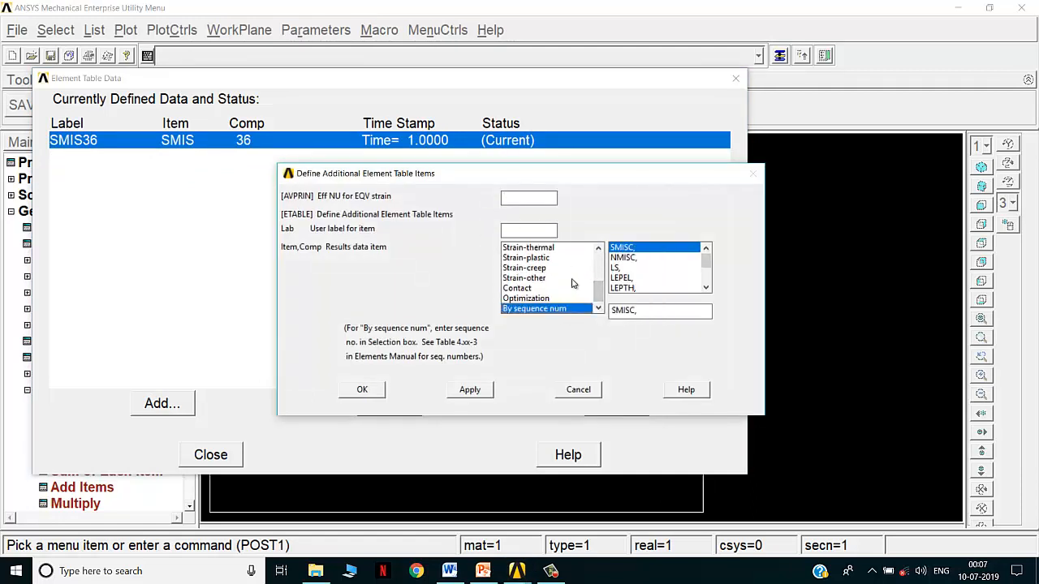
click(656, 311)
click(361, 390)
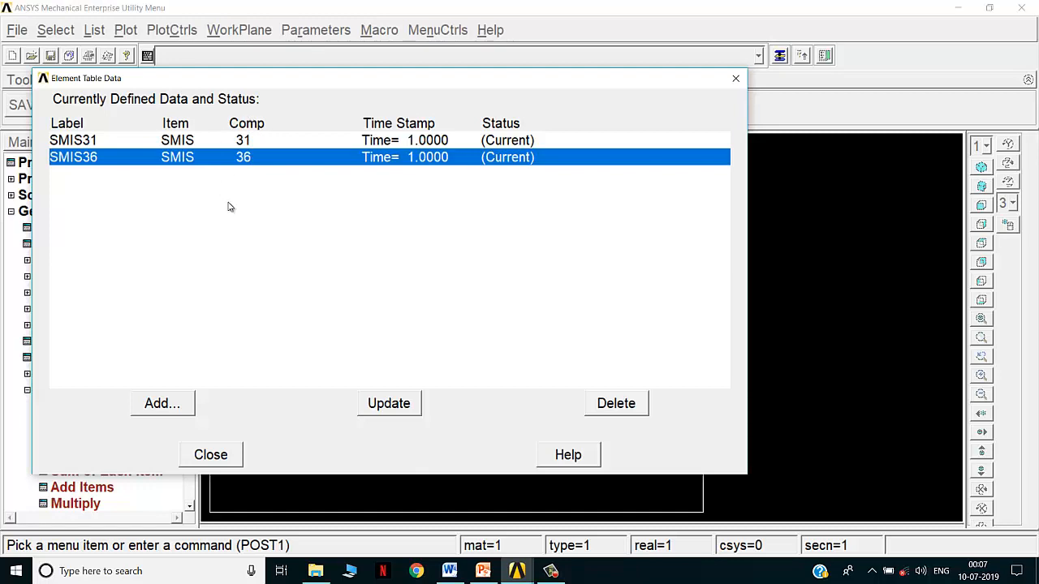
click(210, 455)
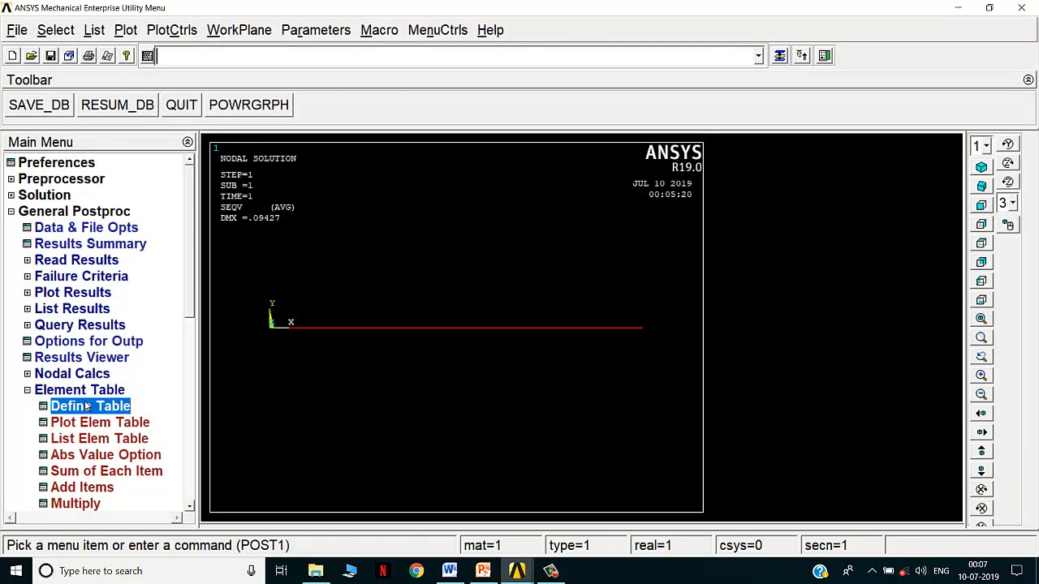
- Plot the line element results on the undeformed shape using SMIS31 at node I, SMIS36 at node J and scale factor 1
click(79, 390)
click(79, 297)
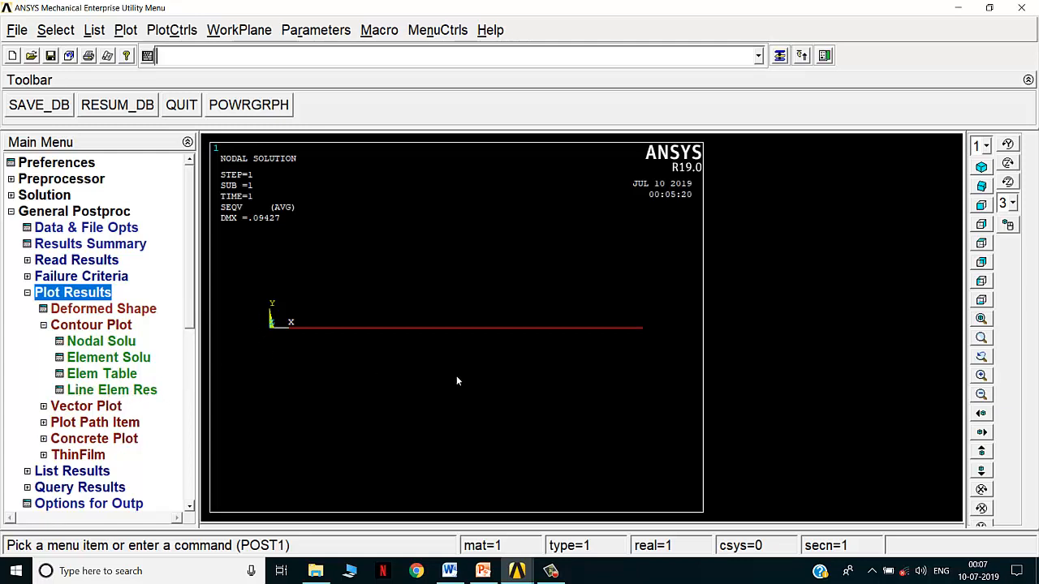
click(111, 390)
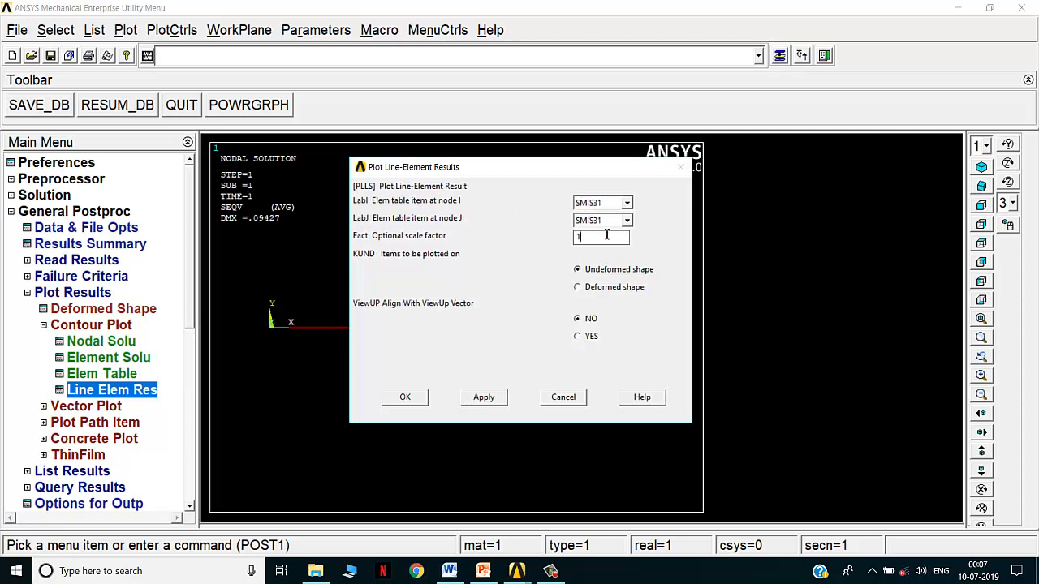
click(604, 220)
click(601, 243)
click(408, 392)
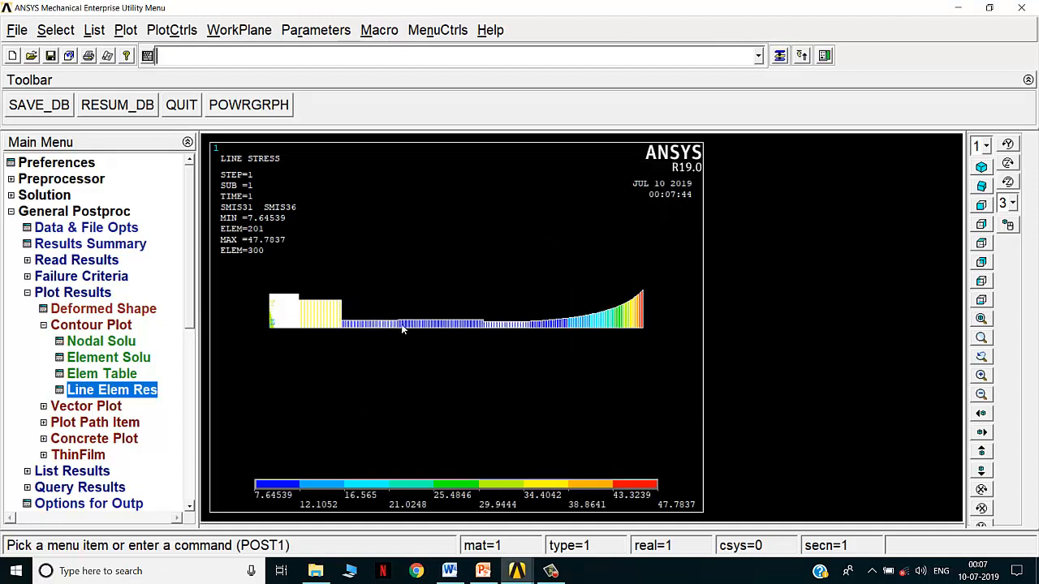
- Examine the line stress plot closely along the stepped sections near the bar's fixed end
scroll(277, 306, up, 10)
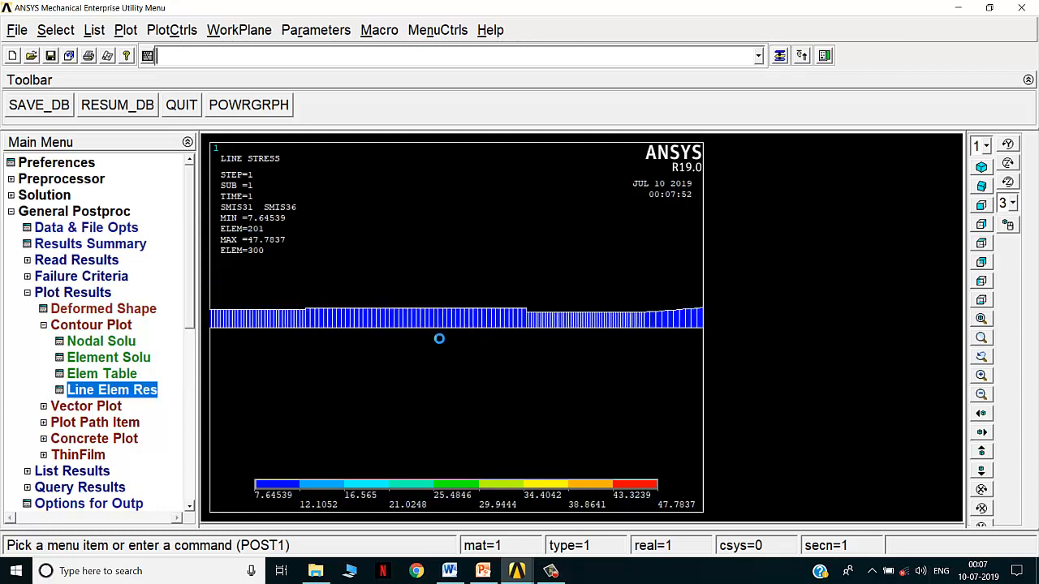
scroll(439, 338, down, 4)
scroll(438, 337, down, 3)
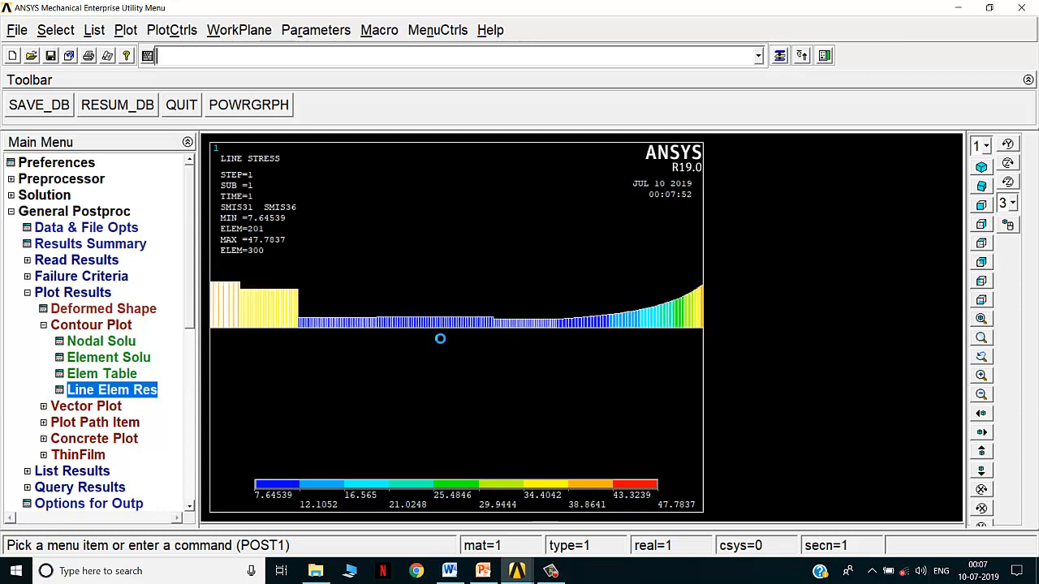
click(977, 339)
click(289, 313)
click(307, 359)
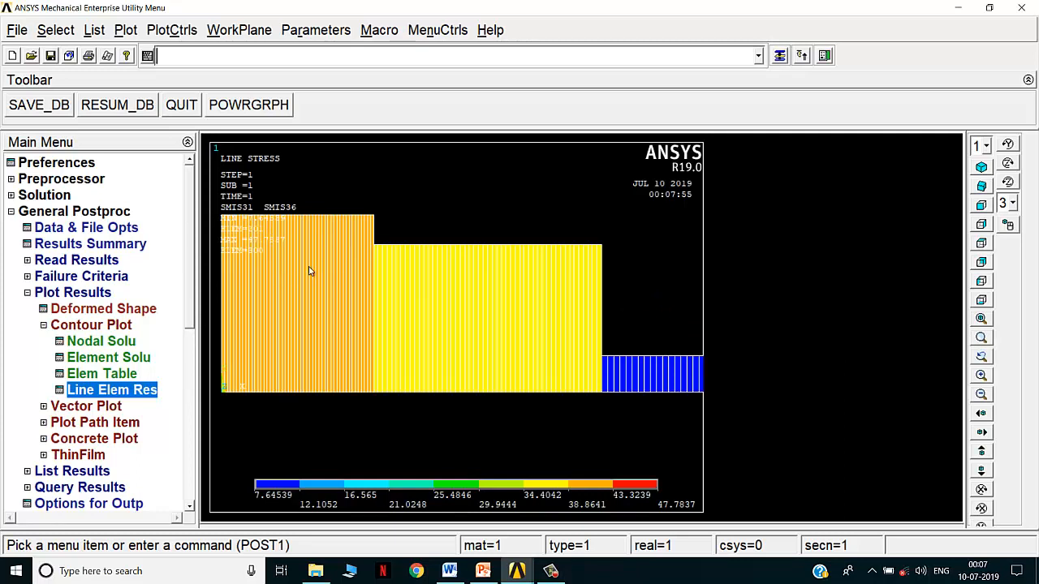
scroll(435, 264, down, 2)
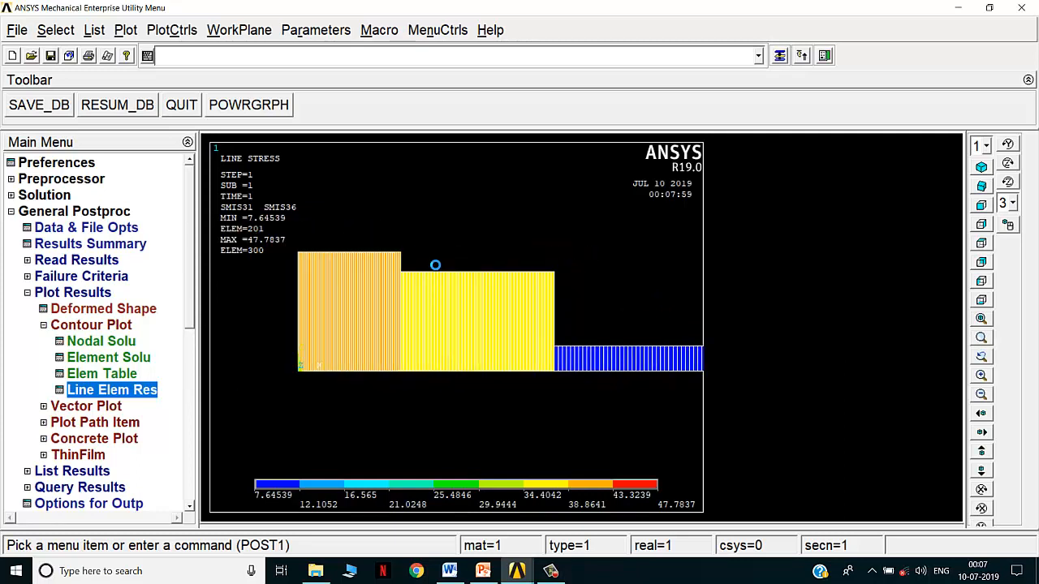
scroll(435, 264, down, 2)
scroll(565, 344, up, 1)
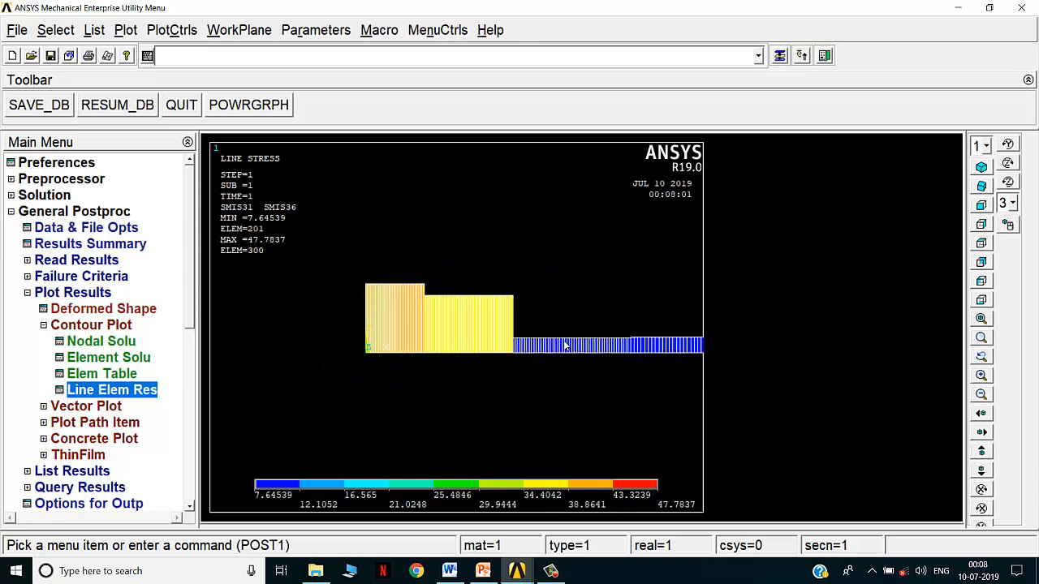
click(983, 321)
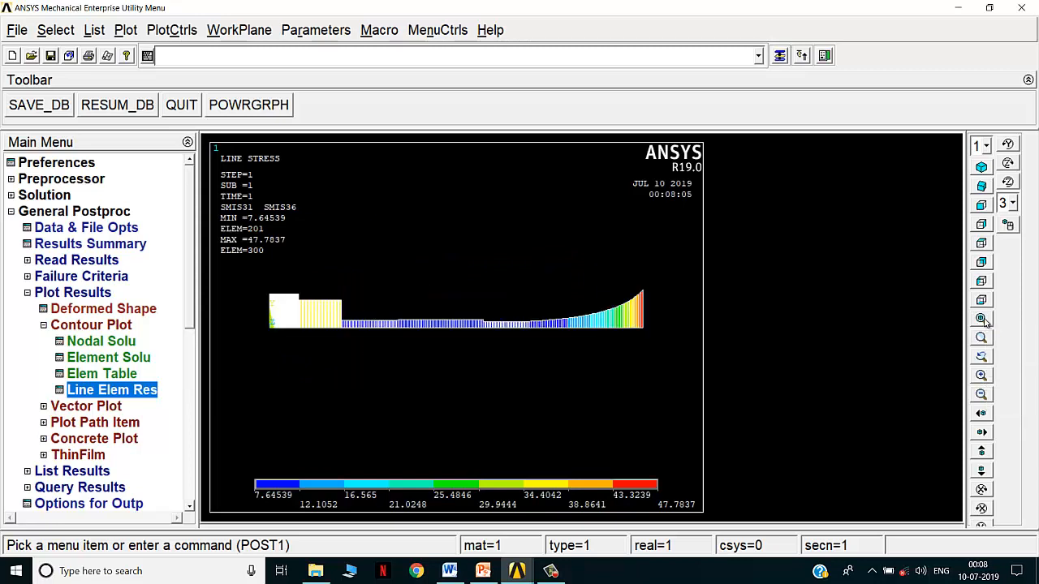
- Examine the line stress distribution in the tapered section at the bar's free end
click(615, 322)
click(664, 366)
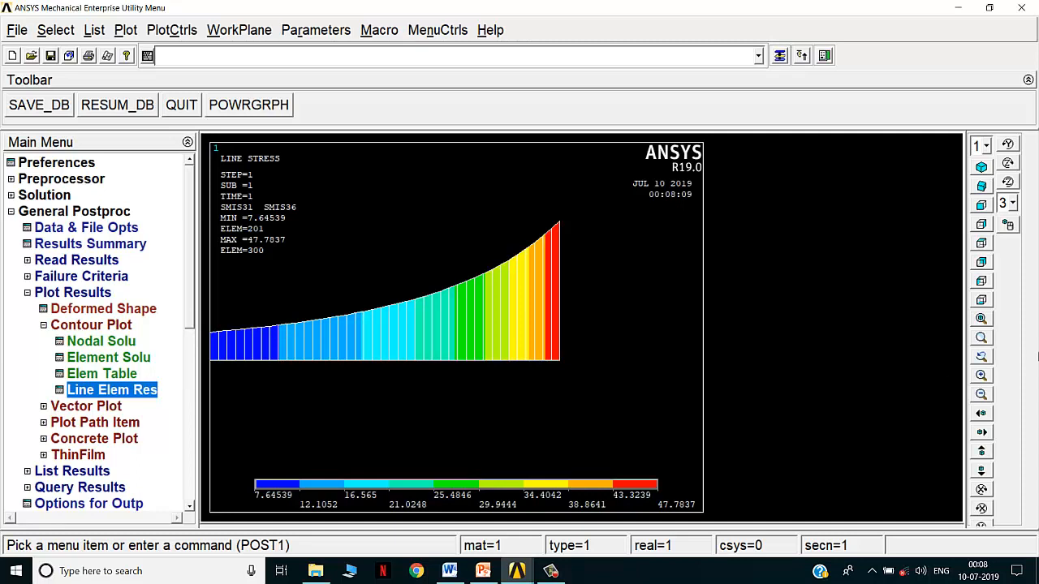
click(981, 336)
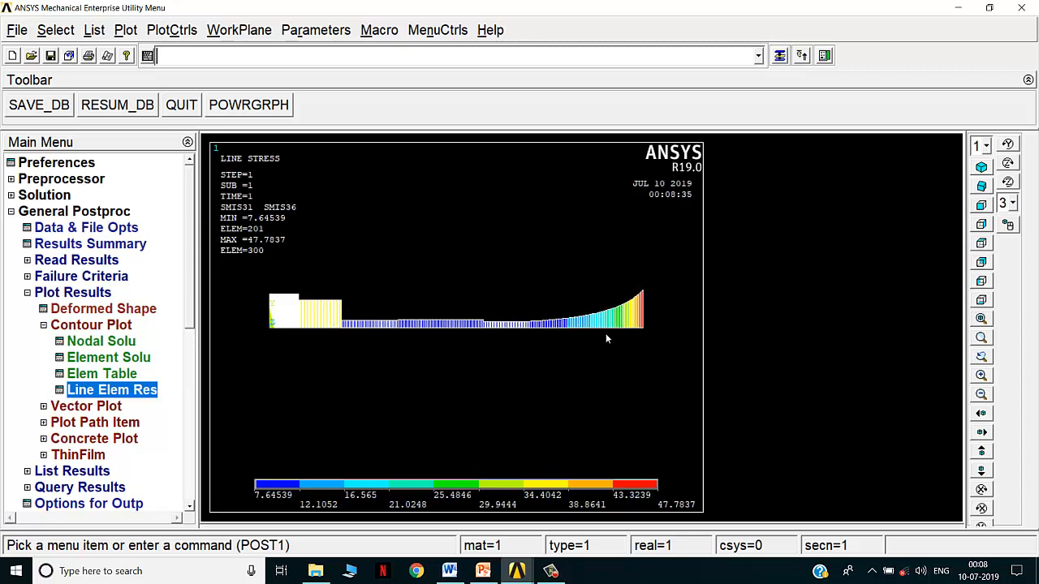
- Write the full line stress plot to a metafile with white and black inverted
click(174, 30)
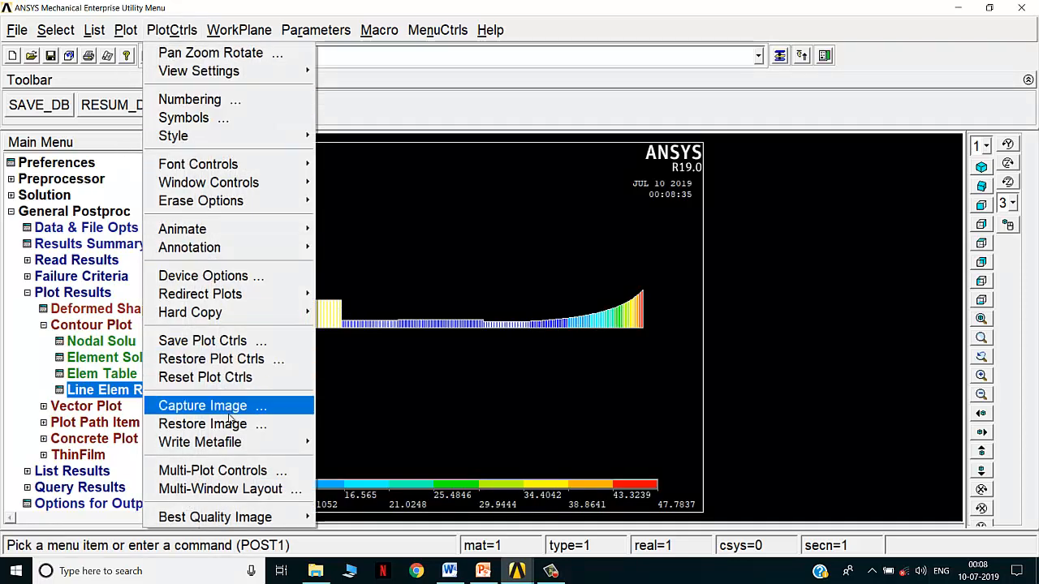
mouse_move(276, 442)
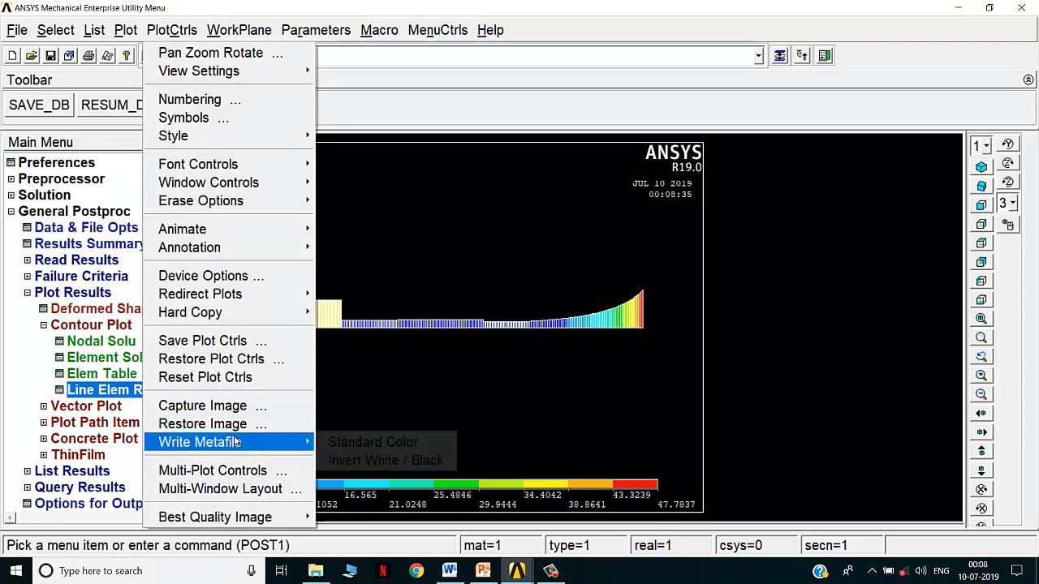
click(347, 461)
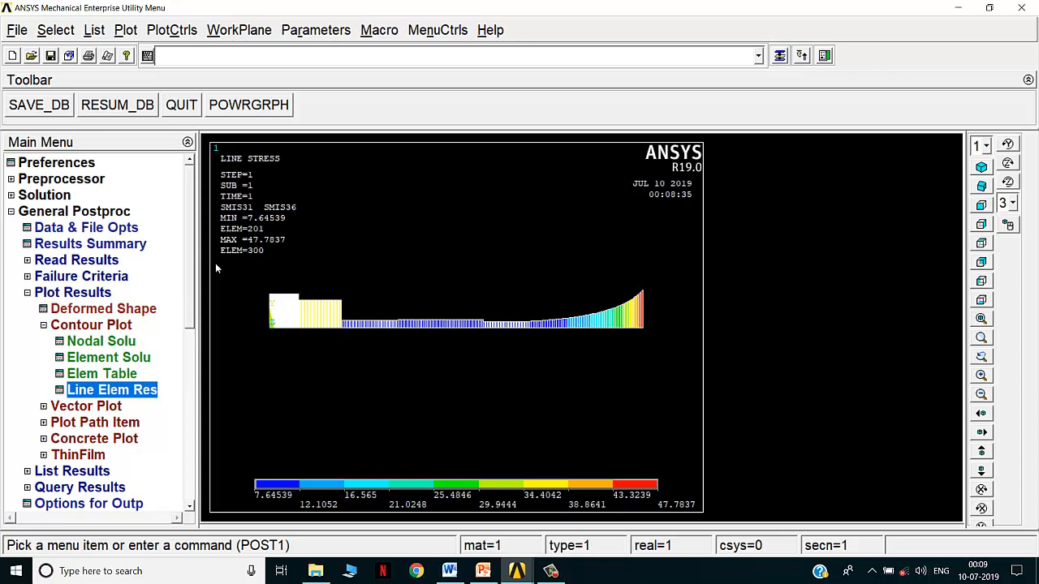
- List the element table data for items SMIS31 and SMIS36, and move the listing aside to uncover the plot legend
click(97, 296)
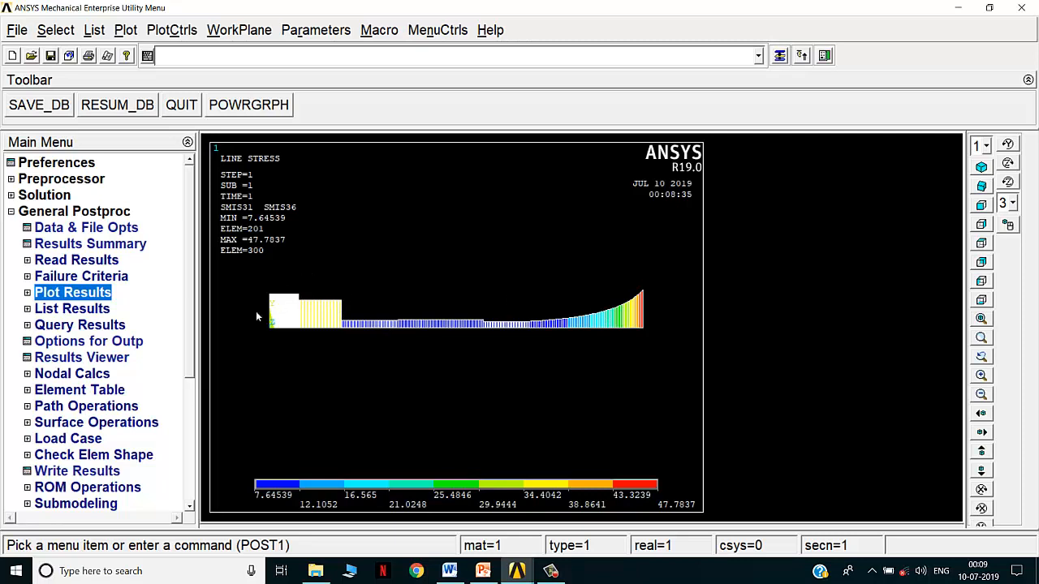
click(87, 309)
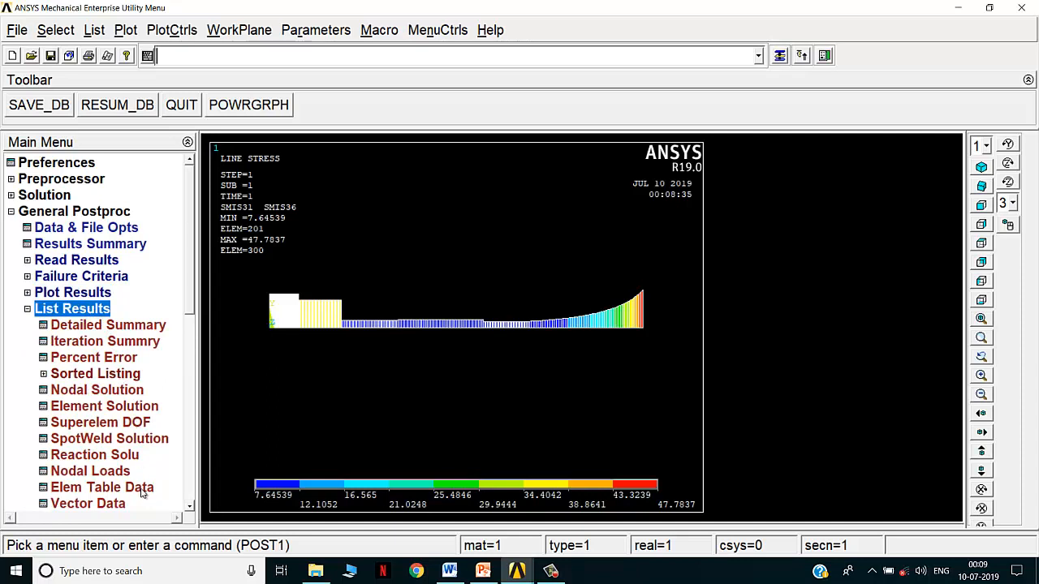
click(111, 489)
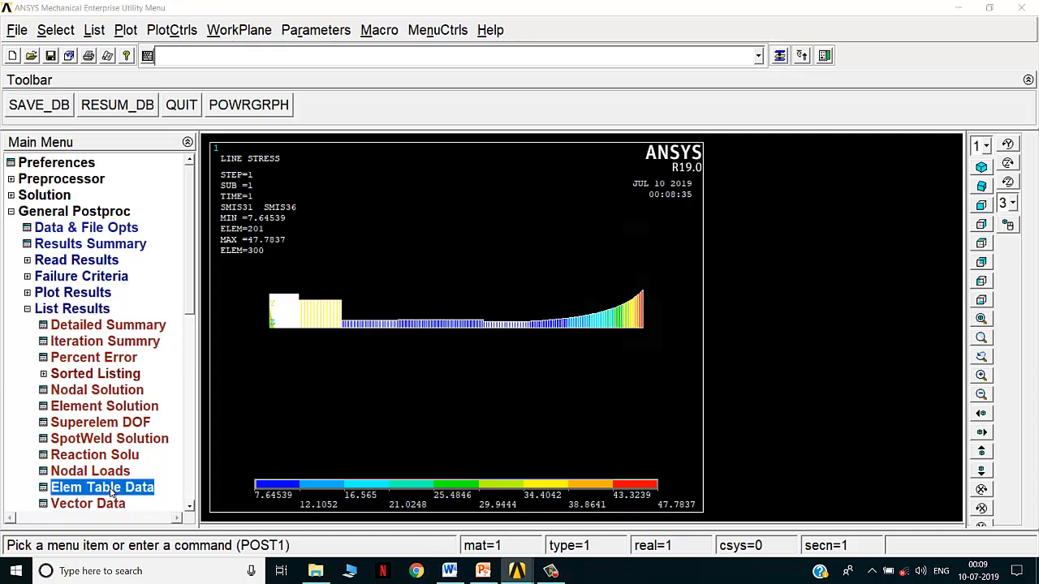
click(593, 259)
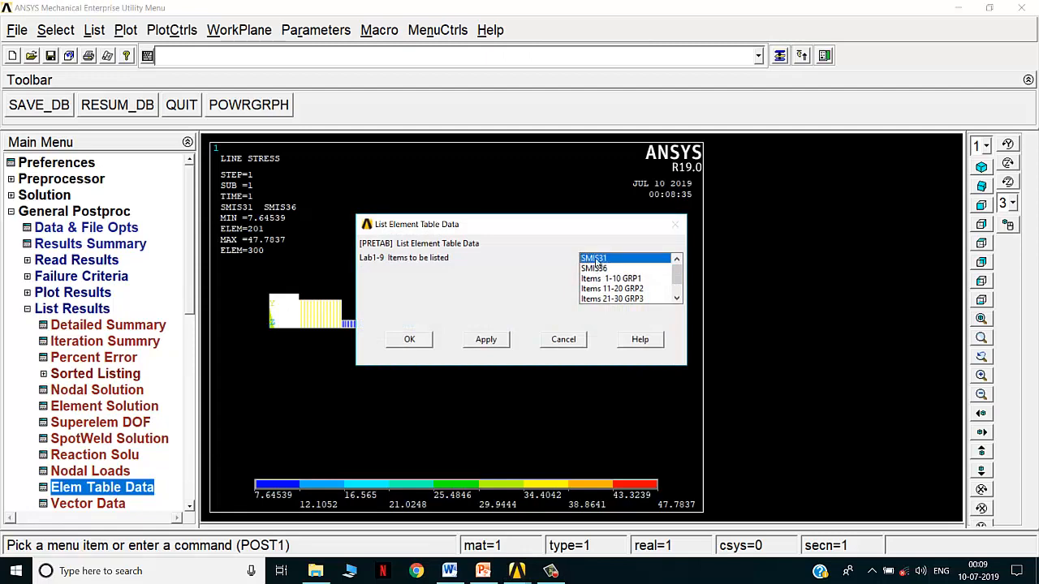
click(598, 269)
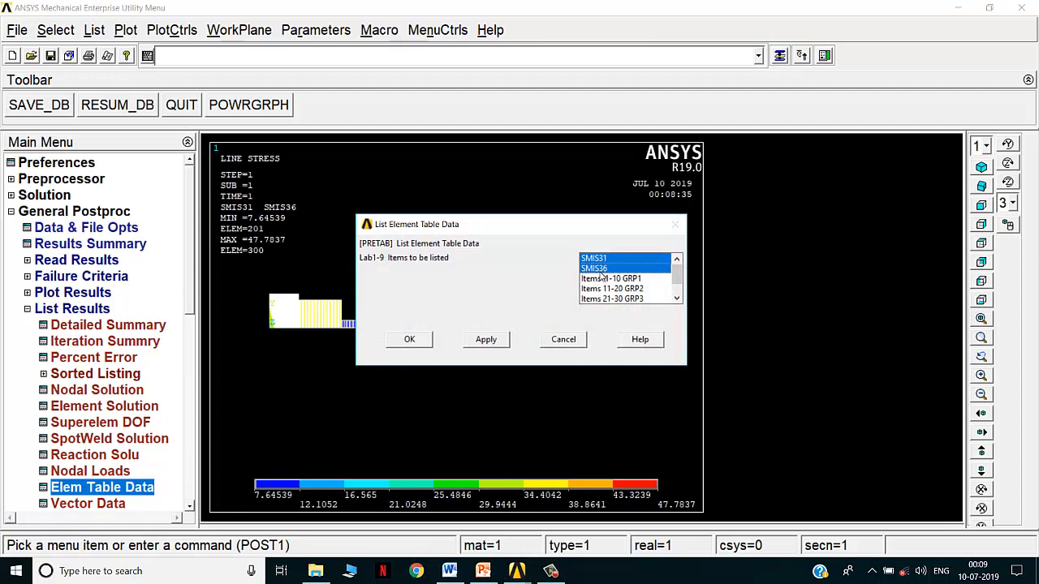
click(409, 340)
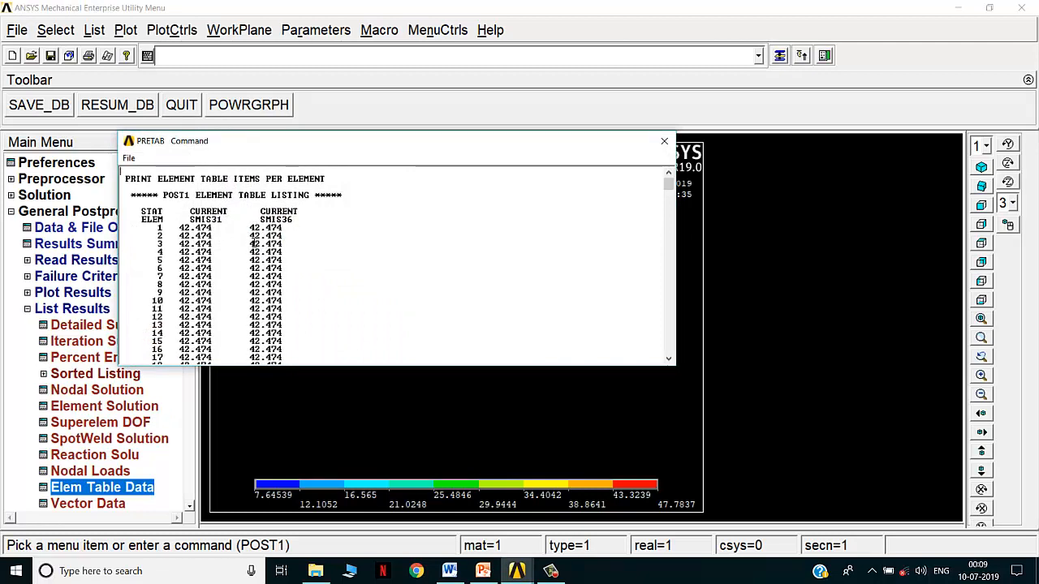
scroll(252, 229, down, 1)
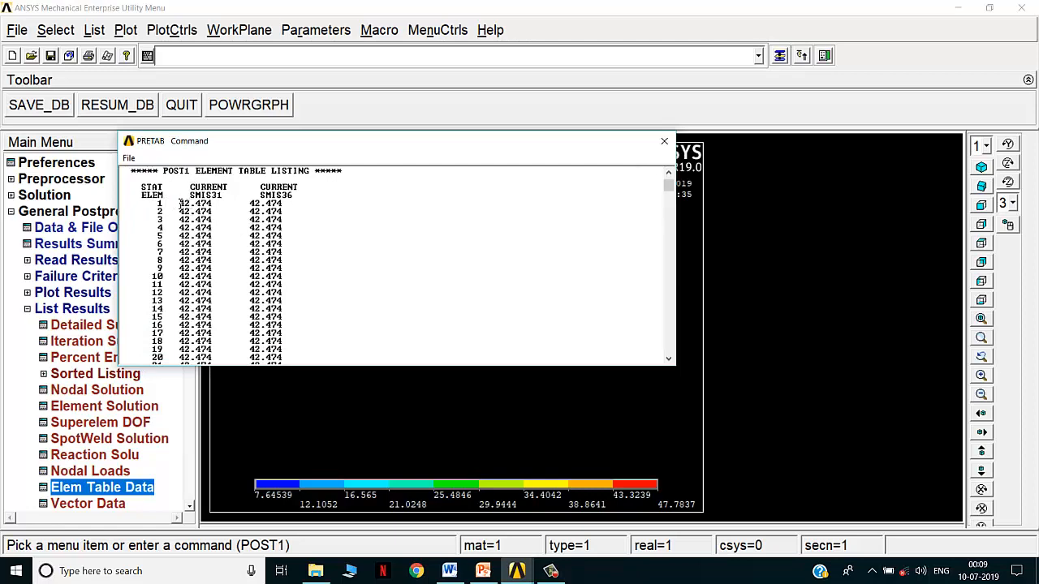
drag(198, 146, 399, 126)
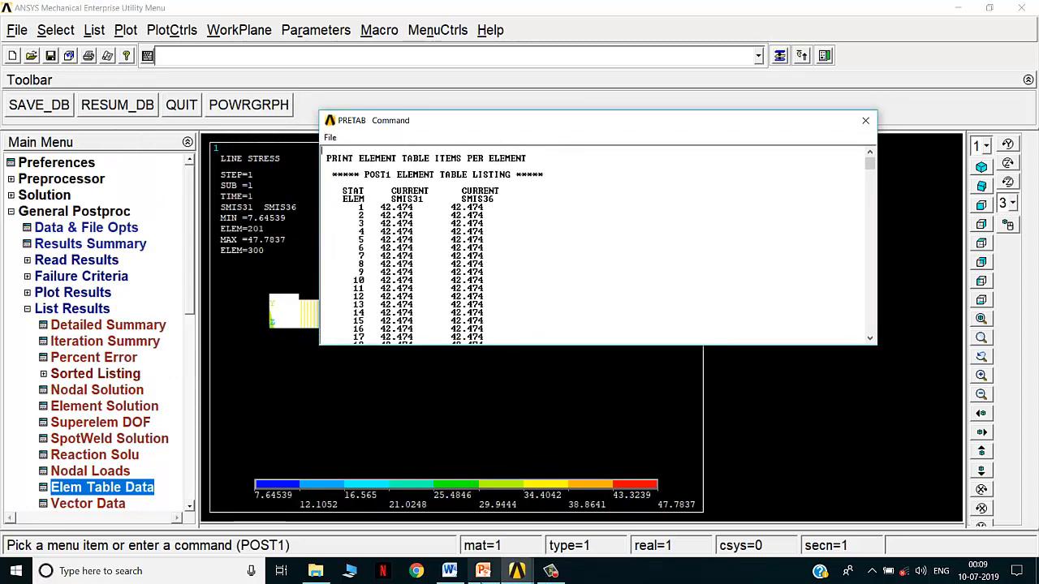
- Consult the stepped bar's boundary conditions slide in PowerPoint, and check the listed stresses in ANSYS for elements 1 to 51
click(482, 570)
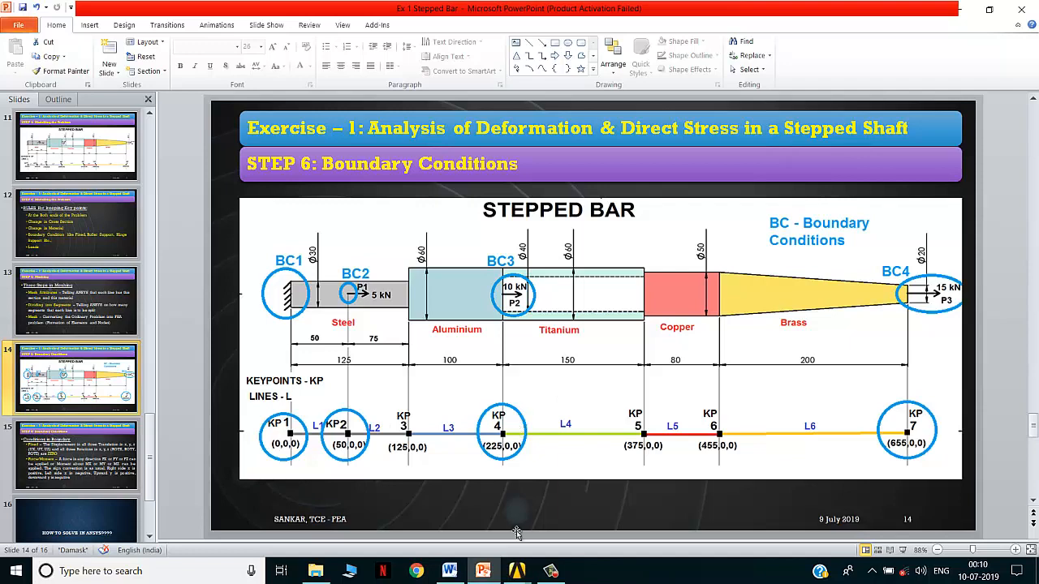
click(517, 572)
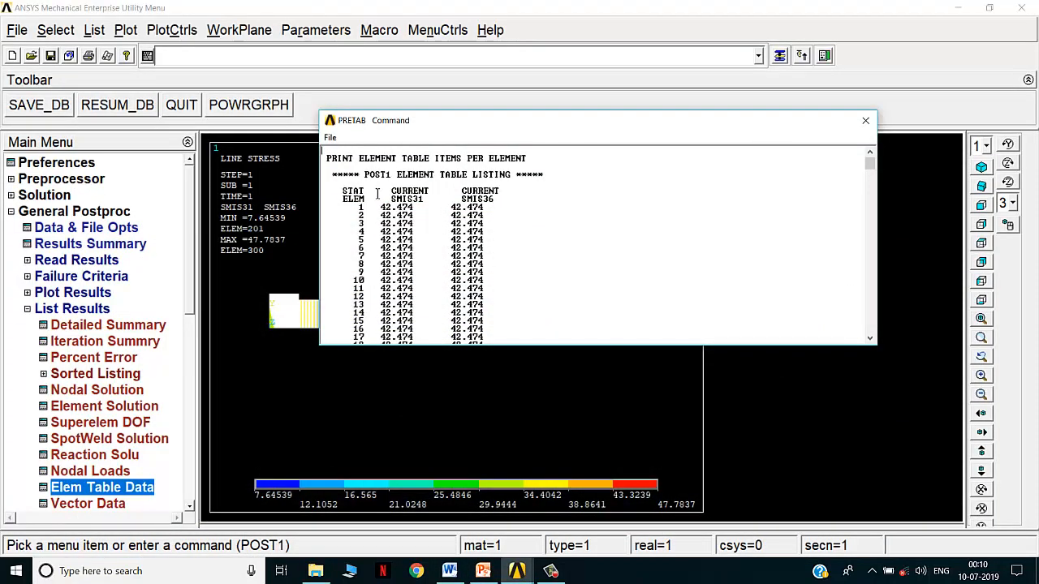
scroll(374, 220, down, 3)
scroll(374, 221, down, 8)
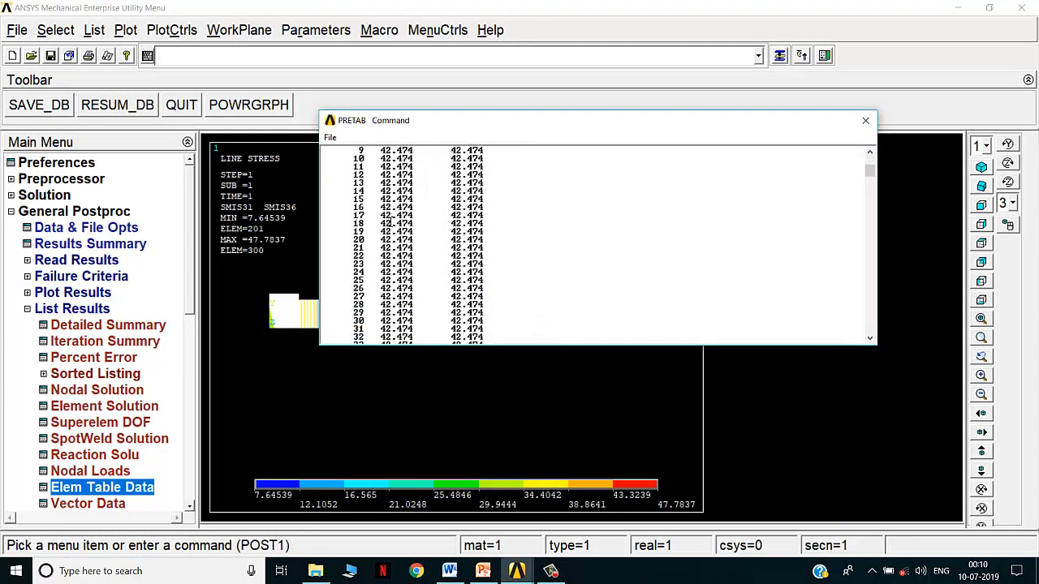
scroll(404, 253, down, 5)
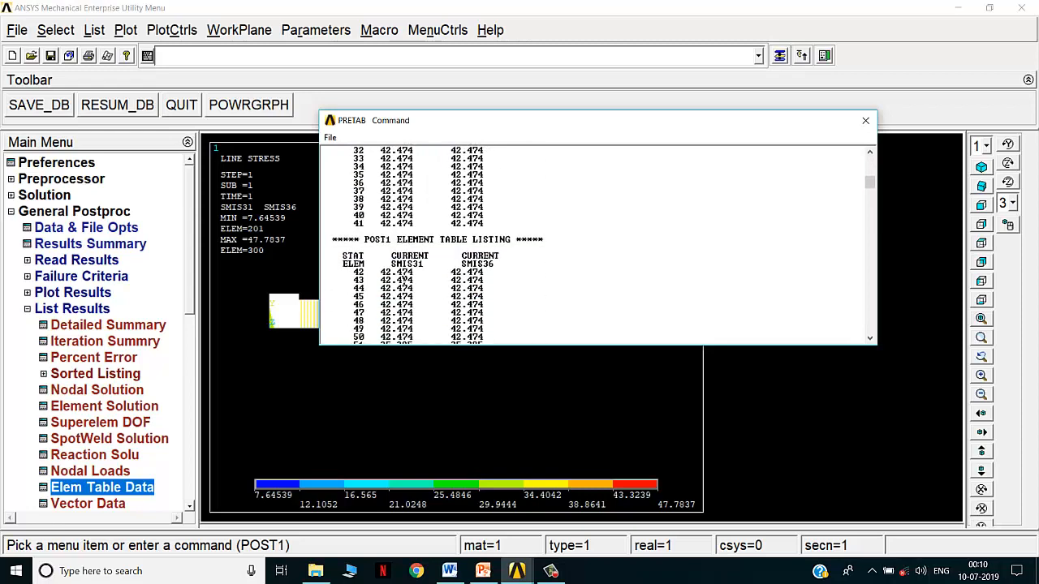
drag(351, 288, 482, 281)
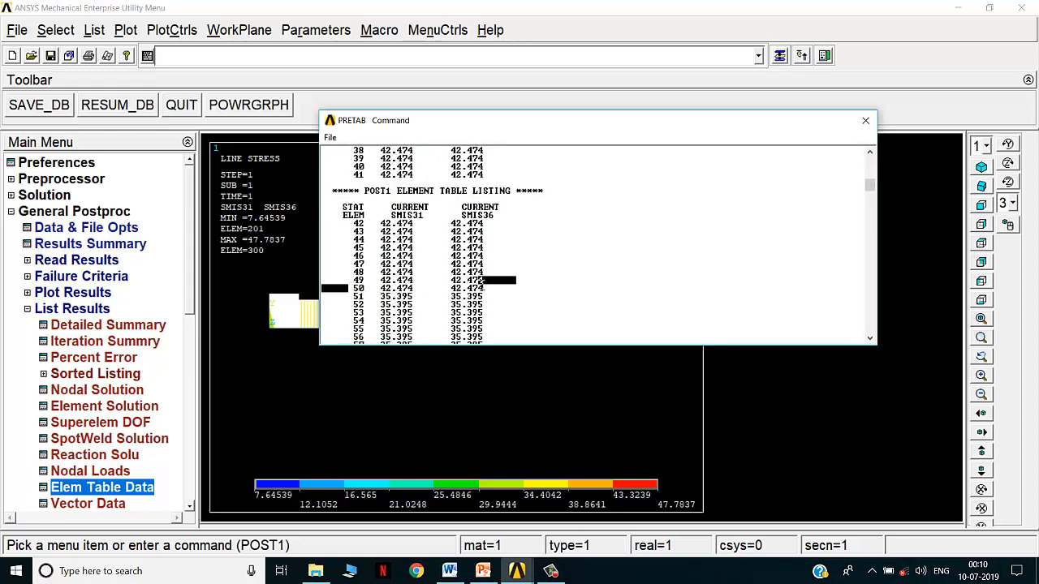
click(365, 297)
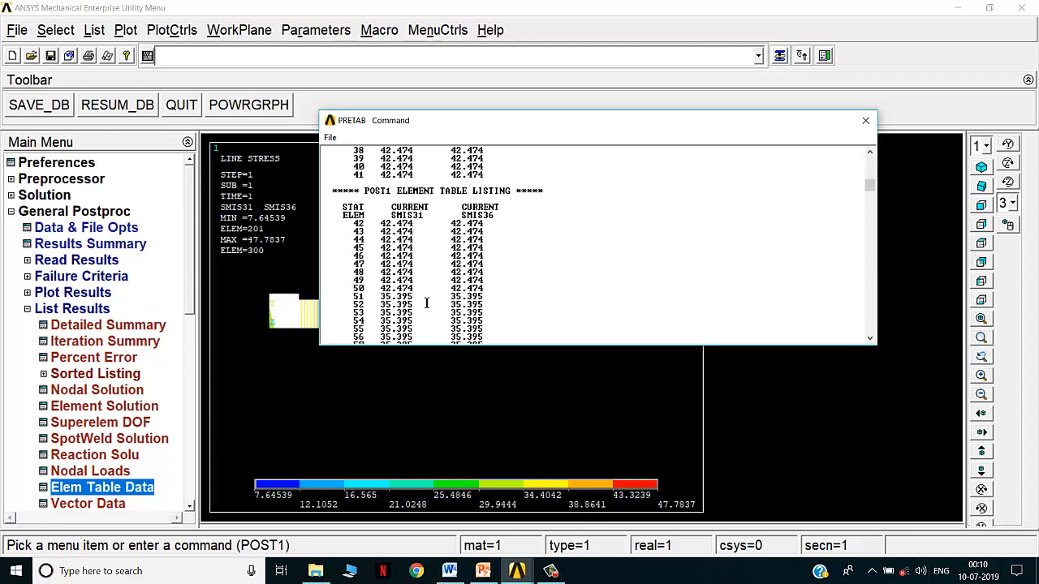
- Check the listed SMIS31 and SMIS36 stresses for elements 51 to 150, highlighting the row of element 100
scroll(406, 233, down, 8)
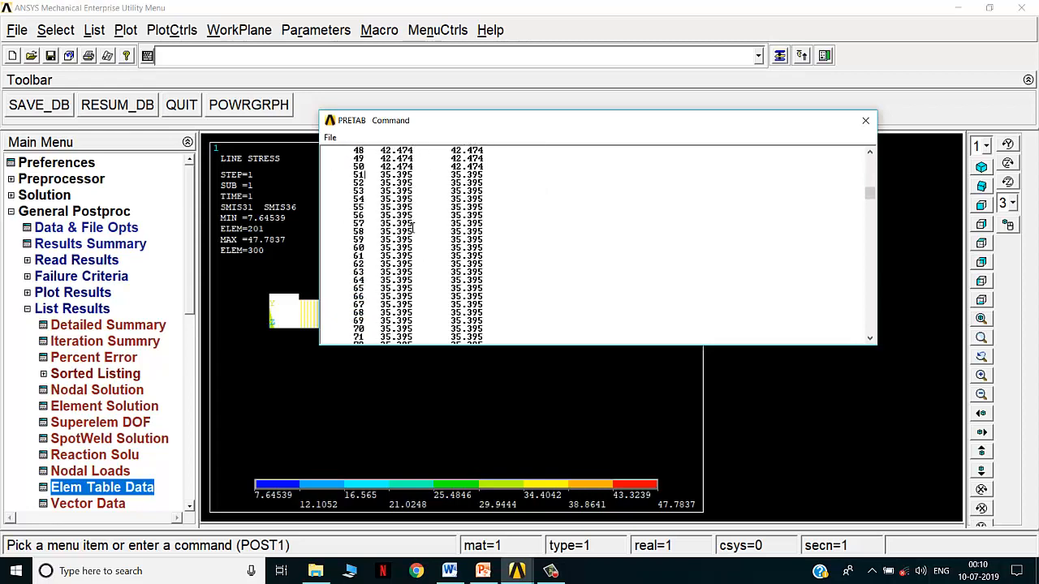
scroll(404, 252, down, 8)
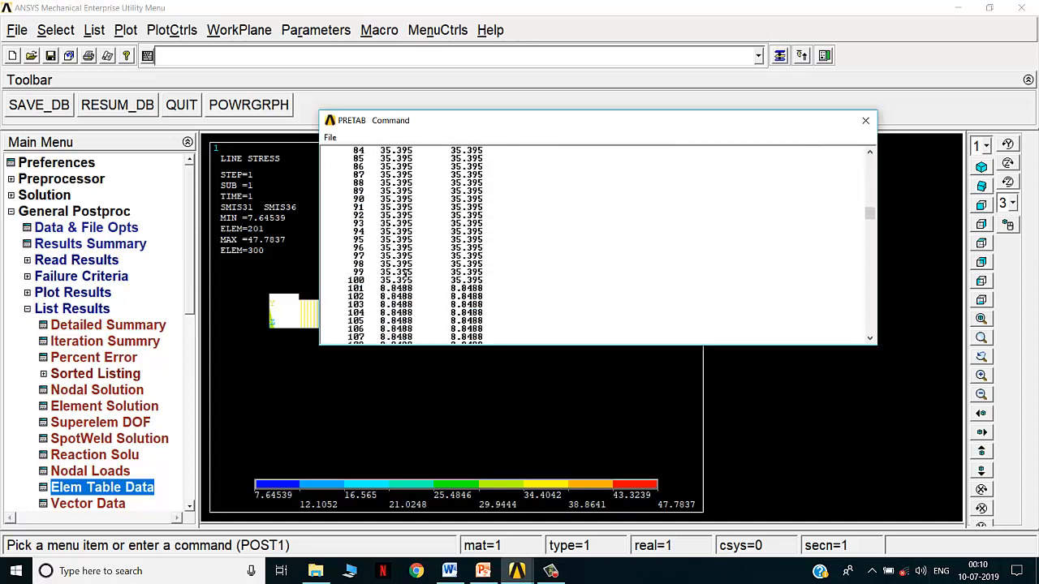
drag(349, 280, 499, 281)
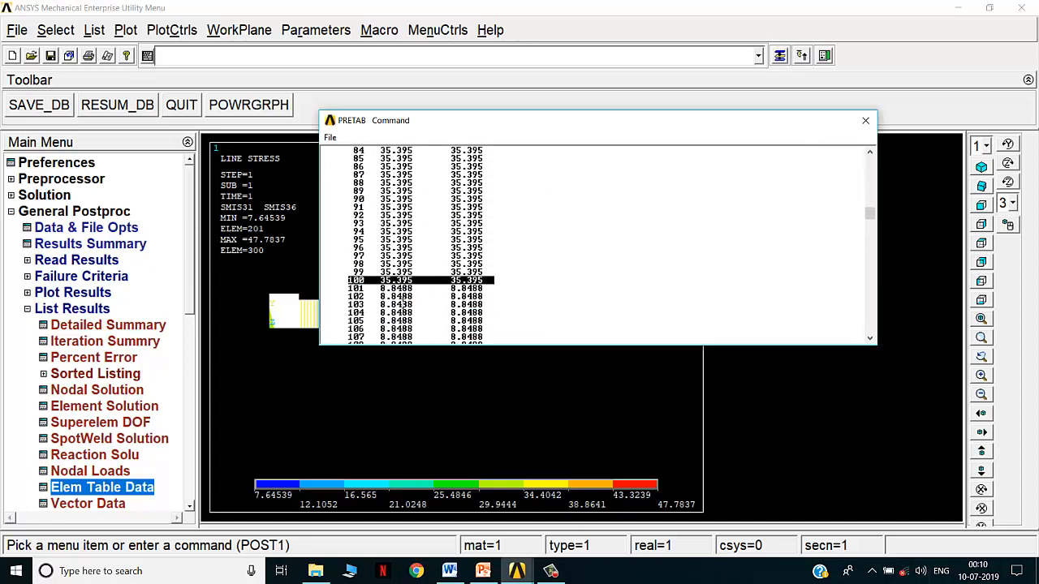
click(402, 304)
scroll(402, 292, down, 4)
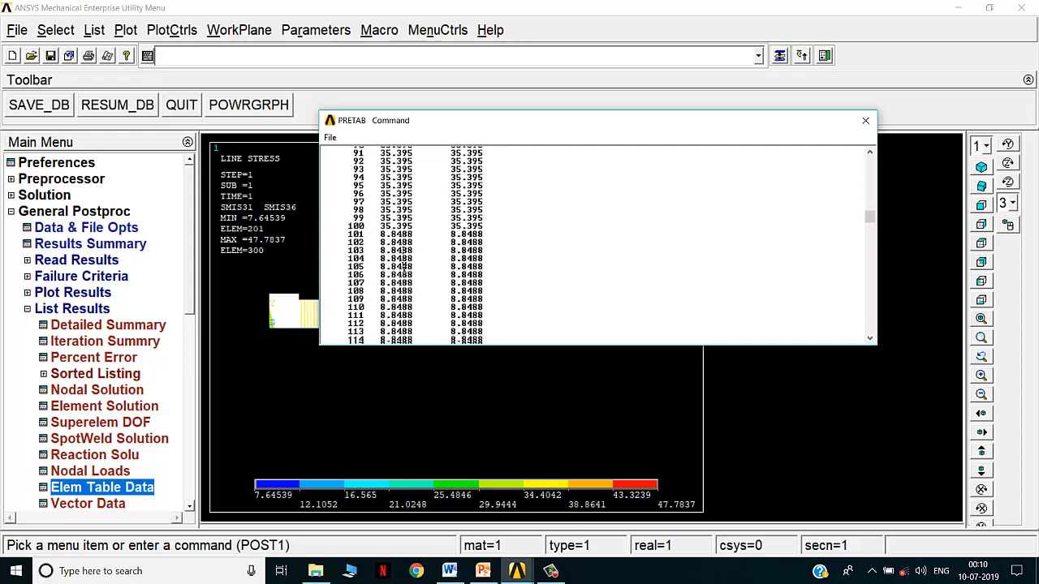
scroll(404, 267, down, 15)
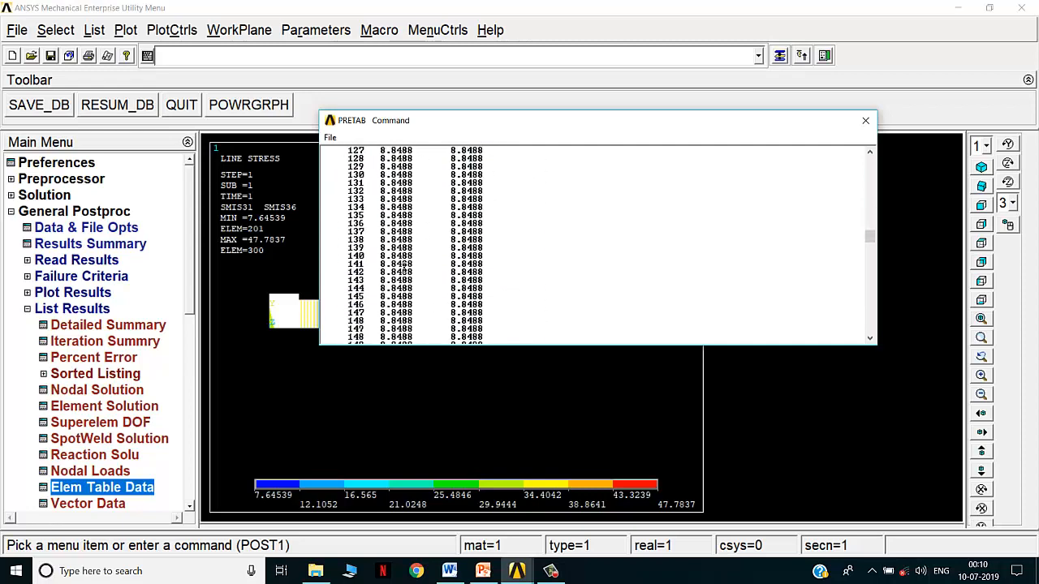
scroll(403, 266, down, 5)
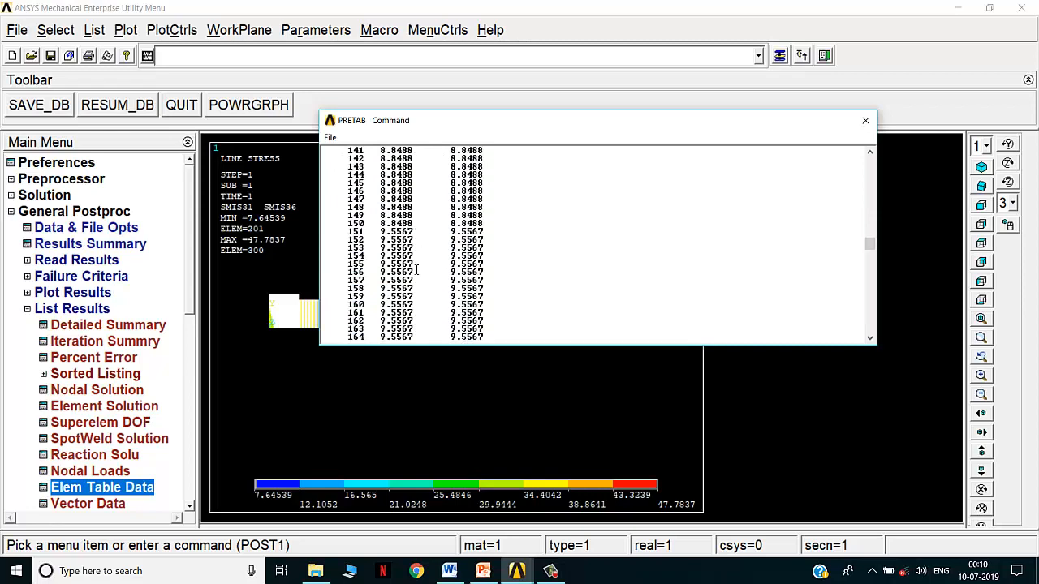
- Check the listed SMIS31 and SMIS36 stresses for elements 151 to 250, highlighting the value of element 200
scroll(417, 271, down, 7)
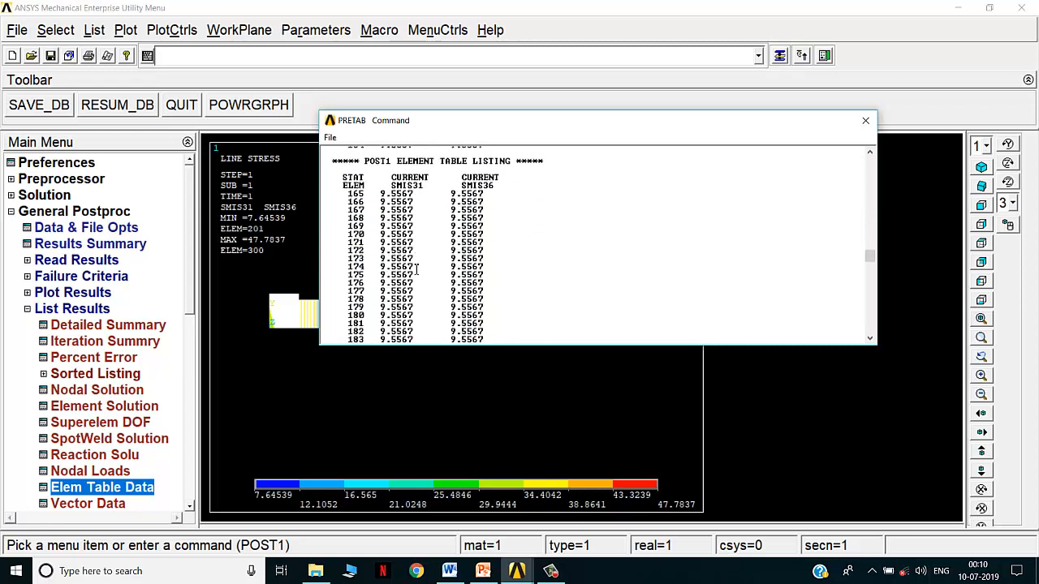
scroll(417, 271, down, 10)
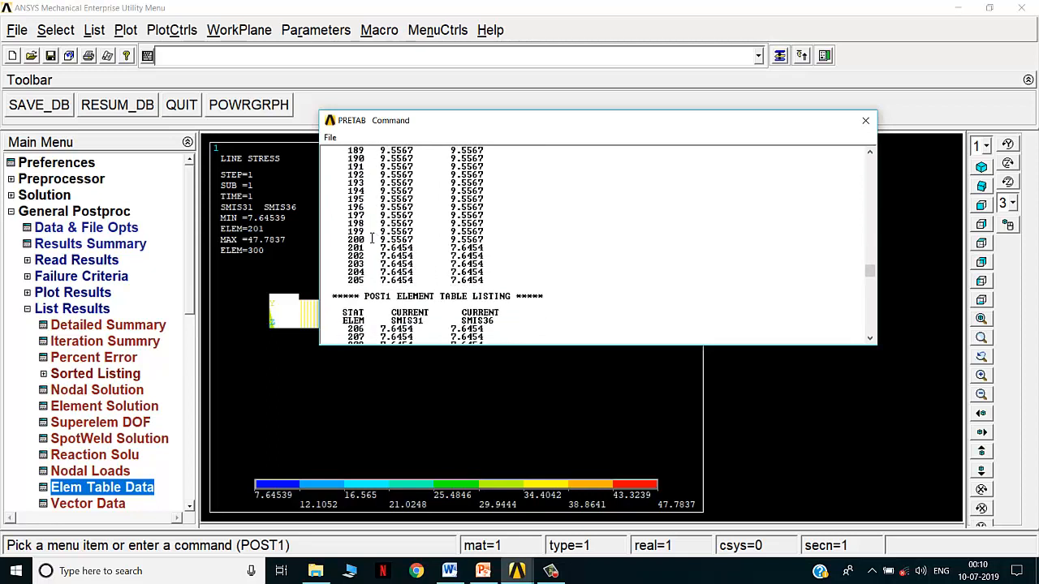
drag(373, 240, 426, 239)
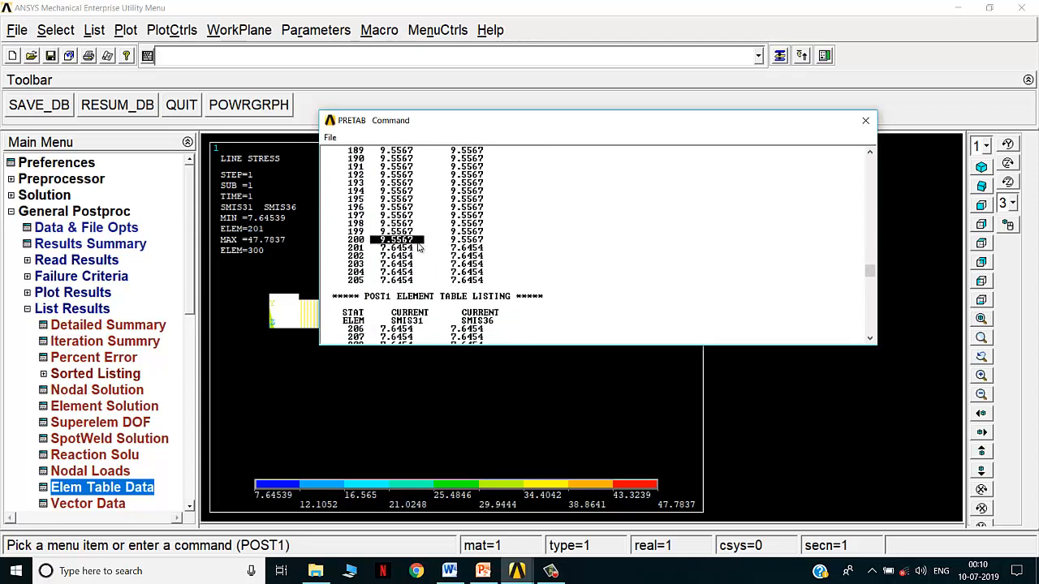
scroll(404, 254, down, 9)
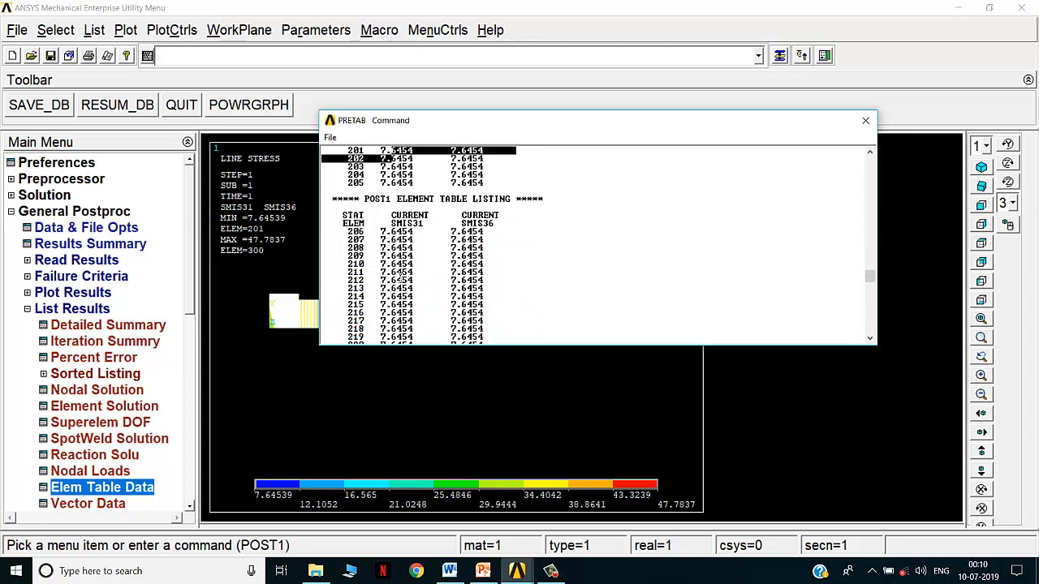
scroll(399, 276, down, 15)
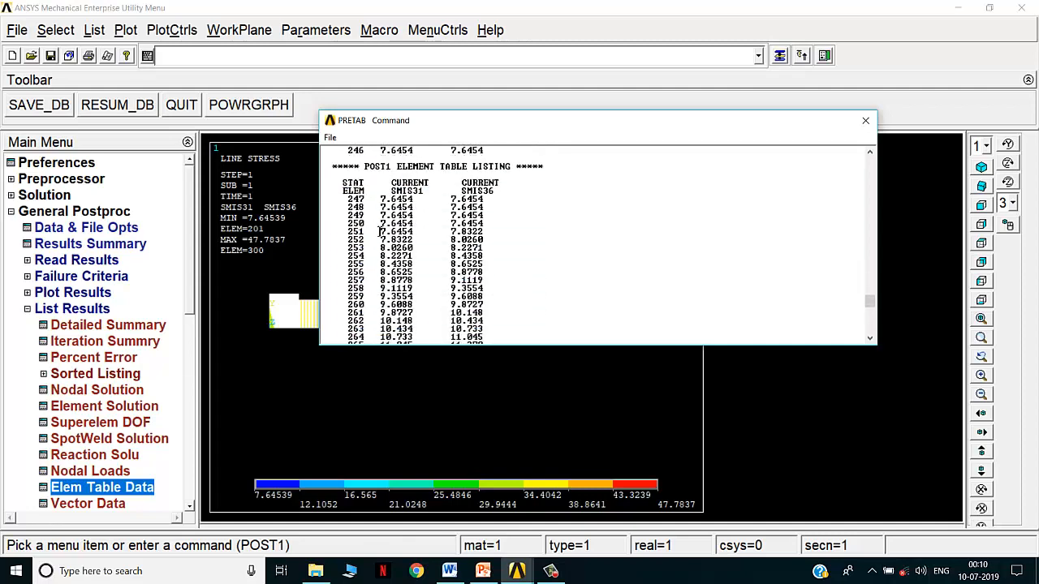
- Examine how the listed stresses vary along the tapered section, from element 251 to element 300
drag(379, 232, 408, 272)
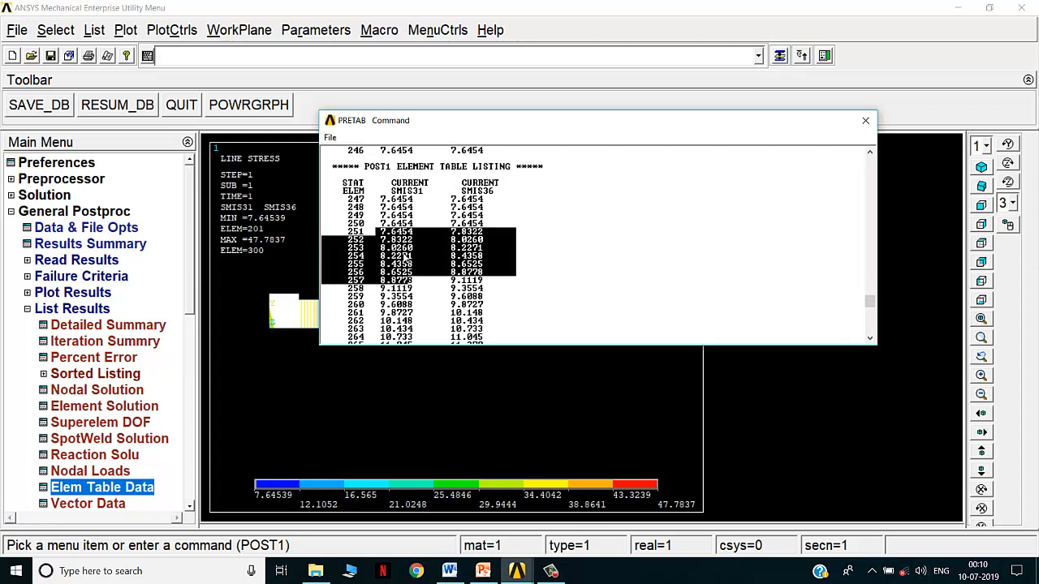
click(415, 269)
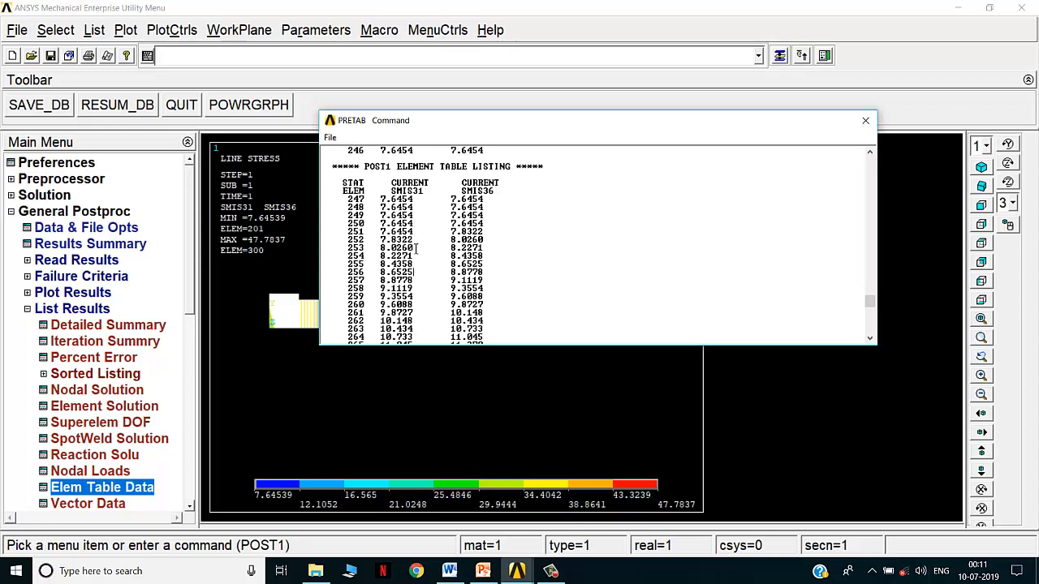
scroll(416, 247, down, 15)
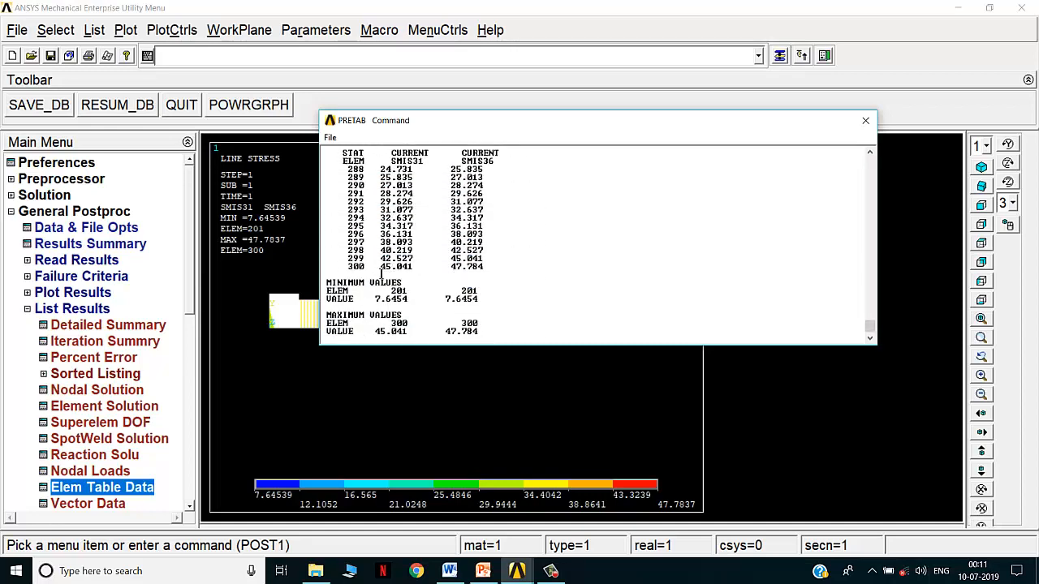
drag(349, 267, 422, 266)
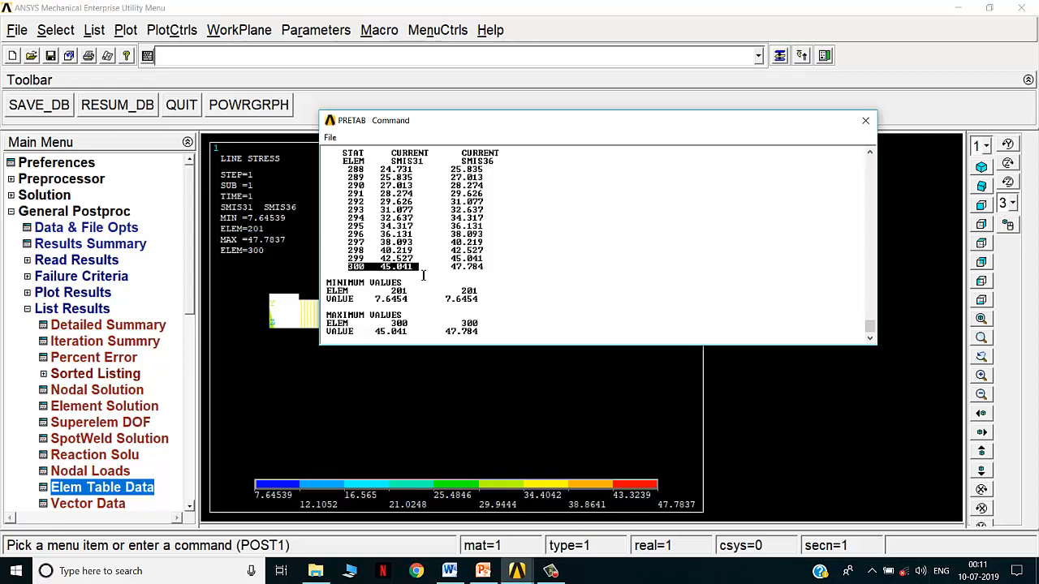
scroll(418, 268, up, 6)
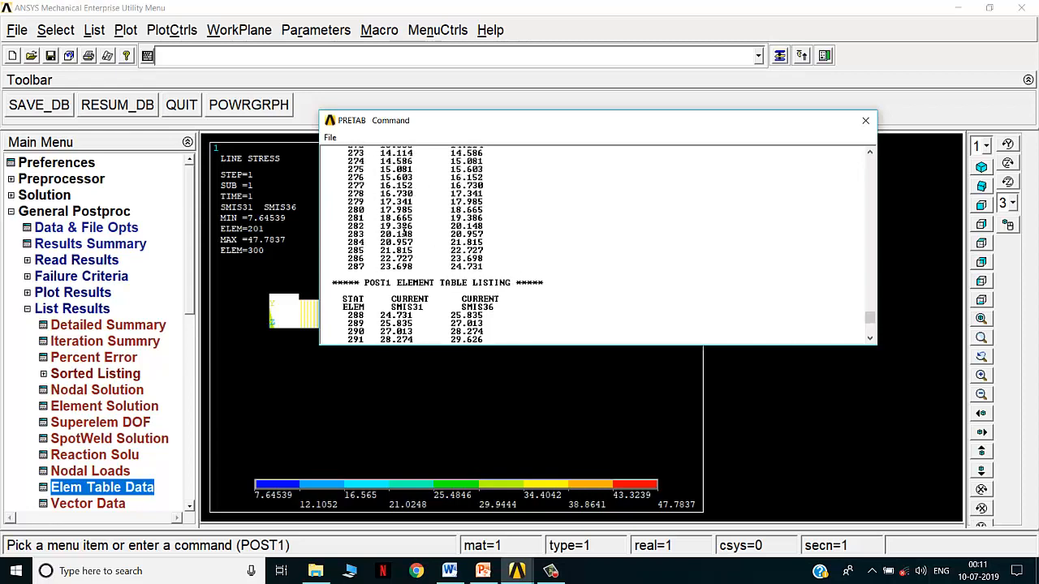
scroll(403, 233, up, 14)
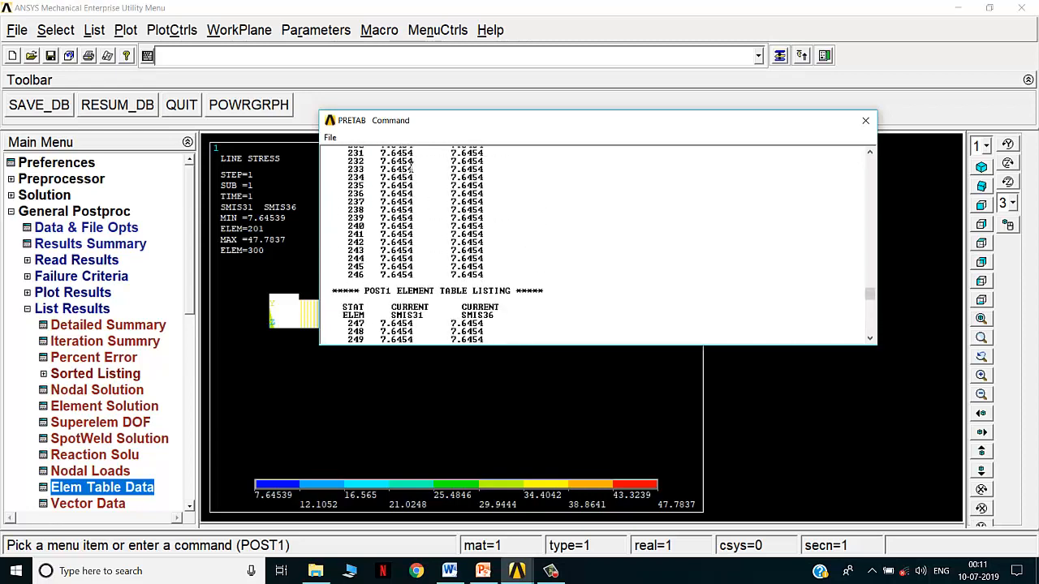
- Compare both end stresses of elements 251 and 300 at the taper's two ends, and close the listing
scroll(424, 215, down, 8)
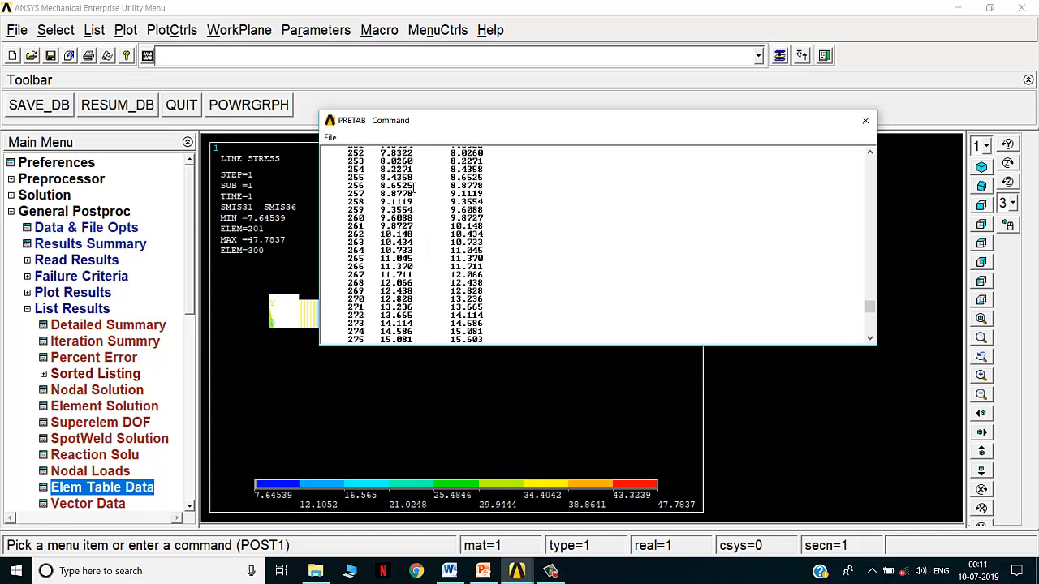
scroll(420, 253, up, 2)
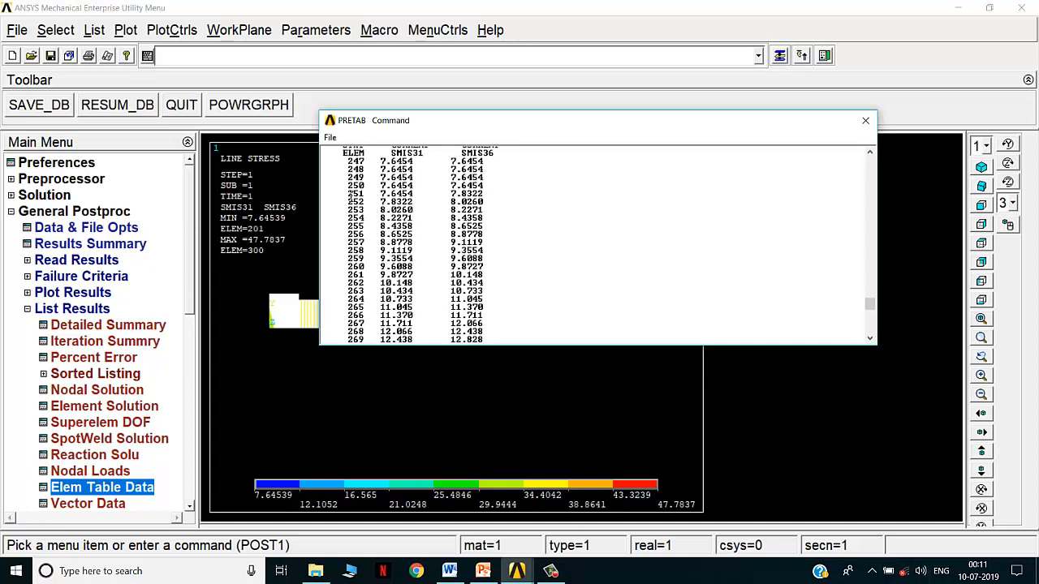
drag(348, 195, 488, 198)
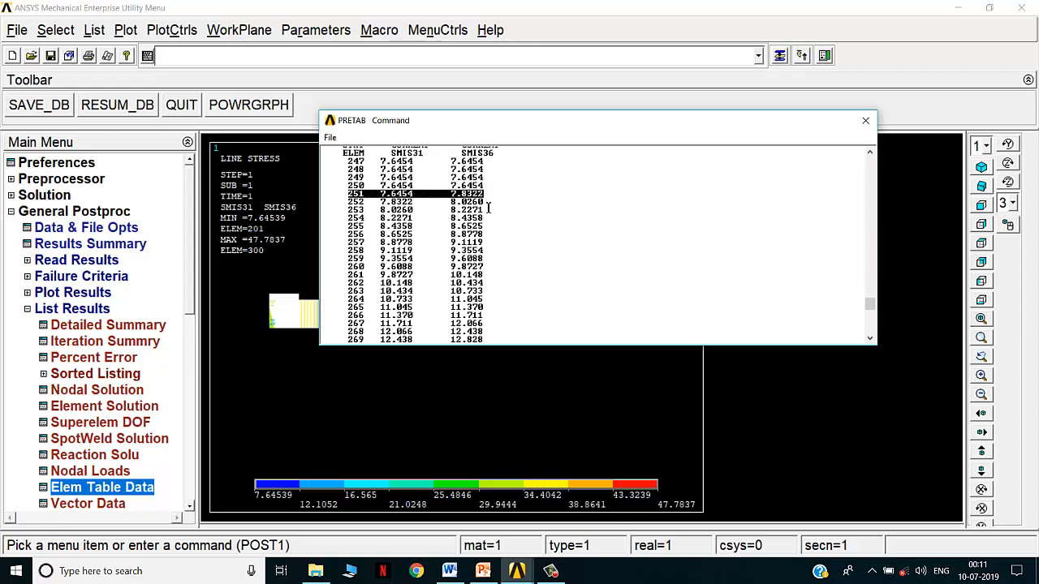
scroll(488, 208, down, 15)
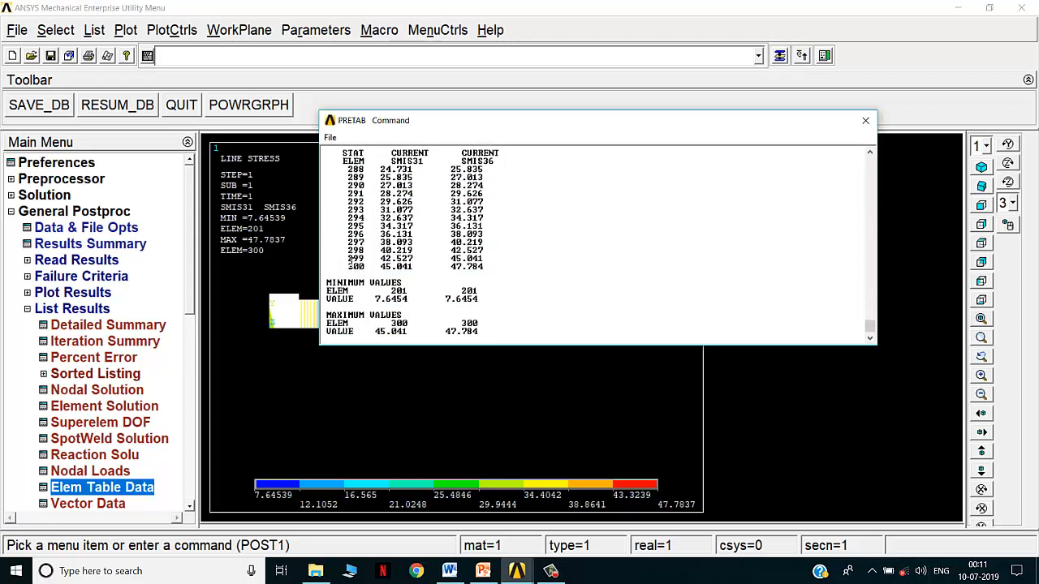
mouse_move(350, 261)
mouse_down()
mouse_move(485, 268)
mouse_move(333, 265)
mouse_move(354, 268)
mouse_up()
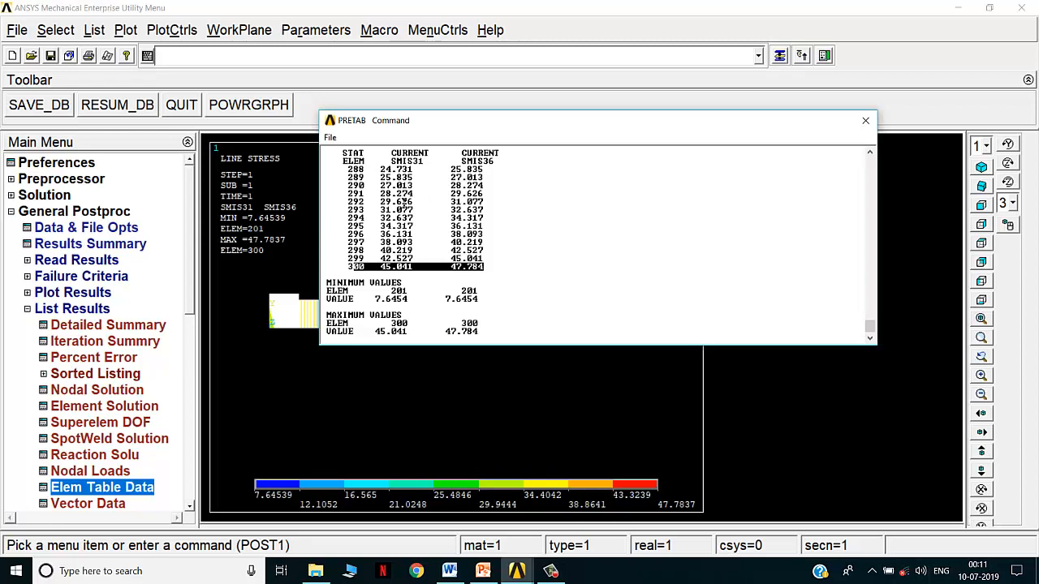
click(865, 120)
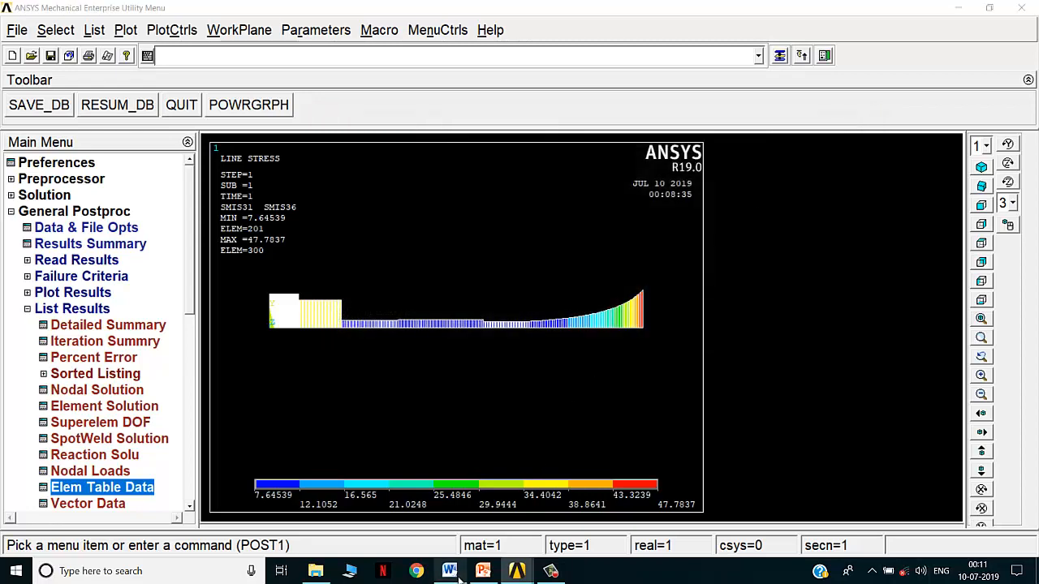
- Switch to the analytical calculations document in Word and insert two blank lines before the "Stresses:" heading to keep its table on one page
click(452, 571)
scroll(466, 322, down, 2)
scroll(466, 322, down, 4)
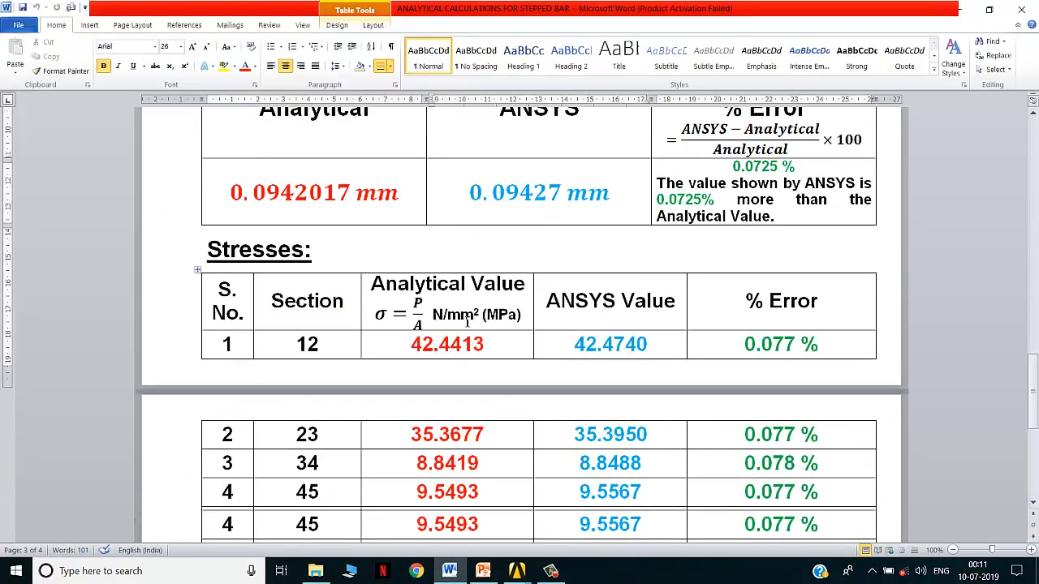
click(212, 224)
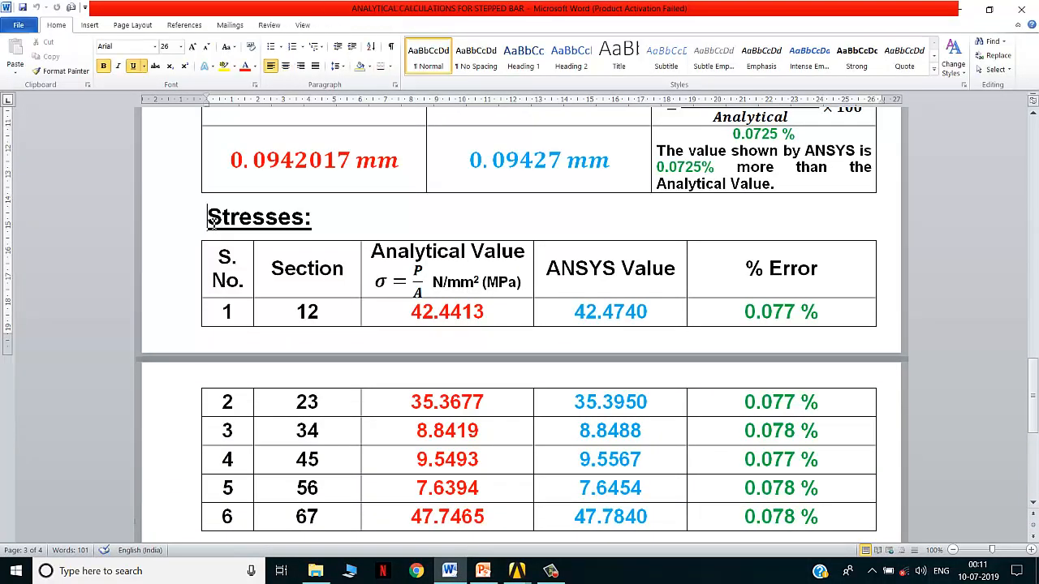
key(Return)
key(Return)
scroll(221, 228, down, 5)
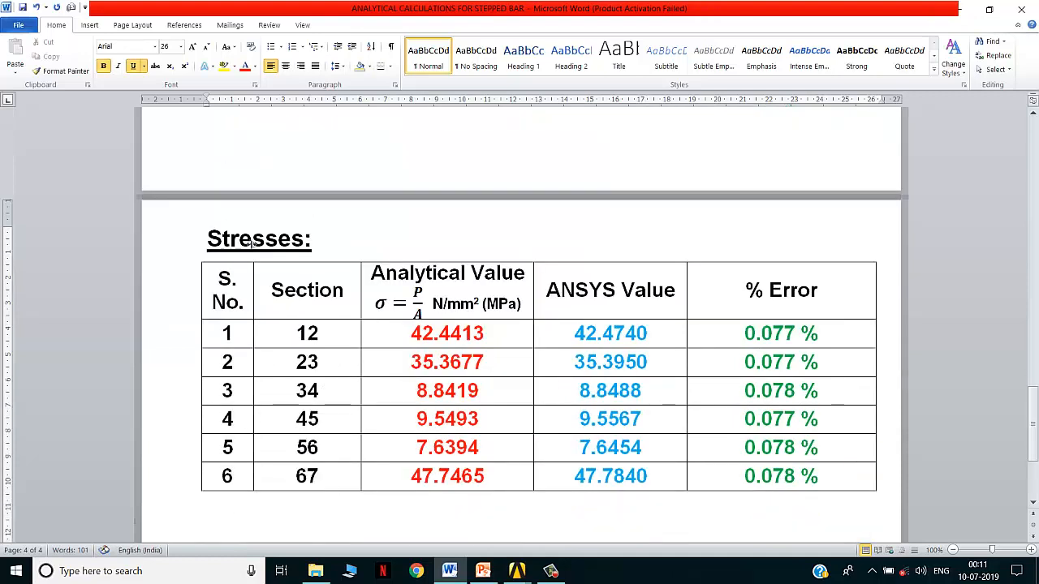
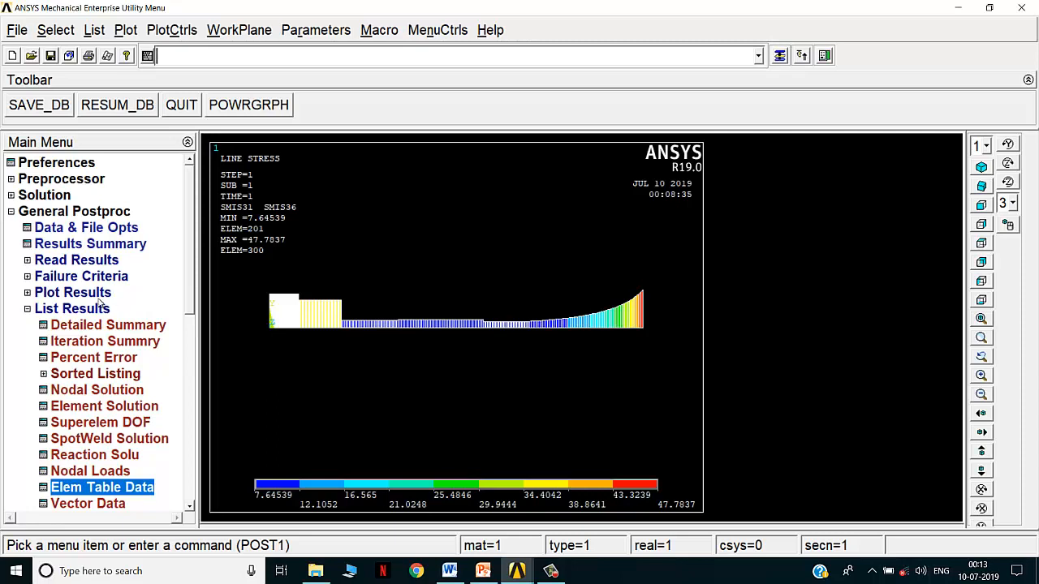
- Return the ANSYS main menu tree to its collapsed General Postproc state and plot the bar's keypoints
click(92, 309)
click(81, 212)
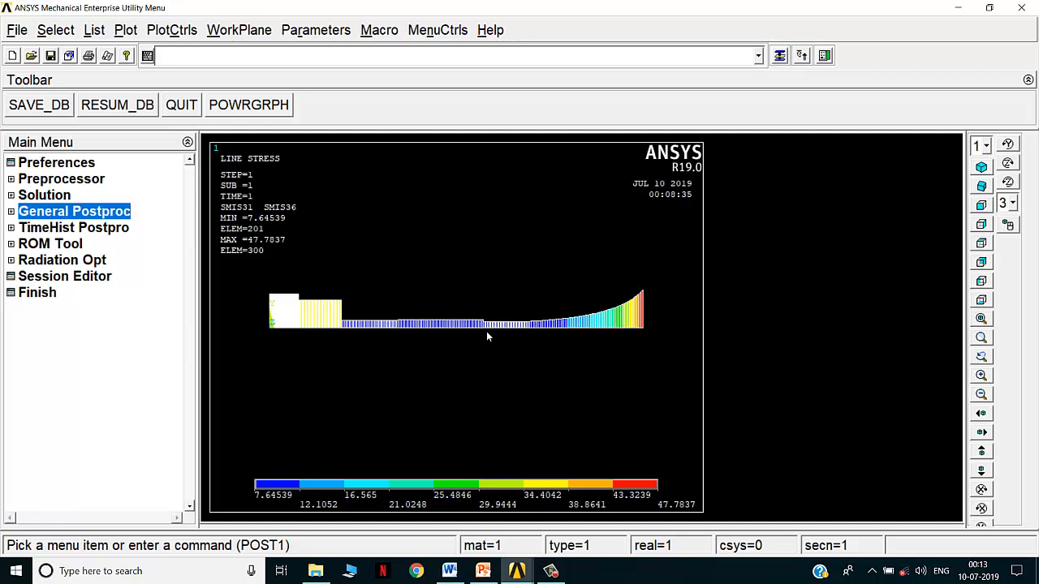
click(134, 33)
mouse_move(155, 81)
click(309, 81)
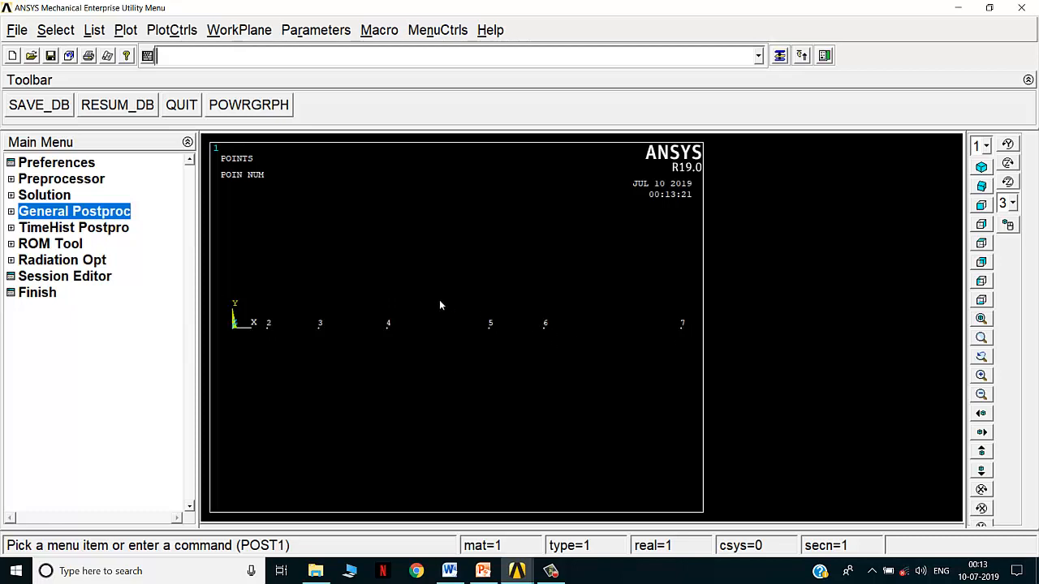
click(84, 180)
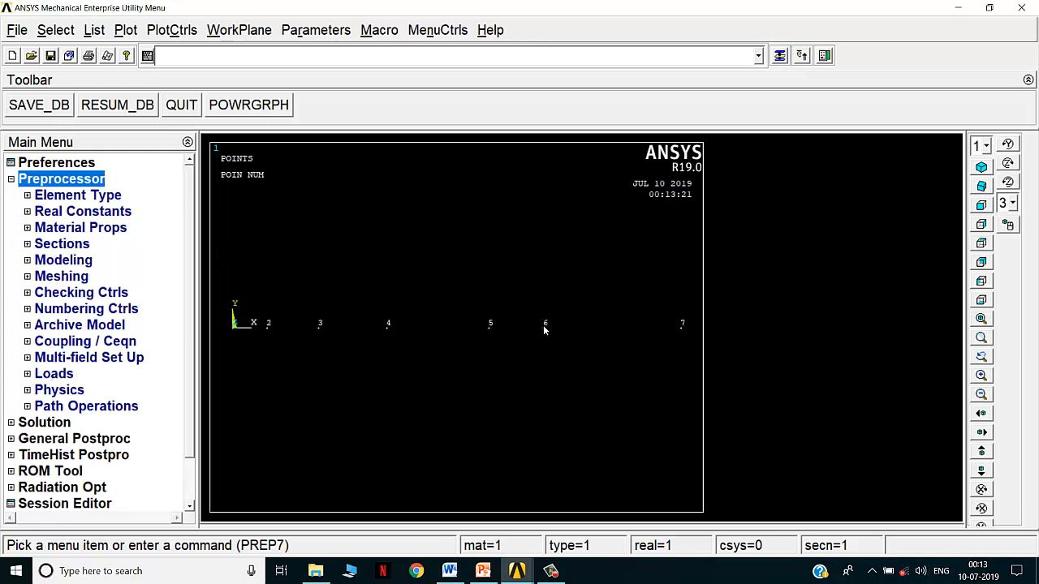
click(70, 423)
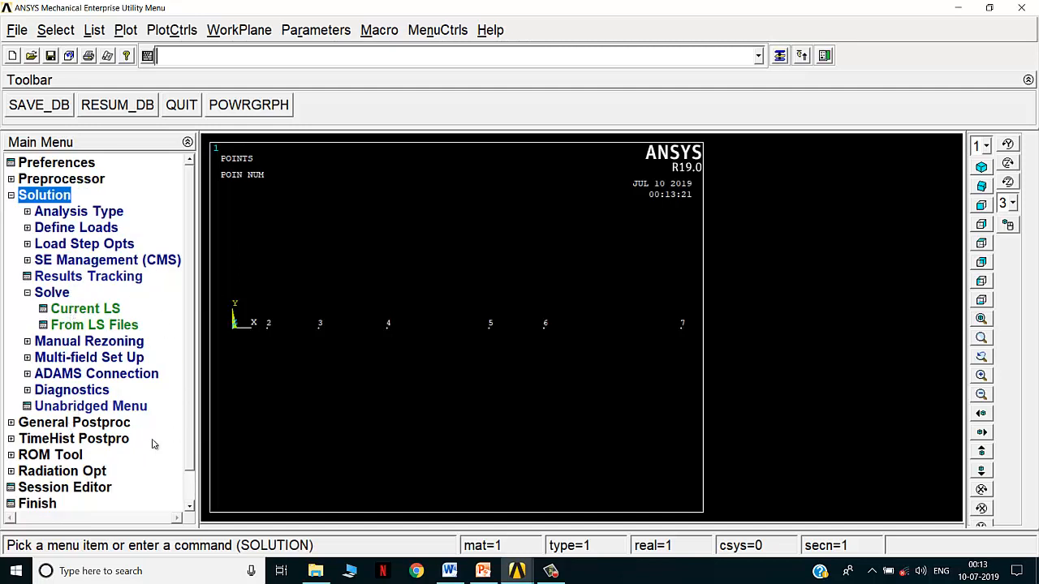
click(93, 423)
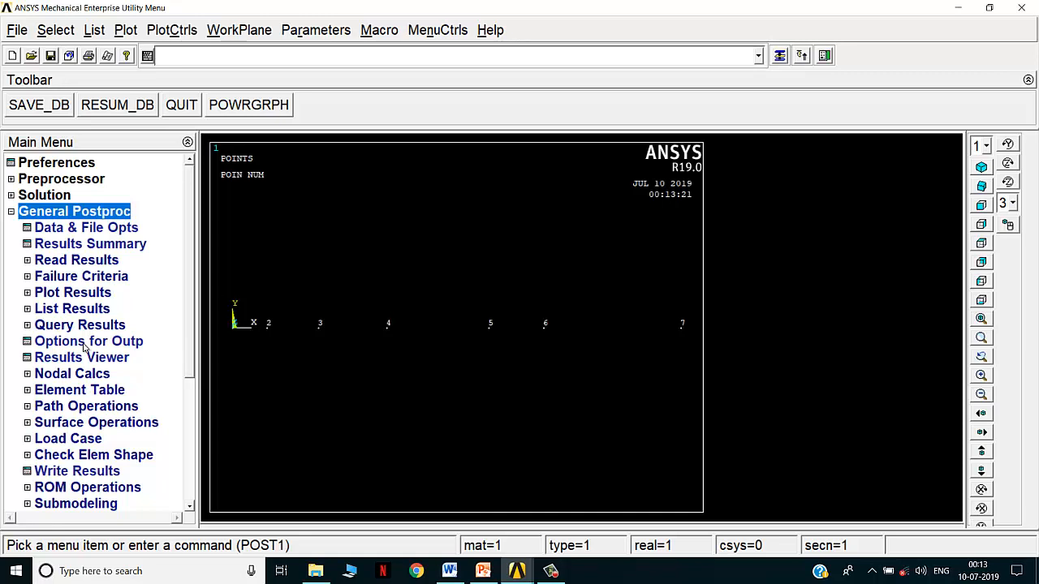
click(53, 210)
- Check the boundary conditions slide in PowerPoint, return to ANSYS, start a structural force/moment deletion on keypoint 2, and cancel it
click(55, 179)
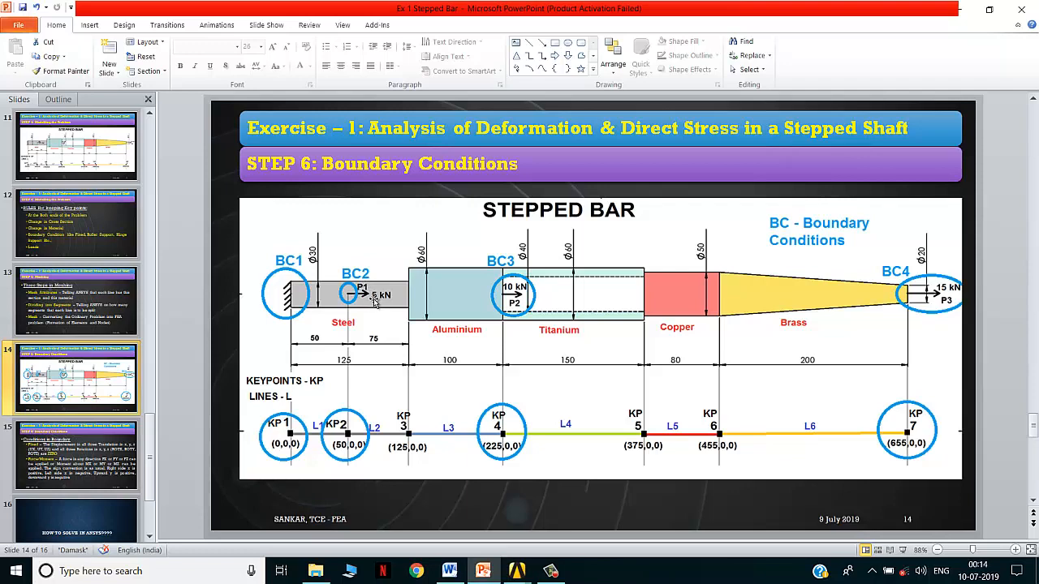
click(516, 571)
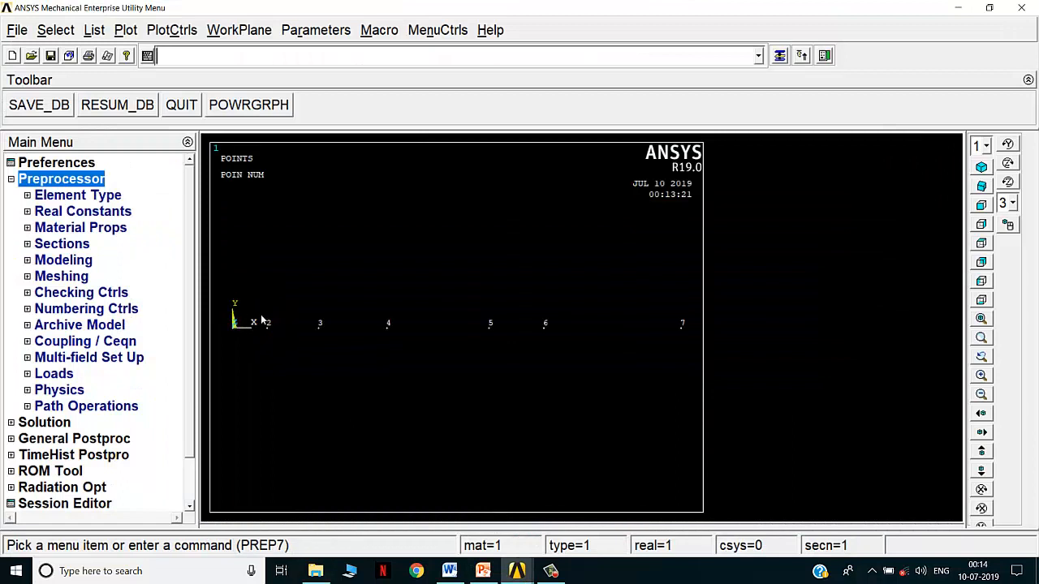
click(51, 375)
click(82, 439)
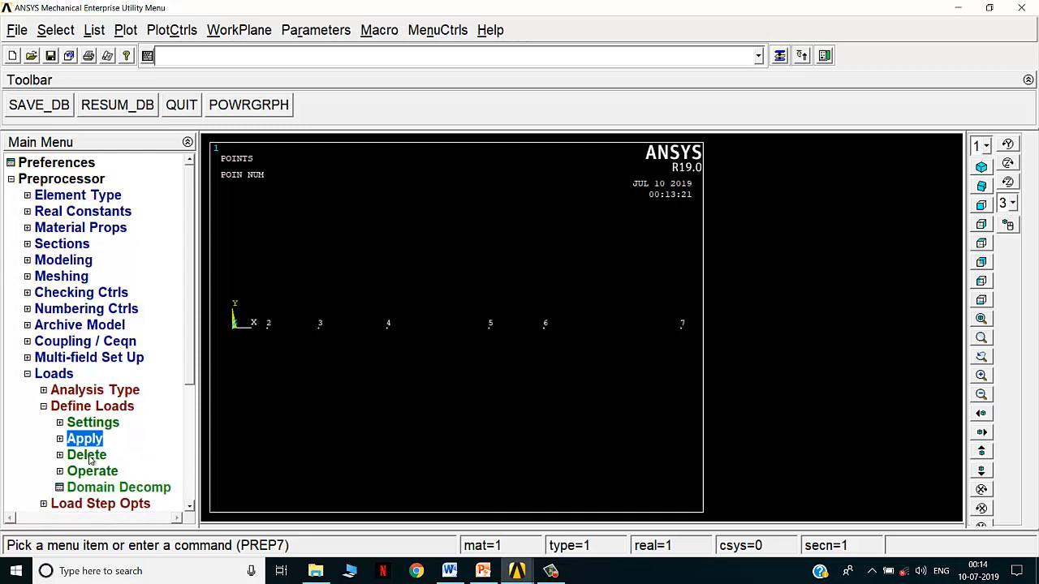
click(87, 456)
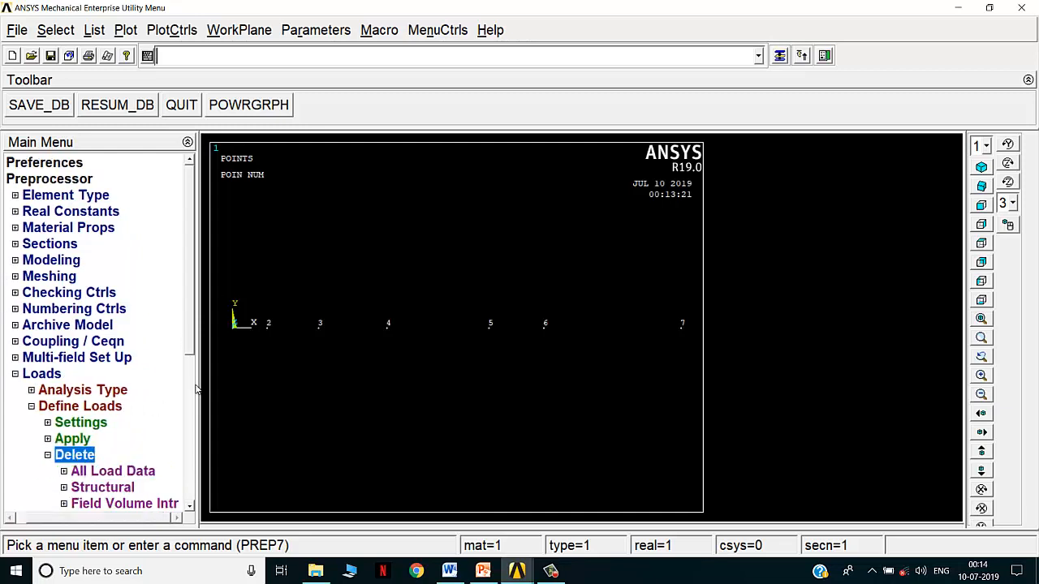
scroll(195, 347, down, 4)
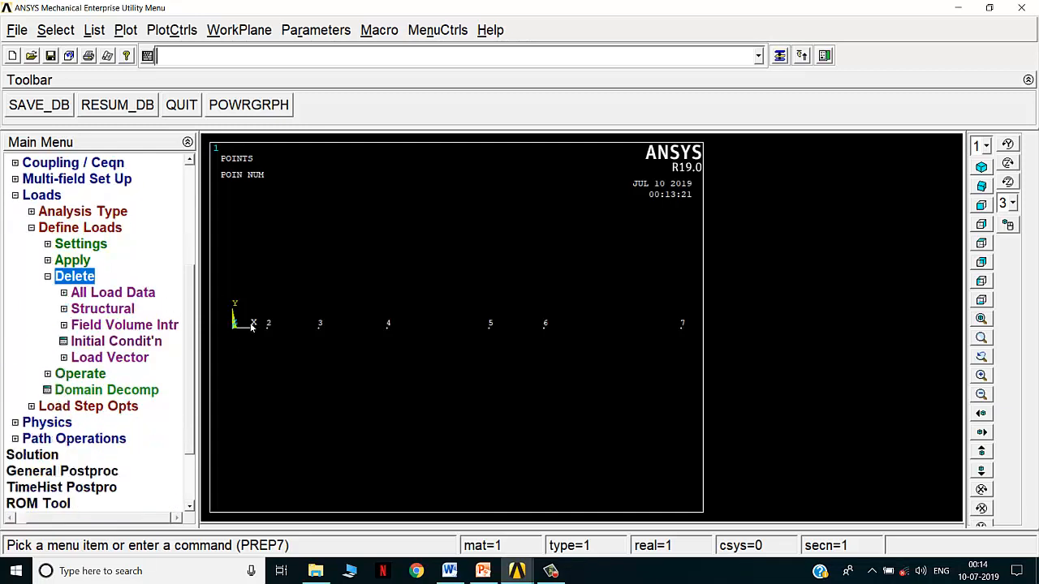
click(102, 310)
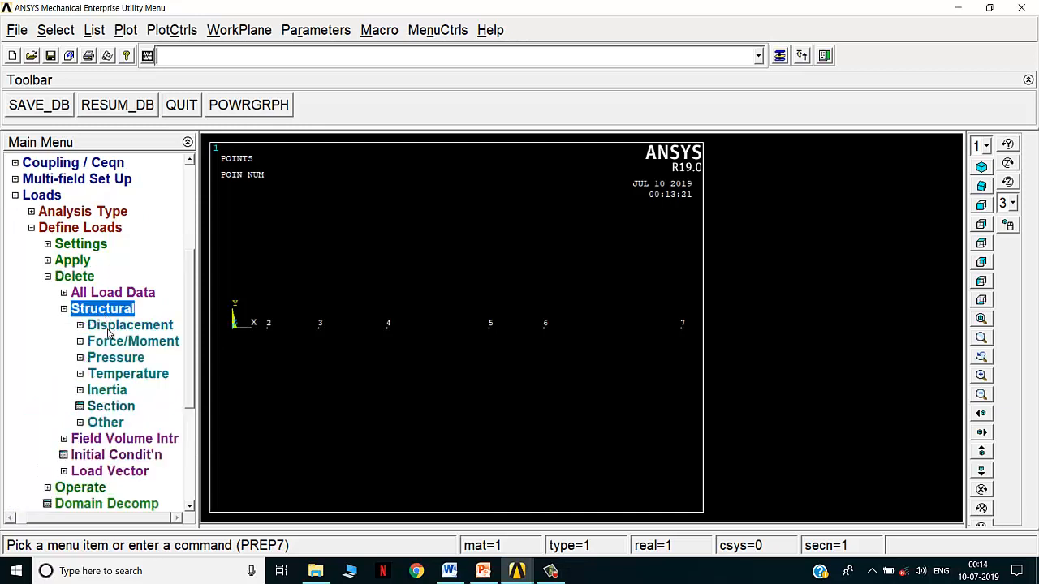
click(106, 342)
click(101, 358)
click(264, 332)
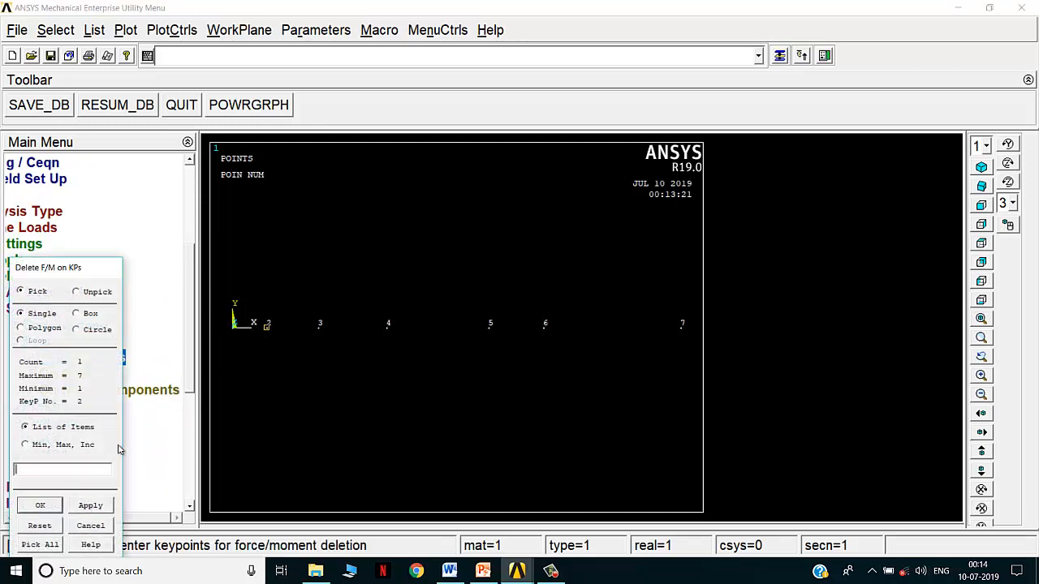
click(111, 528)
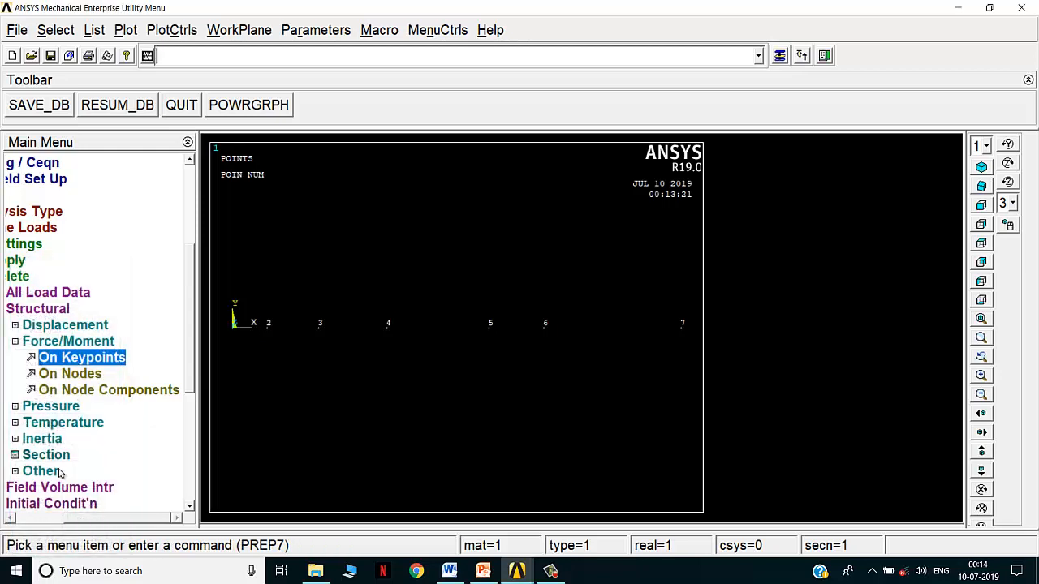
- Collapse the load deletion options and the whole Preprocessor tree back to the top-level entries
double_click(65, 307)
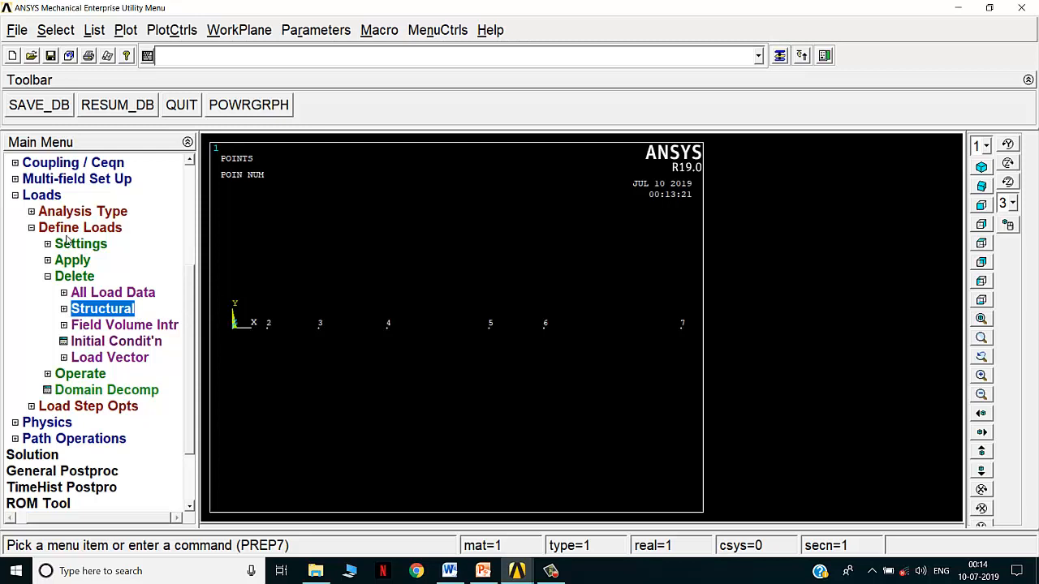
click(40, 197)
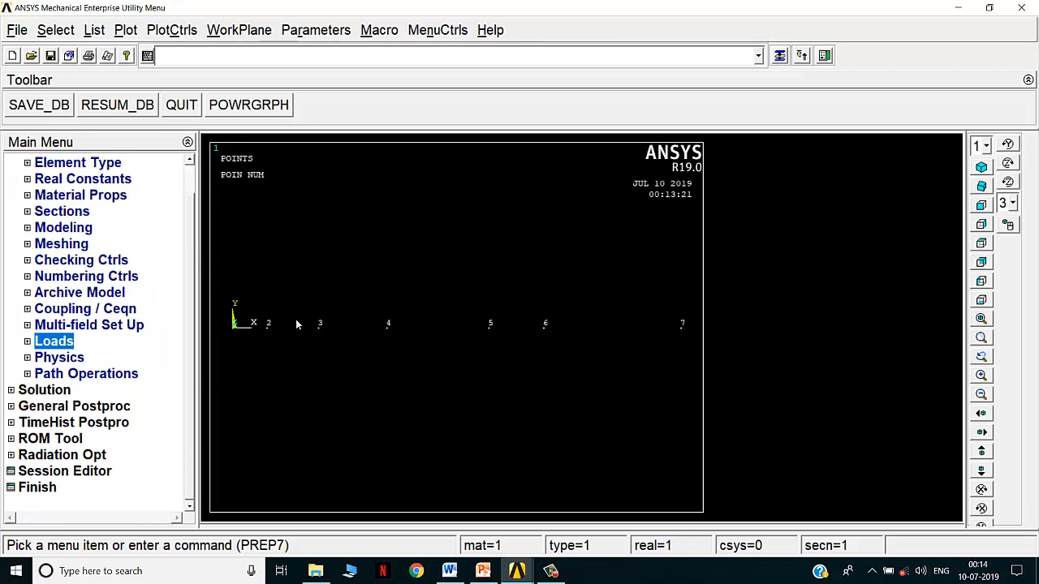
scroll(185, 257, up, 1)
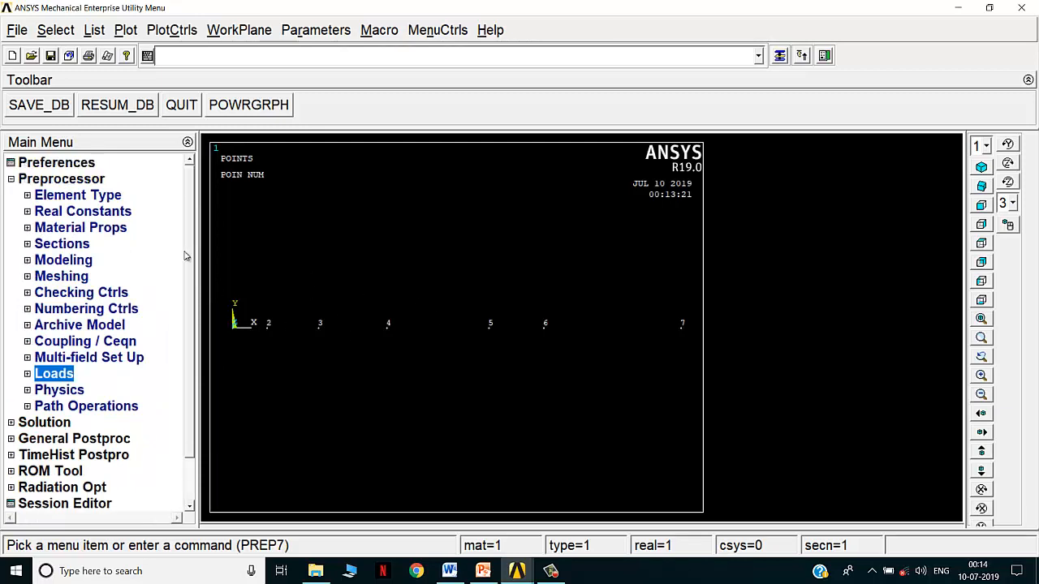
click(65, 181)
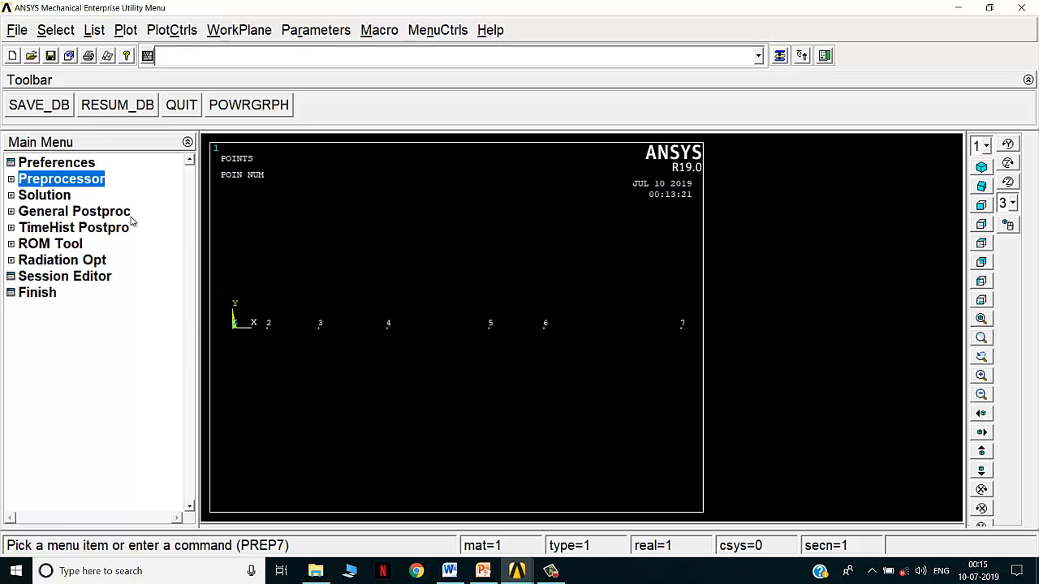
- Open the Session Editor and examine the logged BEAM188 element type and the material property commands for the five materials
click(96, 279)
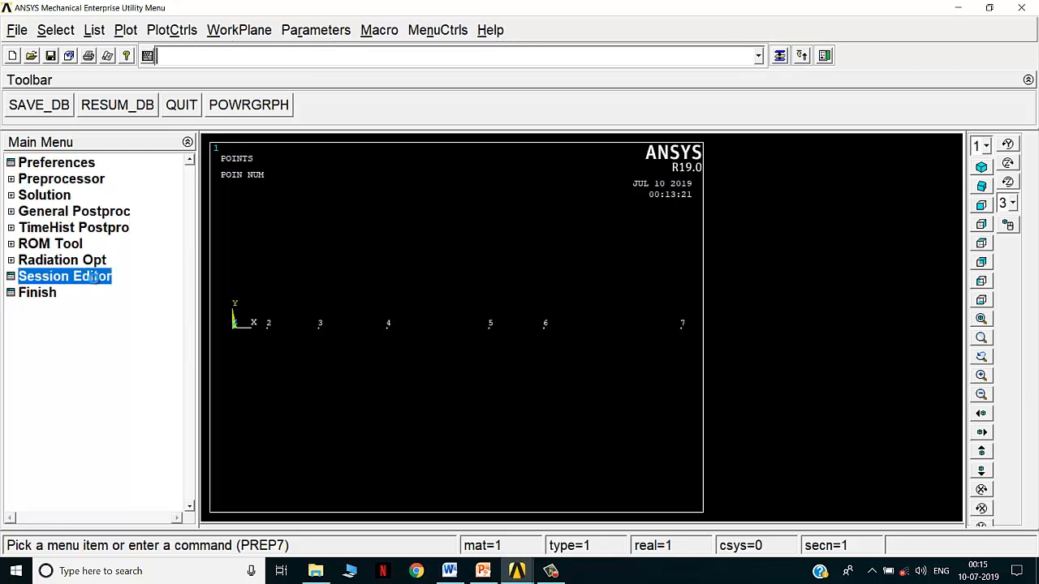
scroll(171, 250, down, 4)
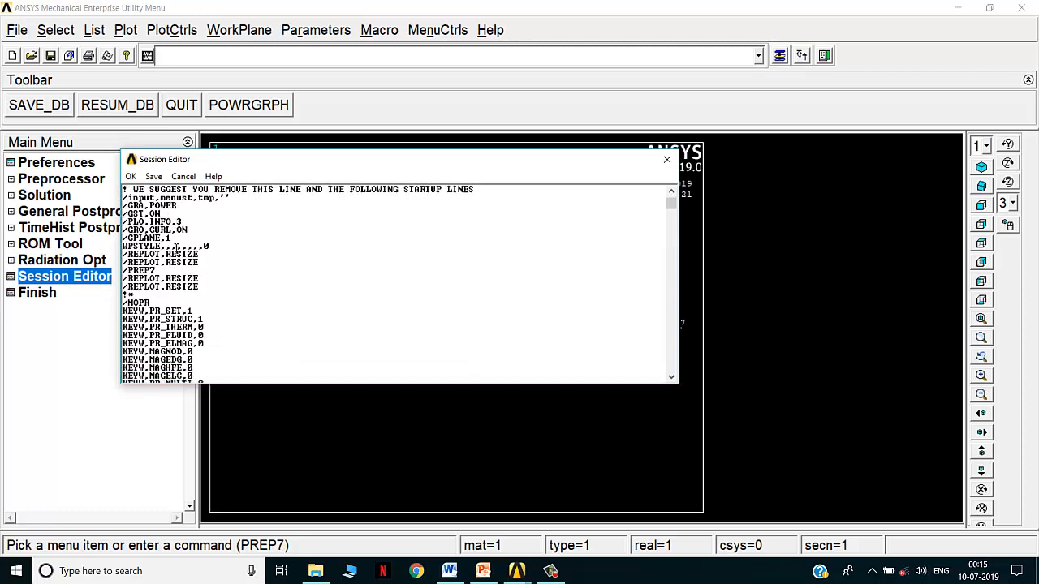
scroll(178, 251, down, 7)
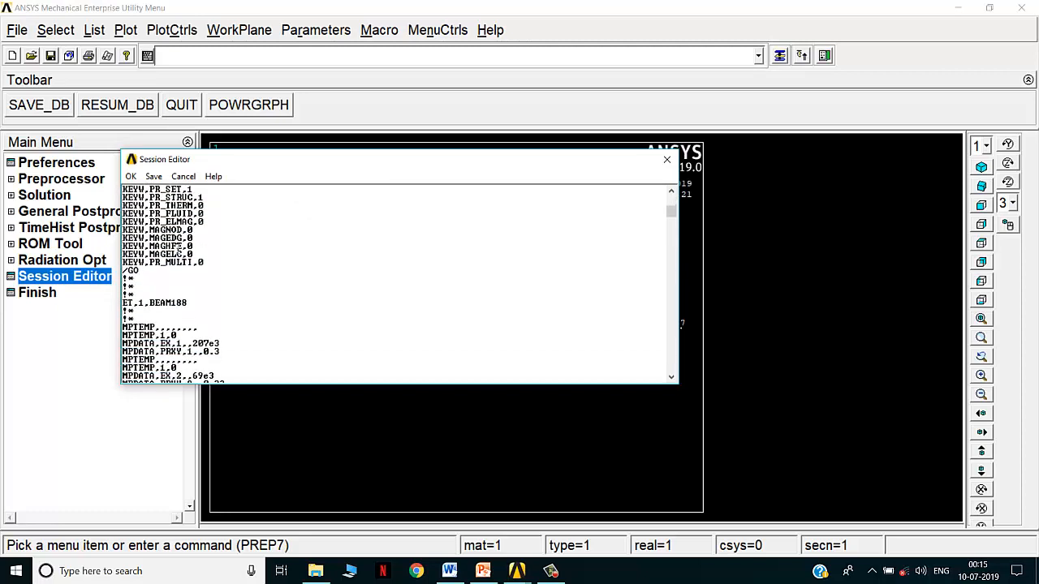
scroll(178, 250, down, 1)
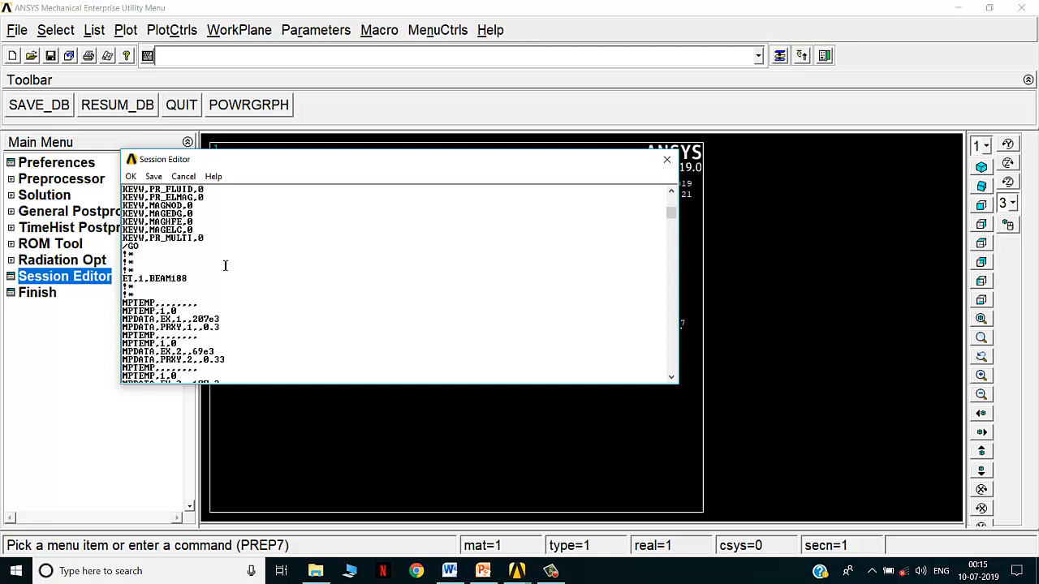
scroll(224, 265, down, 2)
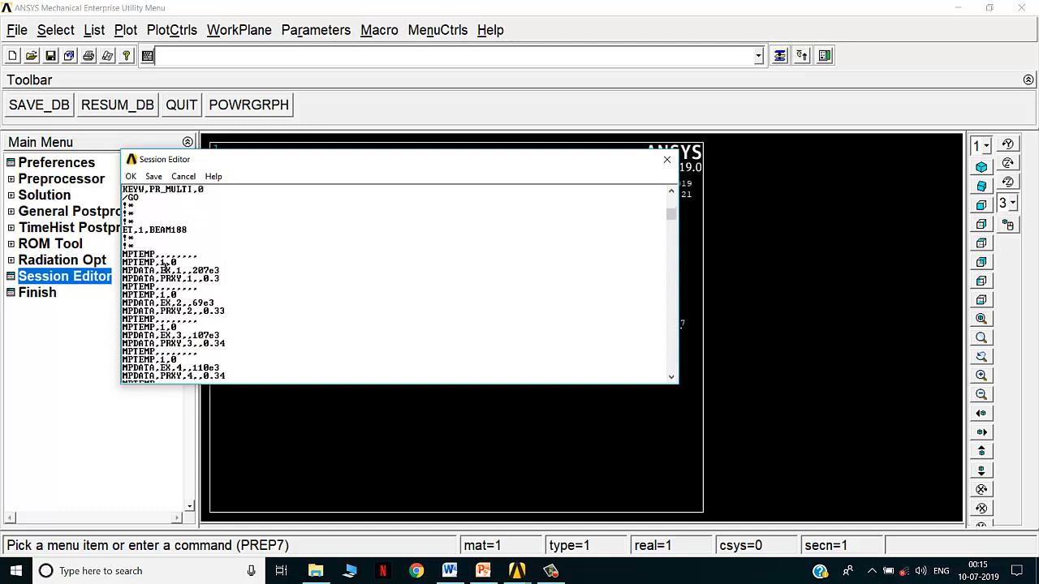
drag(150, 230, 189, 246)
scroll(205, 238, down, 1)
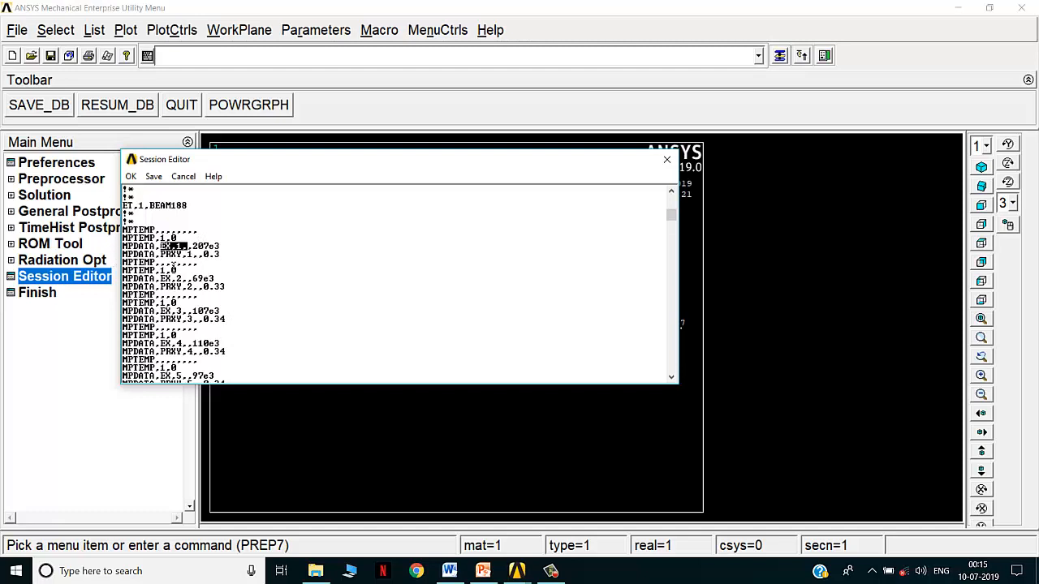
click(191, 269)
scroll(192, 267, down, 4)
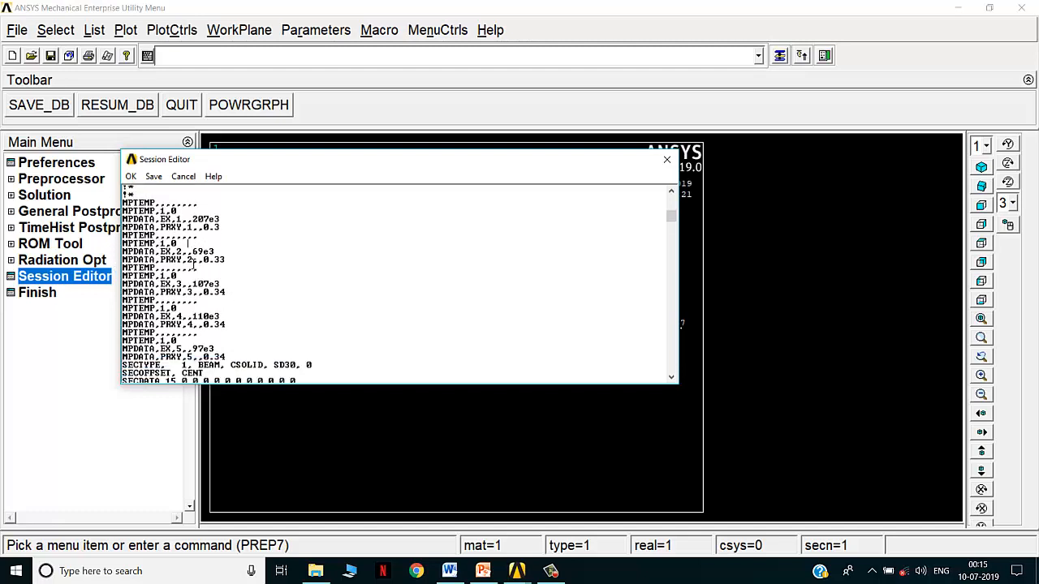
scroll(193, 263, up, 2)
scroll(195, 264, down, 6)
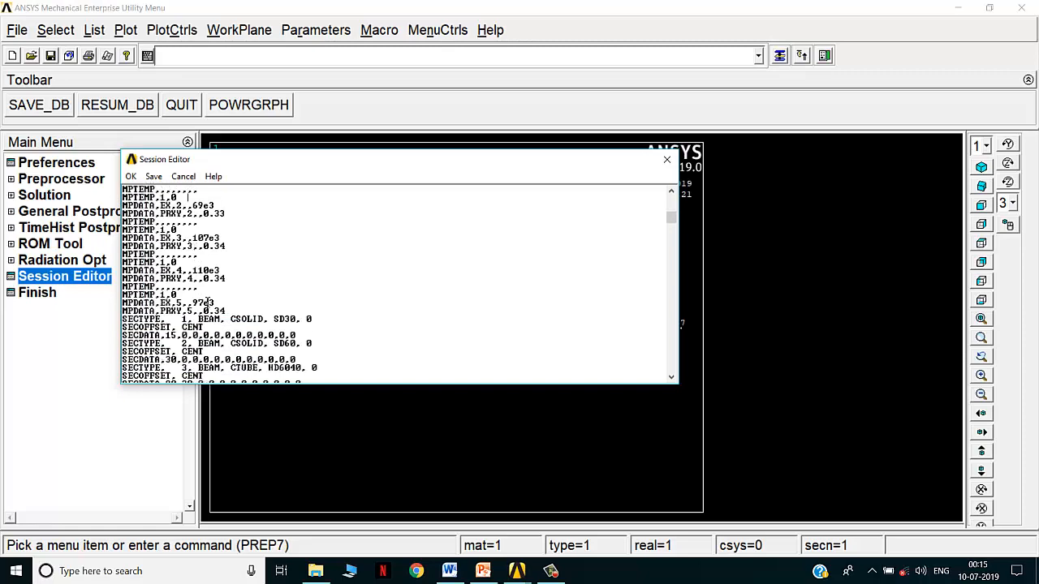
- Review the logged section, keypoint, line, line attribute and element sizing commands in the session log
scroll(209, 306, down, 4)
scroll(209, 305, up, 4)
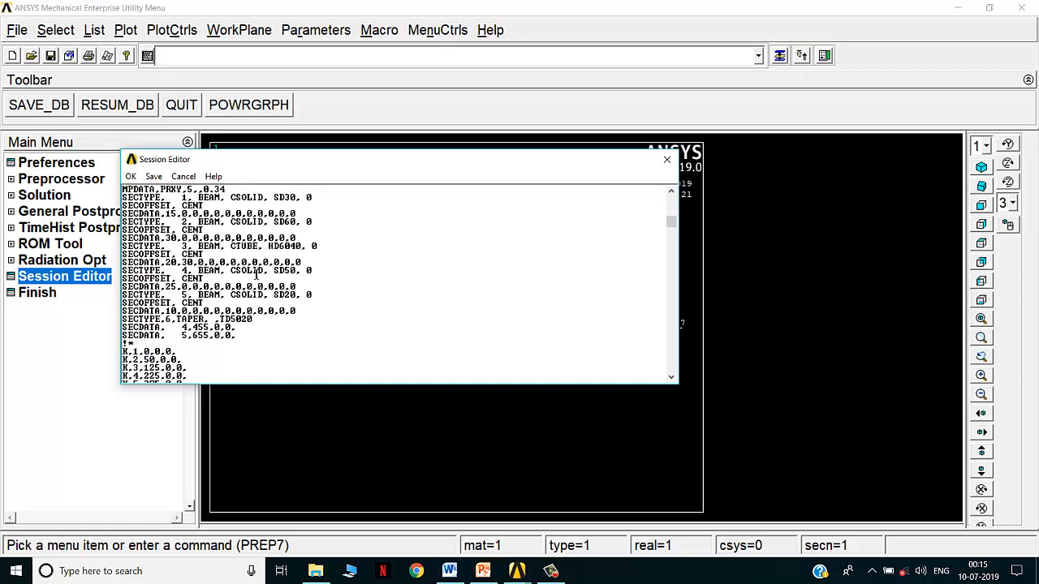
scroll(224, 271, down, 3)
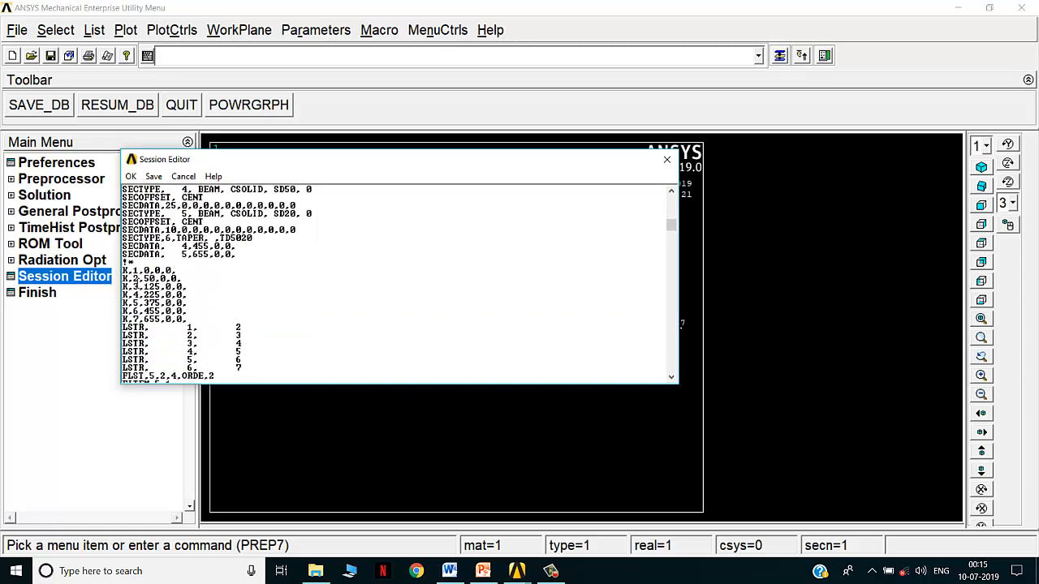
scroll(188, 279, down, 2)
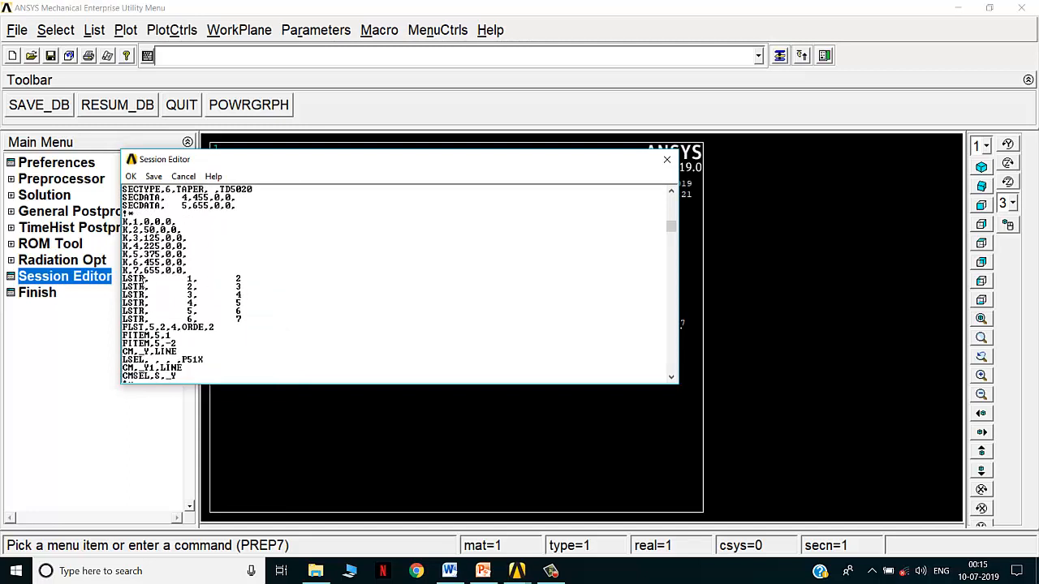
scroll(146, 280, down, 7)
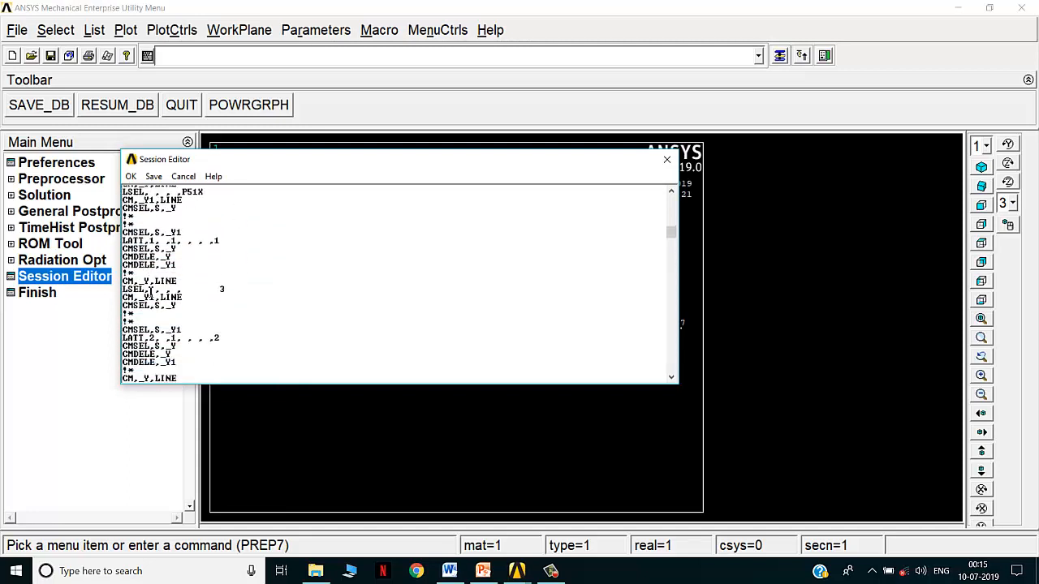
scroll(149, 290, down, 12)
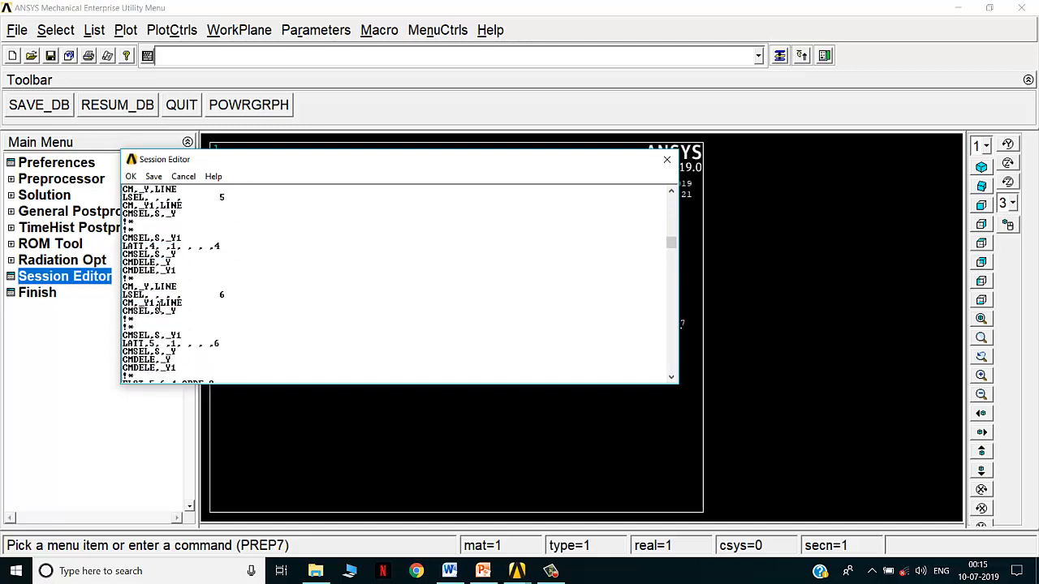
scroll(159, 307, down, 6)
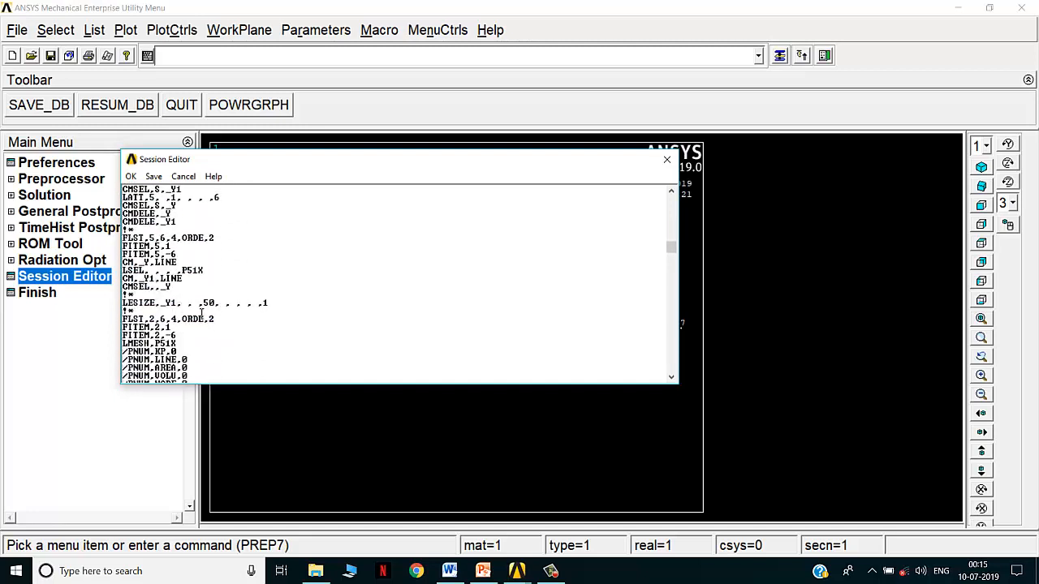
- Edit the line division count in the LESIZE command, replacing one digit with 6, rerun the session commands and dismiss the solution note
scroll(210, 314, down, 1)
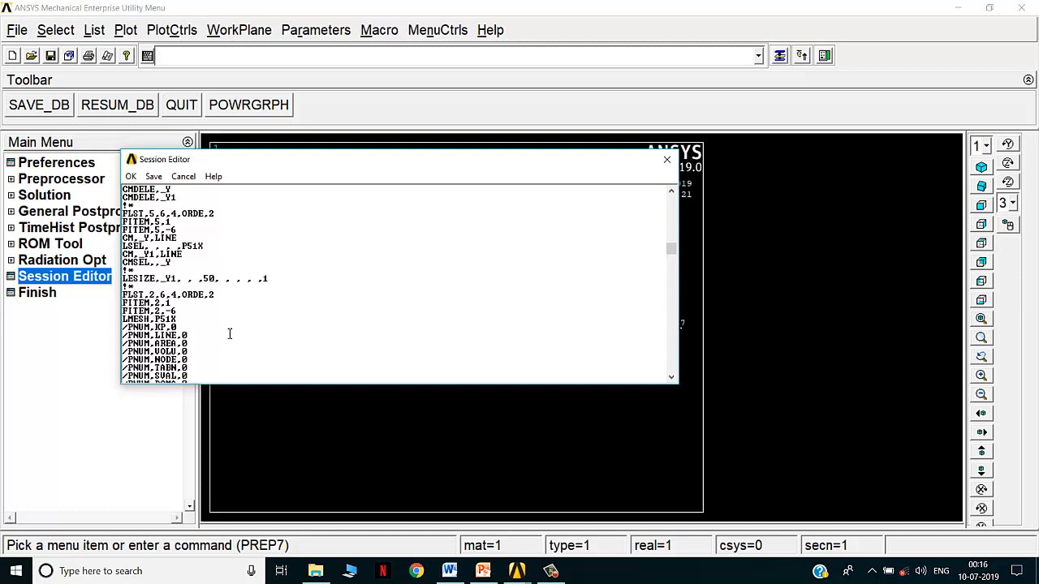
key(BackSpace)
text(6)
click(131, 176)
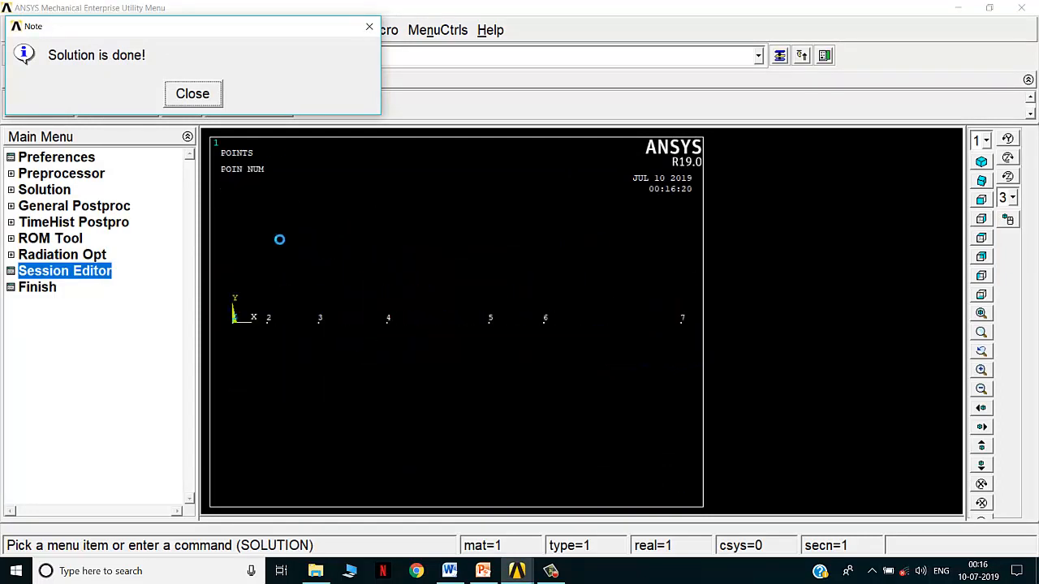
click(200, 94)
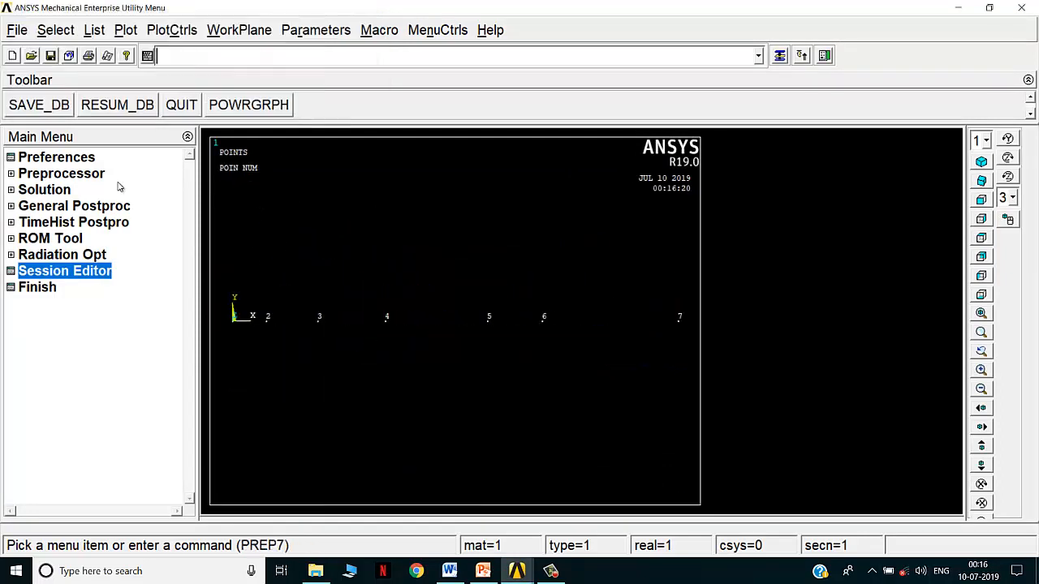
- Plot the bar's deformed shape together with the undeformed shape from the rerun solution
click(77, 207)
click(73, 287)
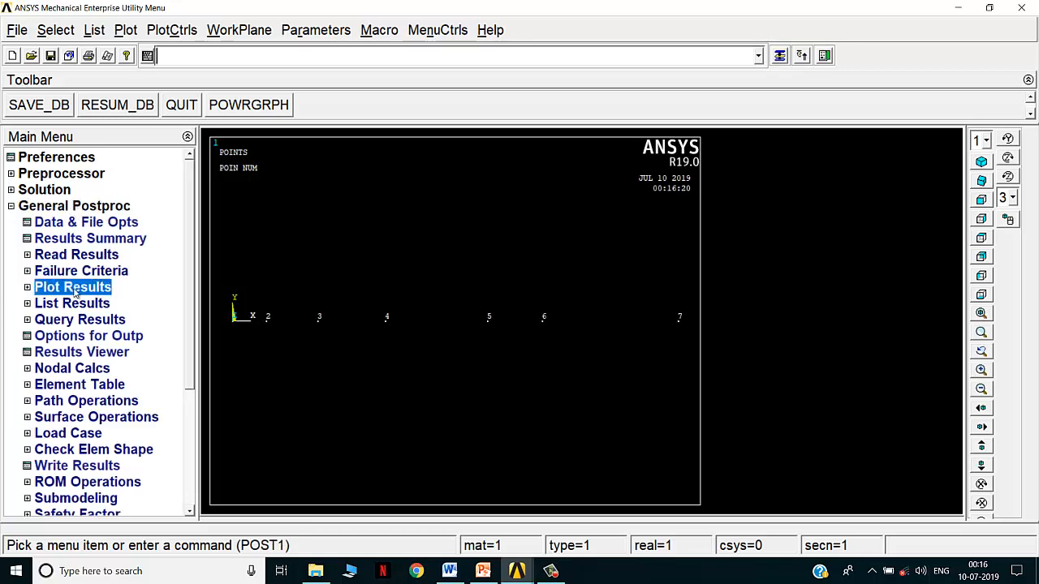
click(103, 305)
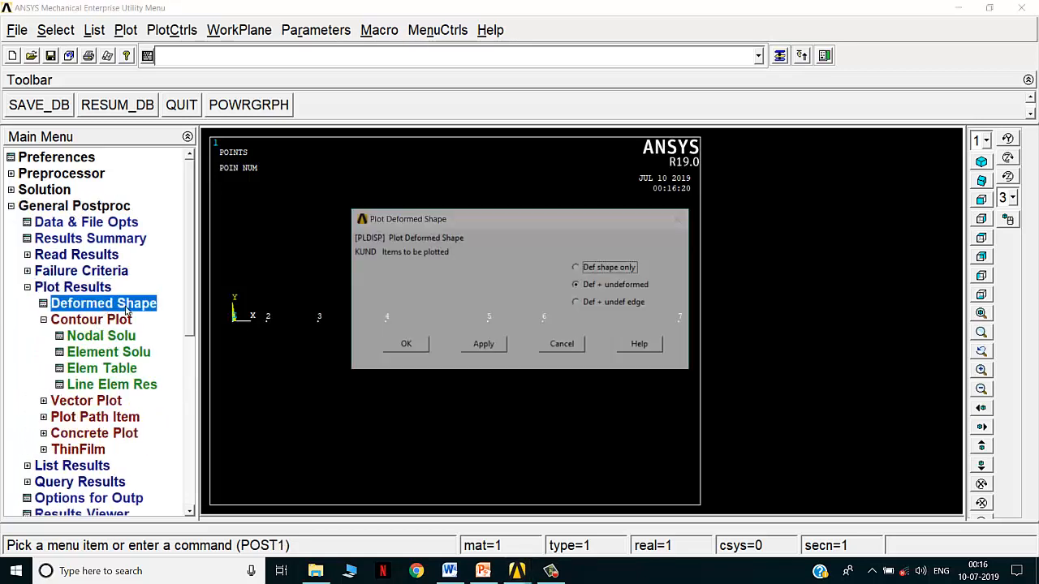
click(390, 347)
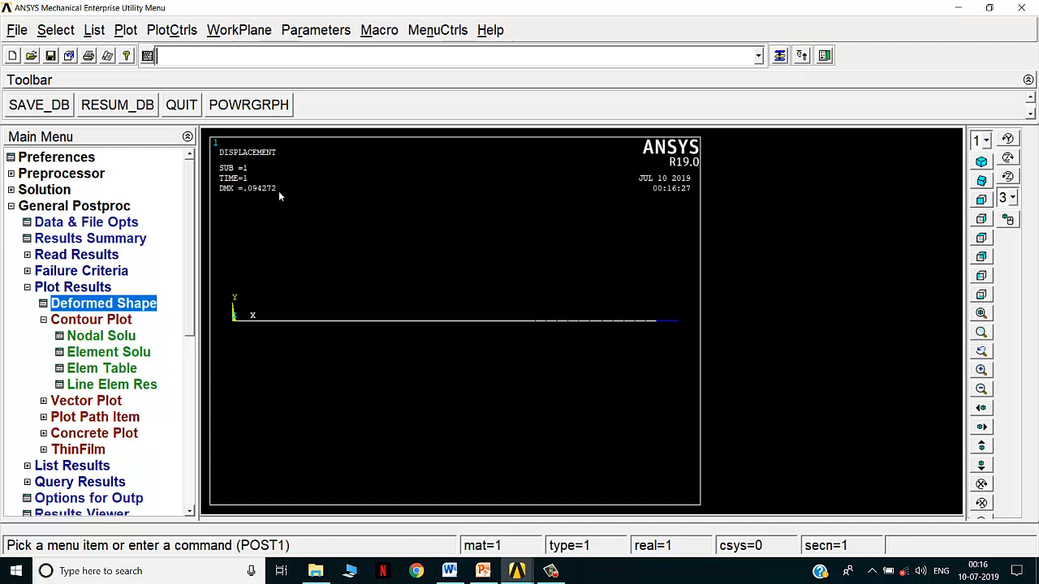
- Reopen the Session Editor and examine the logged Young's modulus command for material 1 and the material commands below it
click(74, 206)
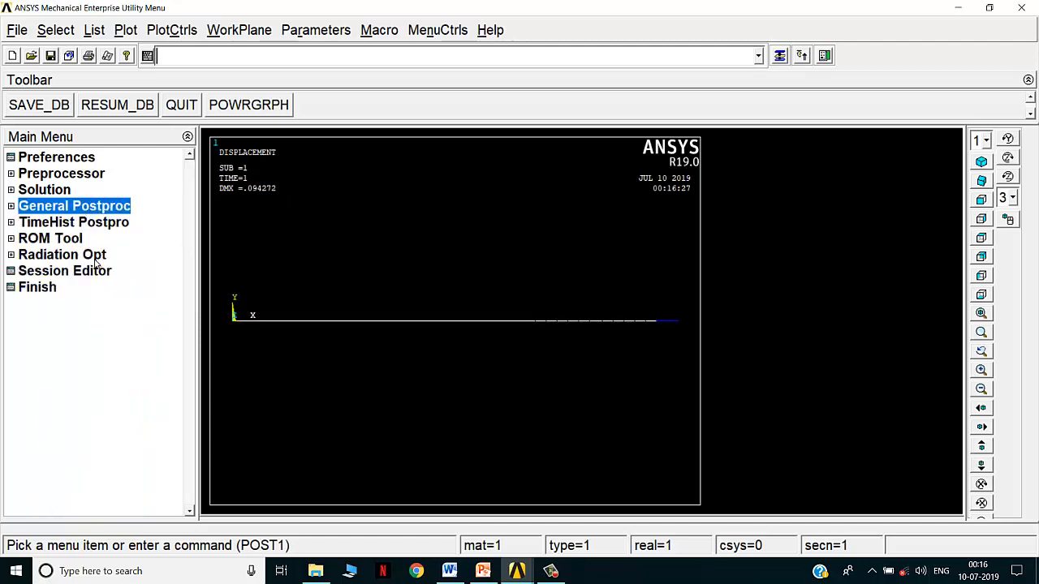
click(89, 273)
scroll(289, 334, down, 20)
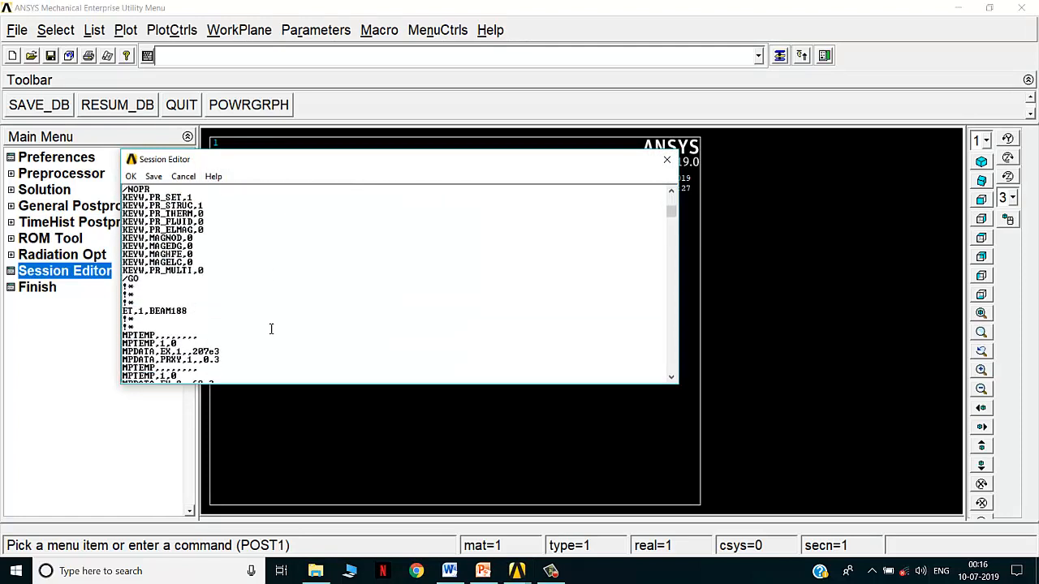
drag(192, 221, 222, 220)
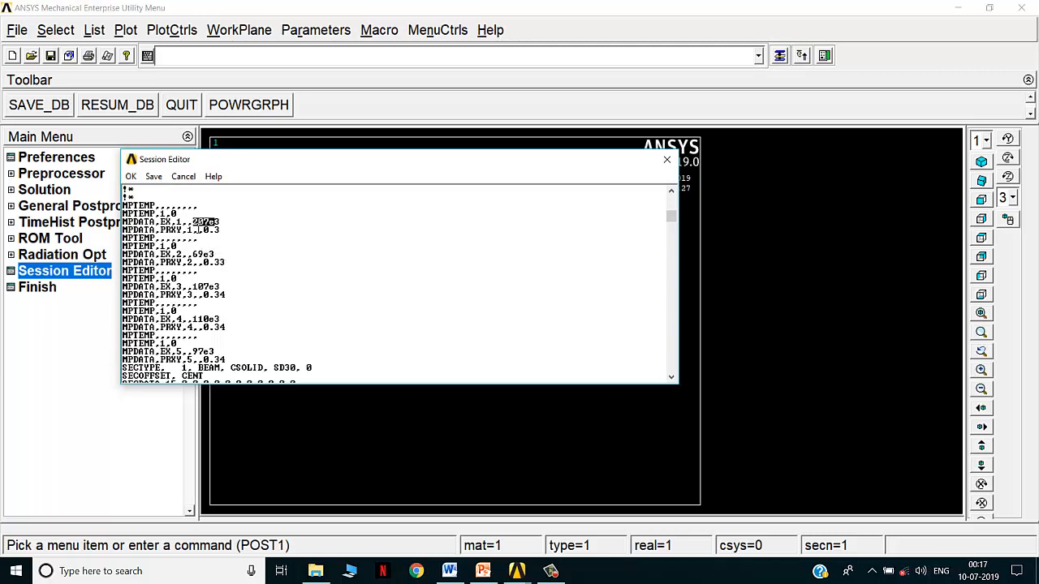
click(193, 223)
scroll(234, 304, down, 2)
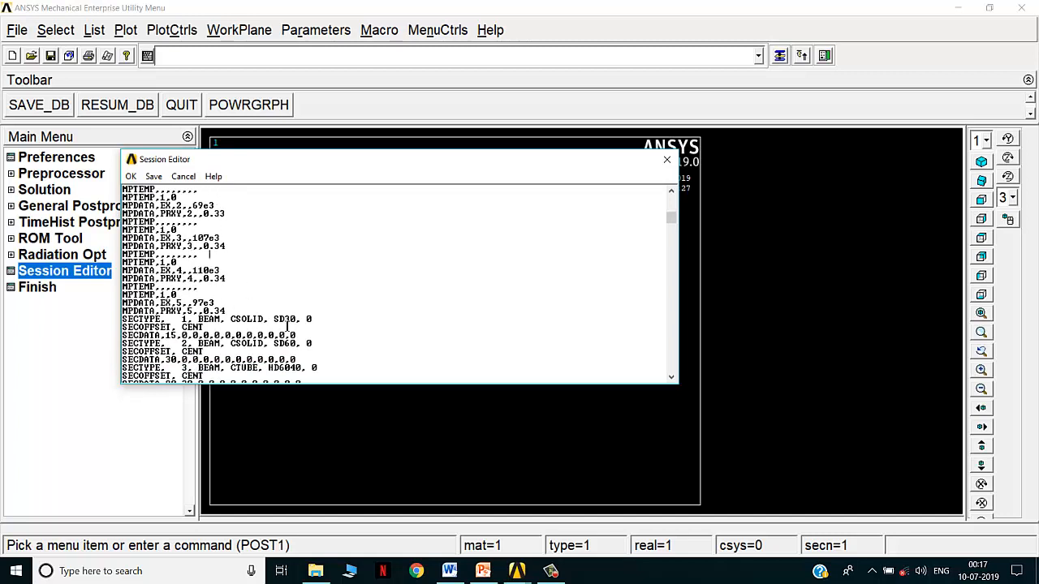
- Copy the entire session log from the Session Editor into a new Notepad document
key(ctrl+a)
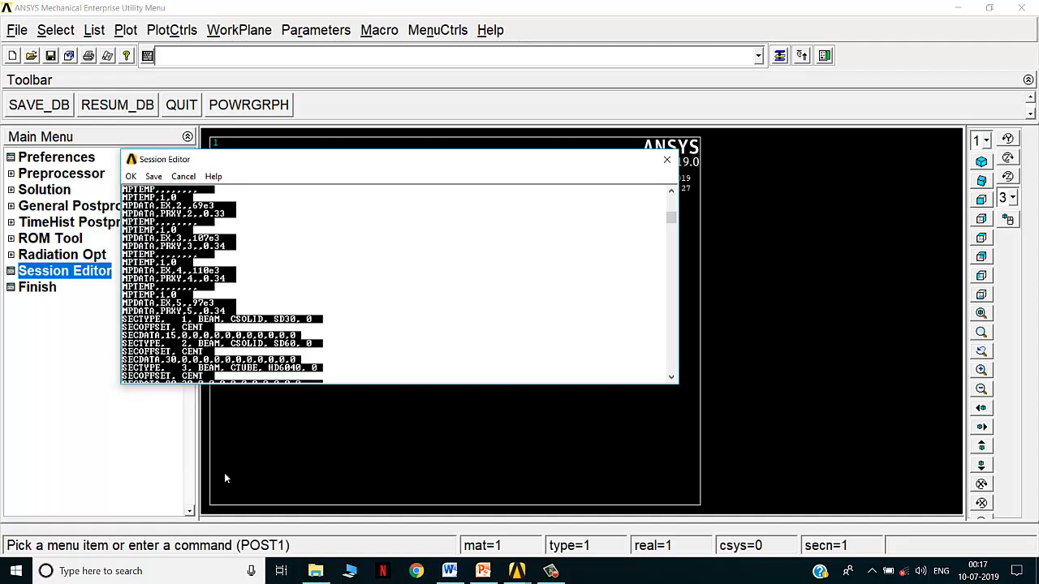
click(18, 570)
text(NOTE)
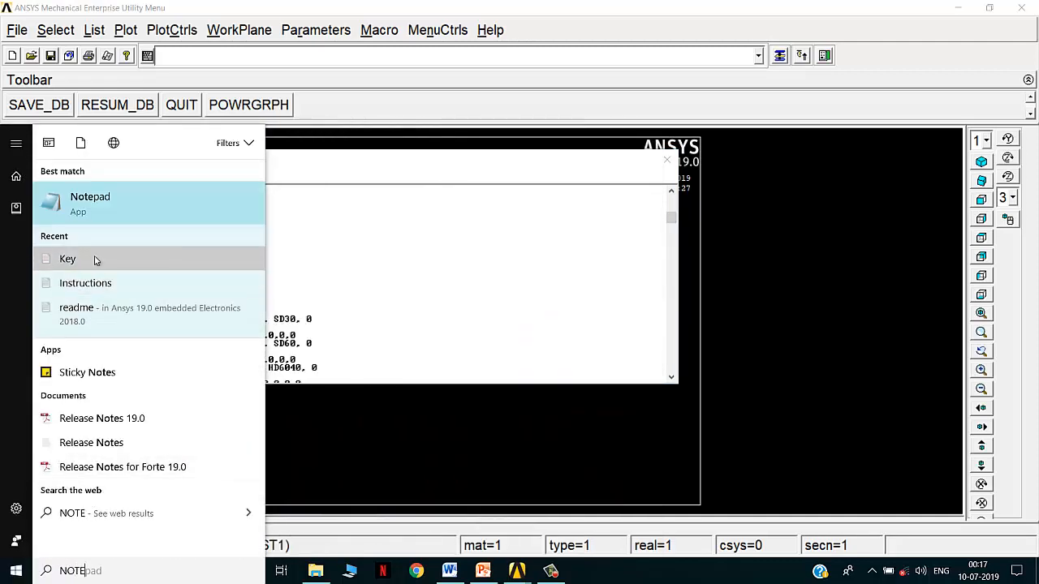
click(91, 203)
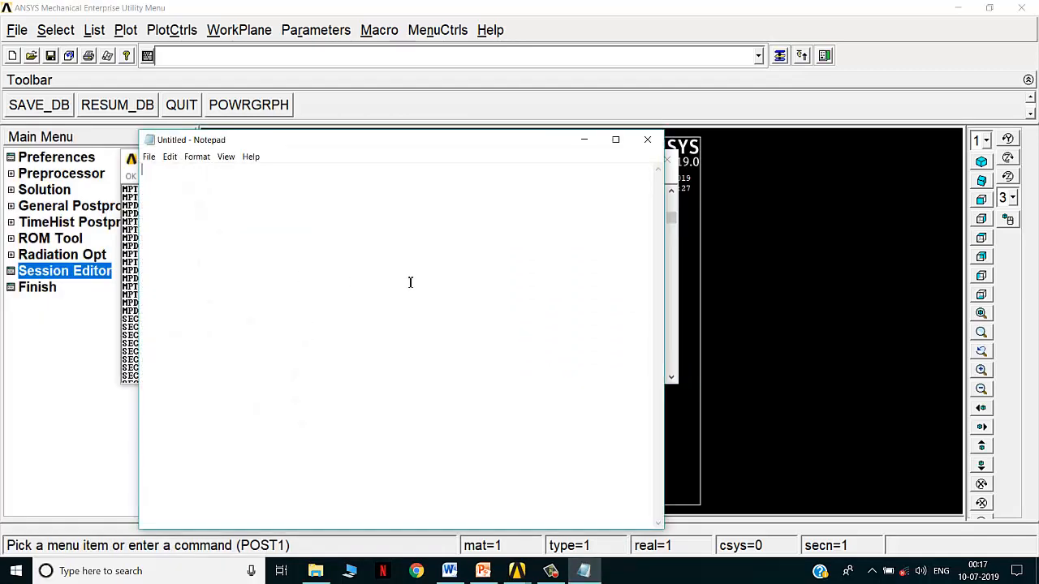
key(ctrl+v)
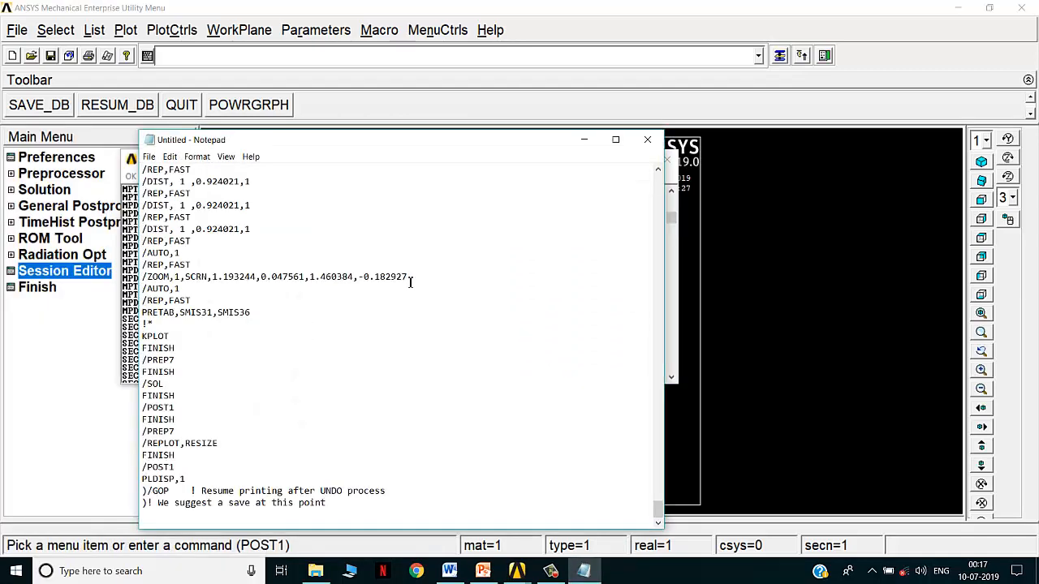
- Save the copied log to the Desktop as a text file named BAR, and close Notepad and the Session Editor
key(ctrl+s)
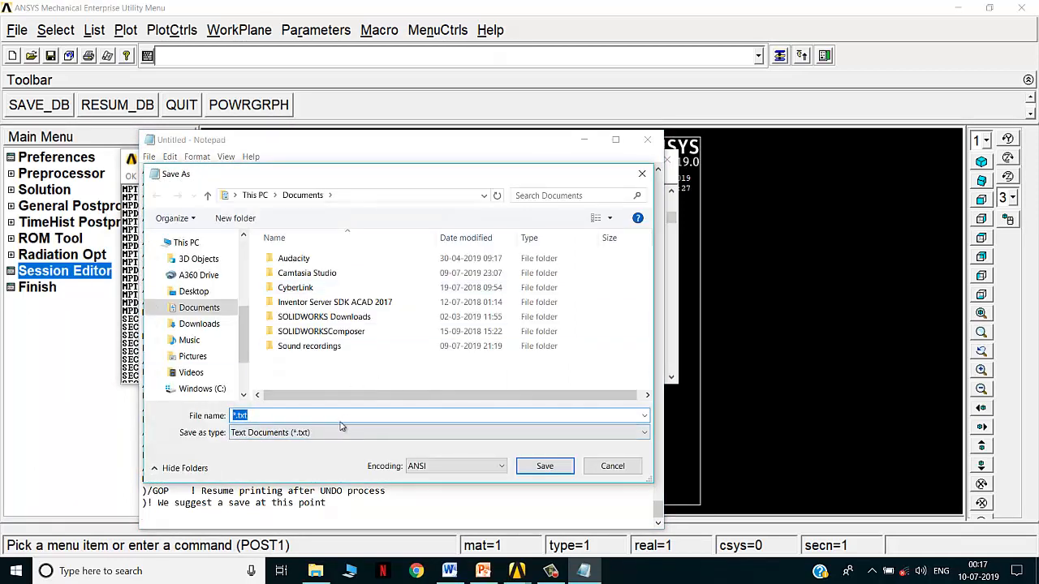
click(198, 293)
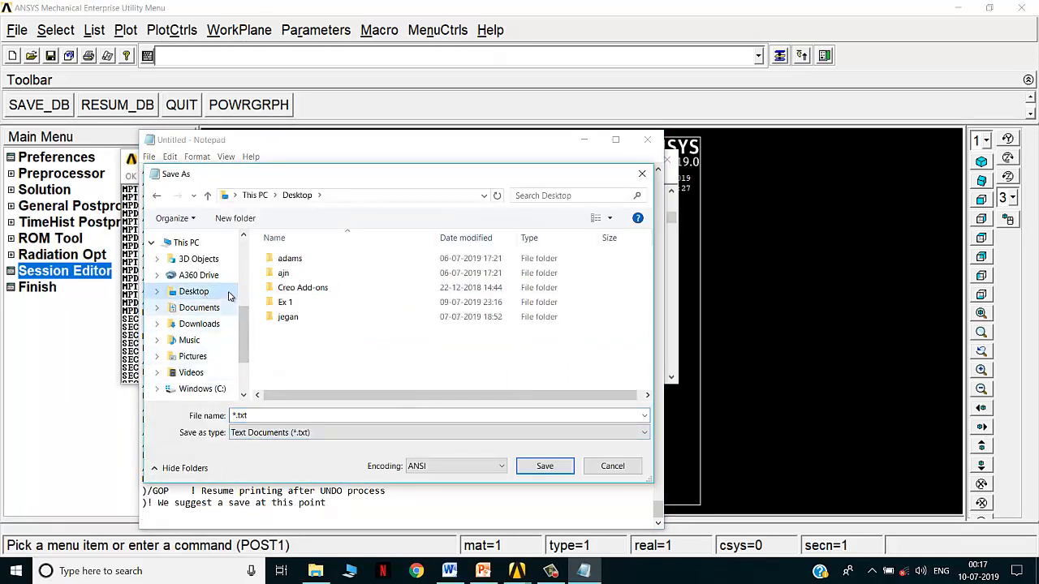
text(BAR)
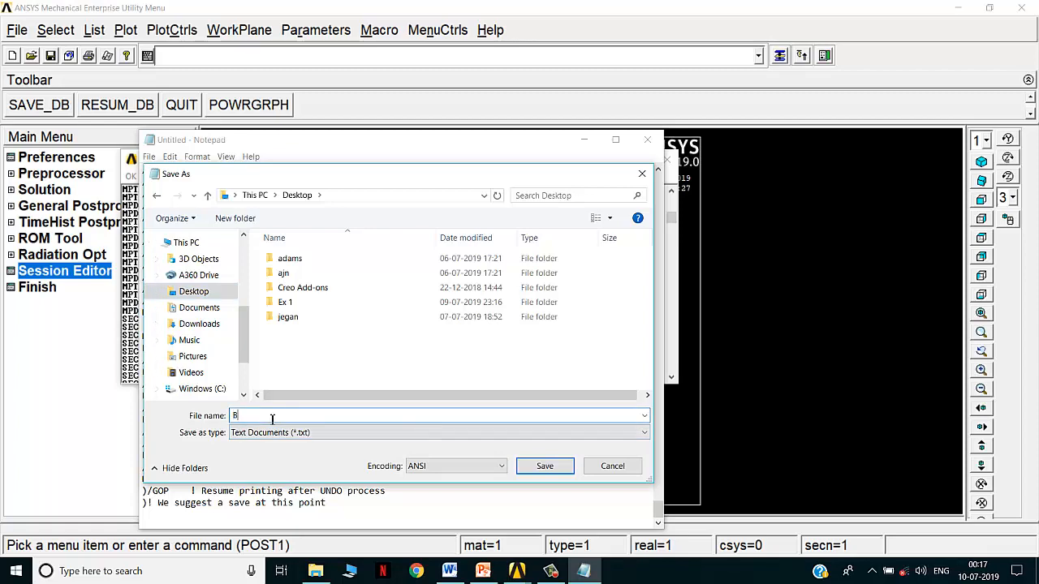
click(554, 465)
click(646, 140)
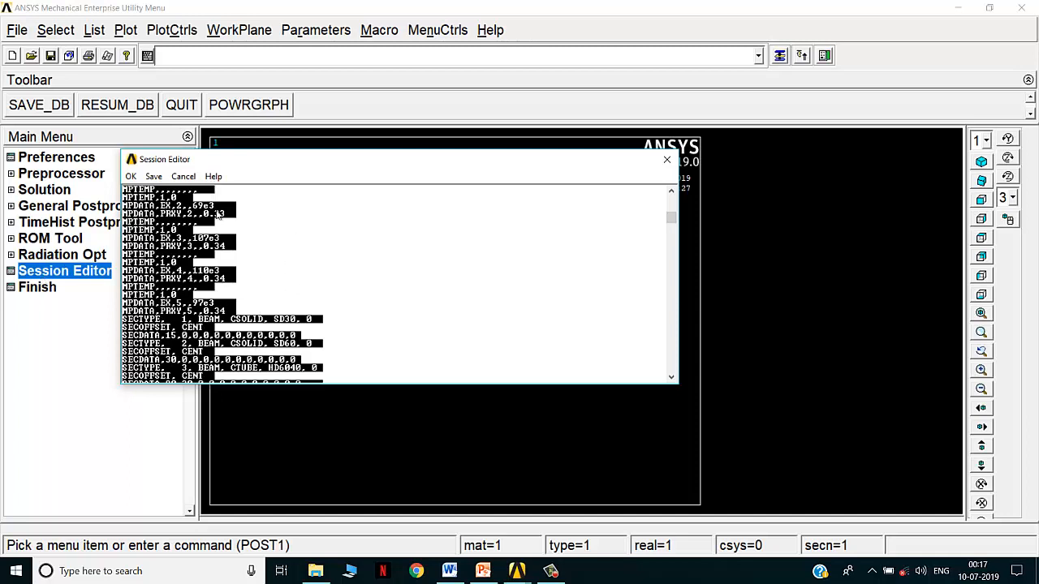
click(666, 159)
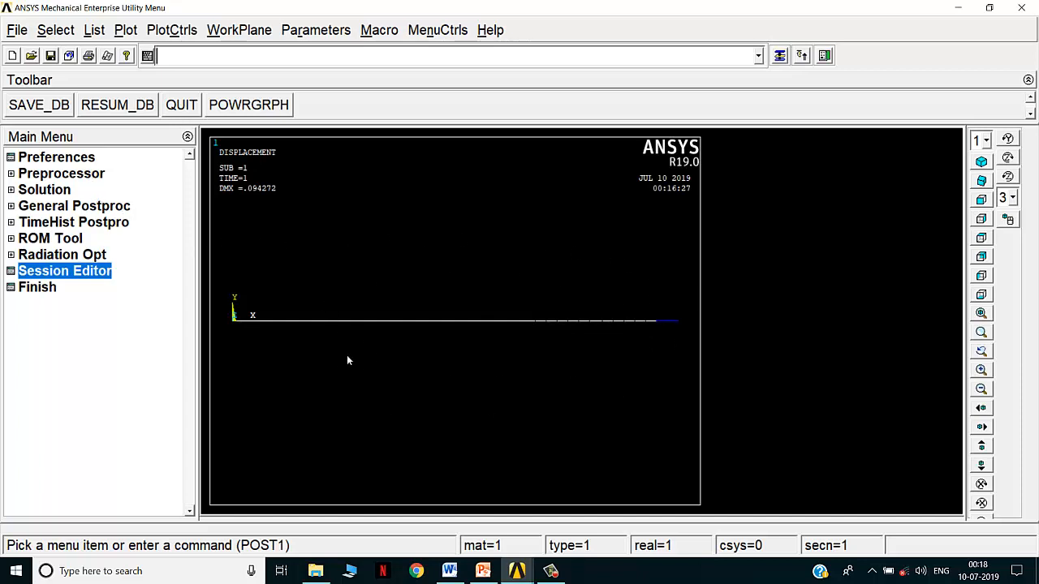
- Apply a global gravitational acceleration to the bar as a structural inertia load, with an X component of 9810
click(81, 174)
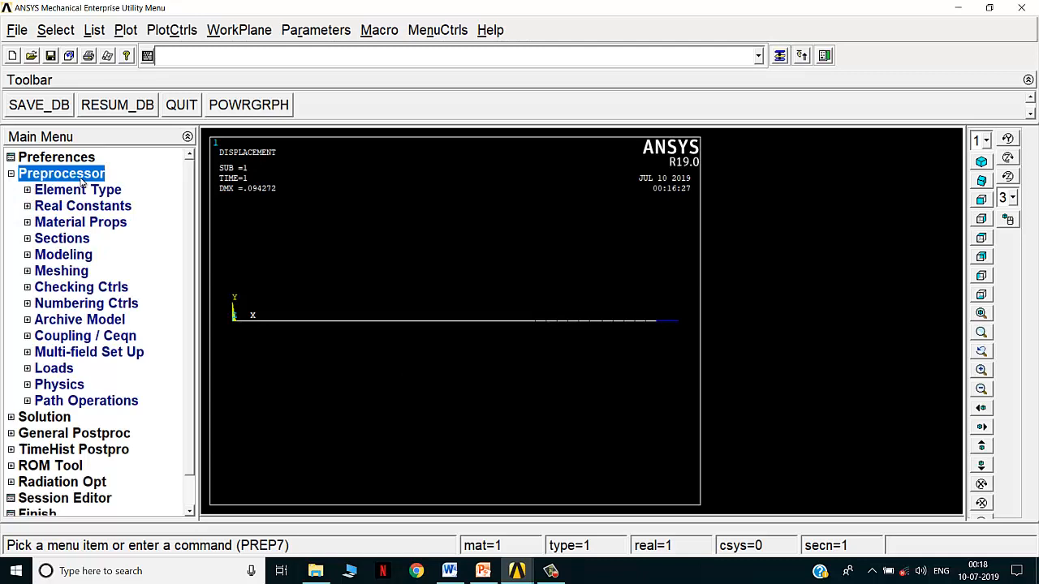
click(51, 369)
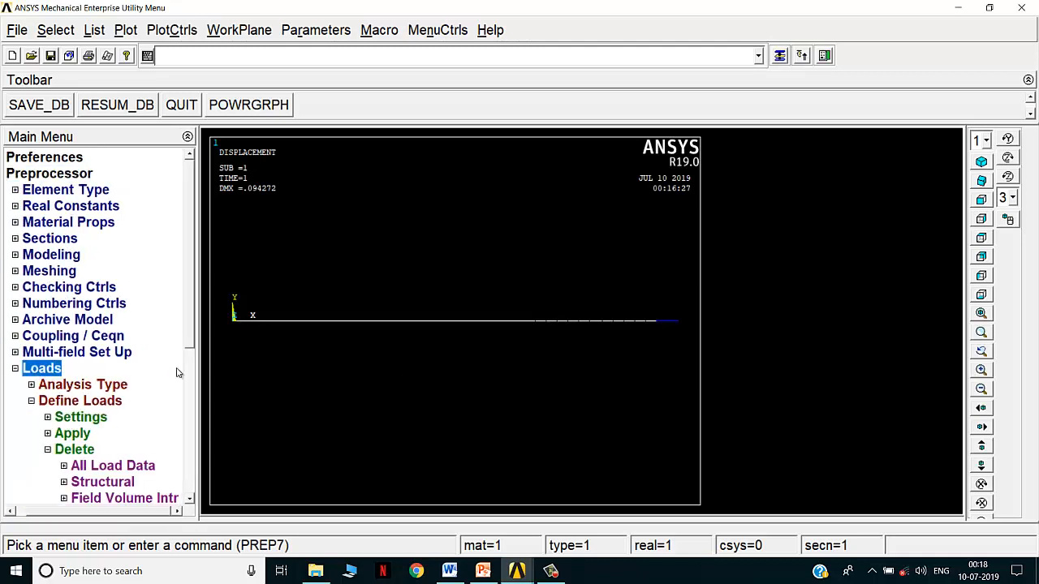
drag(188, 337, 192, 409)
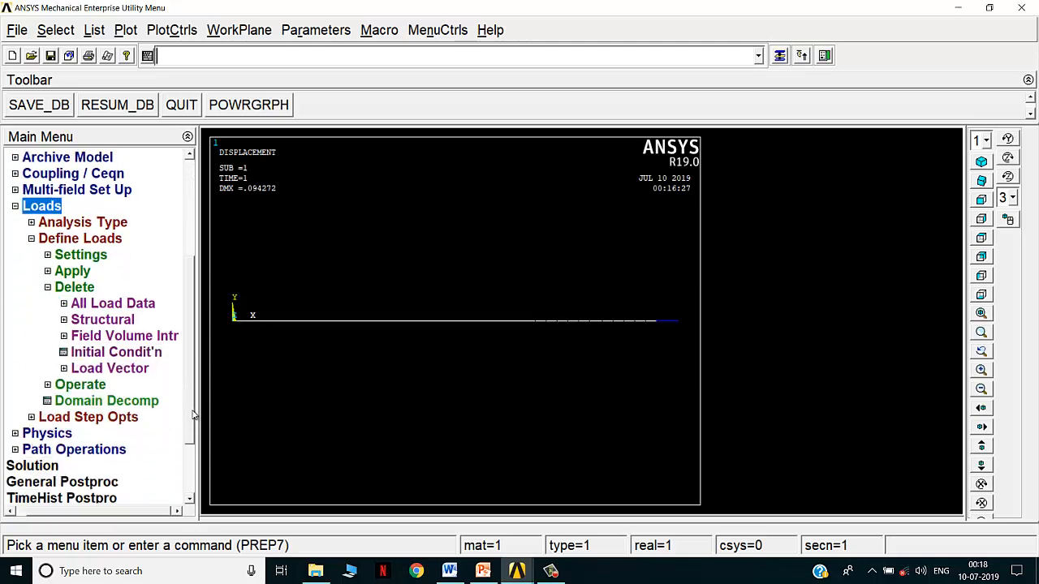
click(79, 273)
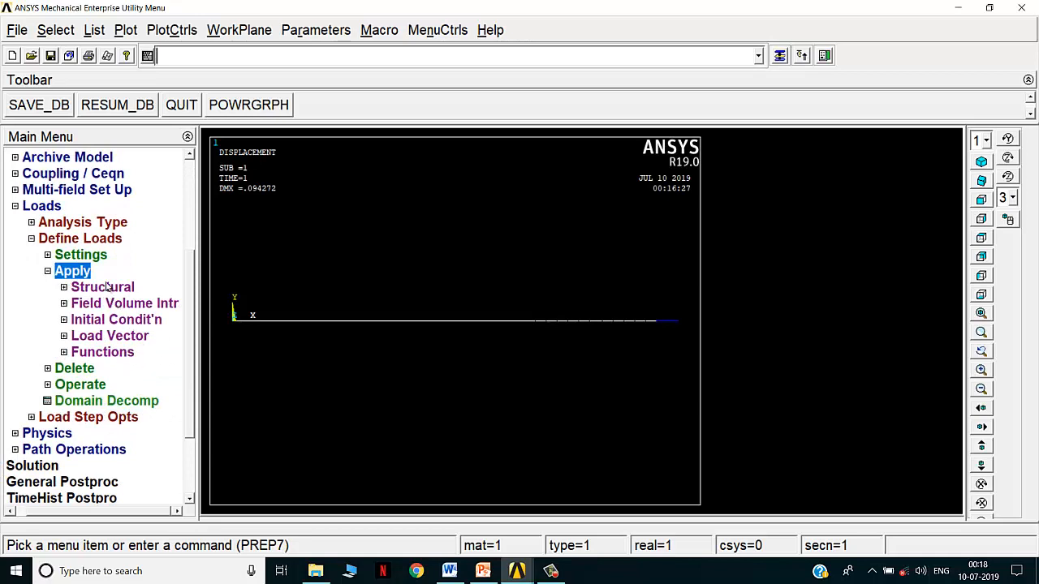
click(108, 287)
click(97, 321)
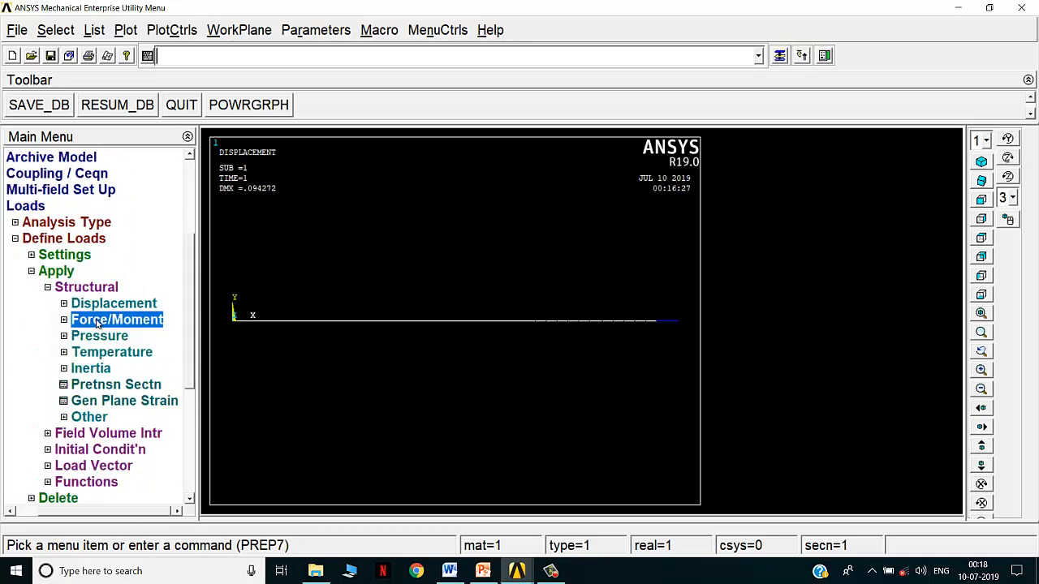
click(93, 371)
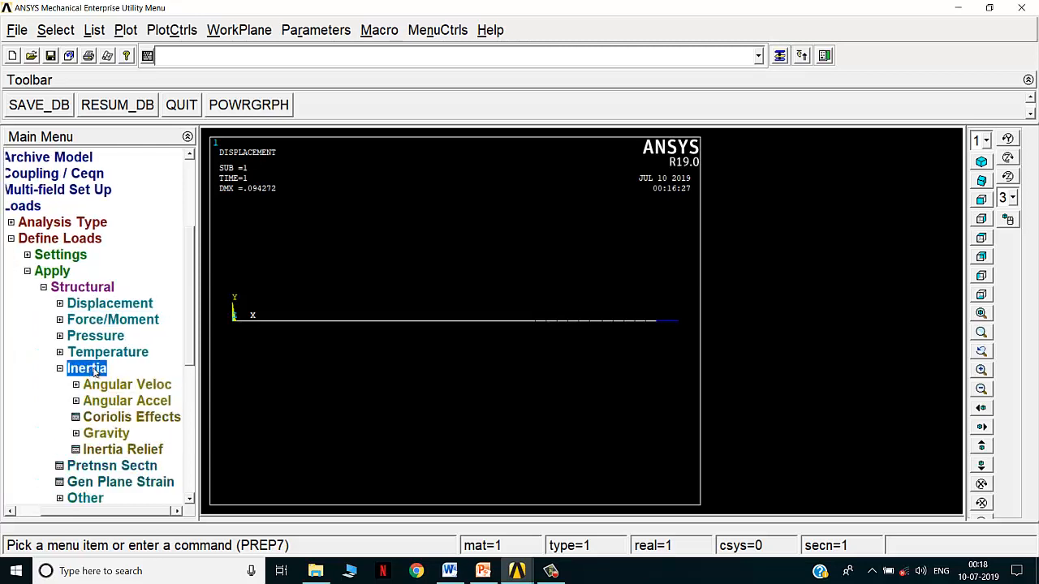
click(101, 435)
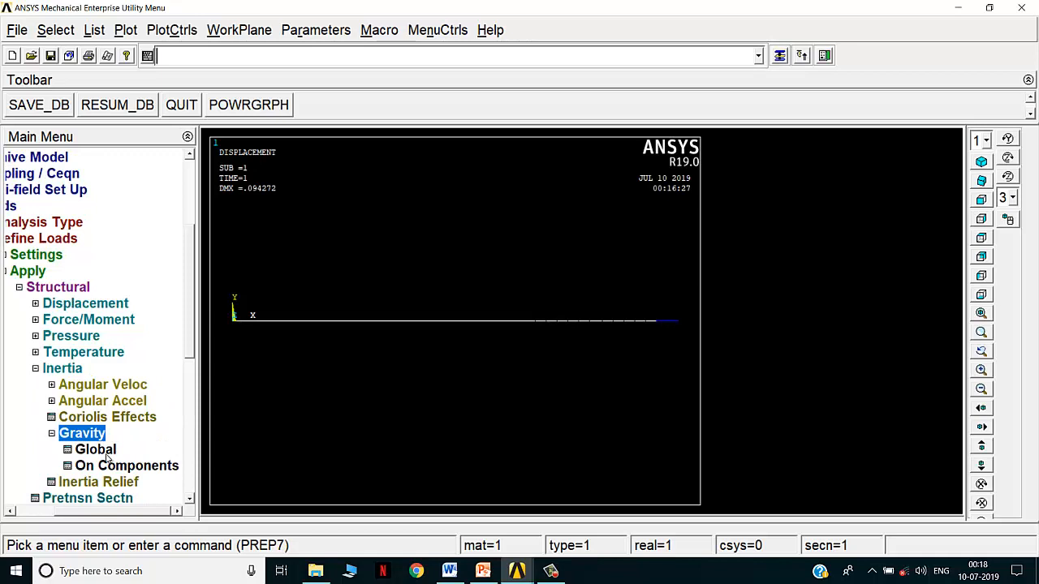
click(104, 451)
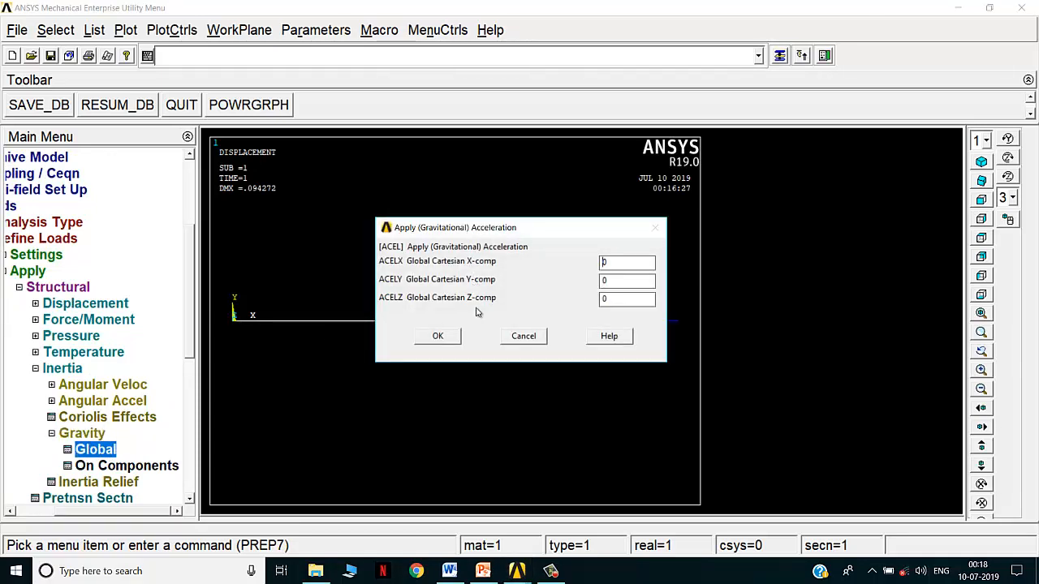
drag(481, 236, 824, 232)
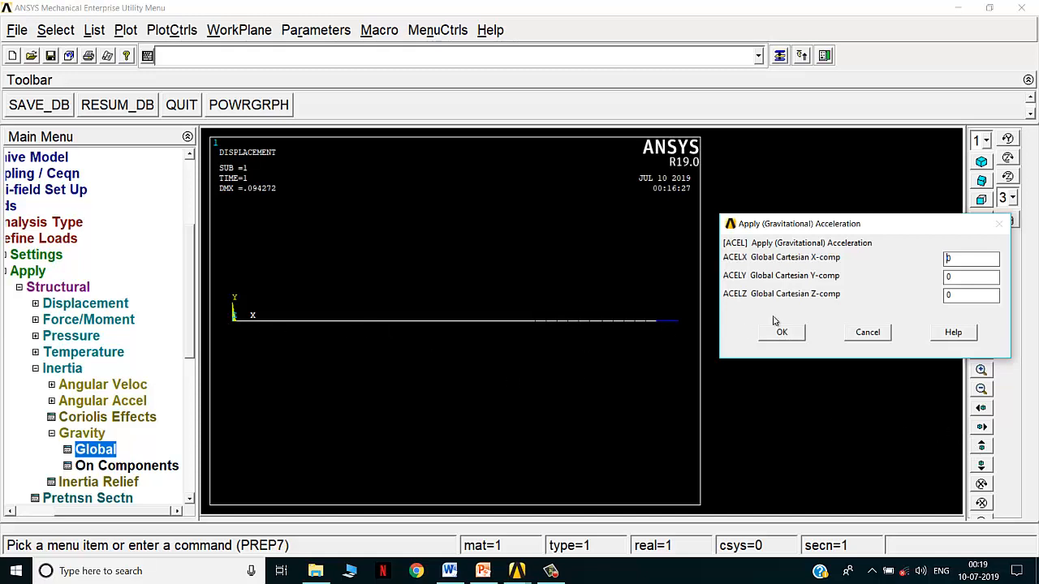
drag(978, 260, 922, 262)
text(9.81)
key(BackSpace)
key(BackSpace)
text(8)
click(784, 333)
- Solve the current load step with the gravity load, and dismiss the solution note and status listing
click(27, 271)
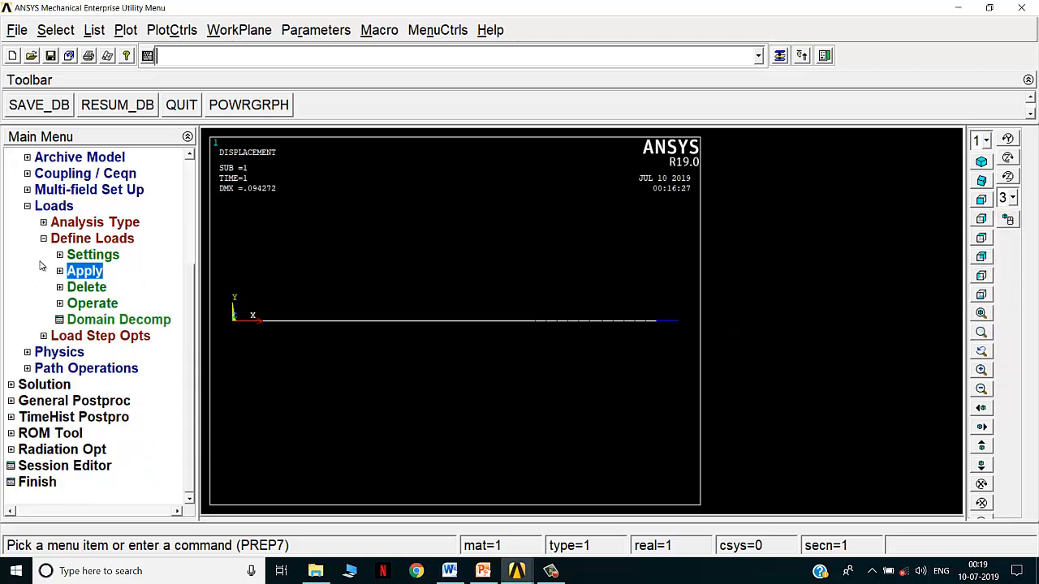
click(47, 207)
click(61, 384)
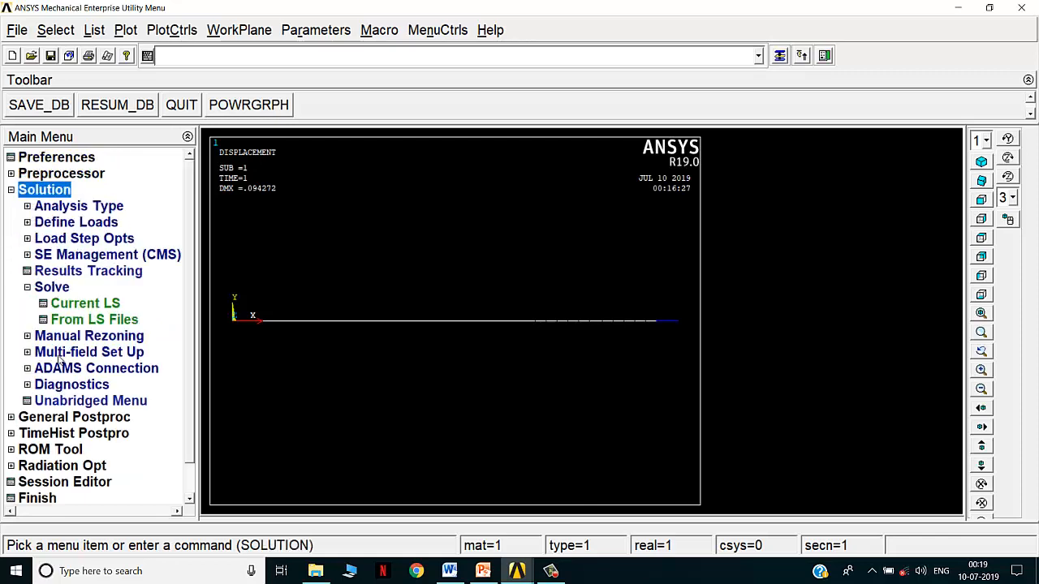
click(75, 304)
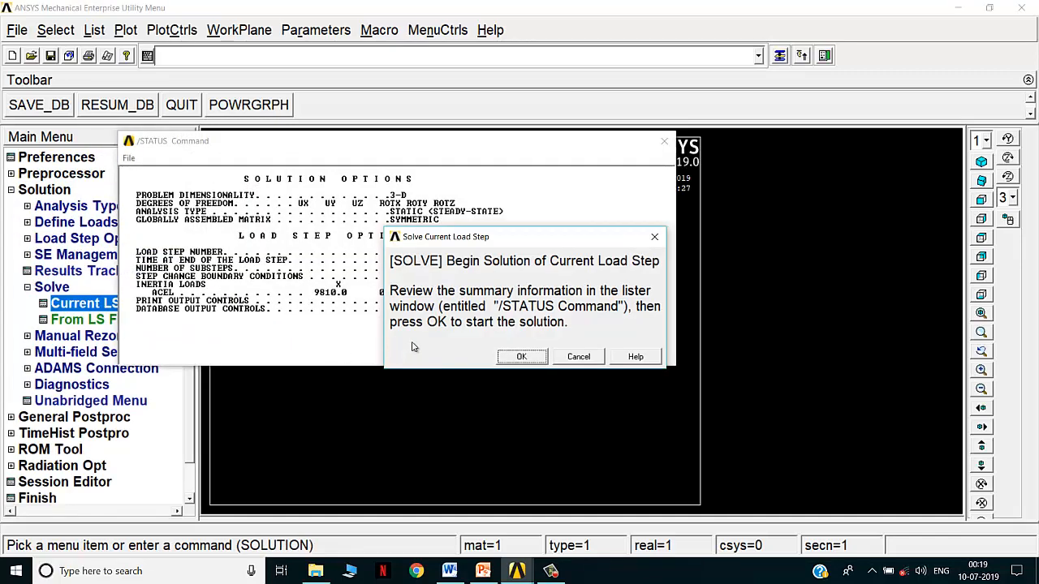
click(519, 356)
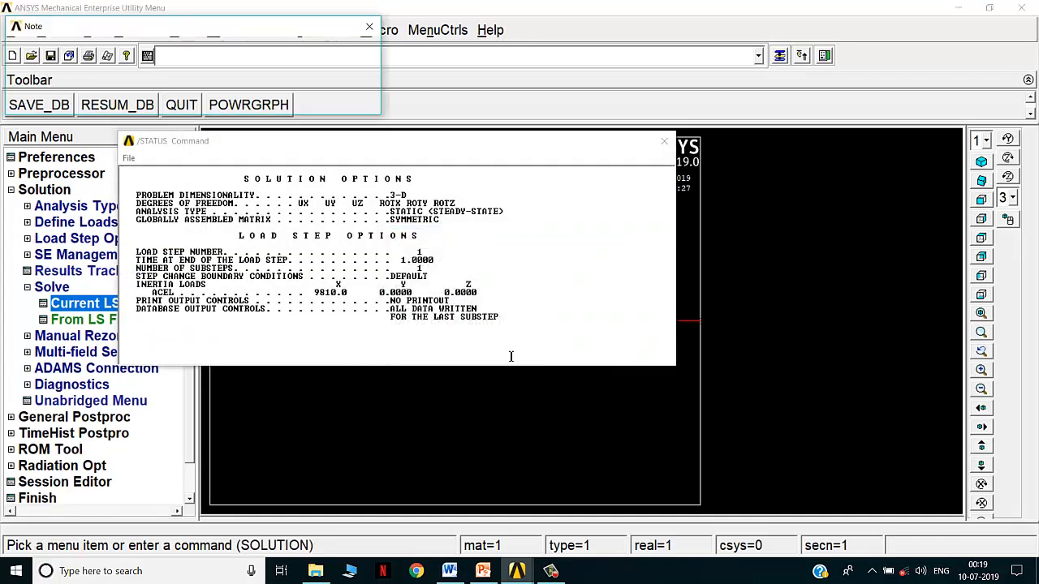
click(194, 97)
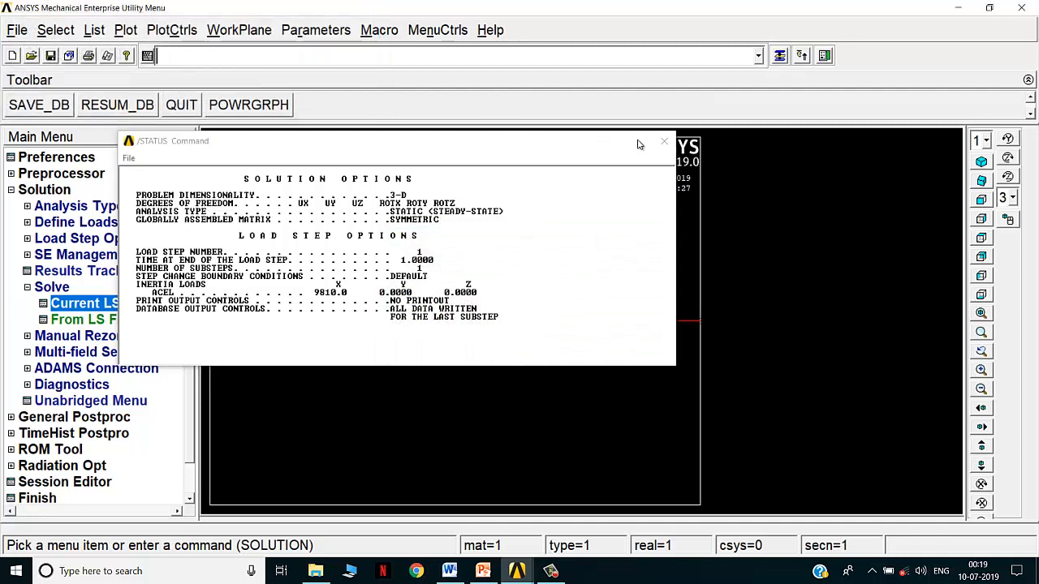
click(664, 141)
- Plot the bar's deformed shape together with the undeformed shape from the gravity load solution
click(63, 416)
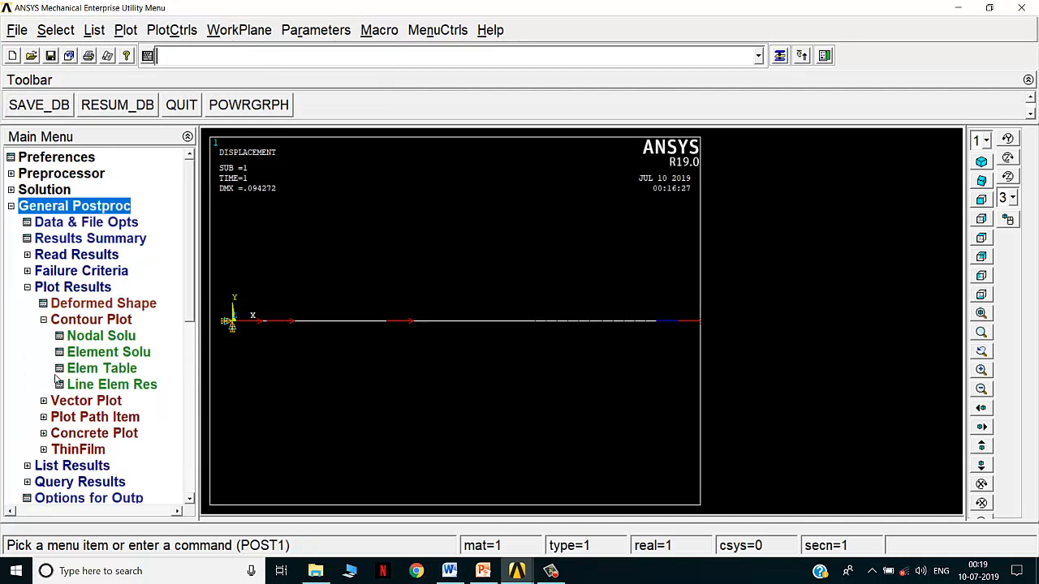
click(103, 305)
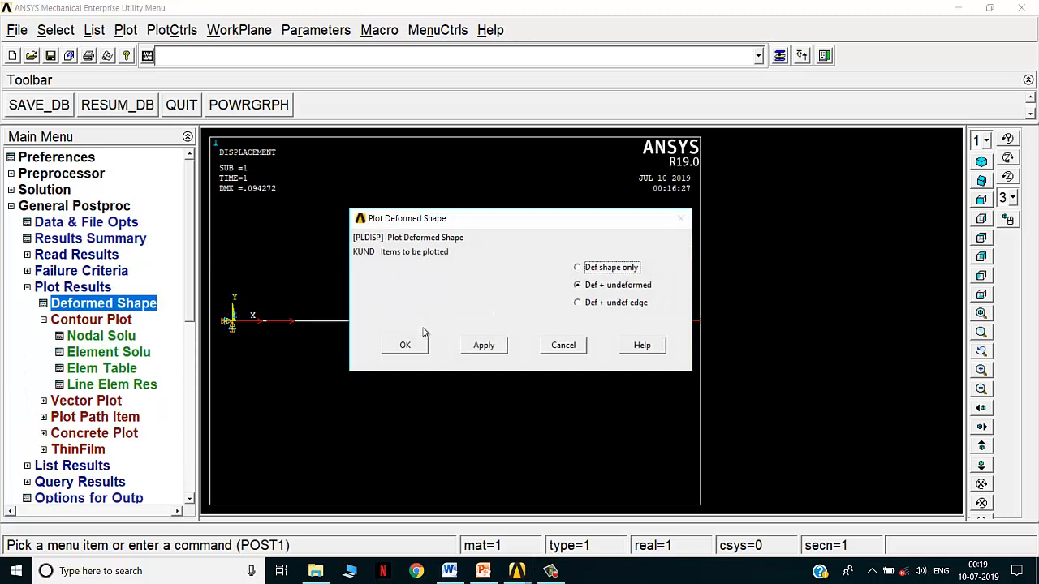
click(402, 345)
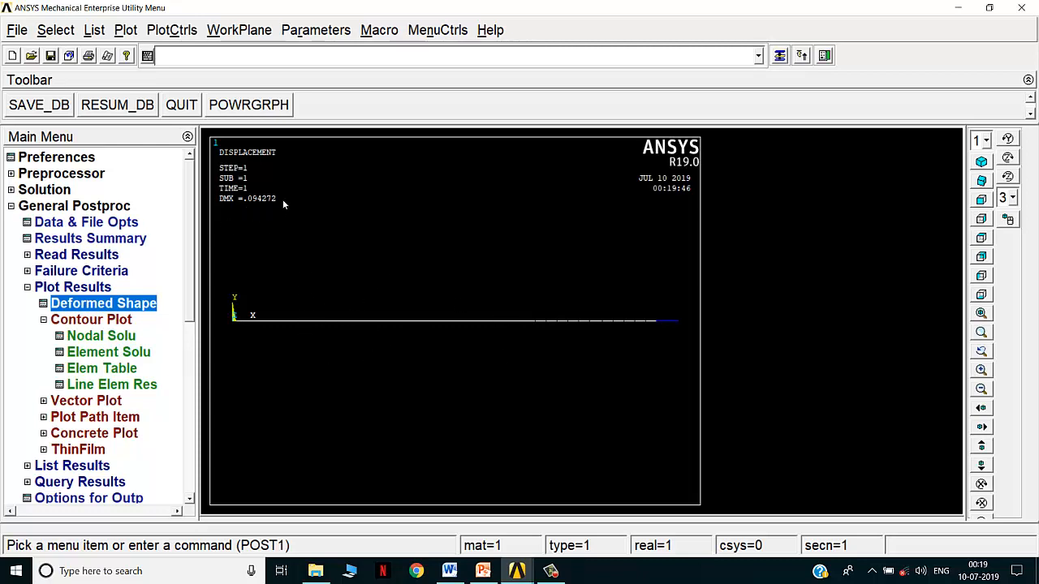
double_click(75, 287)
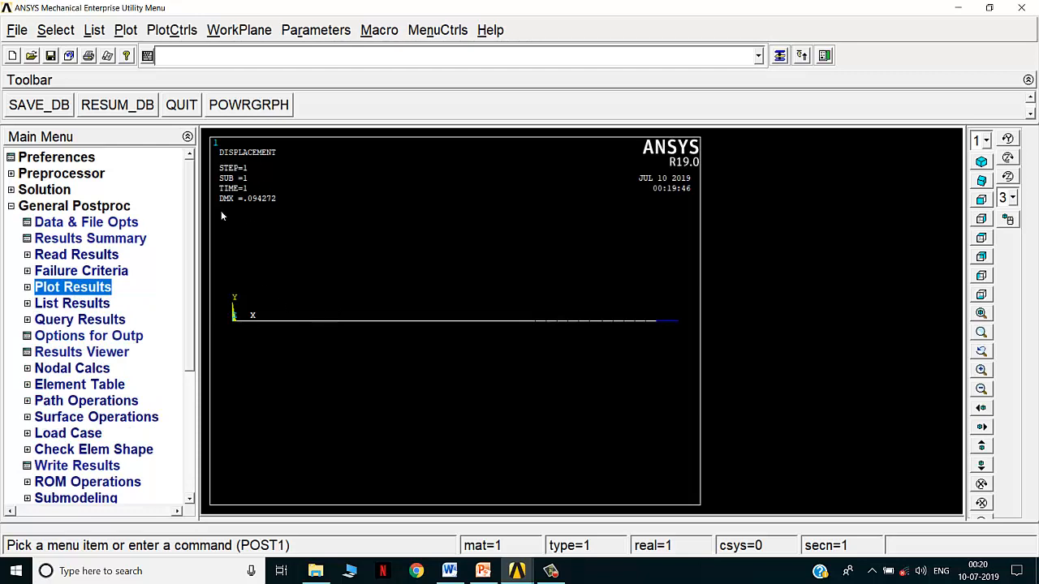
click(57, 174)
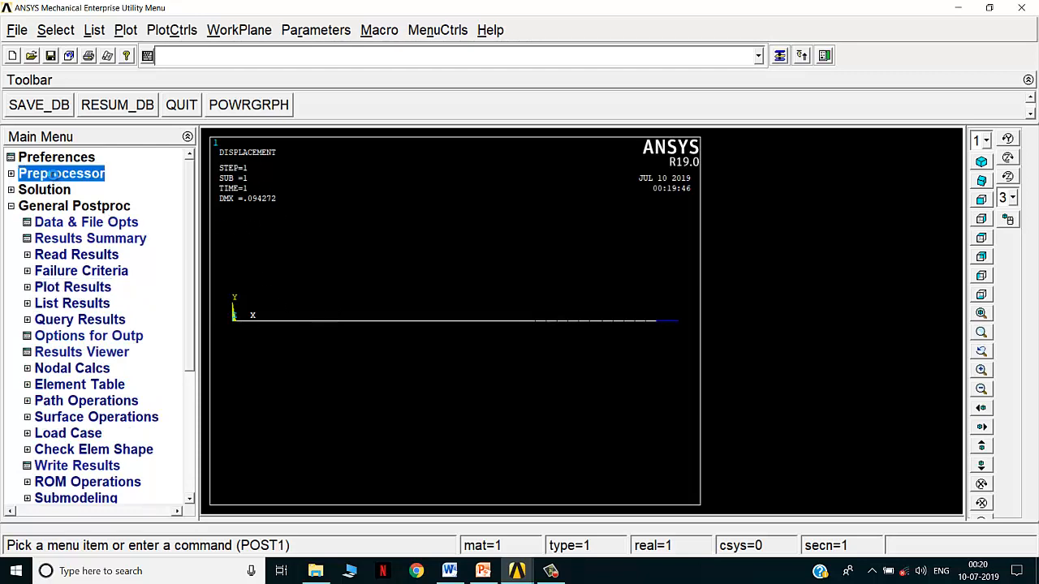
click(60, 369)
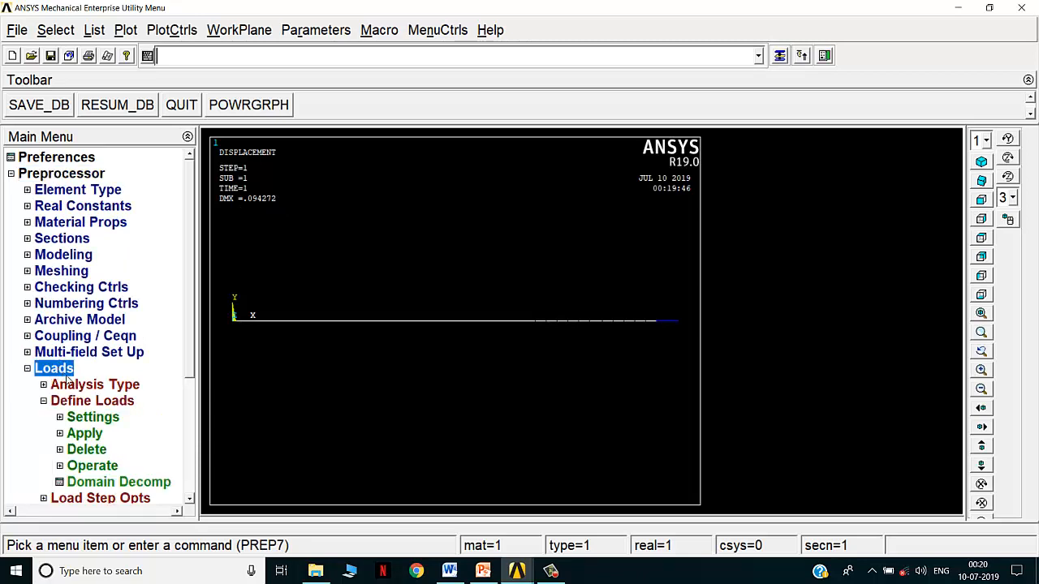
click(86, 433)
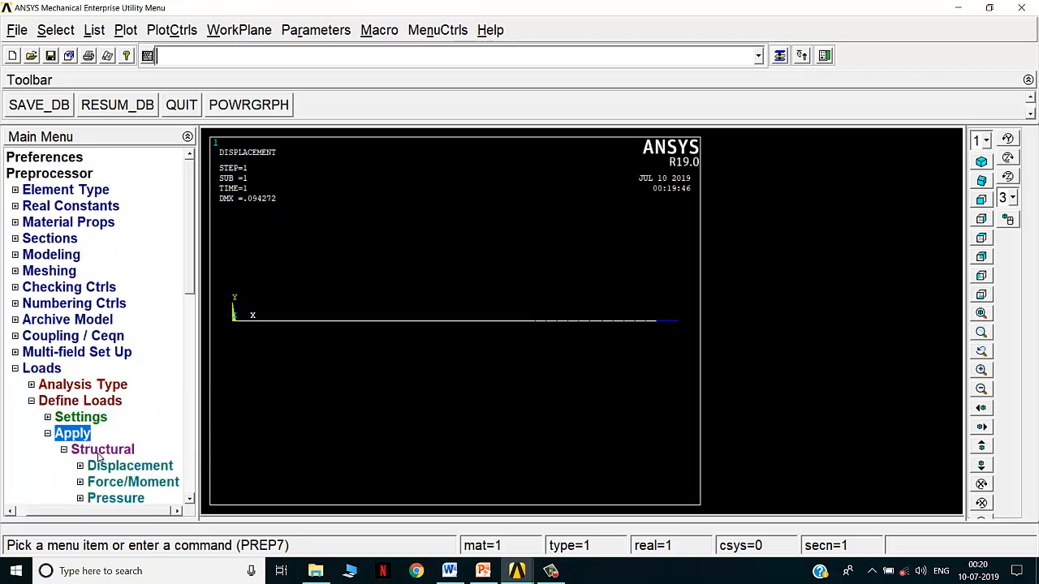
click(193, 325)
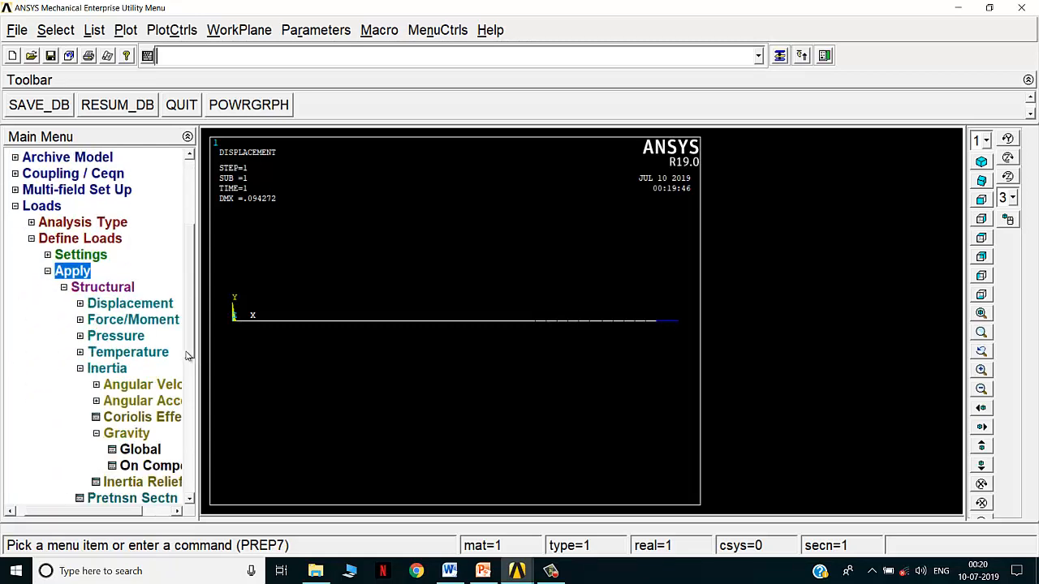
click(105, 370)
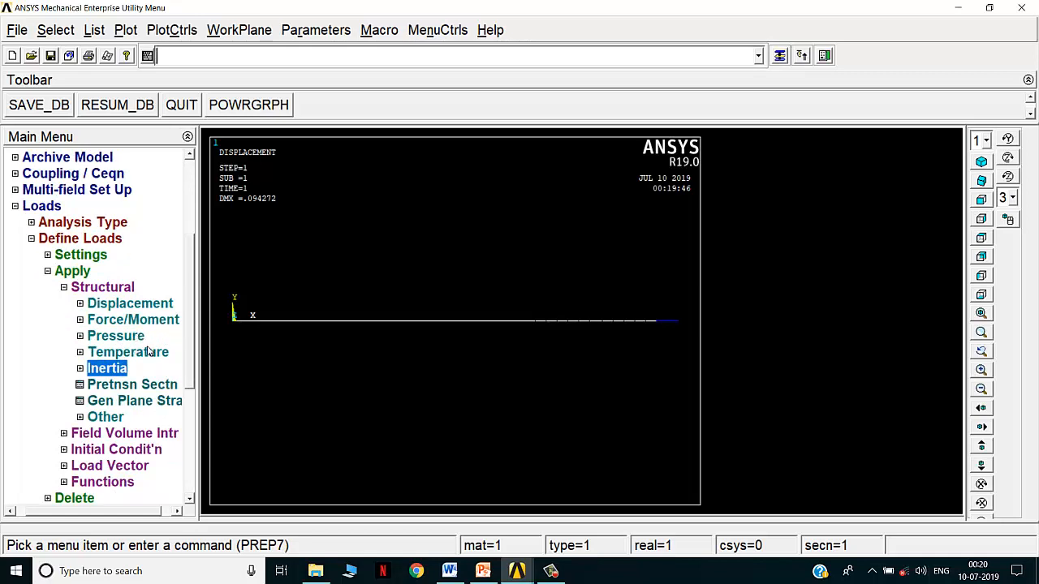
click(96, 291)
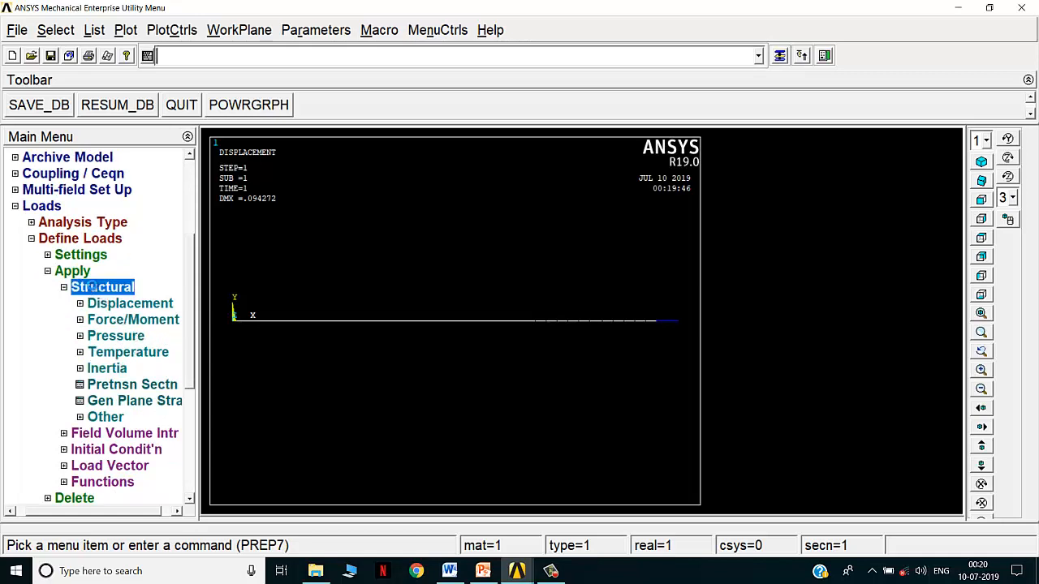
click(41, 209)
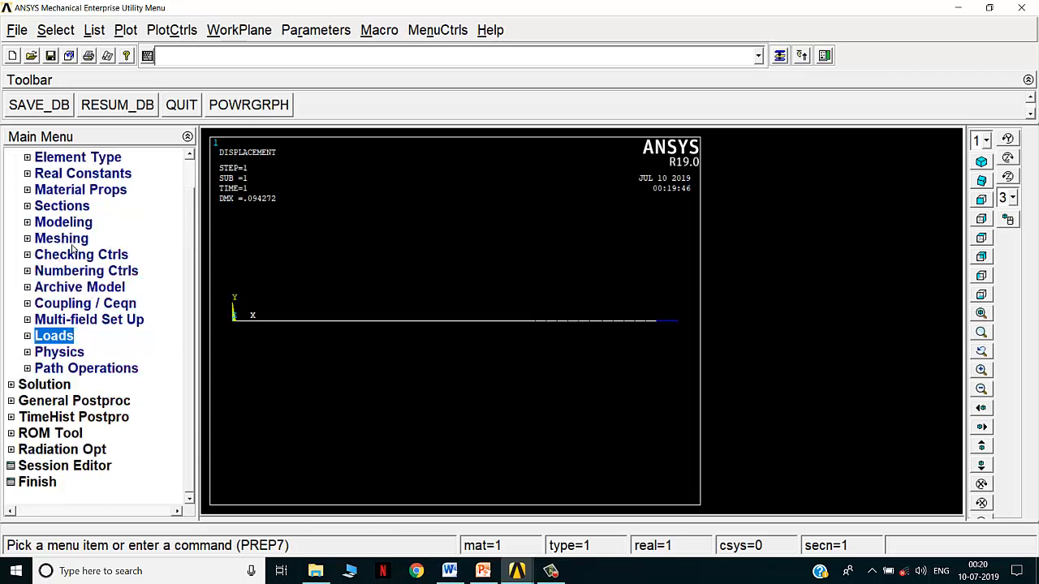
- Plot the bar's lines, and replace that plot with the bar's elements
click(126, 30)
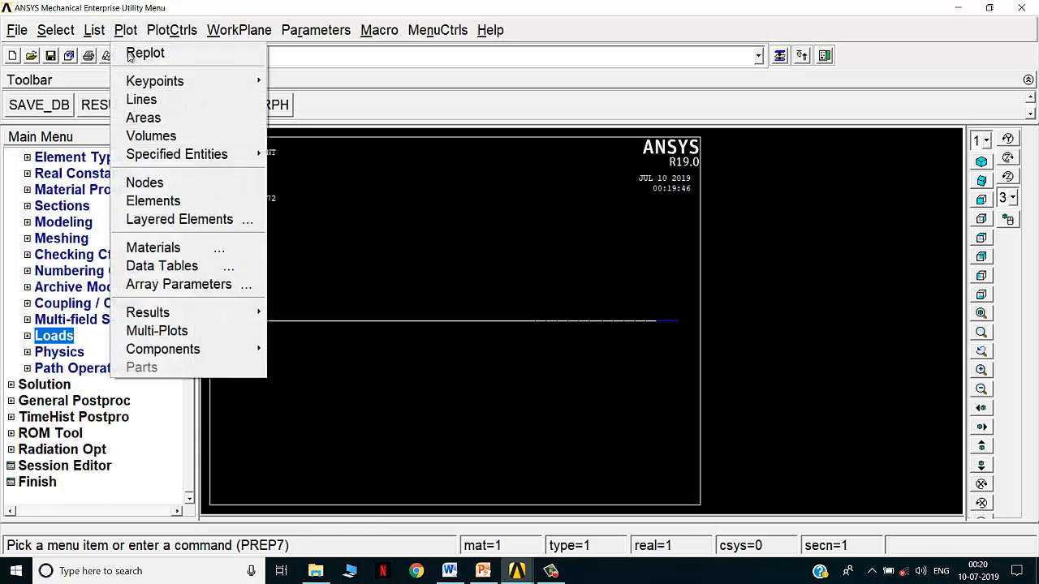
click(142, 97)
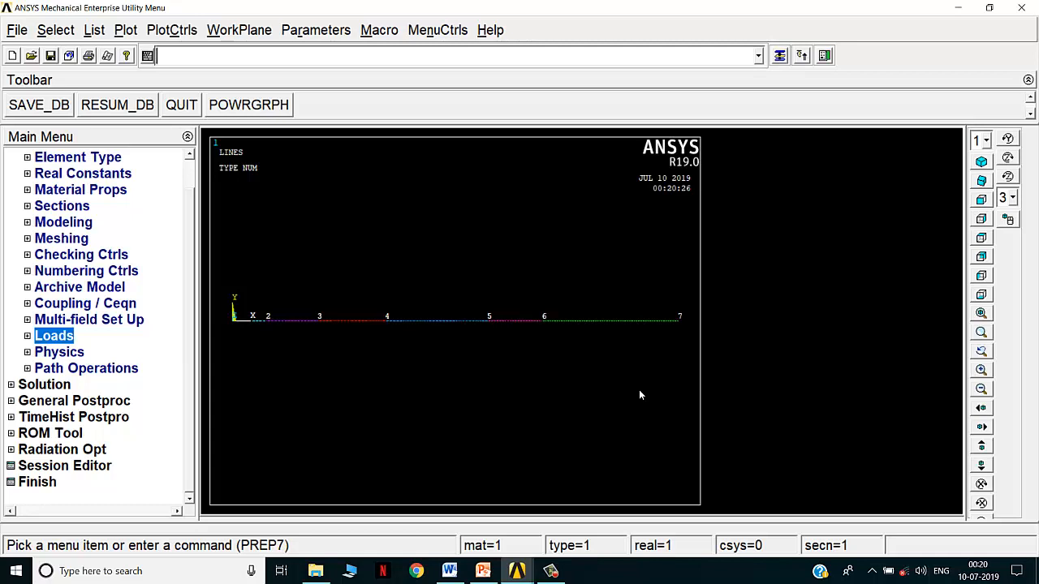
click(126, 32)
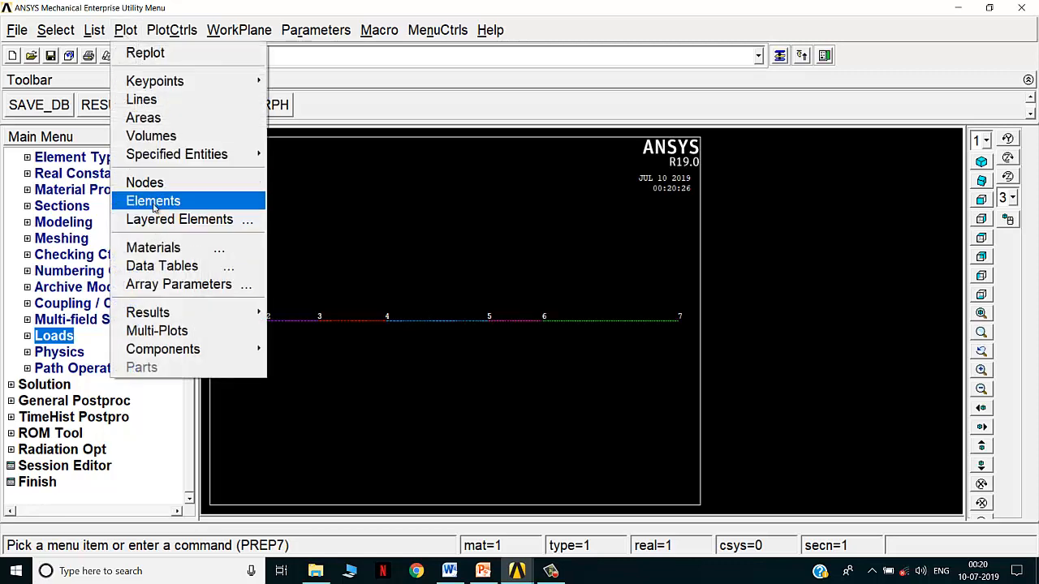
click(154, 200)
- Turn on the display of element shapes based on real constant descriptions, and show the bar in a three-dimensional view
click(172, 30)
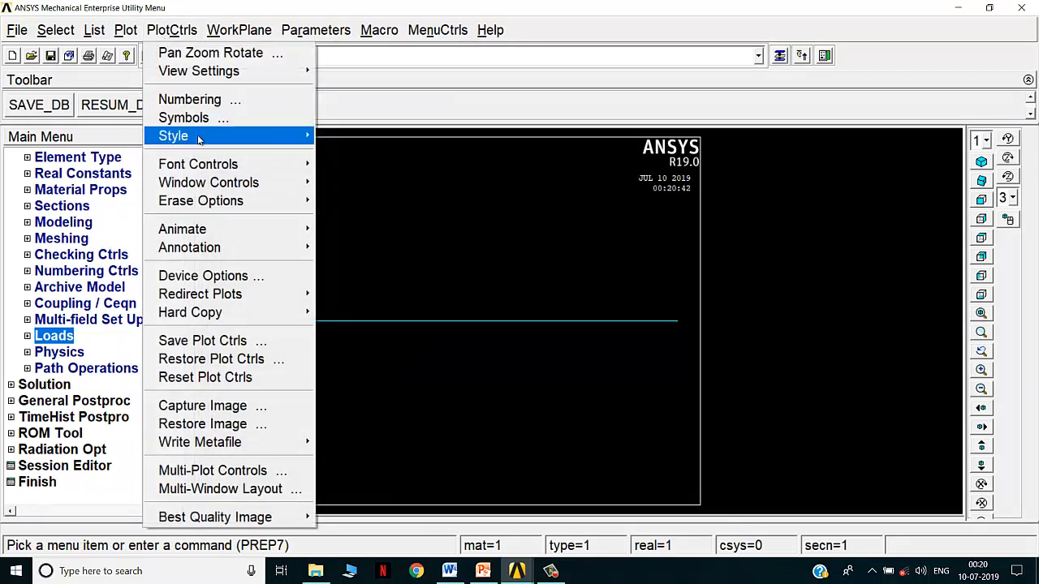
mouse_move(287, 138)
click(374, 156)
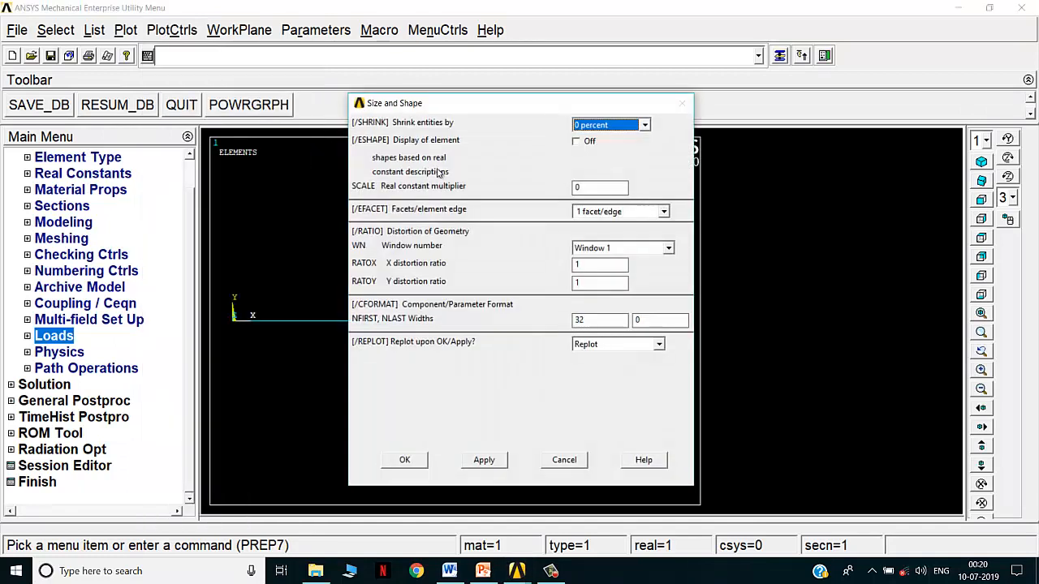
click(577, 142)
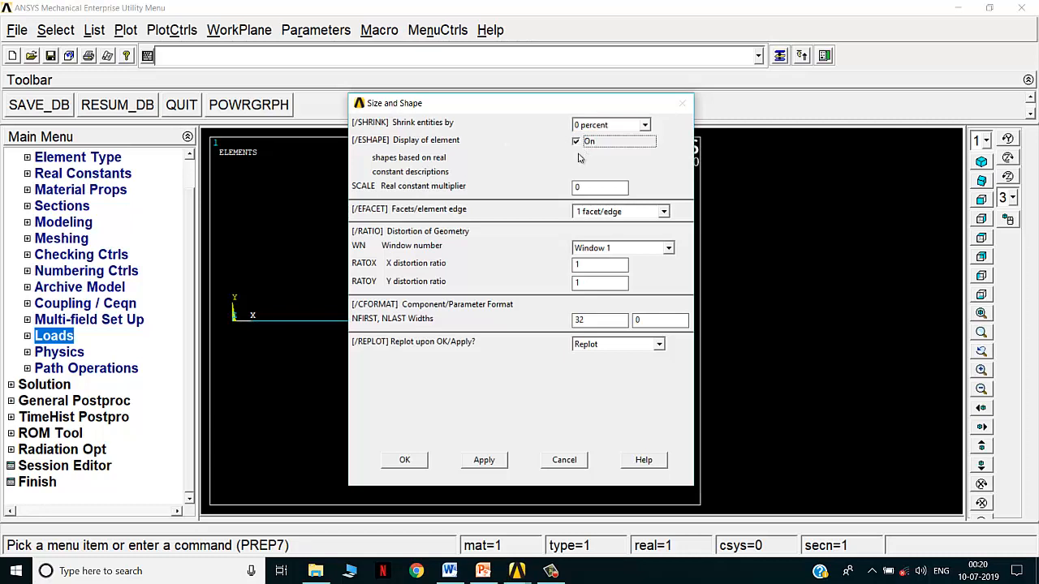
click(424, 455)
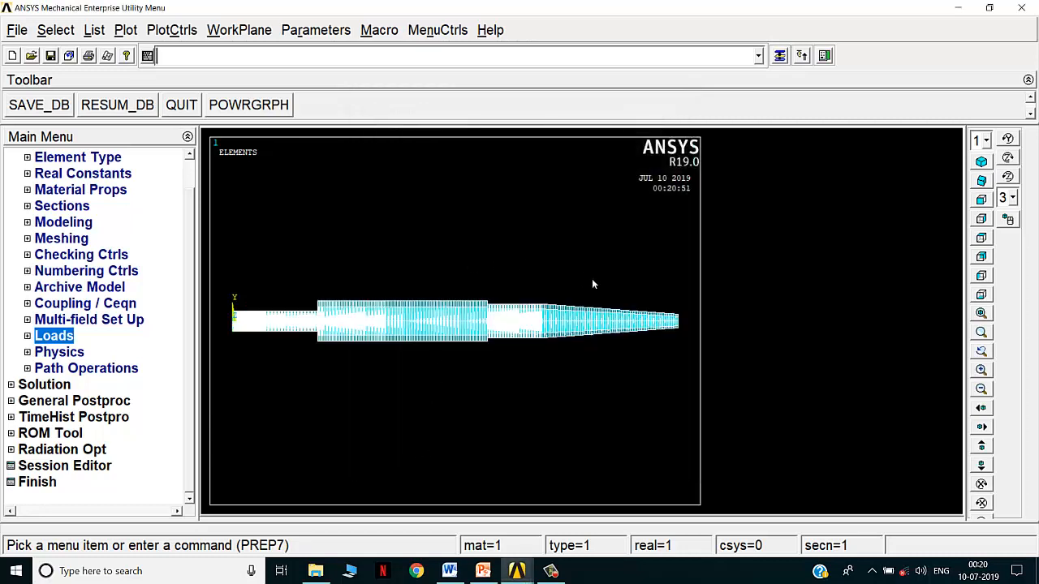
click(982, 182)
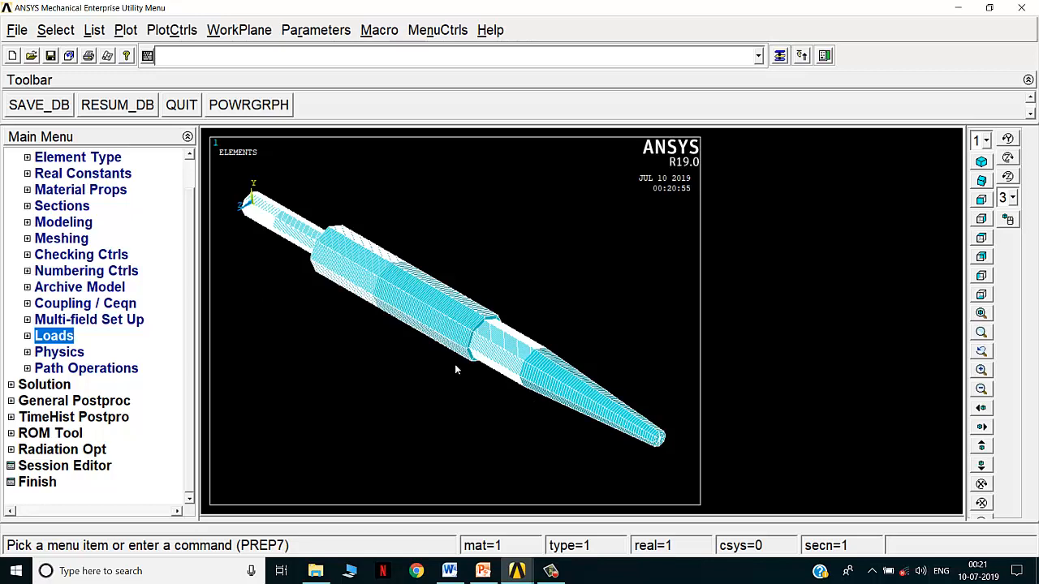
- Plot a nodal solution contour of the displacement vector sum on the bar, with the deformed shape only
click(61, 400)
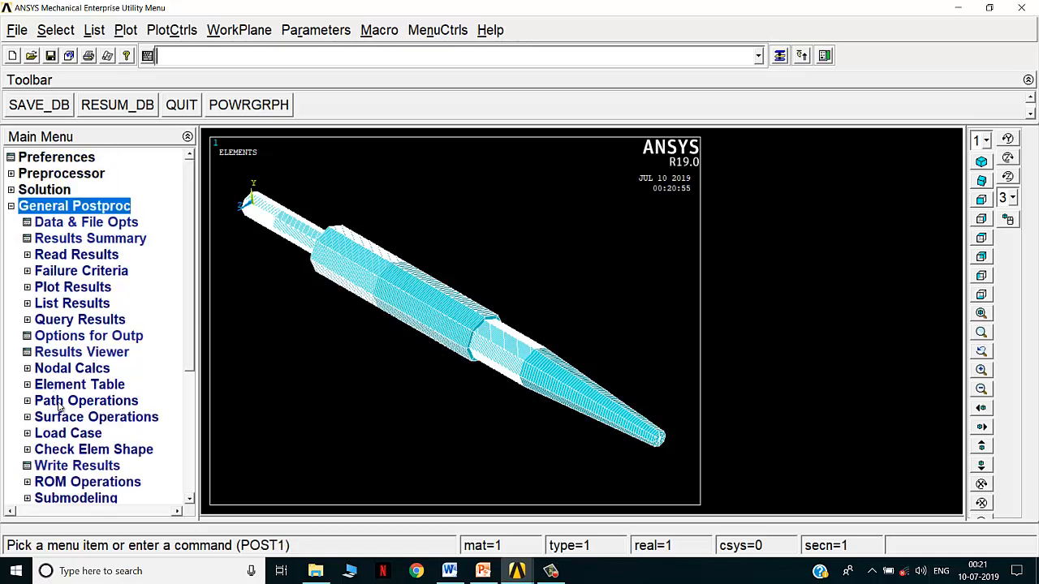
click(36, 287)
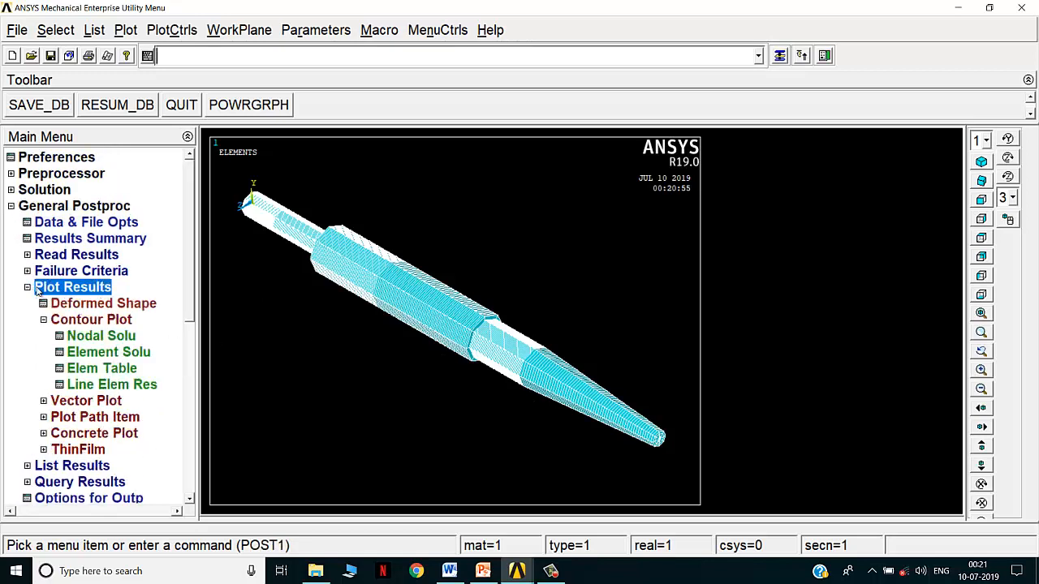
double_click(98, 335)
double_click(381, 130)
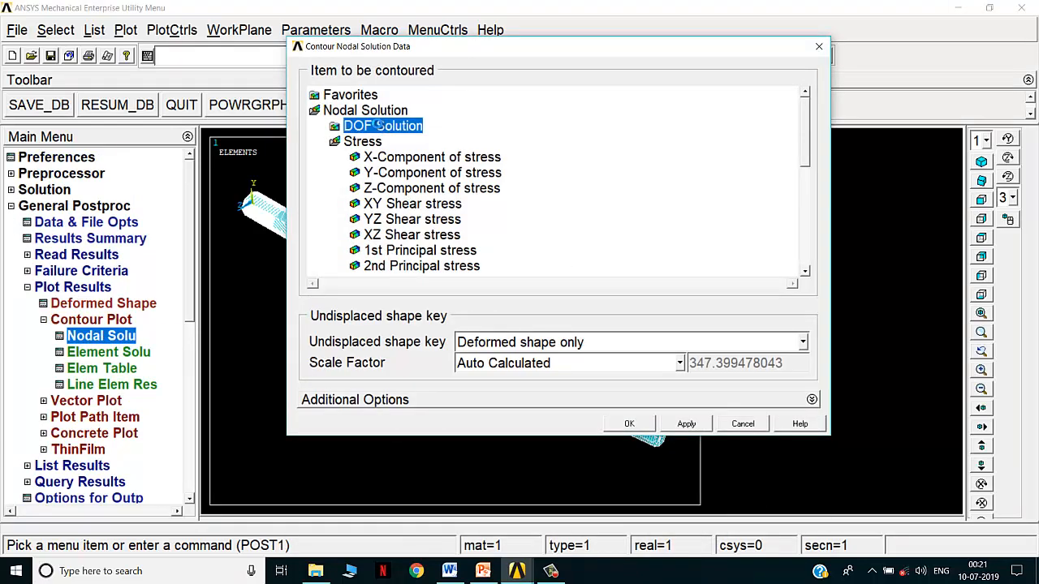
click(422, 189)
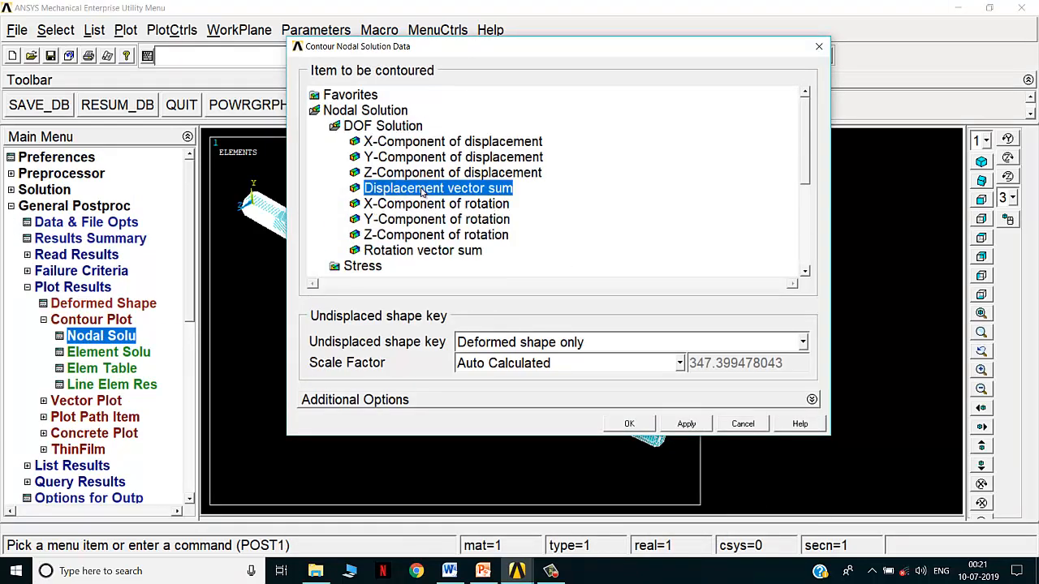
click(629, 424)
scroll(579, 398, down, 2)
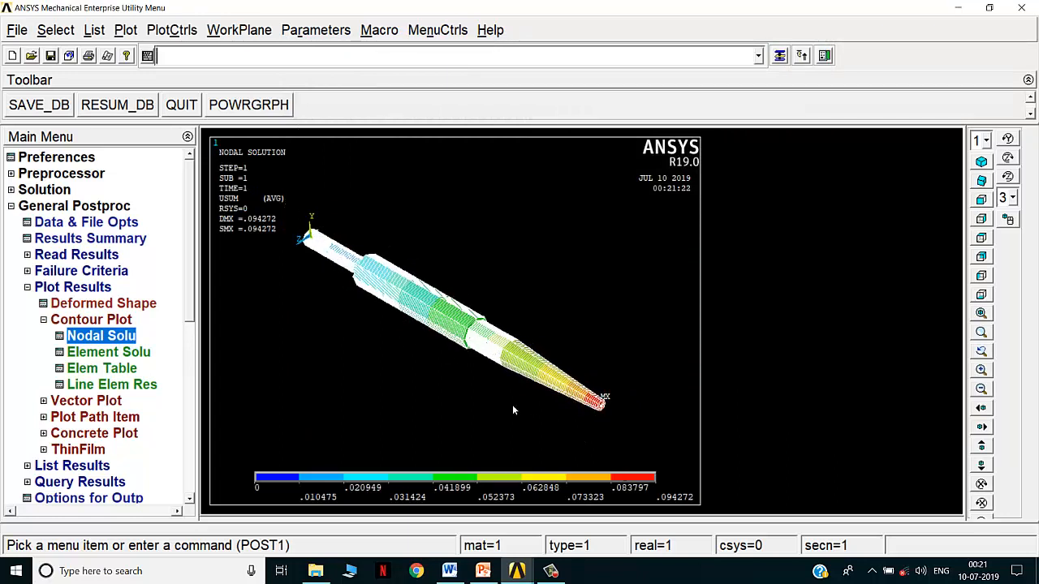
click(172, 30)
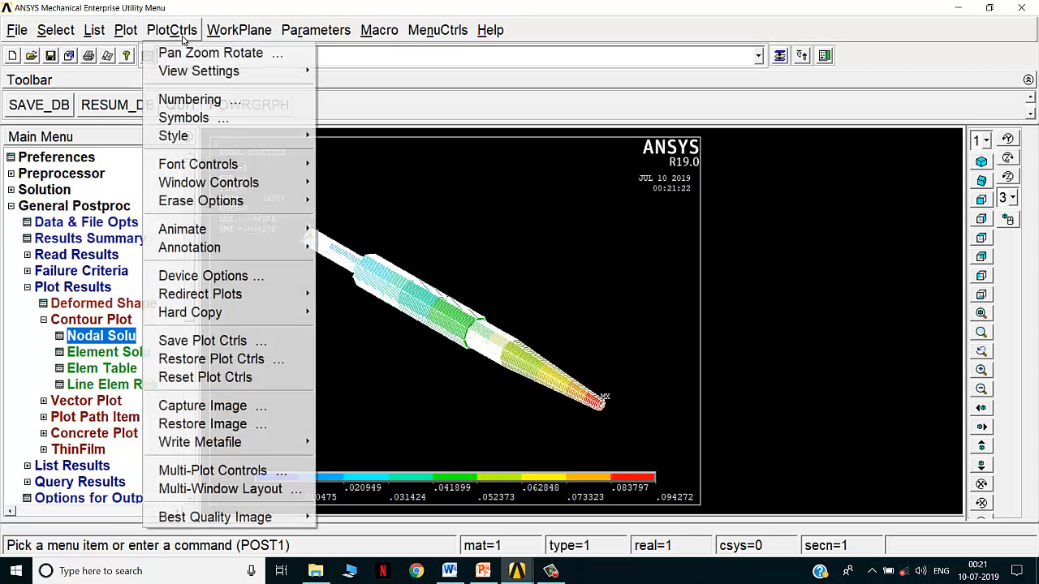
mouse_move(258, 449)
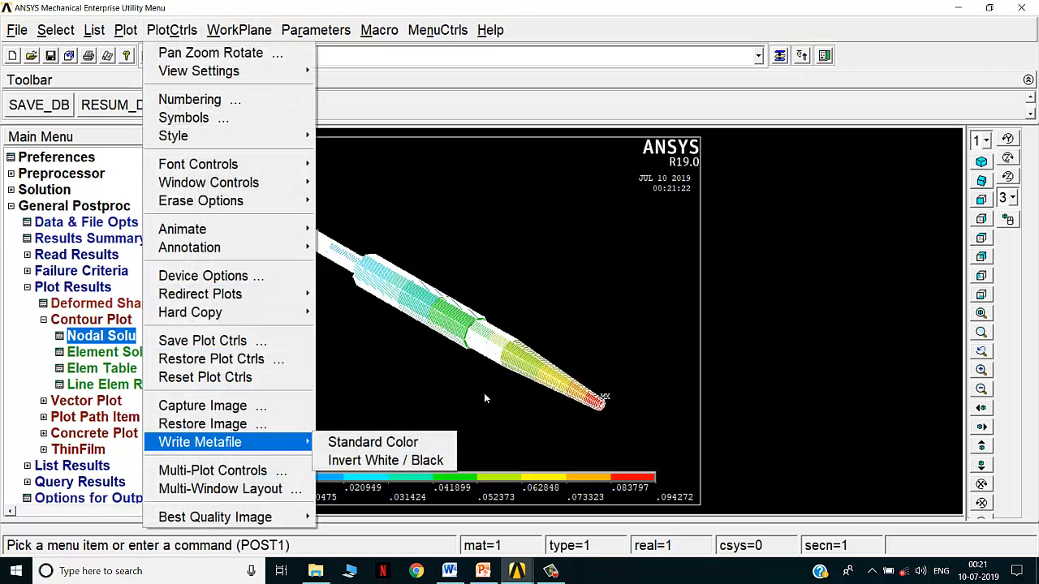
click(561, 318)
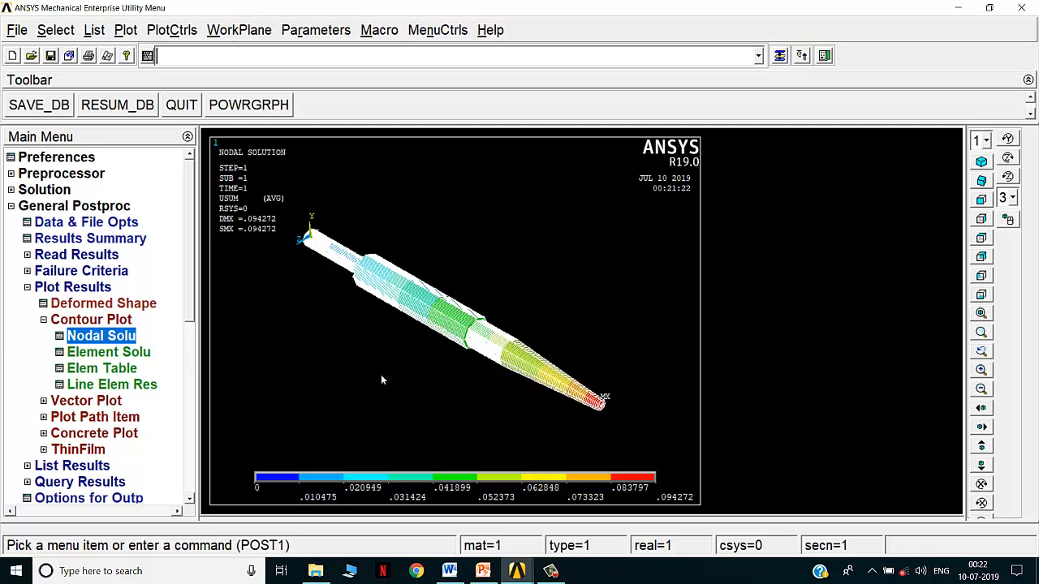
double_click(52, 289)
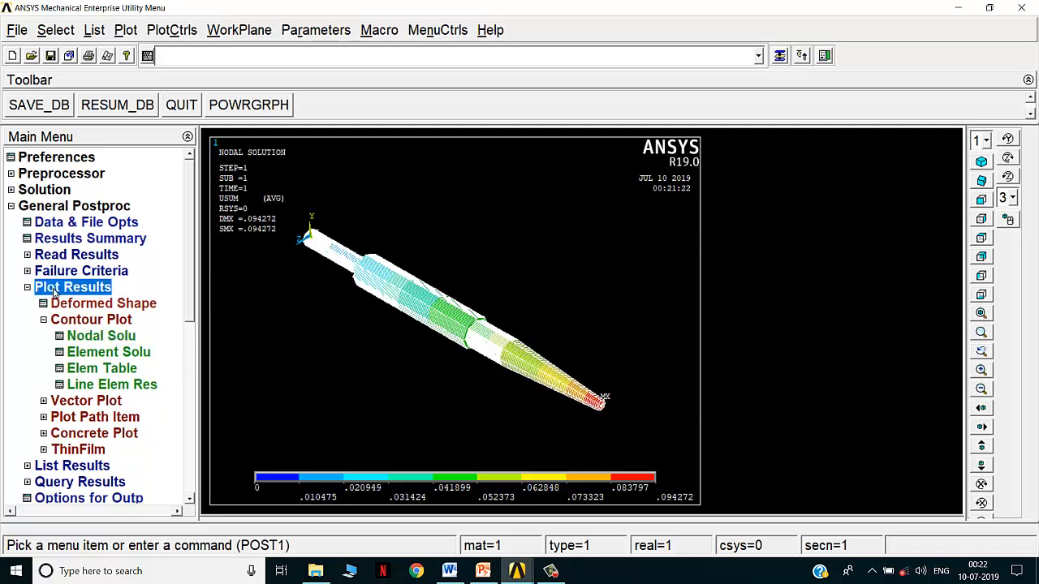
double_click(61, 212)
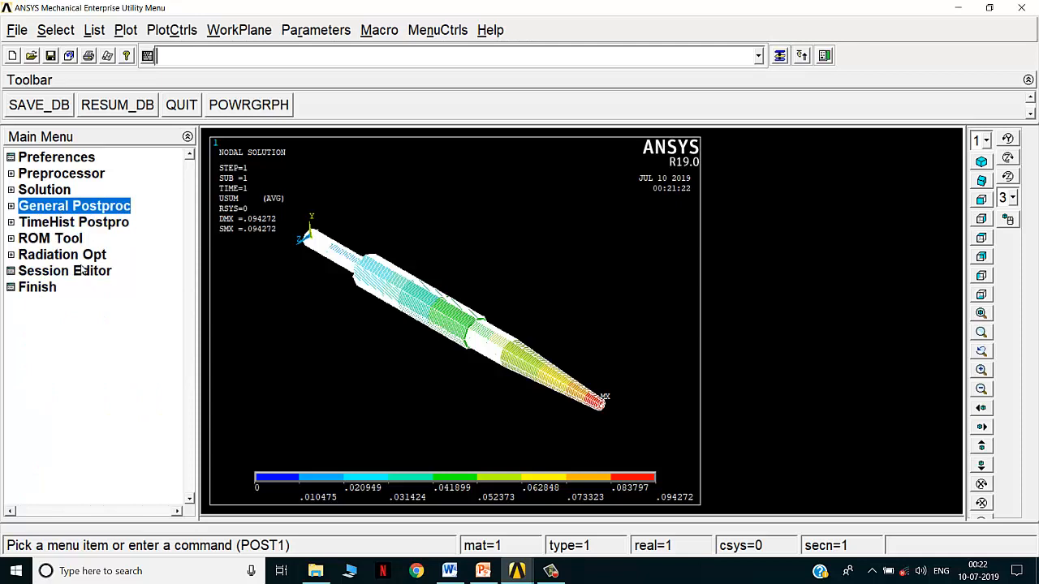
click(551, 572)
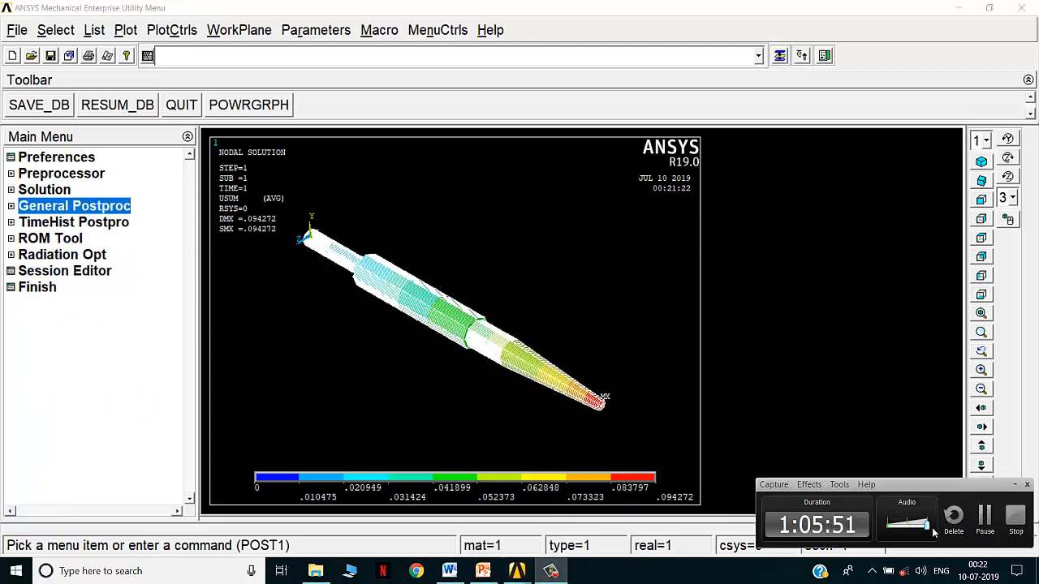